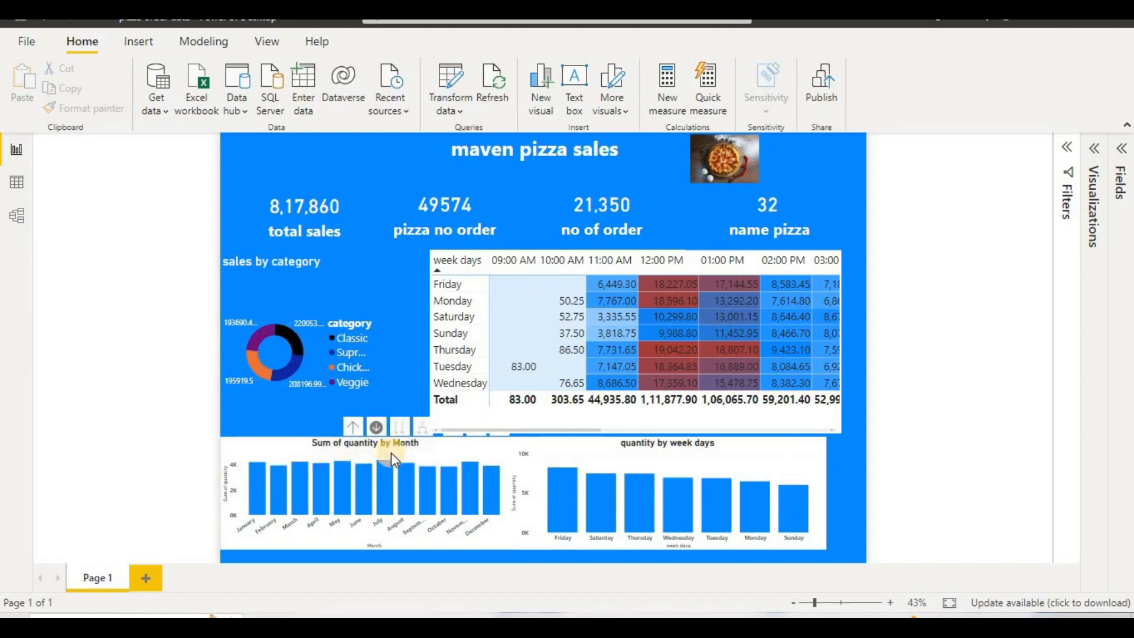
Step: Drill the Sum of quantity chart up from month to year level and back down through quarters to months
click(376, 428)
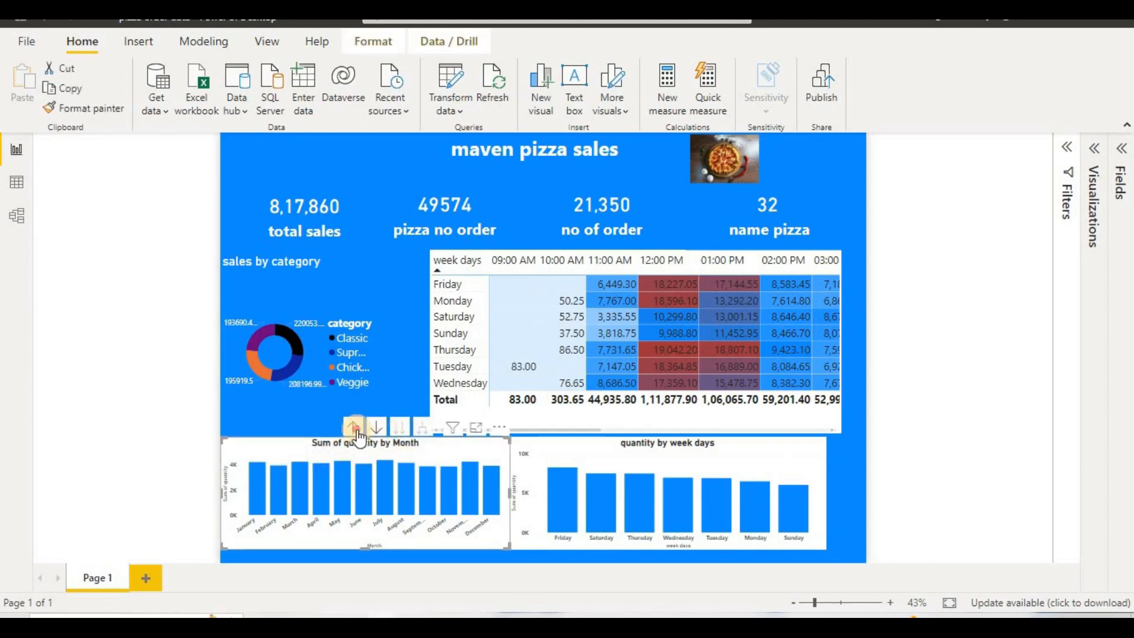
click(353, 426)
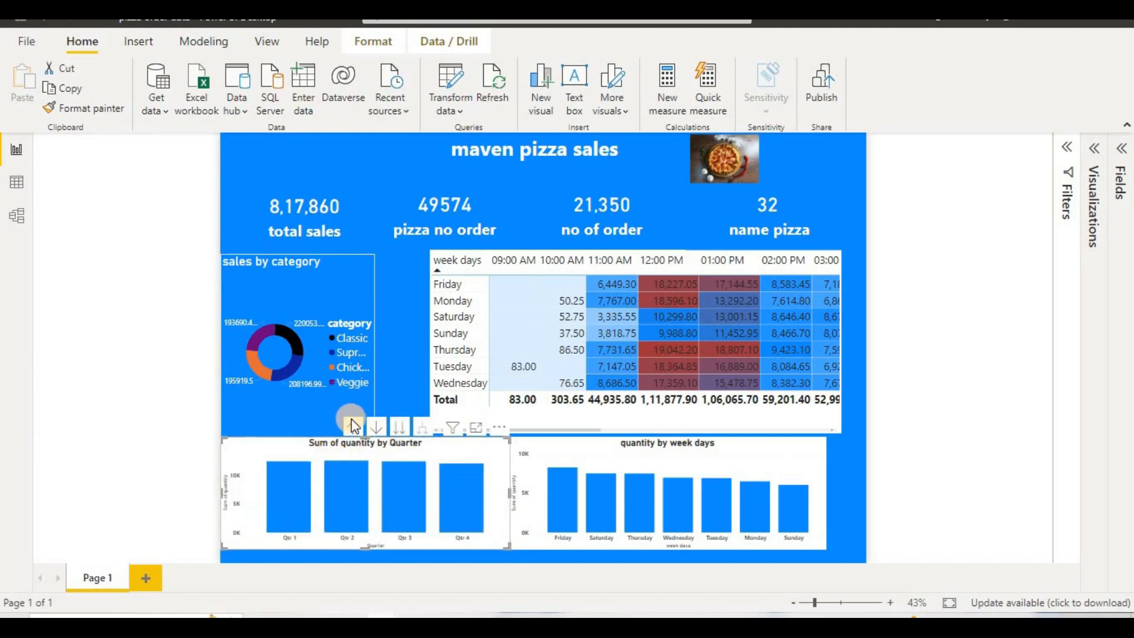
click(353, 426)
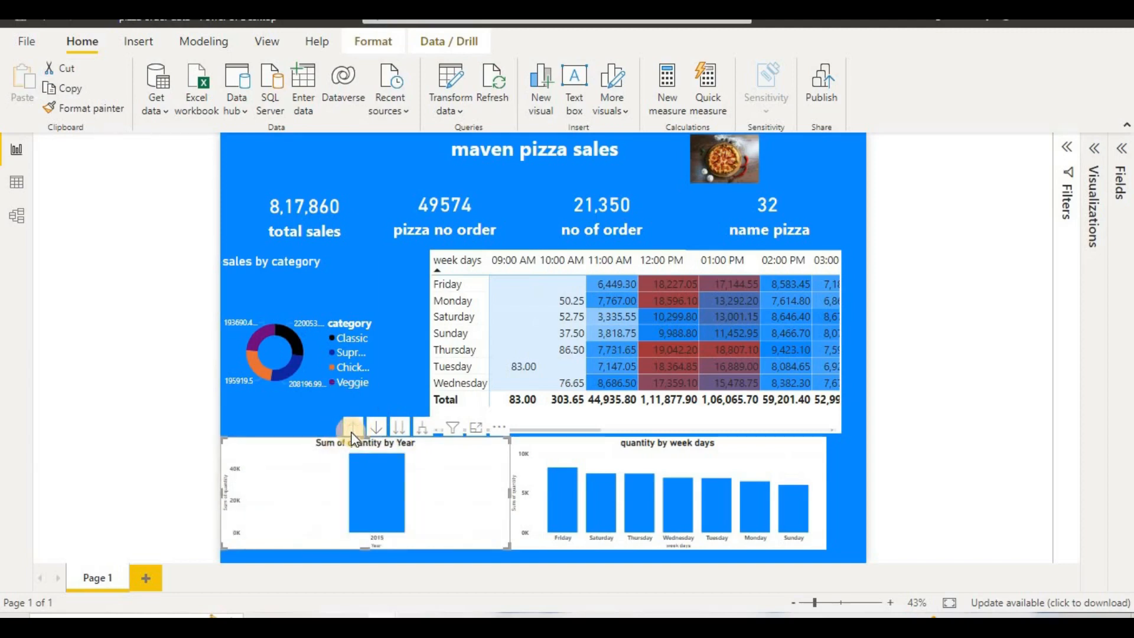
click(376, 427)
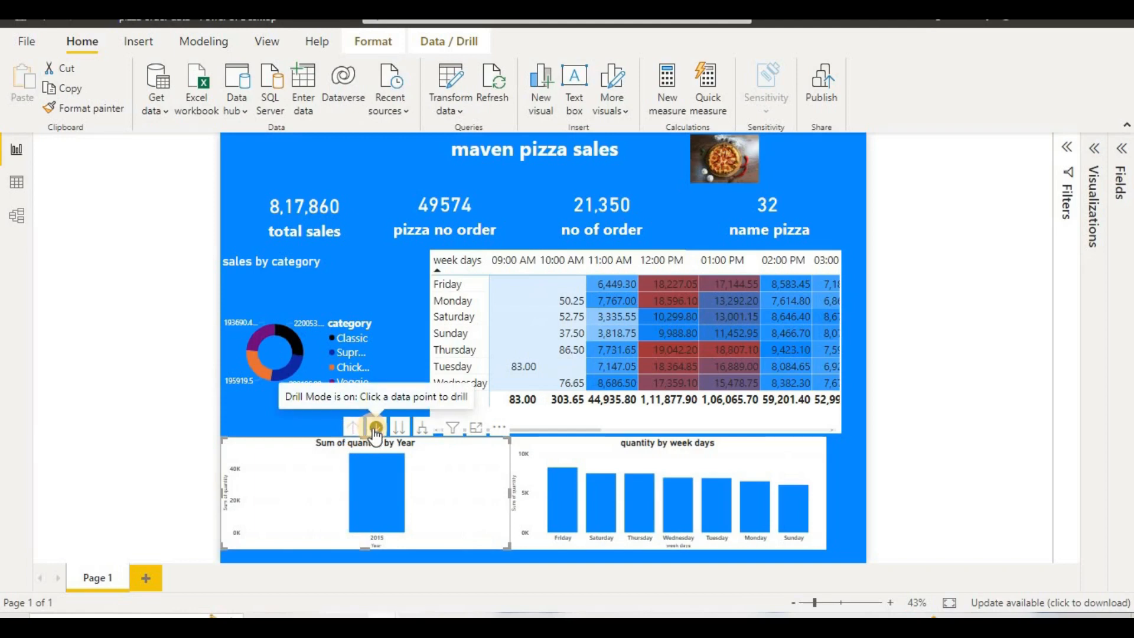
click(380, 436)
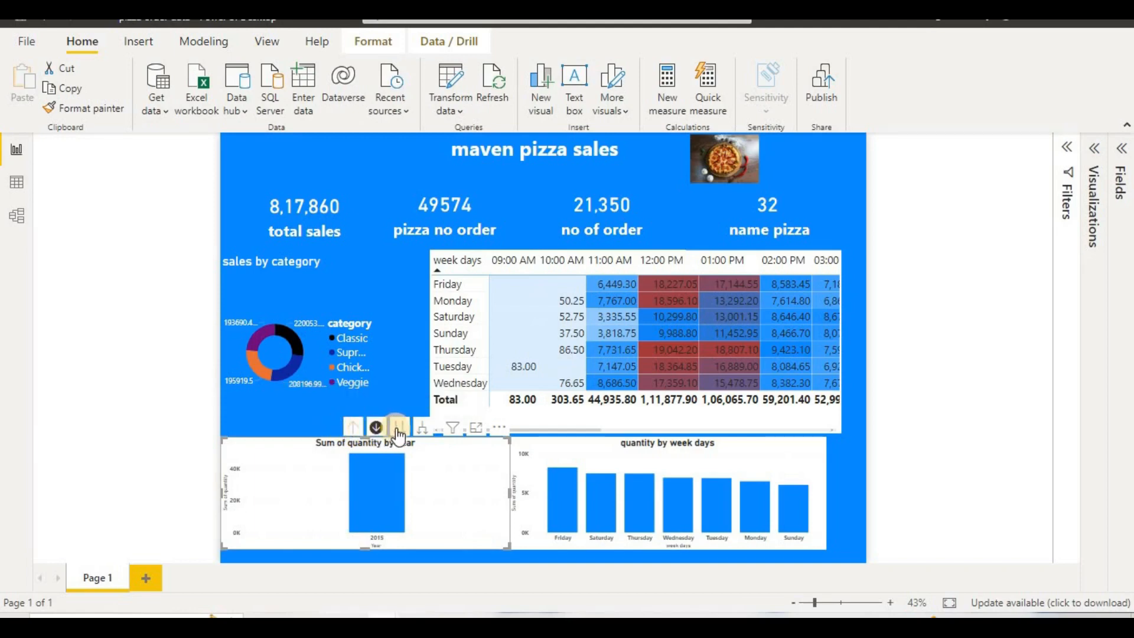
click(399, 427)
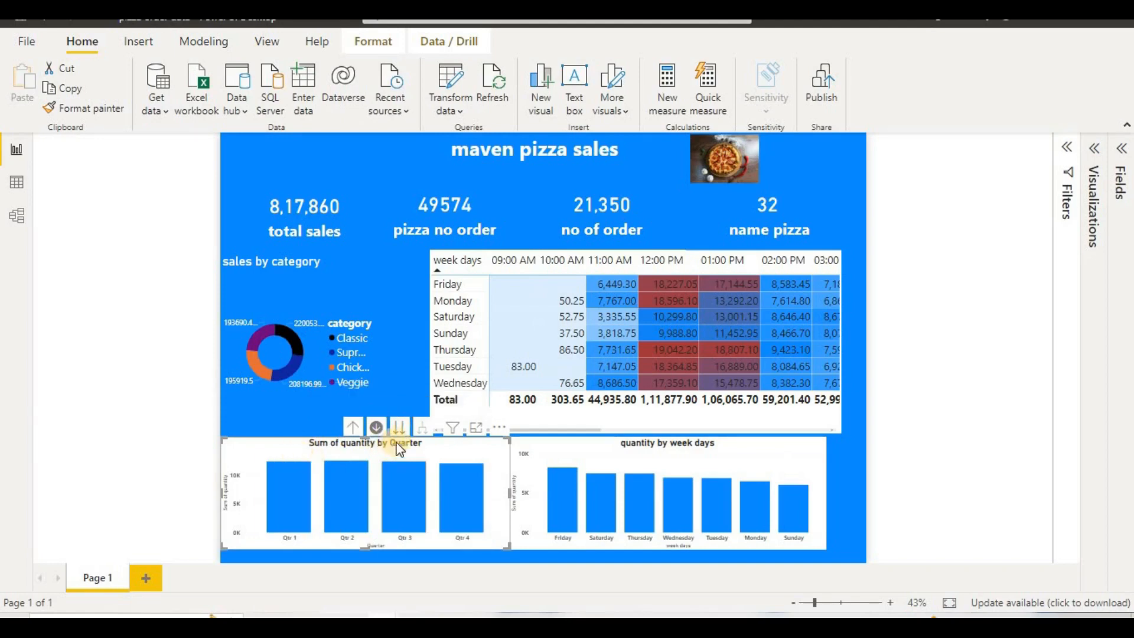
click(400, 427)
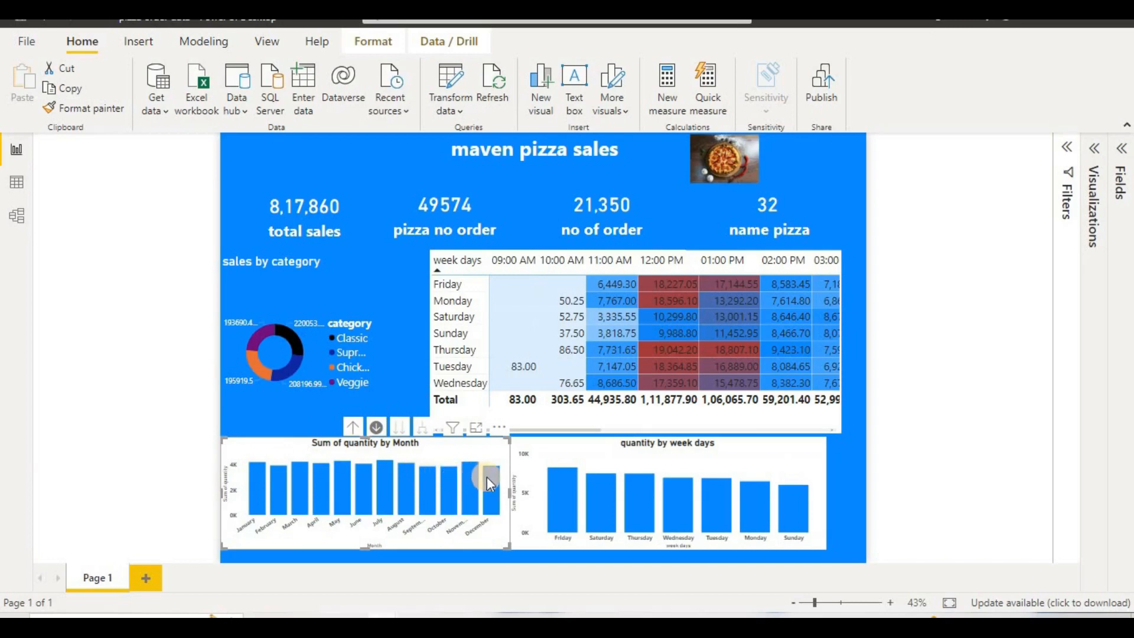
Step: Examine the quantity by week days chart and the hourly columns of the week days sales matrix
mouse_move(573, 486)
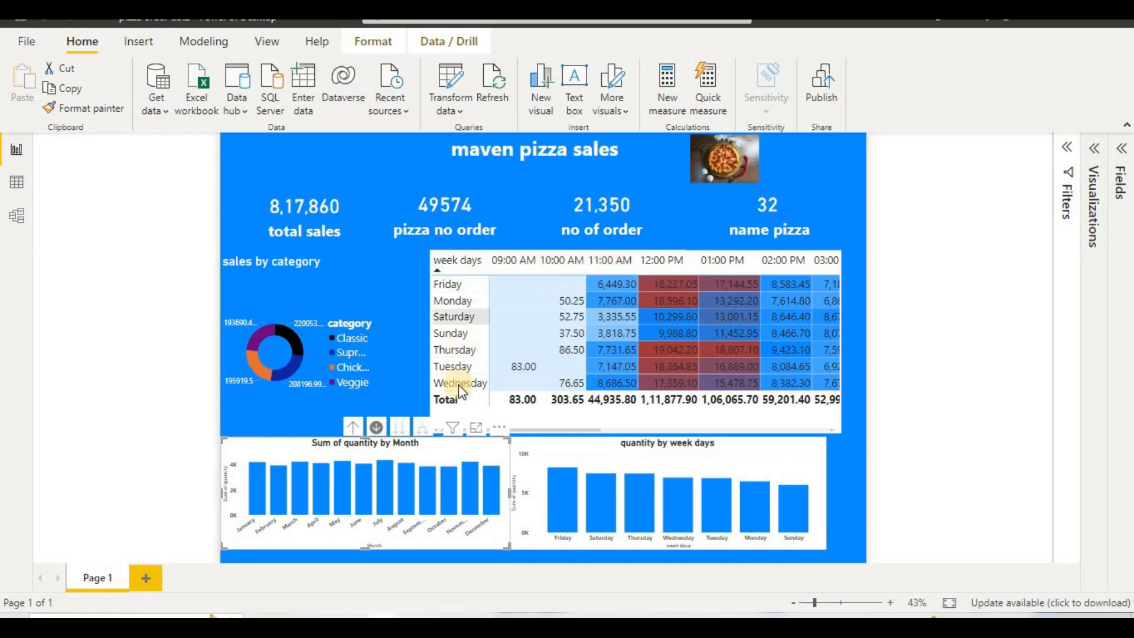
drag(562, 429, 595, 429)
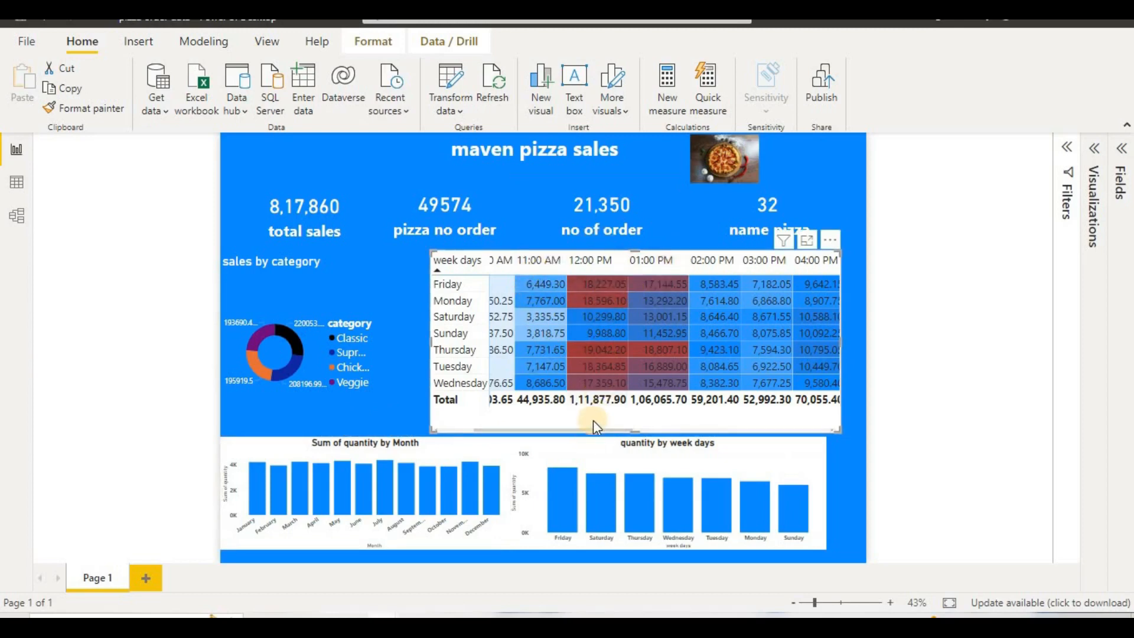
drag(590, 429, 299, 446)
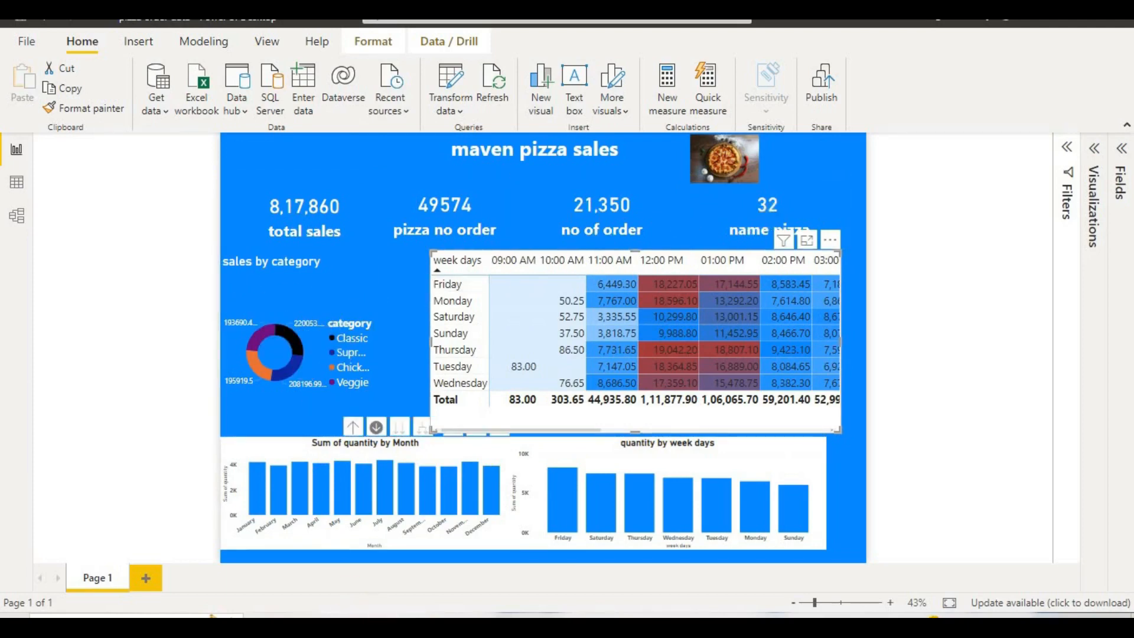
Step: Switch to the blank report and import order_details.csv from the pizza_sales folder as Text/CSV, opening it in Power Query for transformation
mouse_move(384, 625)
click(455, 577)
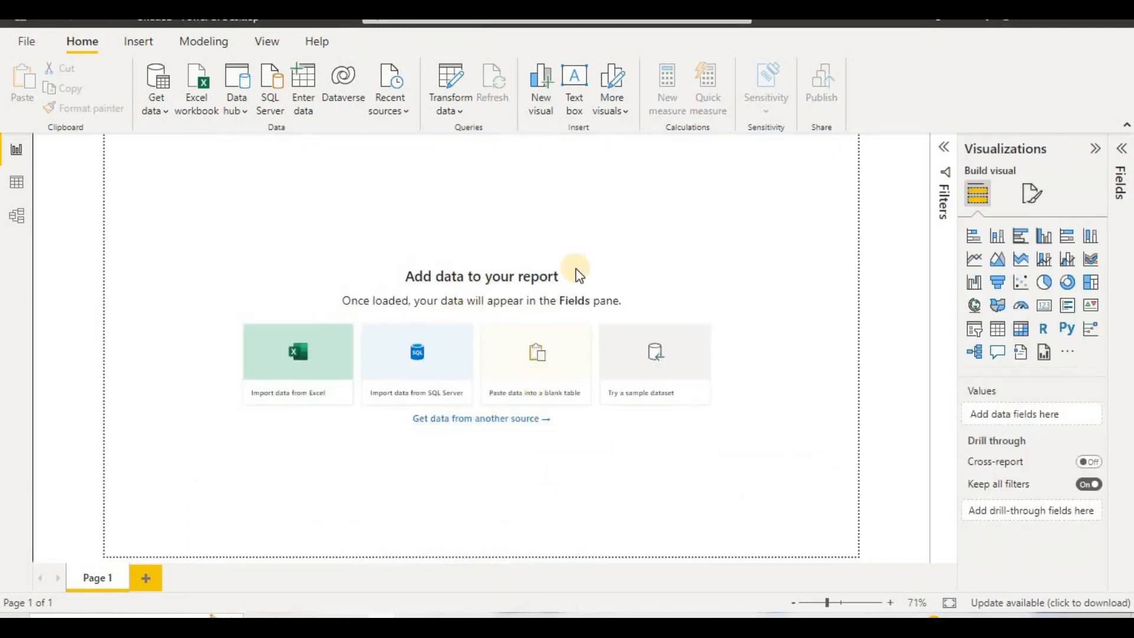
click(592, 238)
click(167, 110)
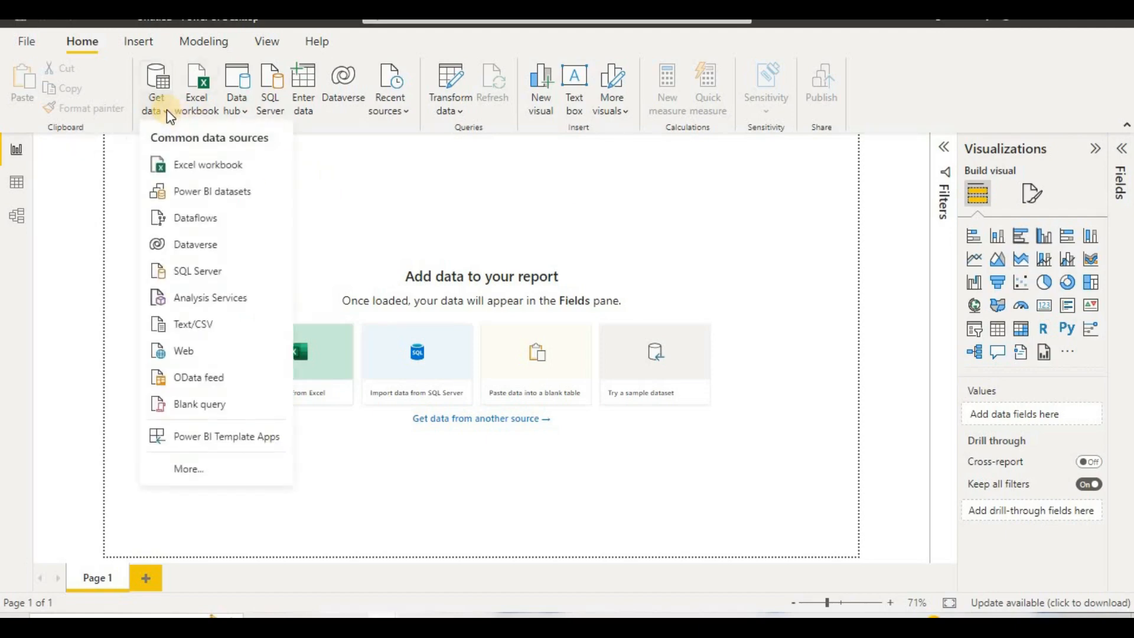
click(219, 324)
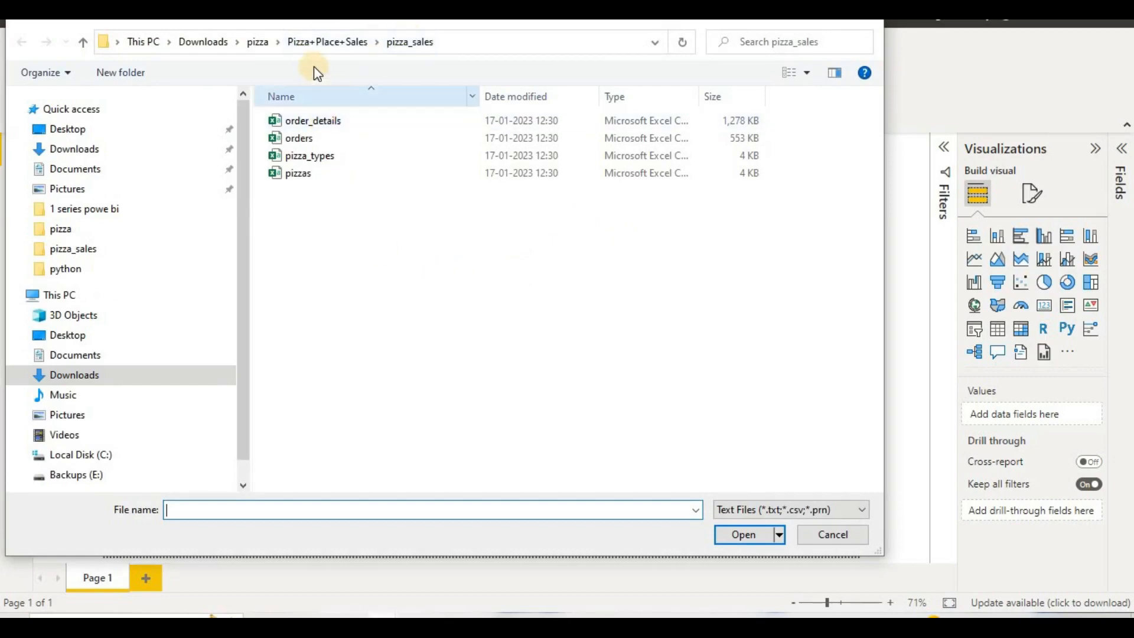
click(317, 122)
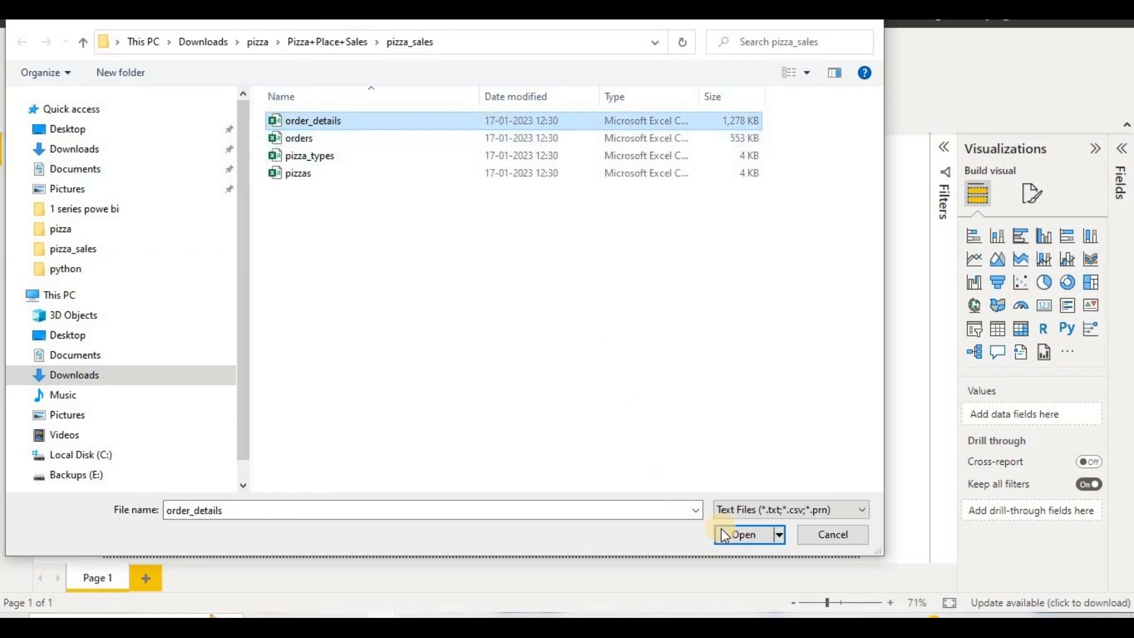
click(742, 534)
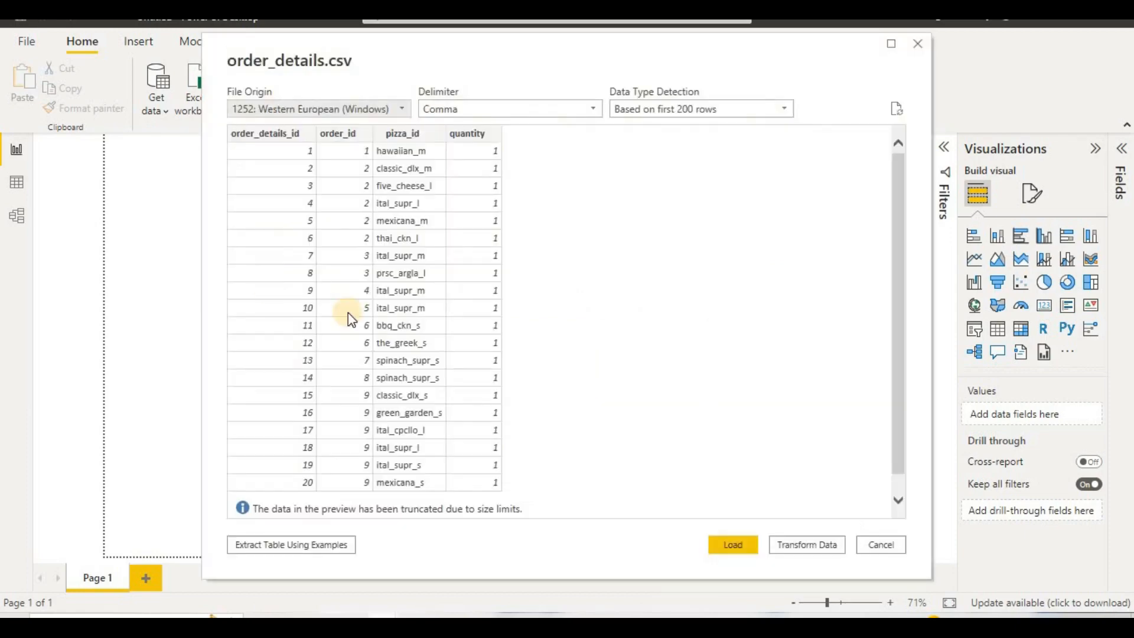
click(792, 541)
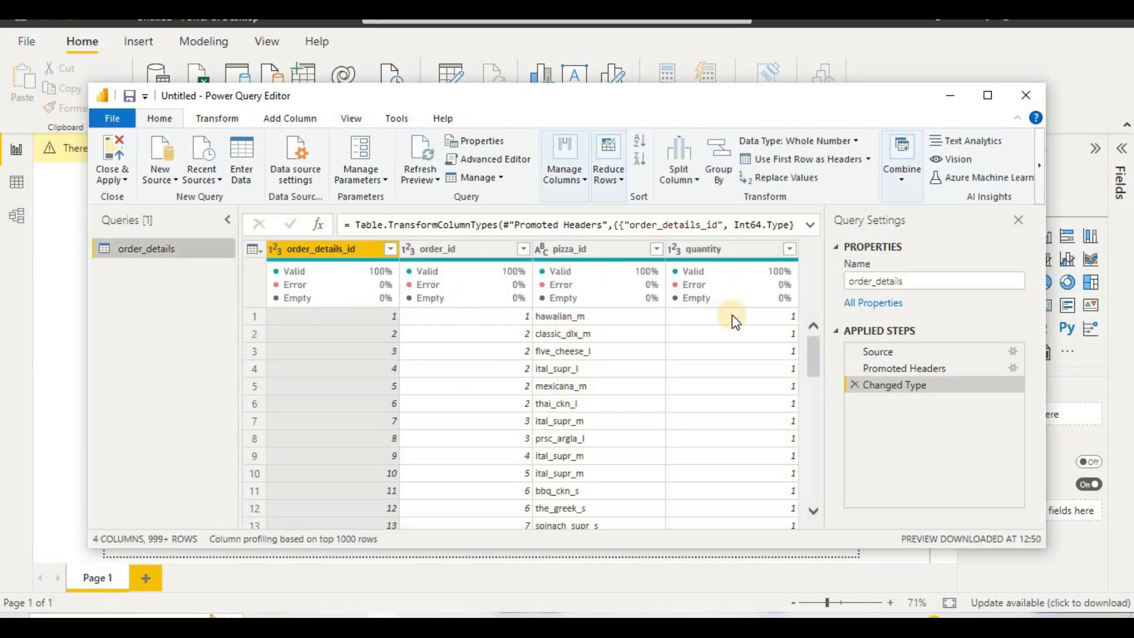
Step: Add orders.csv from the pizza_sales folder as a new Text/CSV query
click(160, 172)
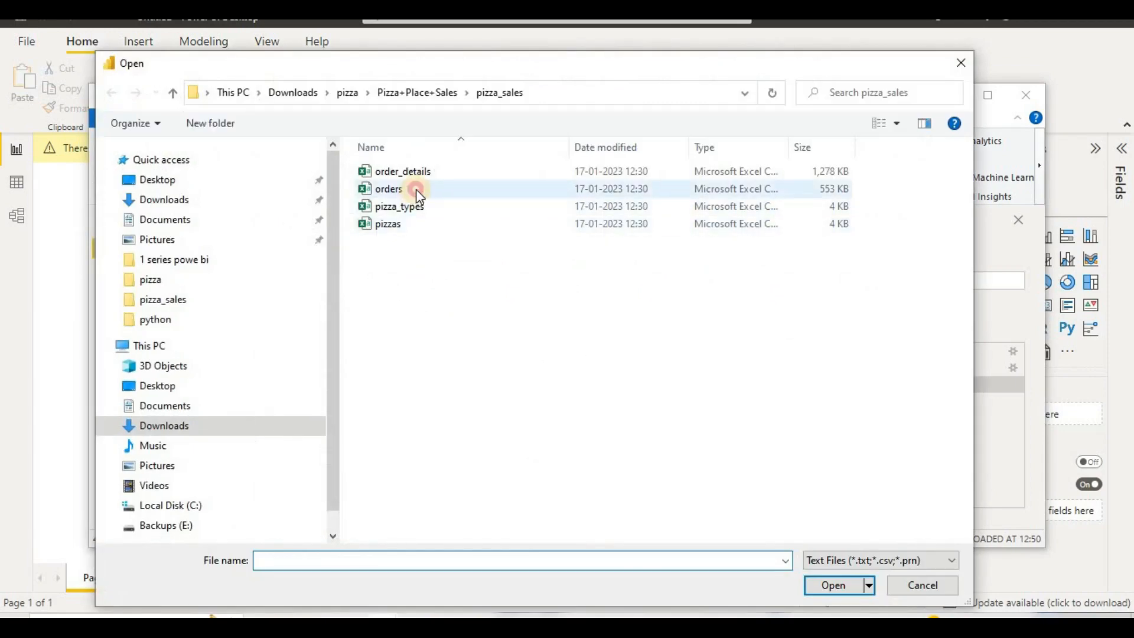
double_click(414, 189)
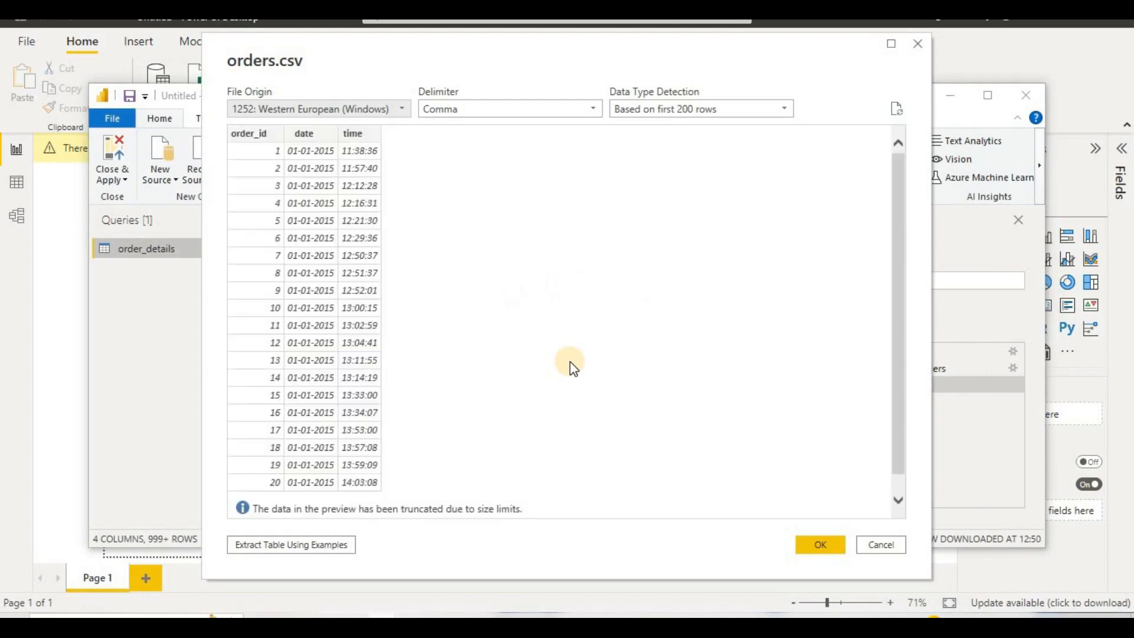
click(816, 544)
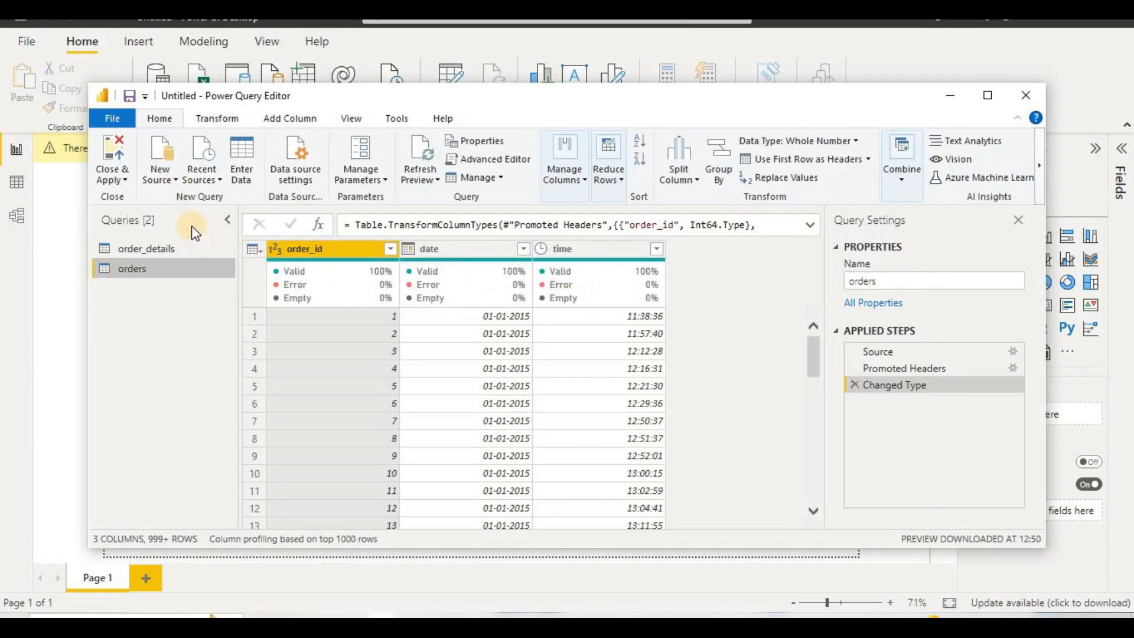
Step: Add pizza_types.csv as a new Text/CSV query and use its first row as column headers
click(165, 178)
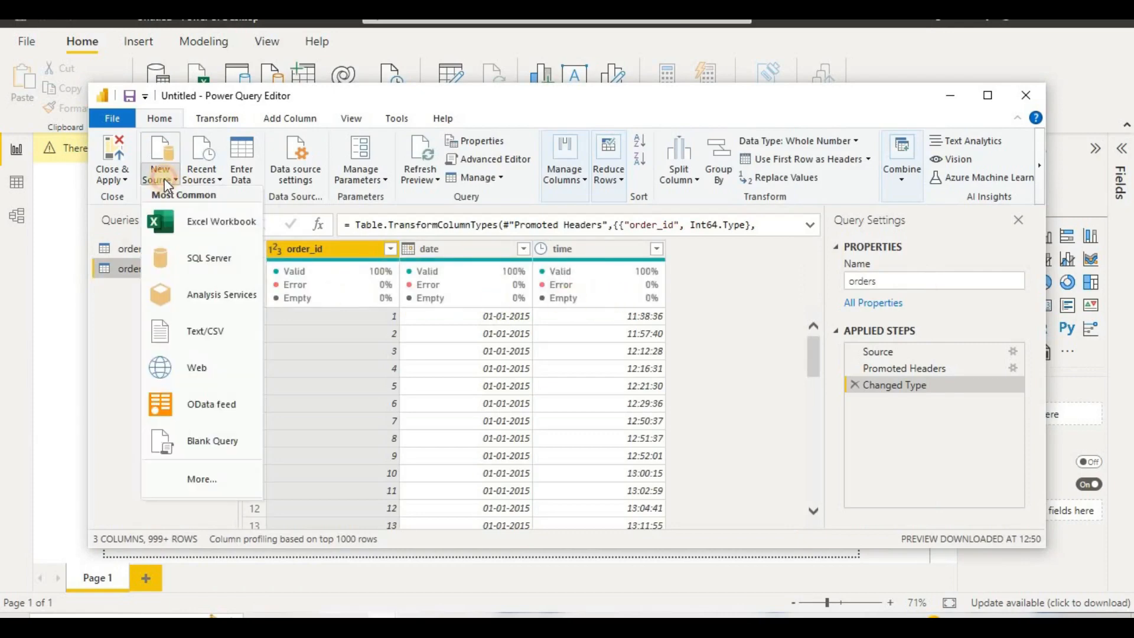
click(193, 333)
click(404, 206)
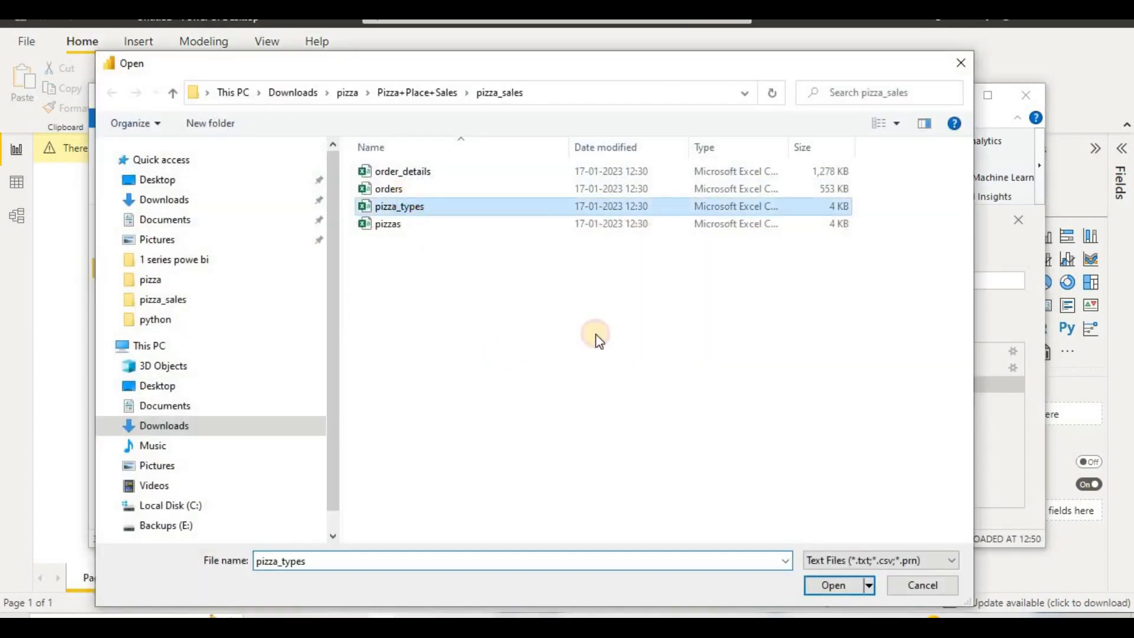
click(830, 585)
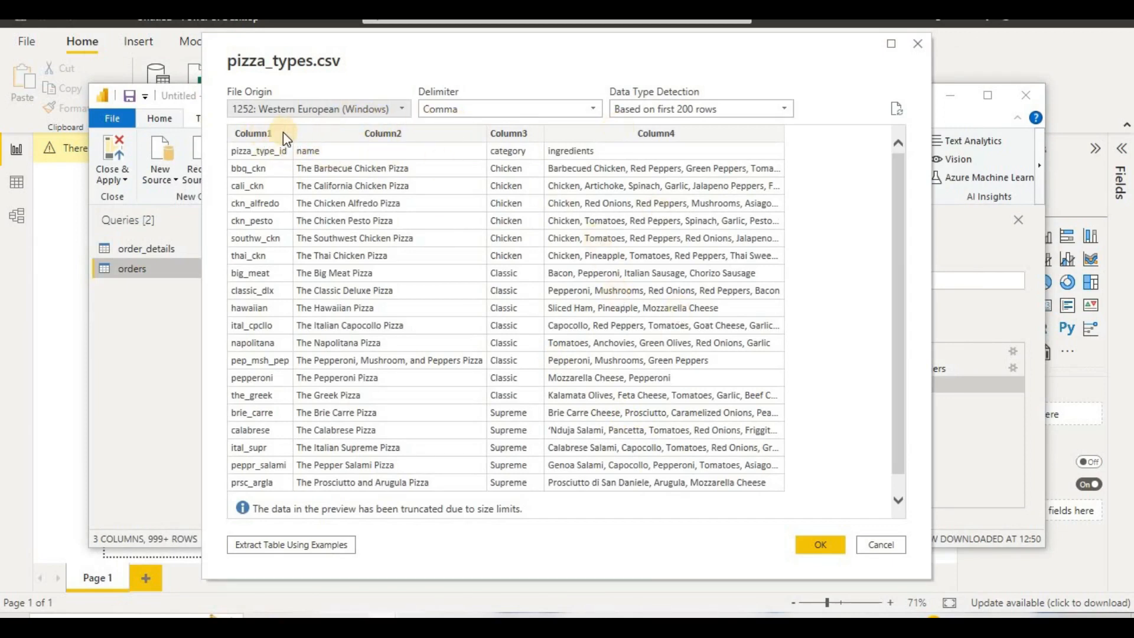
click(820, 546)
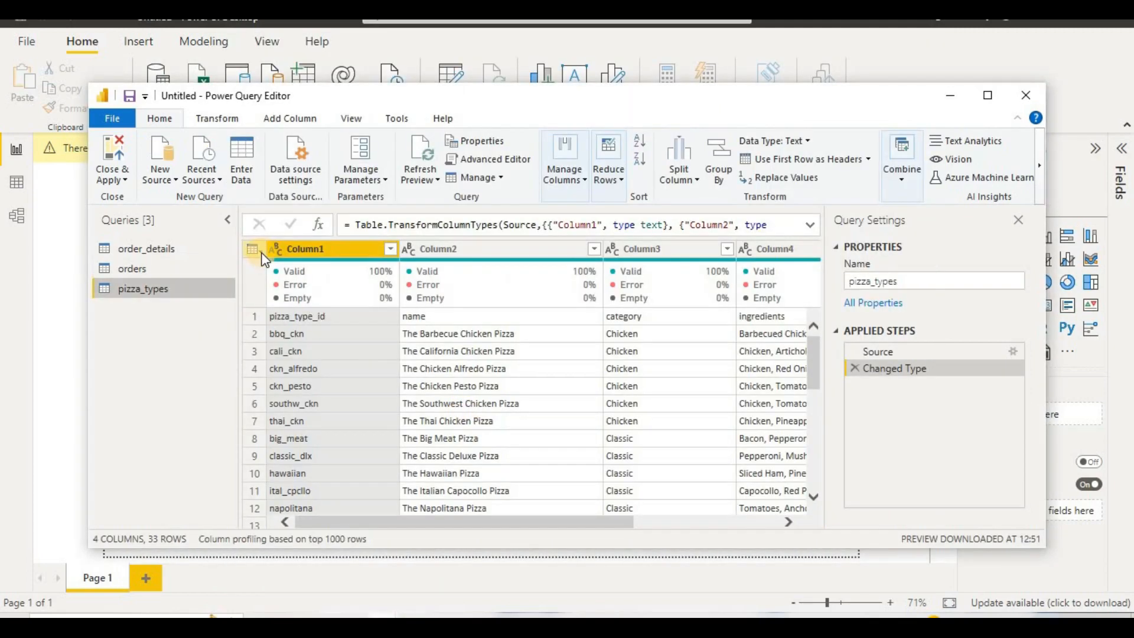
click(254, 251)
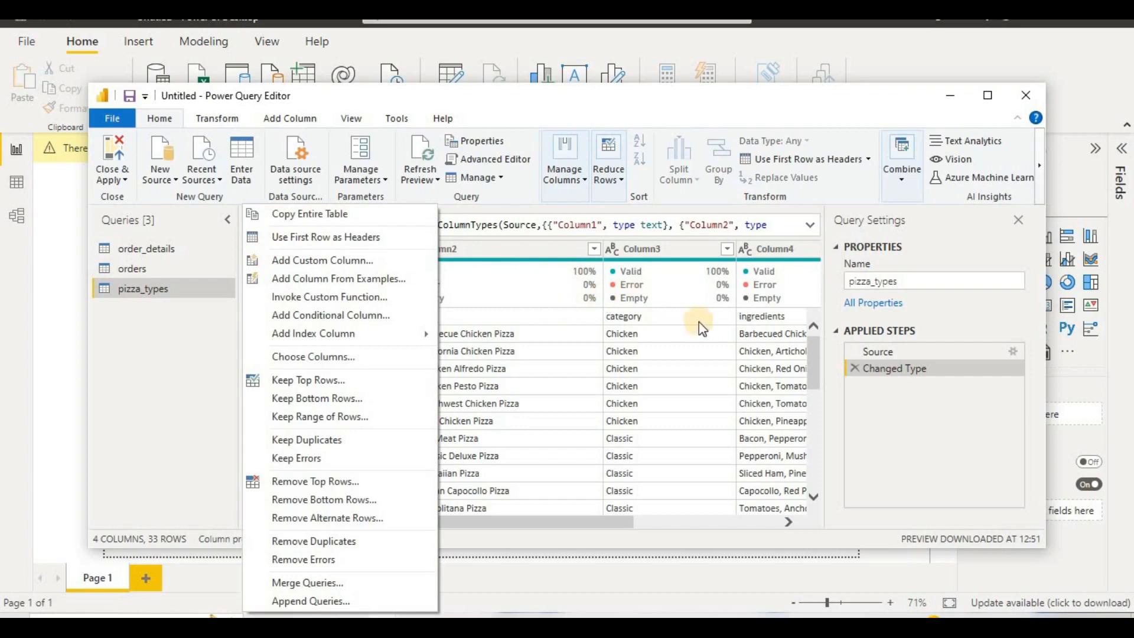
click(360, 242)
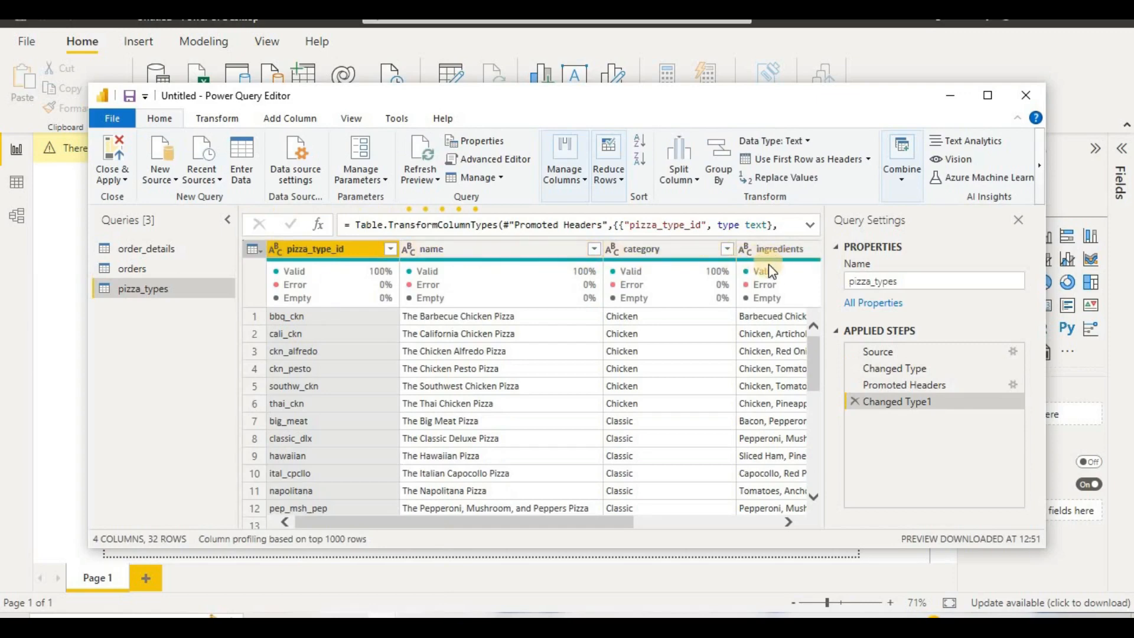
Step: Add pizzas.csv as a new Text/CSV query, and close the query editor while applying all queries to the report
click(175, 175)
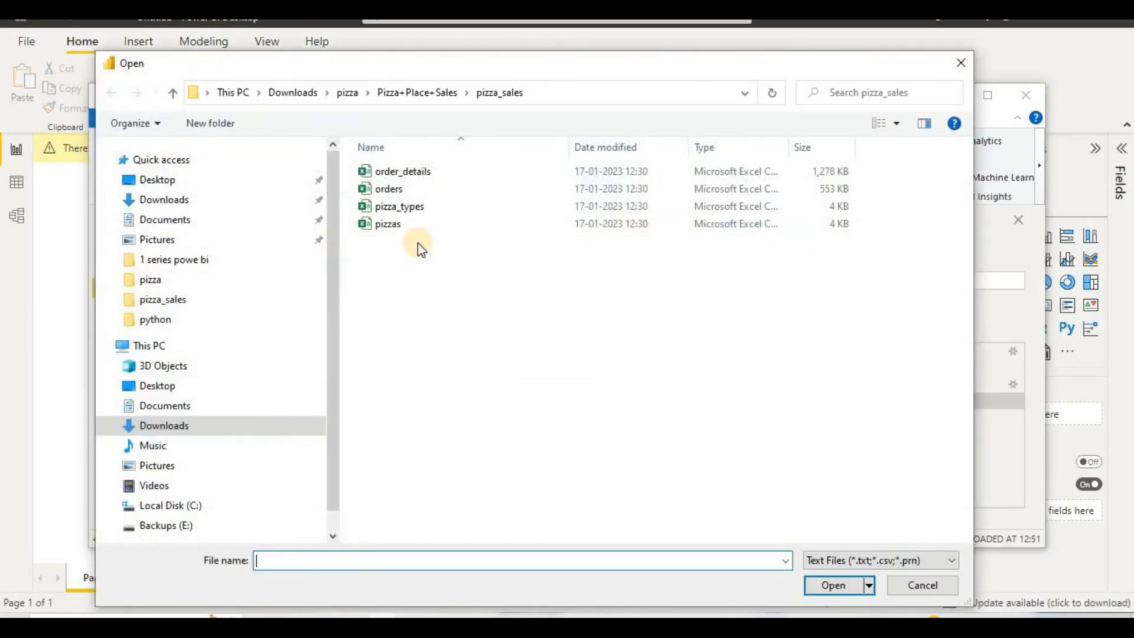
click(452, 221)
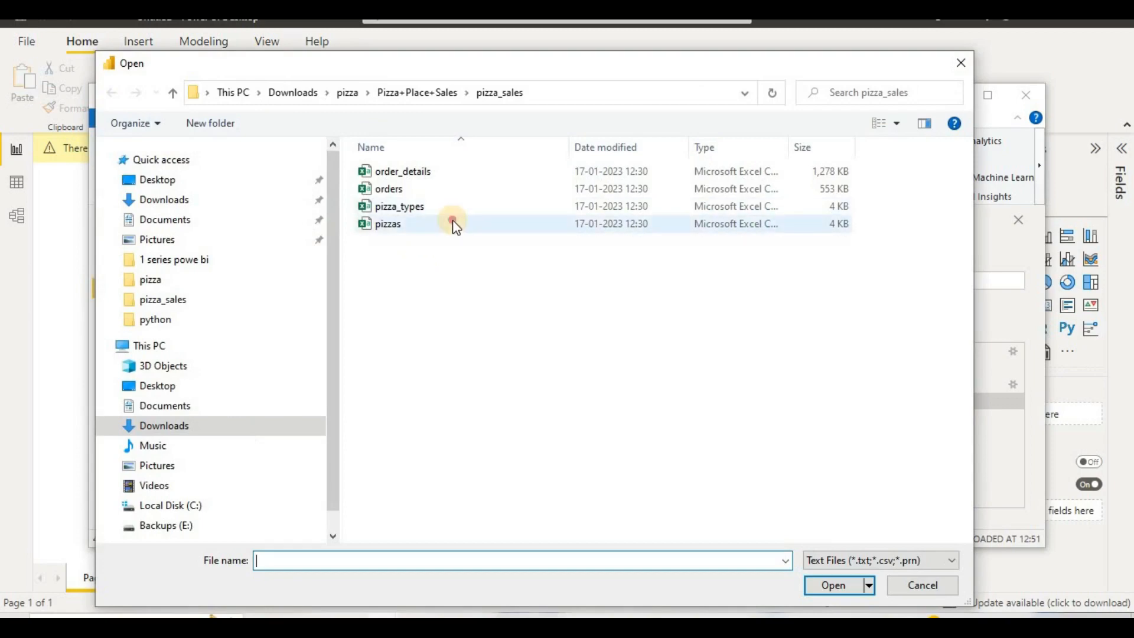
click(834, 584)
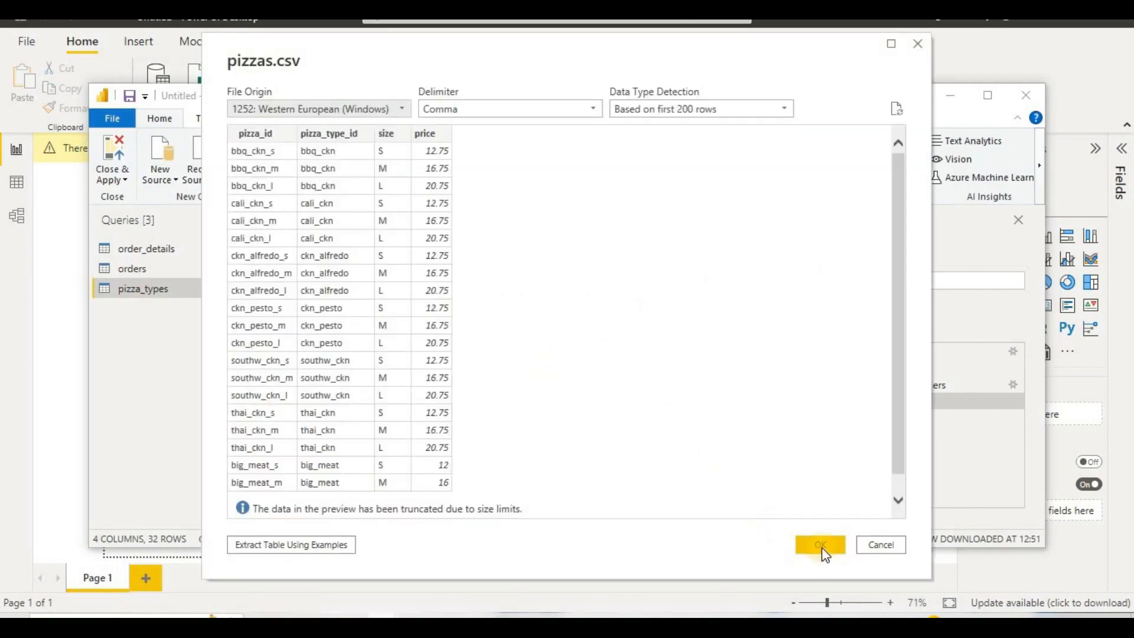
click(821, 545)
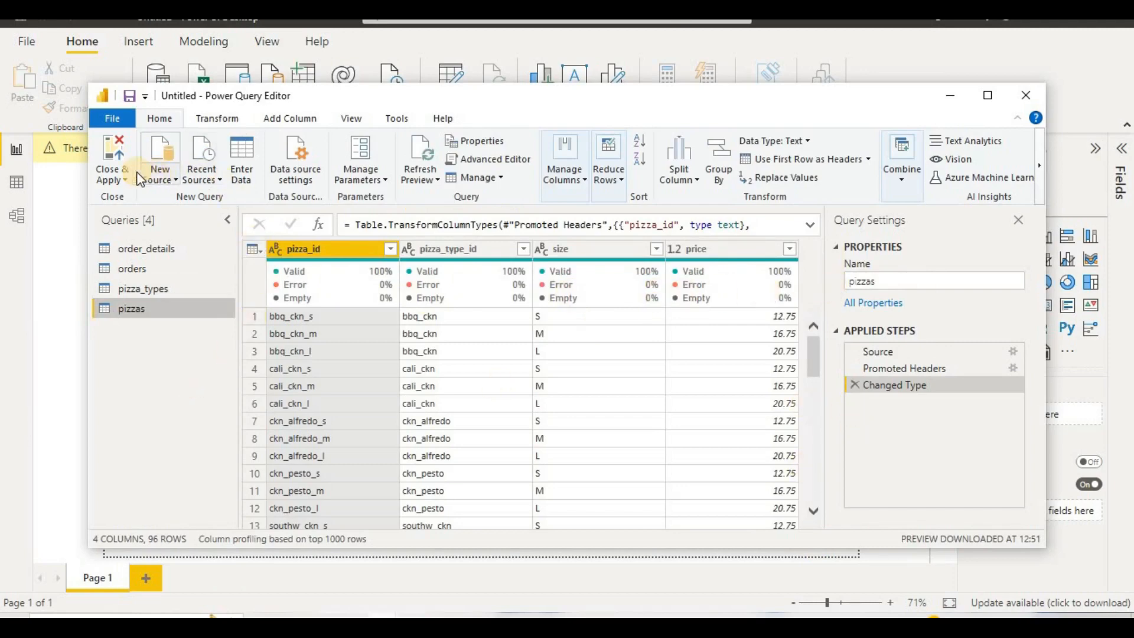
click(115, 176)
click(190, 210)
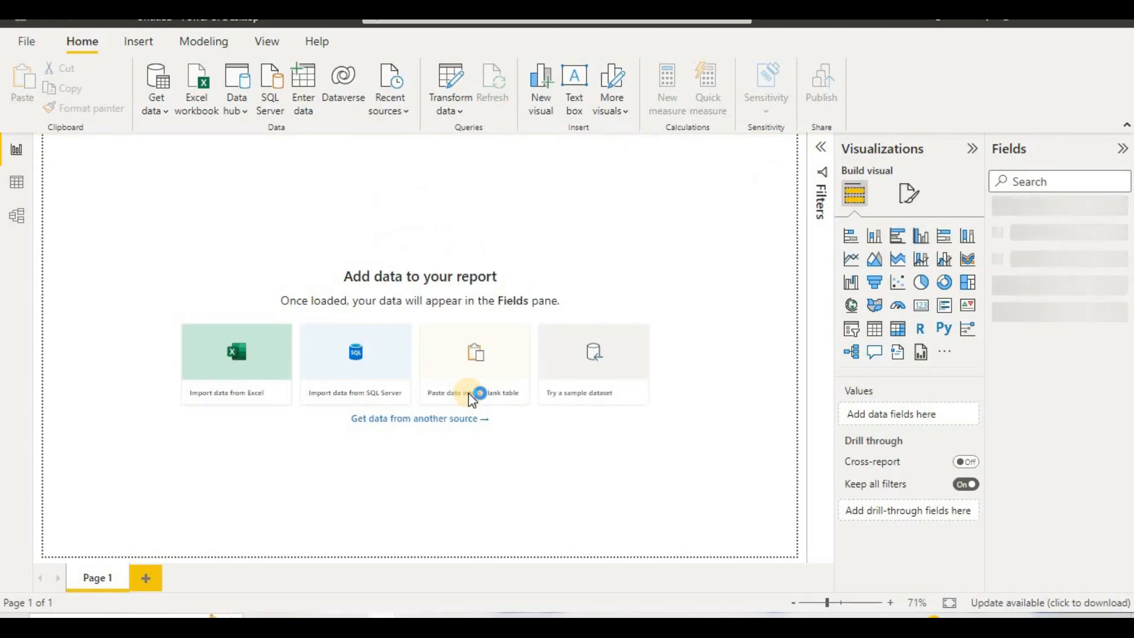
Step: Open the data model diagram and arrange the tables with pizzas beside pizza_types, orders farther along that row, and order_details below pizzas
click(23, 216)
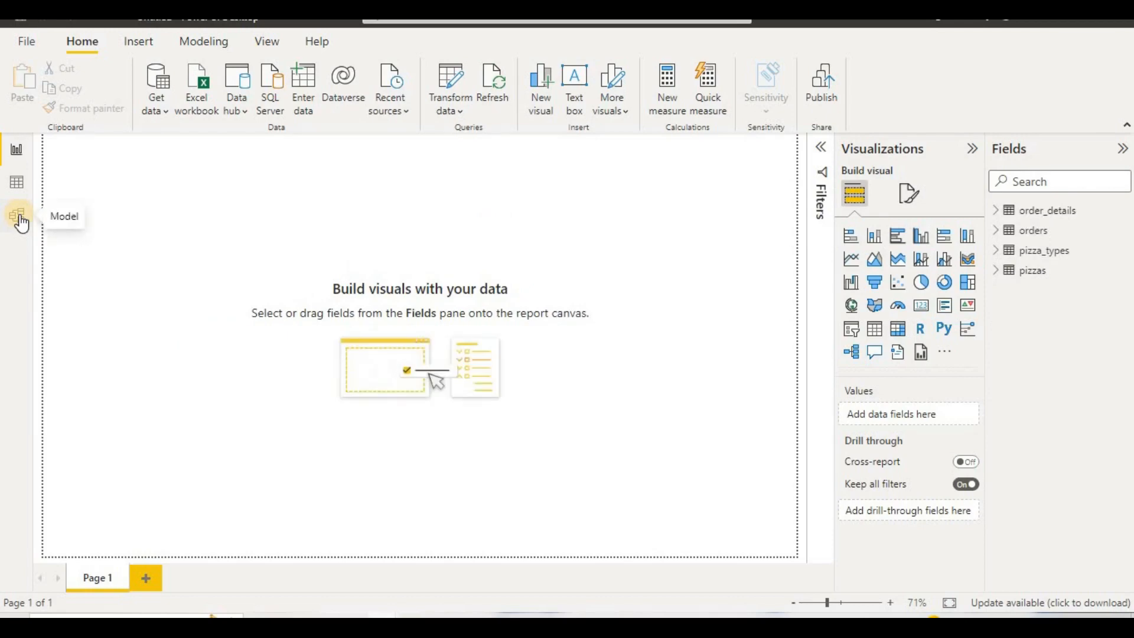
click(20, 218)
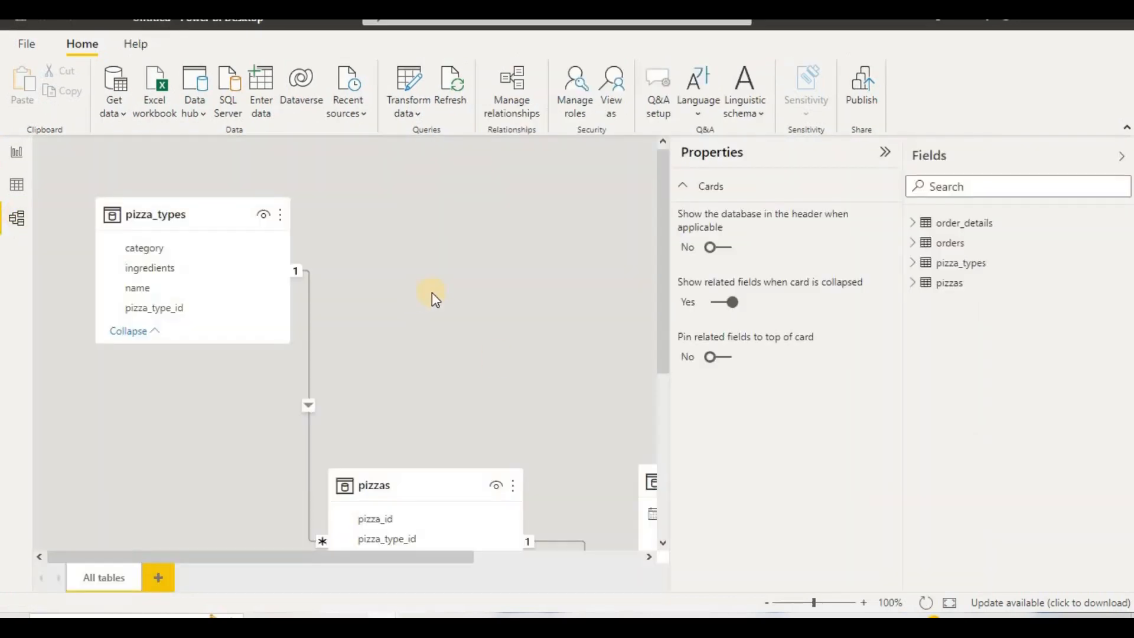
click(888, 158)
drag(420, 484, 412, 220)
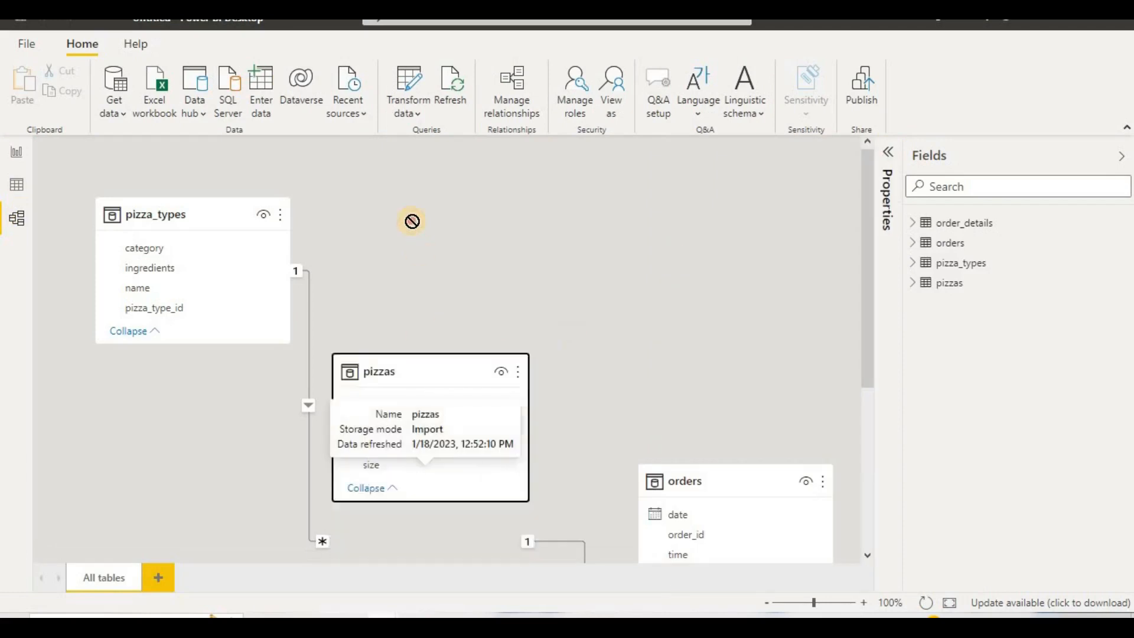
drag(711, 478, 694, 249)
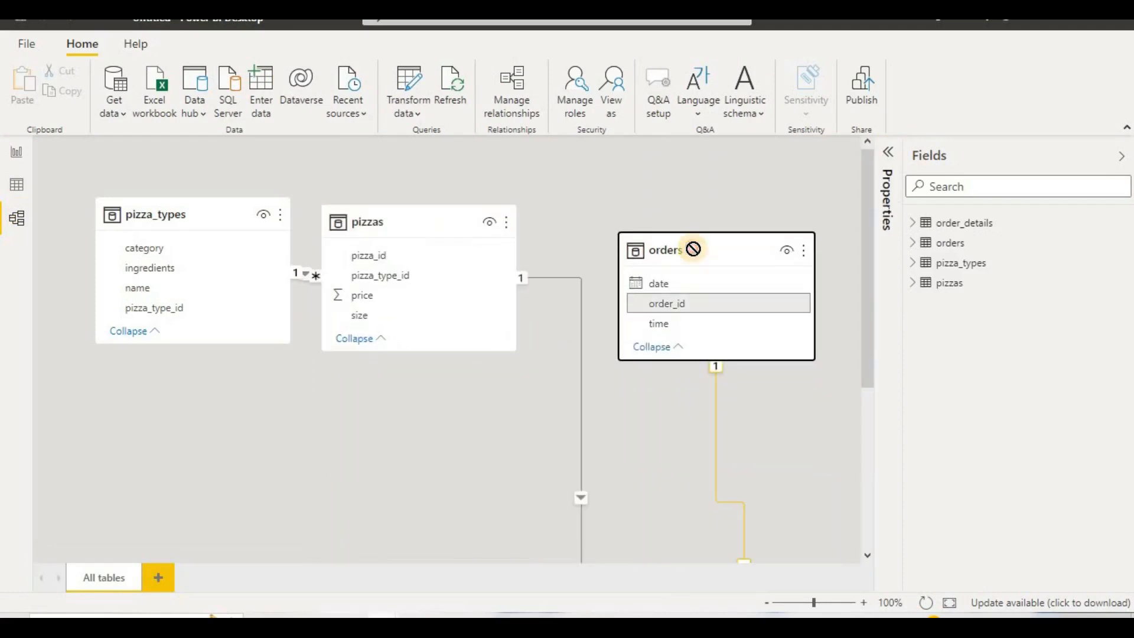
scroll(662, 425, down, 2)
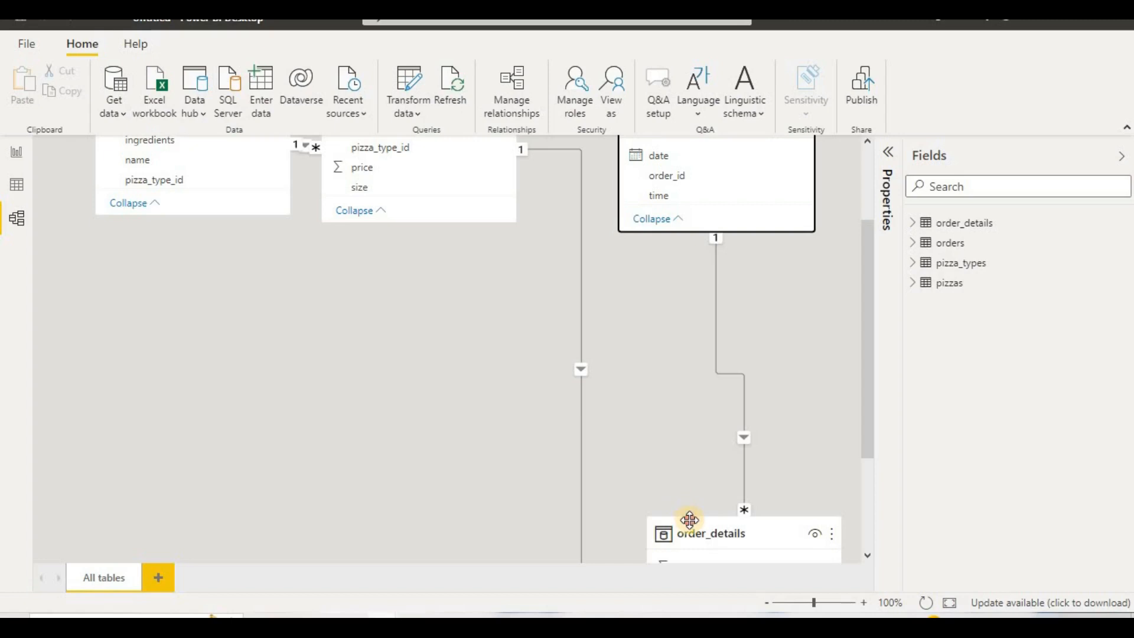
drag(689, 519, 360, 415)
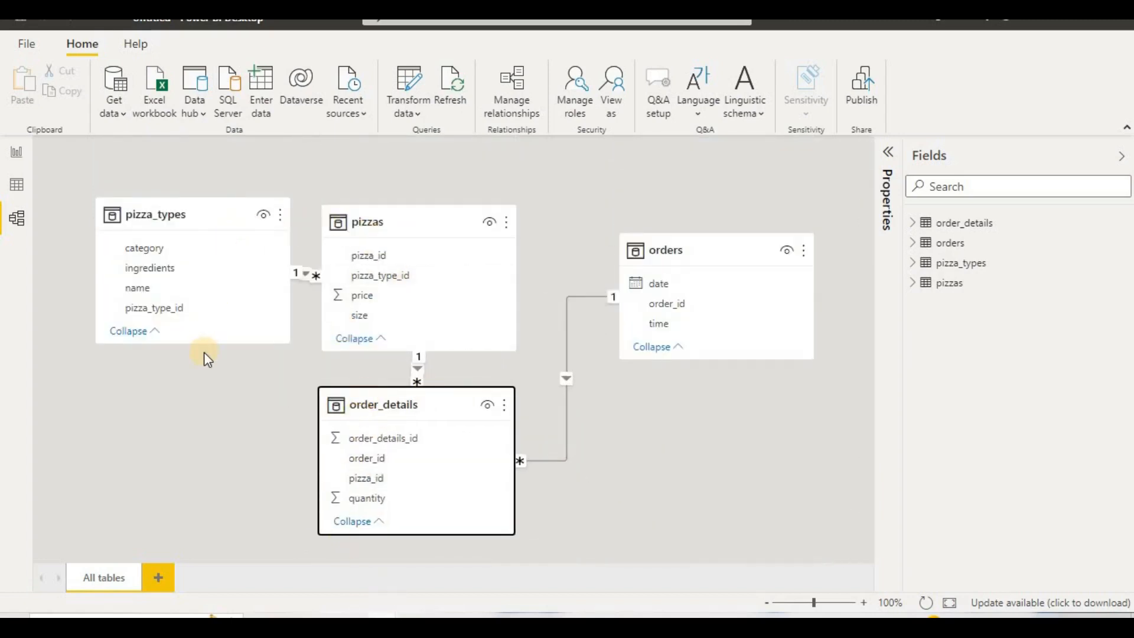
Step: Enlarge the four table cards by extending pizza_types and order_details downward and pizzas and orders upward, level with pizza_types
drag(203, 345, 186, 460)
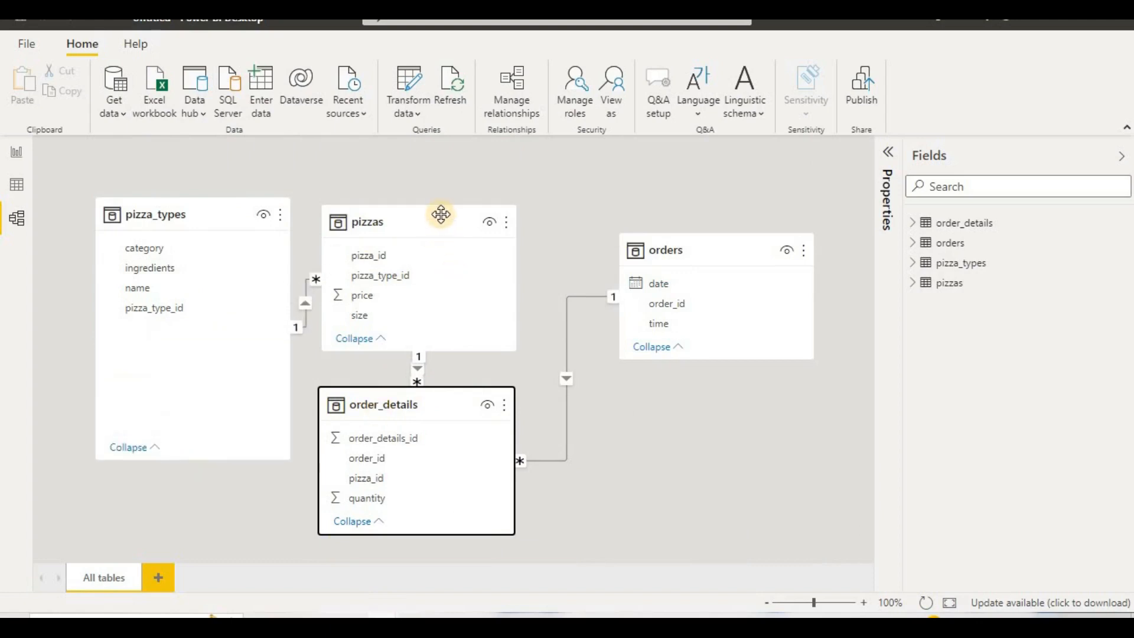
drag(427, 204, 430, 142)
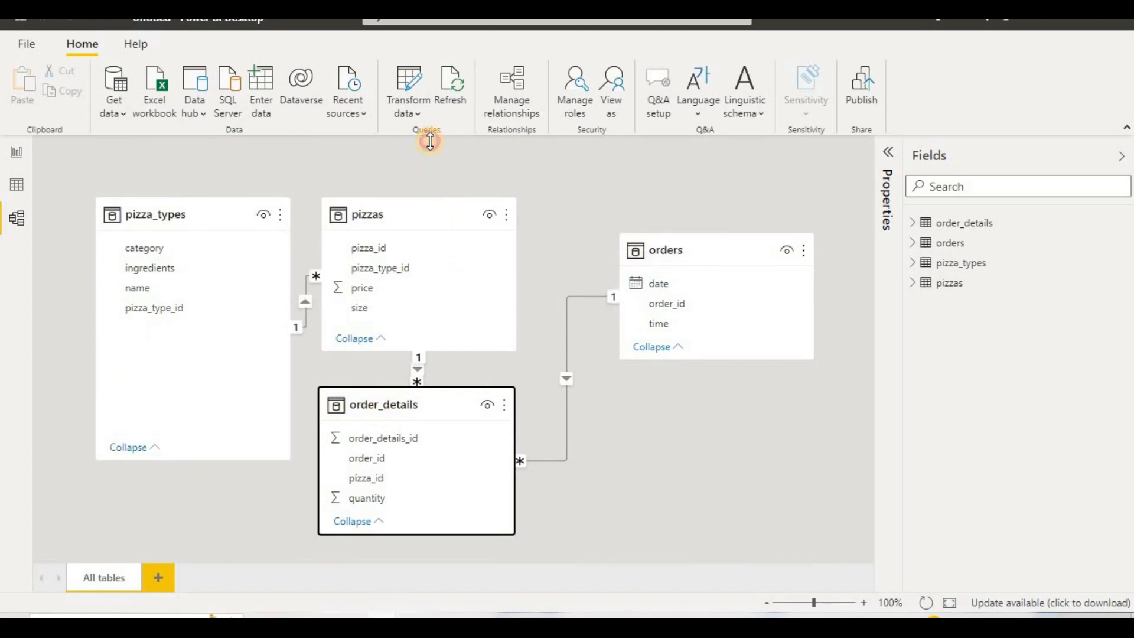
click(709, 236)
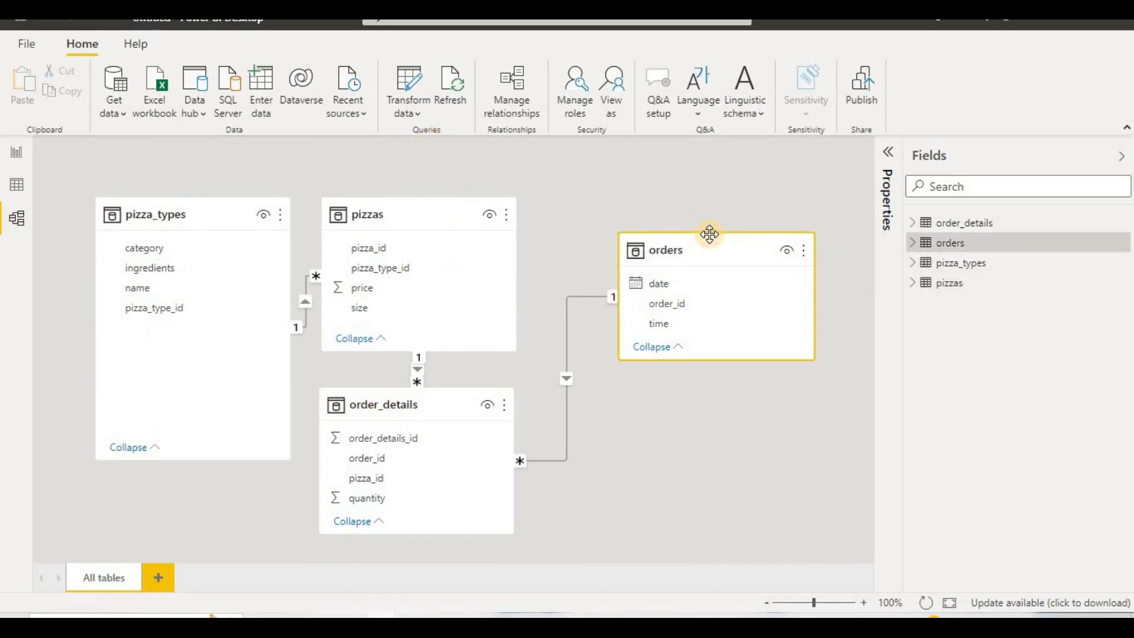
drag(709, 235, 713, 145)
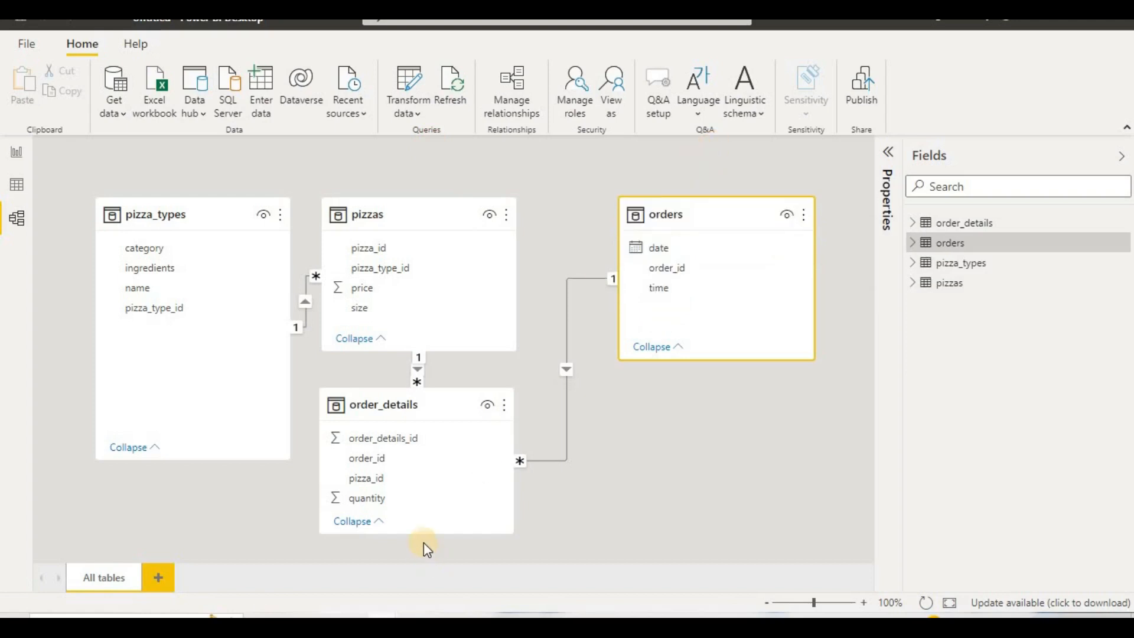
drag(422, 534, 424, 564)
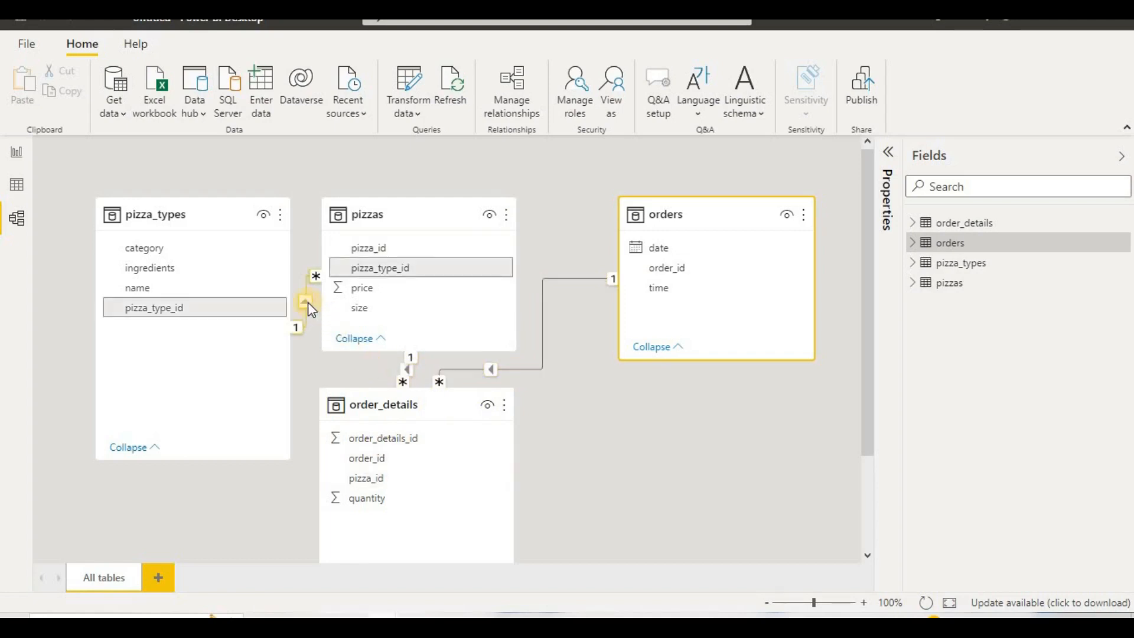
Step: Spread out the diagram by moving pizzas away from pizza_types, order_details further below it, and orders outward and lower
drag(431, 213, 480, 175)
drag(468, 432, 506, 516)
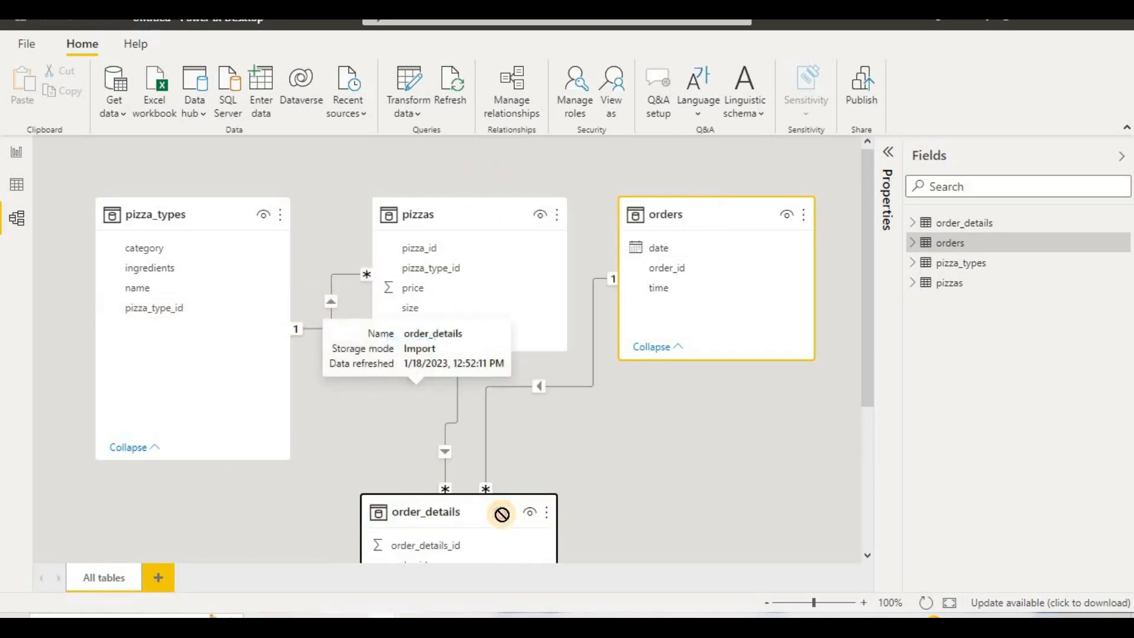
drag(707, 236, 771, 301)
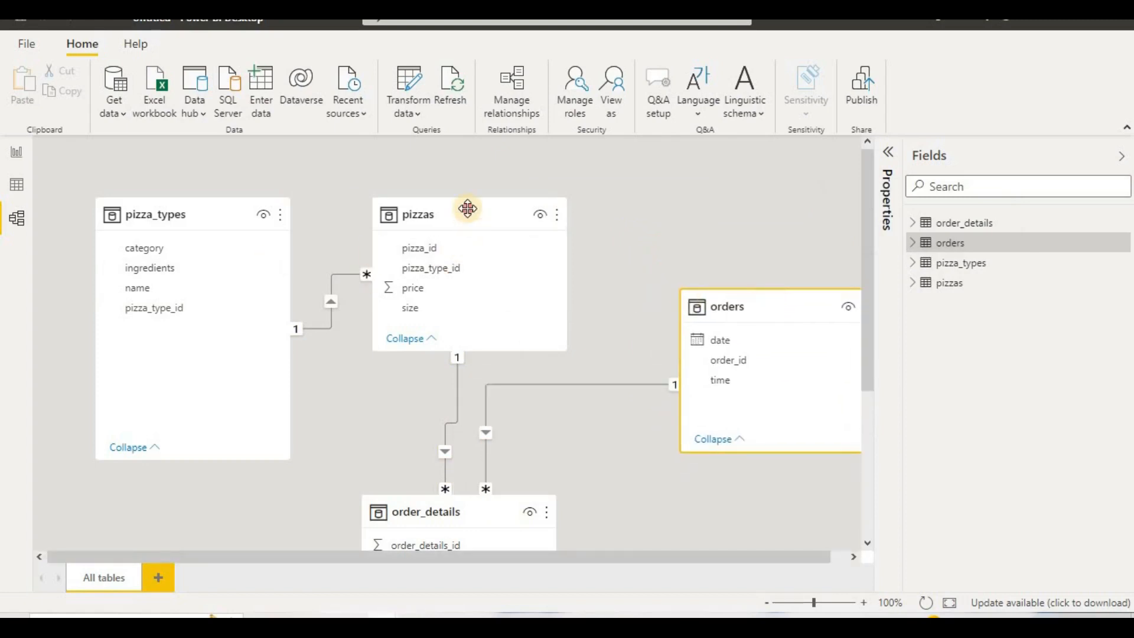
drag(466, 207, 457, 174)
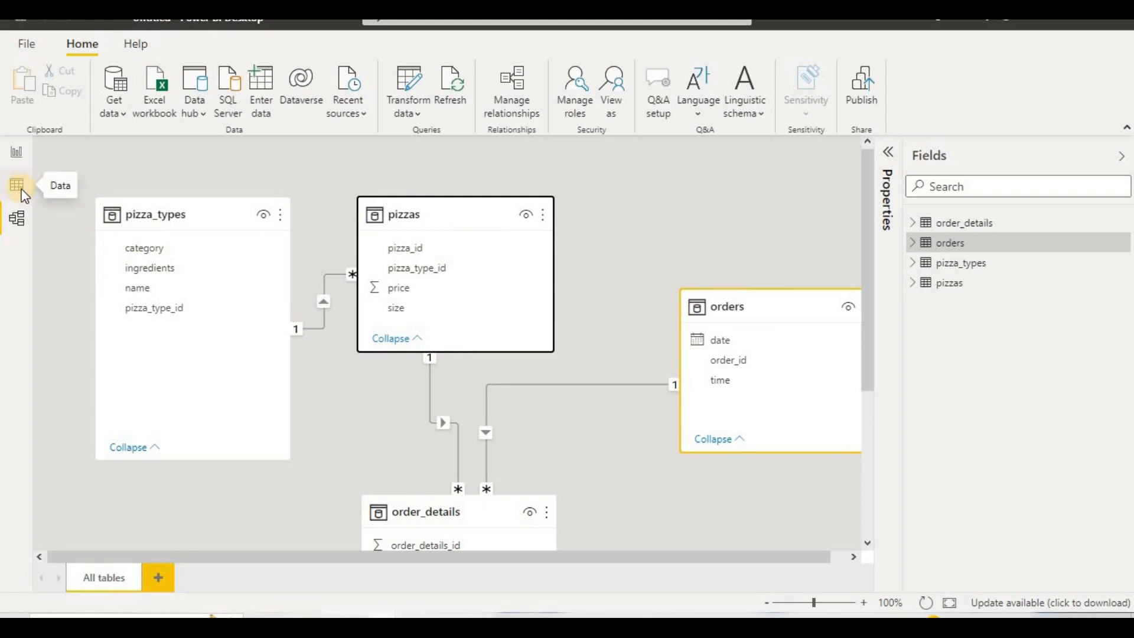
Step: Examine the fields of the pizzas and order_details tables and how the two tables are related
click(946, 232)
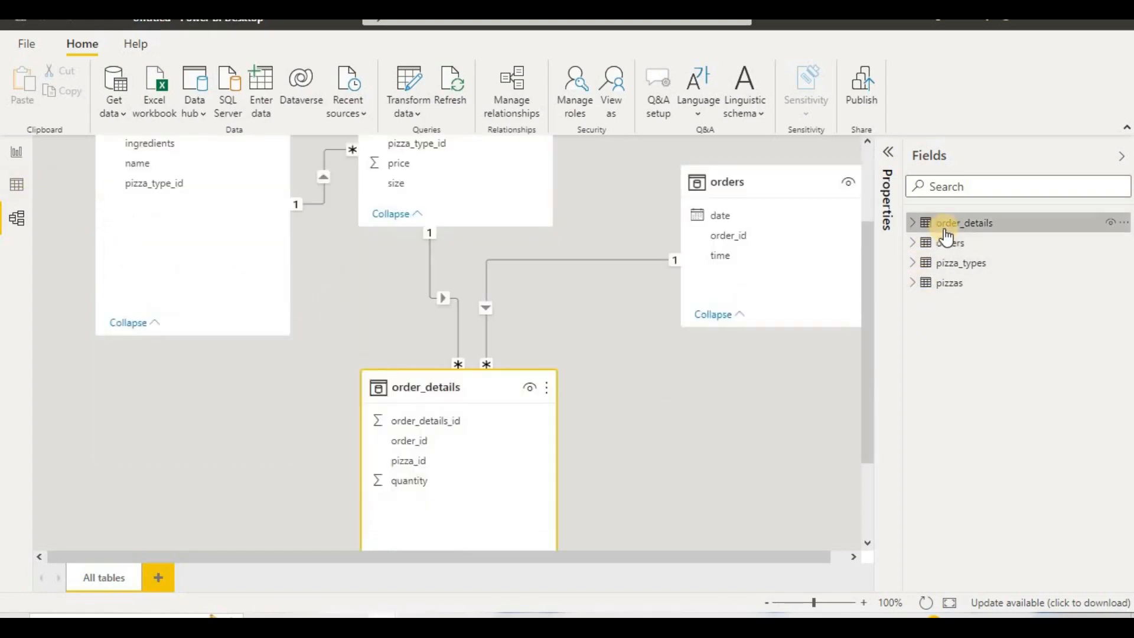
click(915, 285)
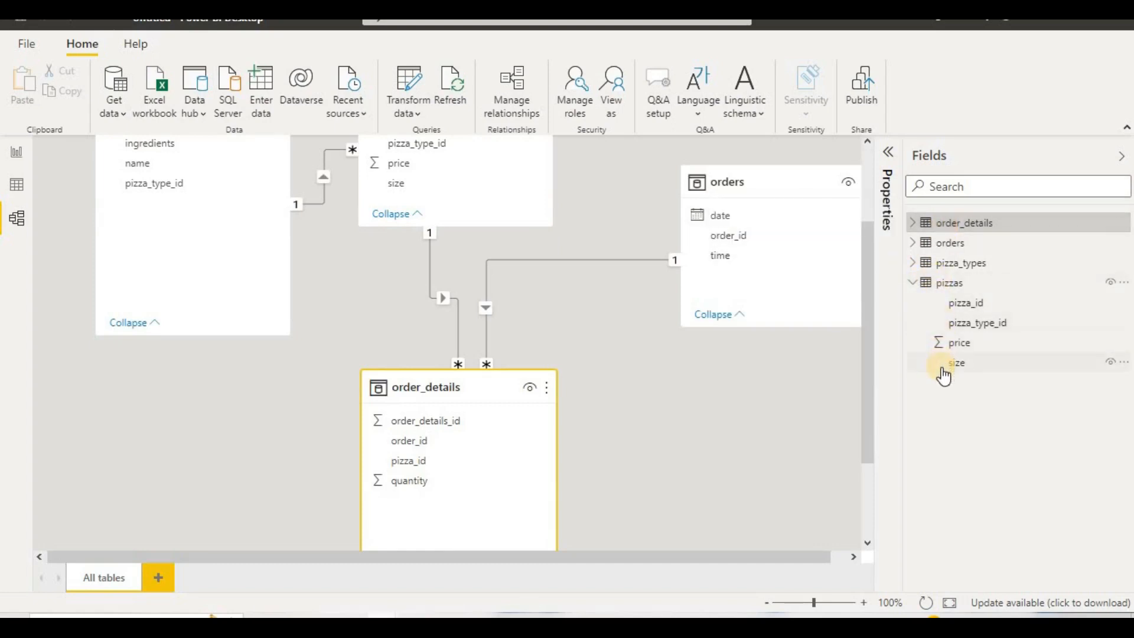
click(914, 223)
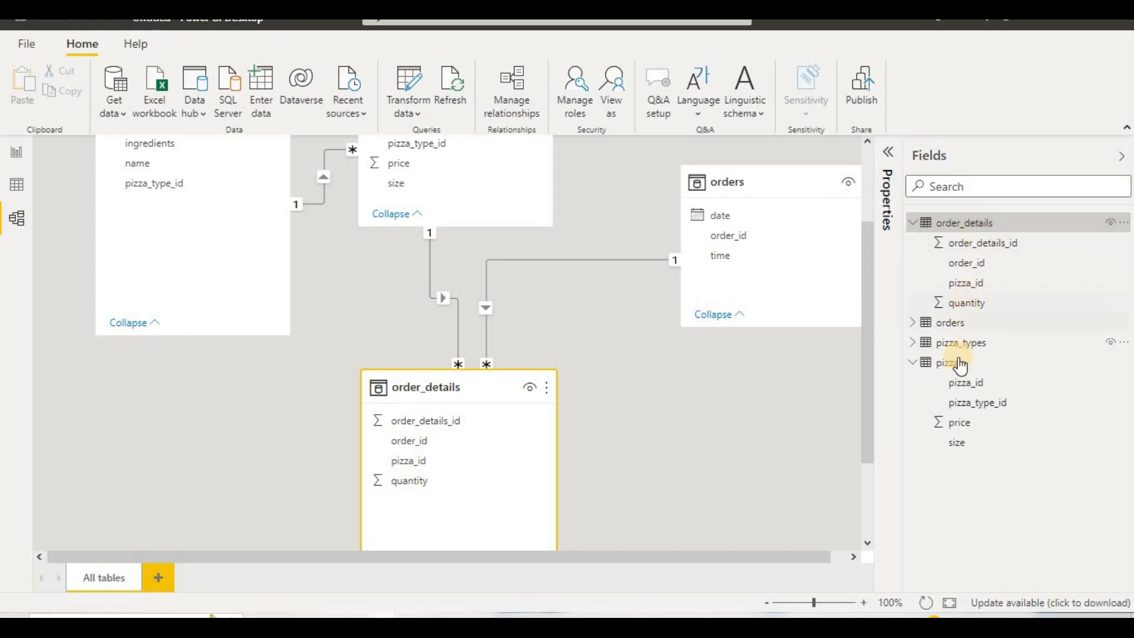
scroll(577, 324, up, 2)
scroll(573, 357, down, 4)
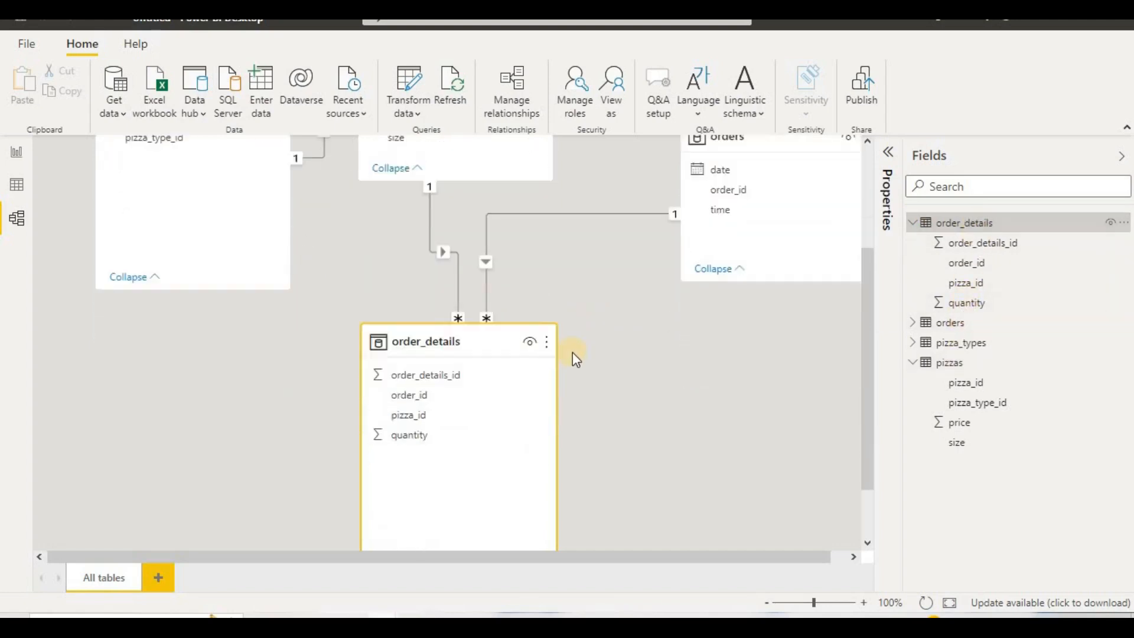
scroll(571, 357, up, 2)
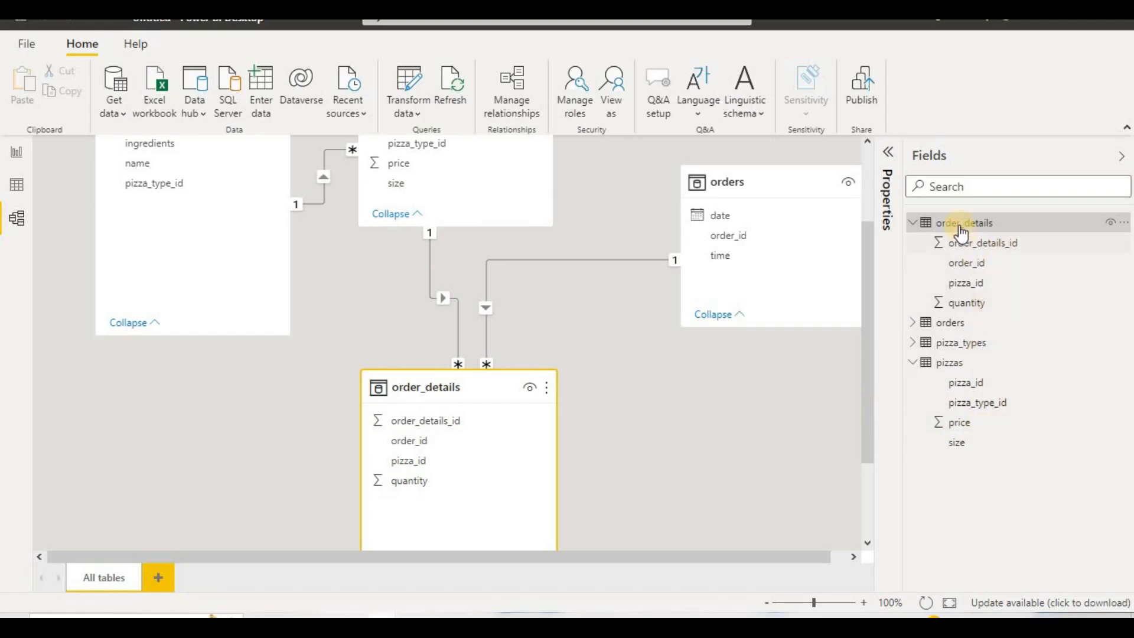
Step: Switch to the table data and add a calculated column to order_details with the formula price = RELATED(pizzas[price]), enlarging the formula text
click(17, 188)
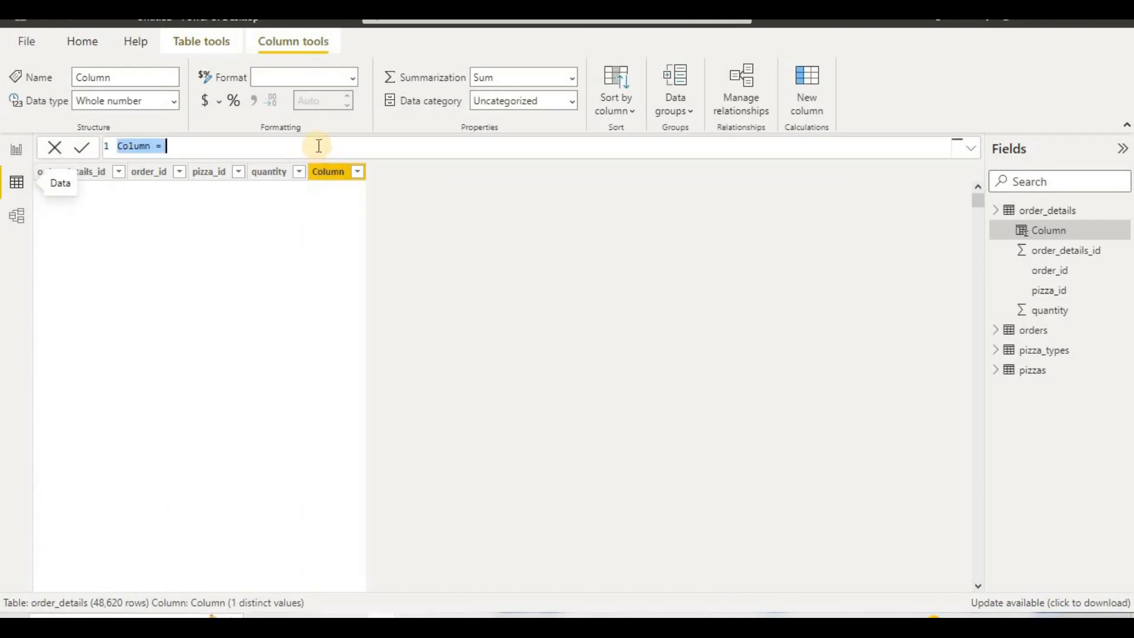
text(pri)
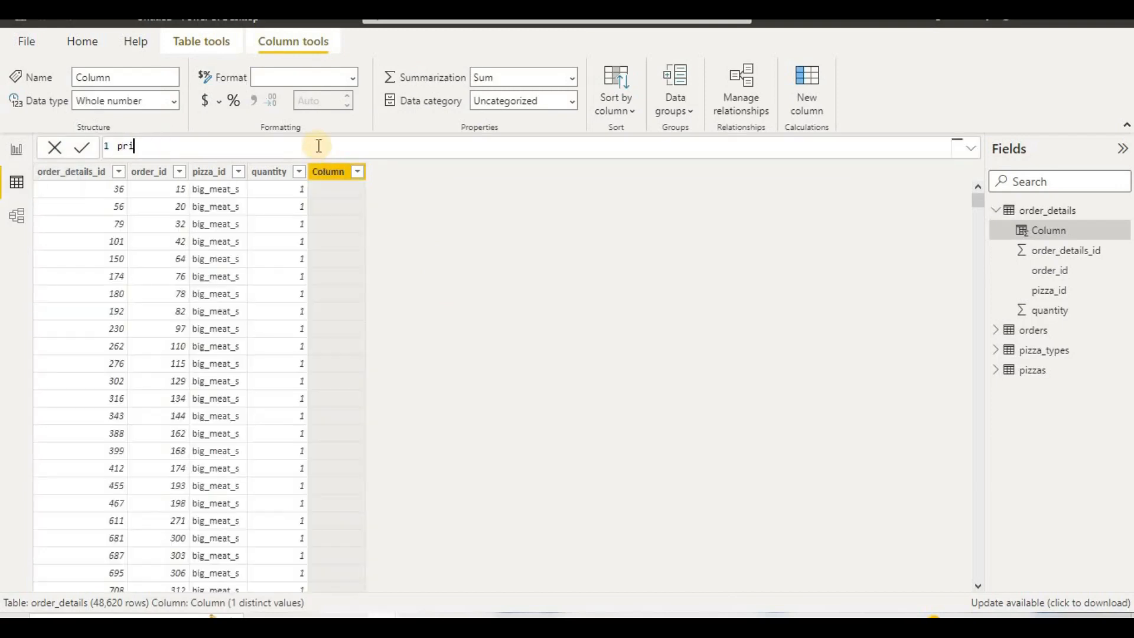
text(ce=re)
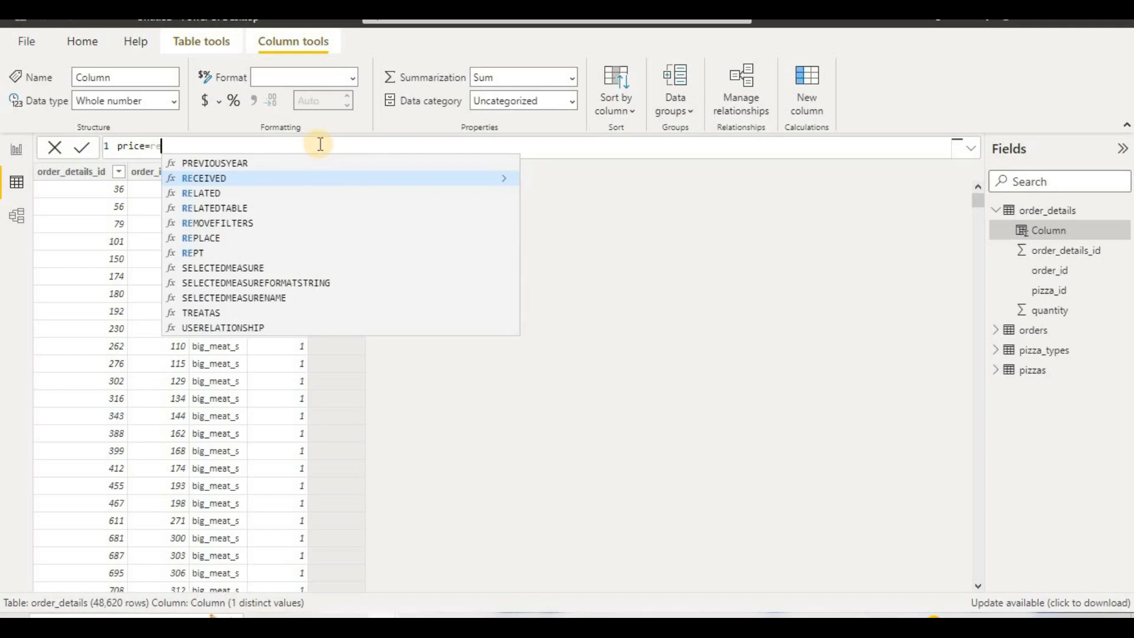
click(304, 196)
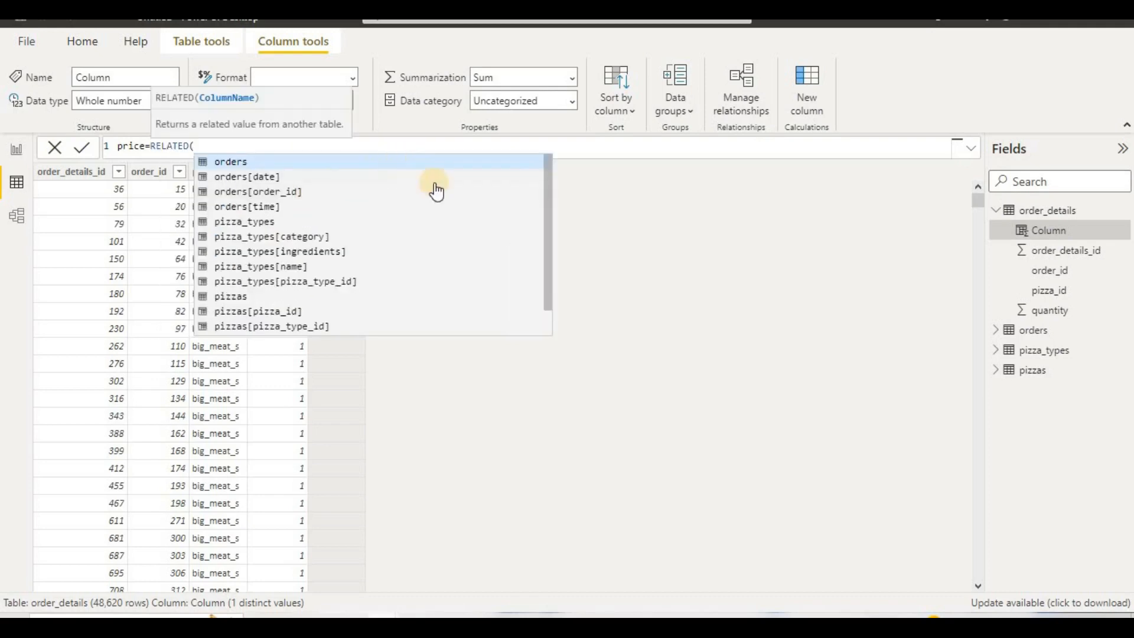
scroll(473, 218, down, 1)
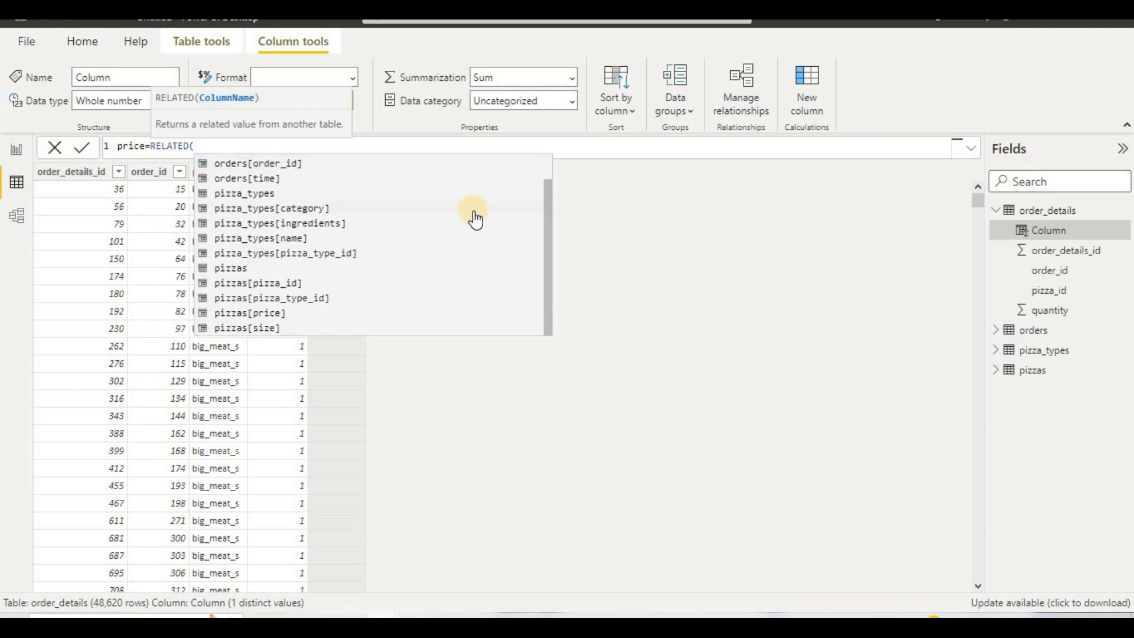
click(313, 314)
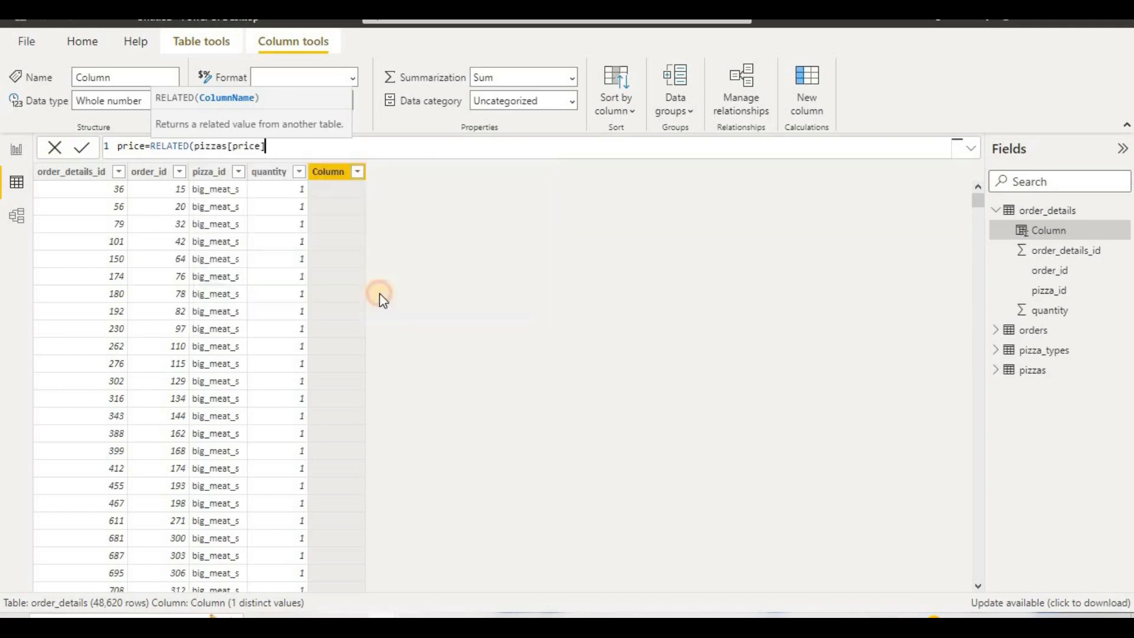
click(530, 272)
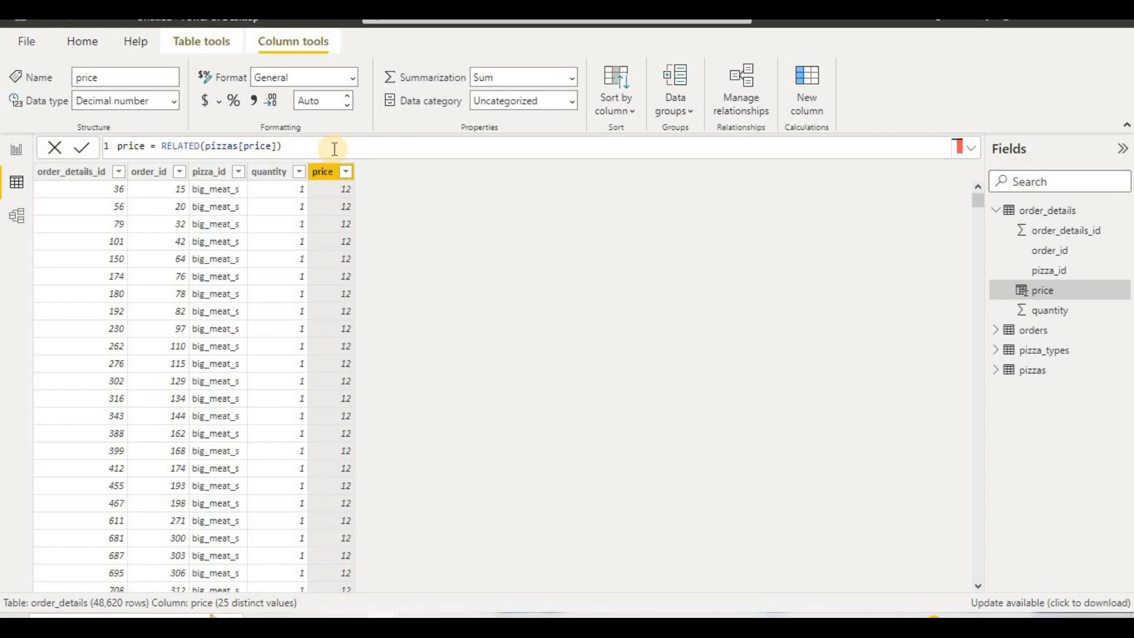
ctrl+scroll(334, 149, up, 8)
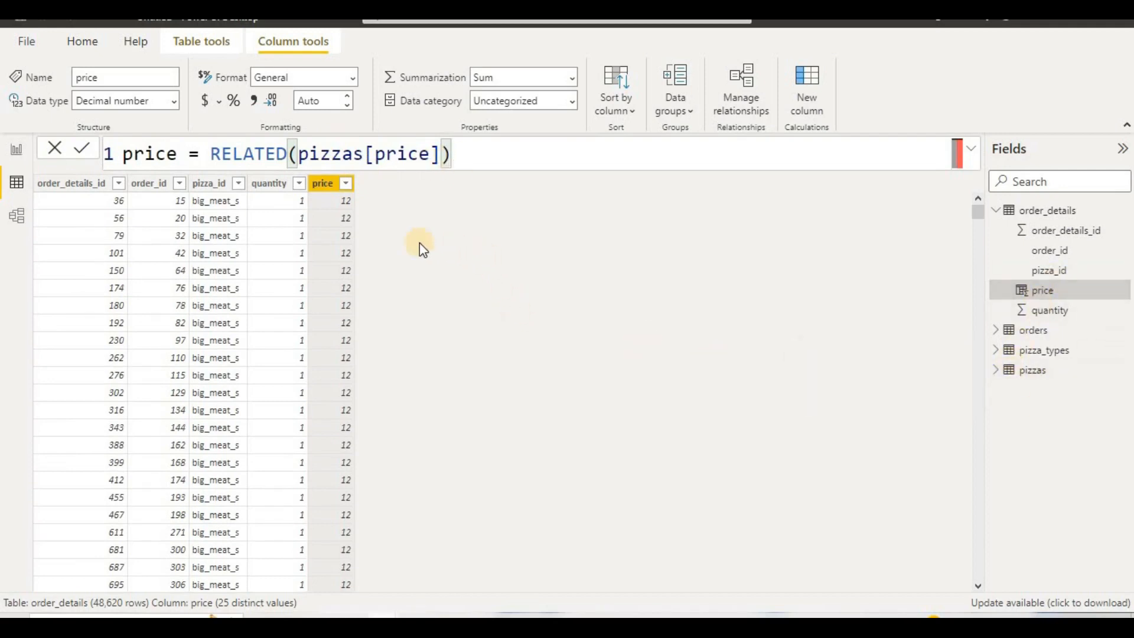
Step: Add a calculated column to order_details with the formula sales = order_details[quantity]*order_details[price] and check its rows
click(217, 41)
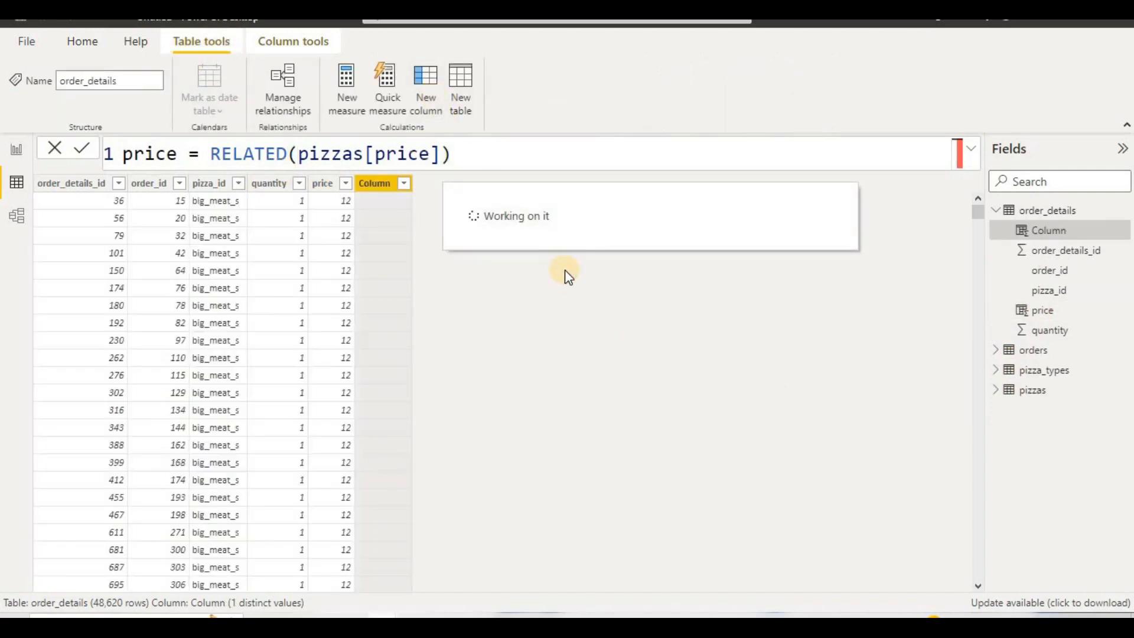
text(sa)
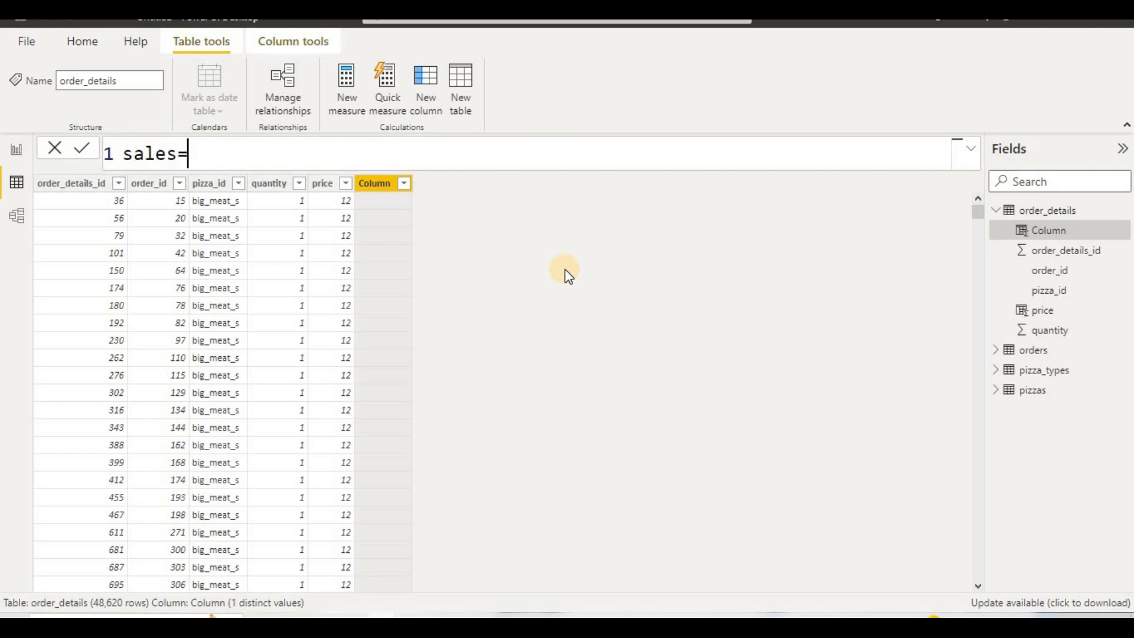
text(les=qua)
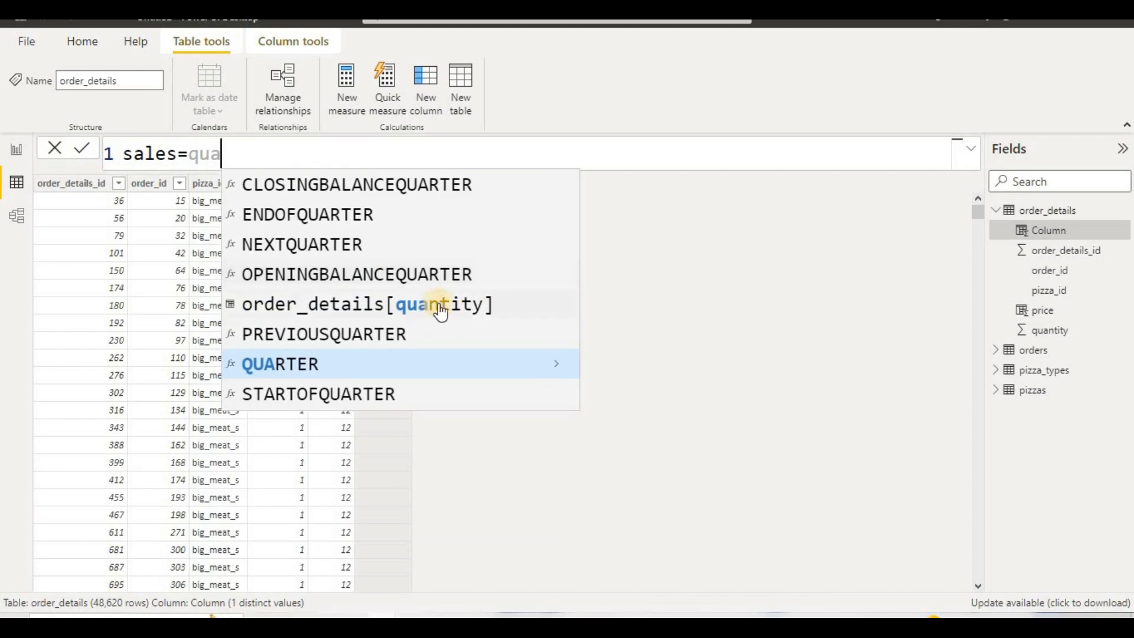
click(438, 306)
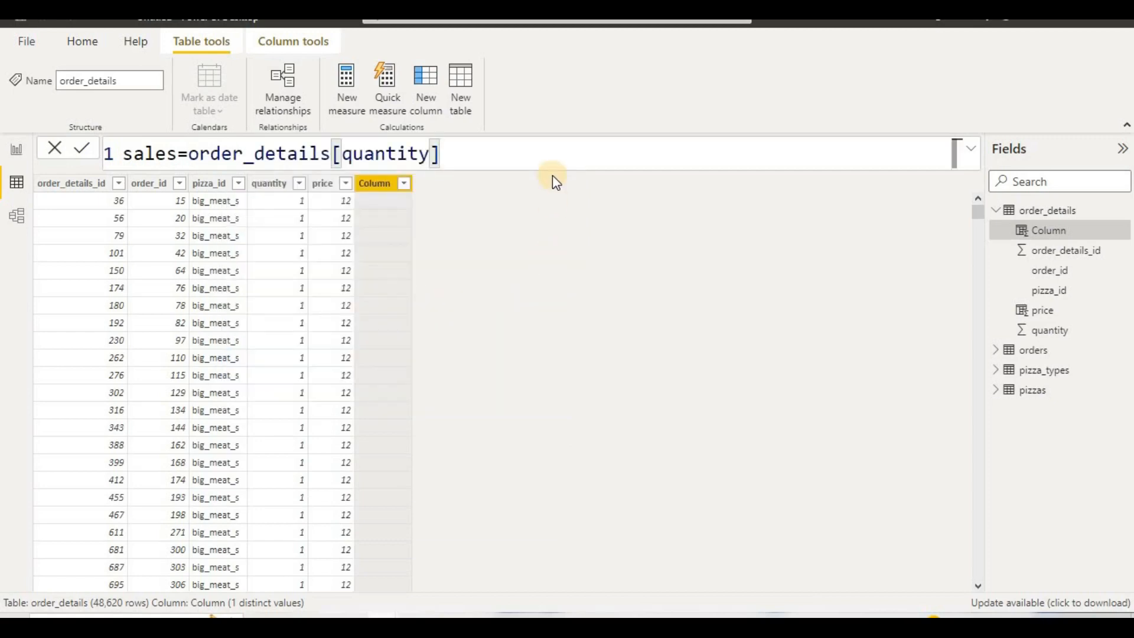
text(*pri)
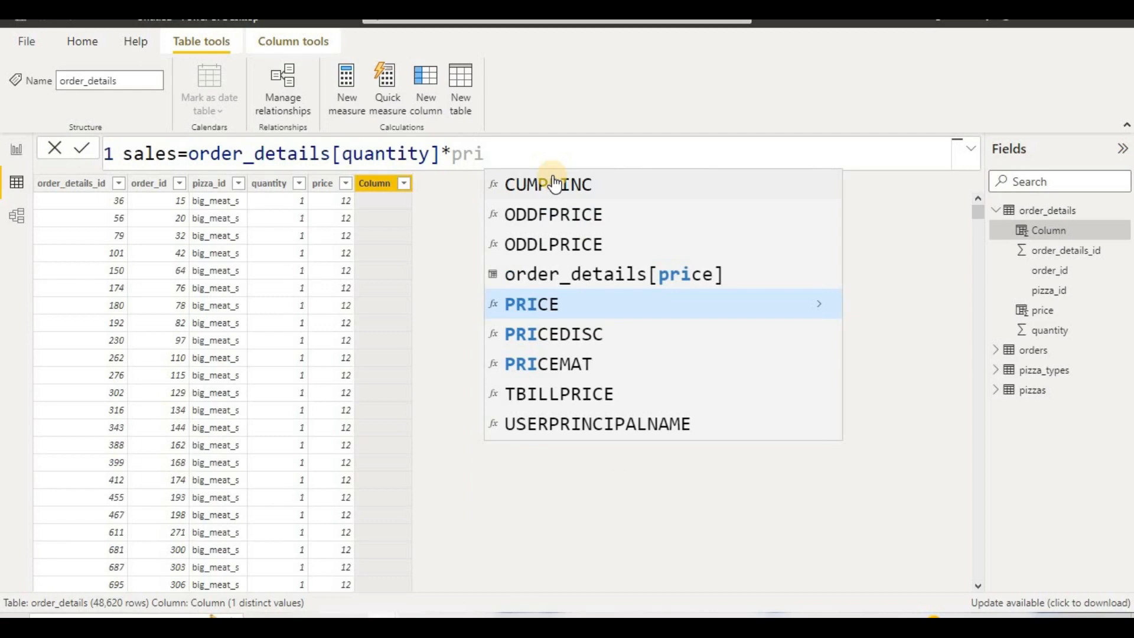
click(606, 273)
click(82, 149)
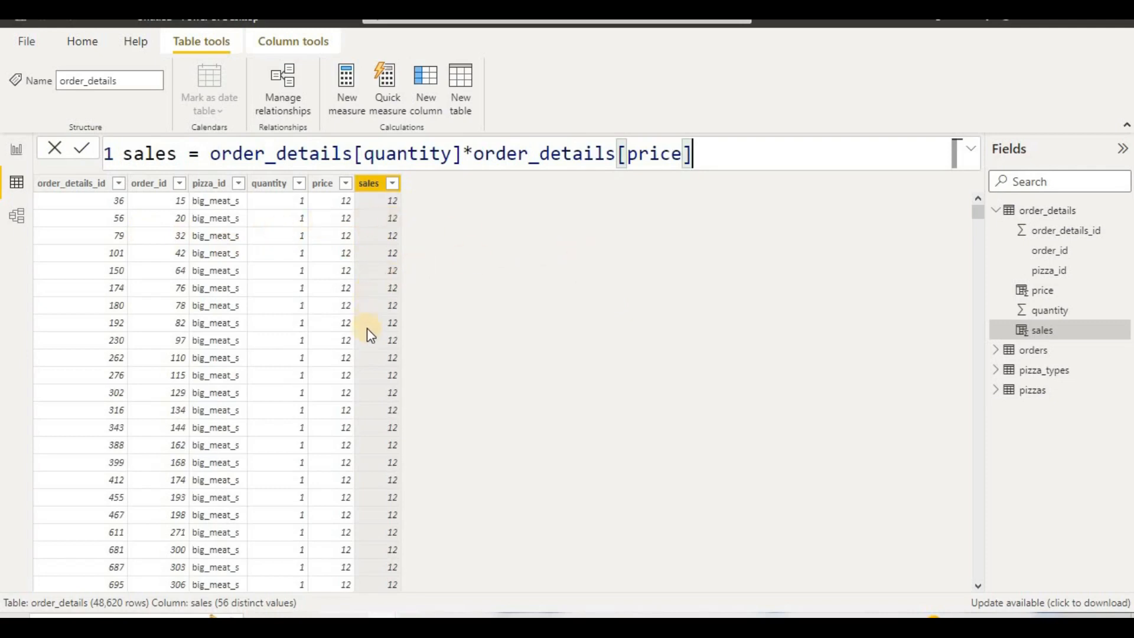
scroll(369, 334, down, 20)
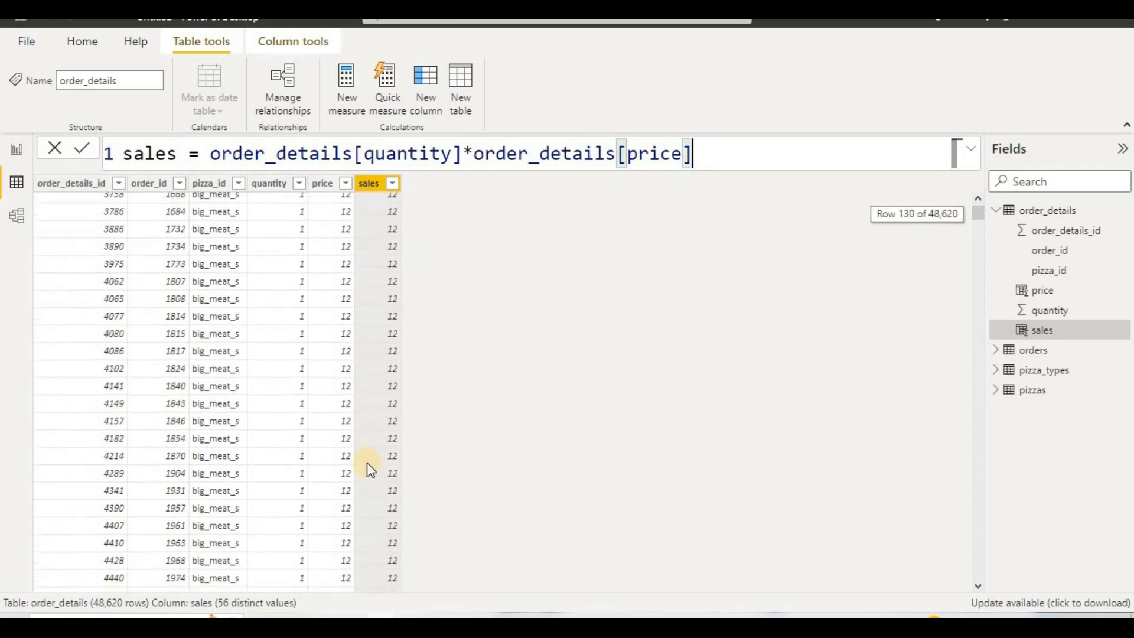
scroll(370, 469, up, 20)
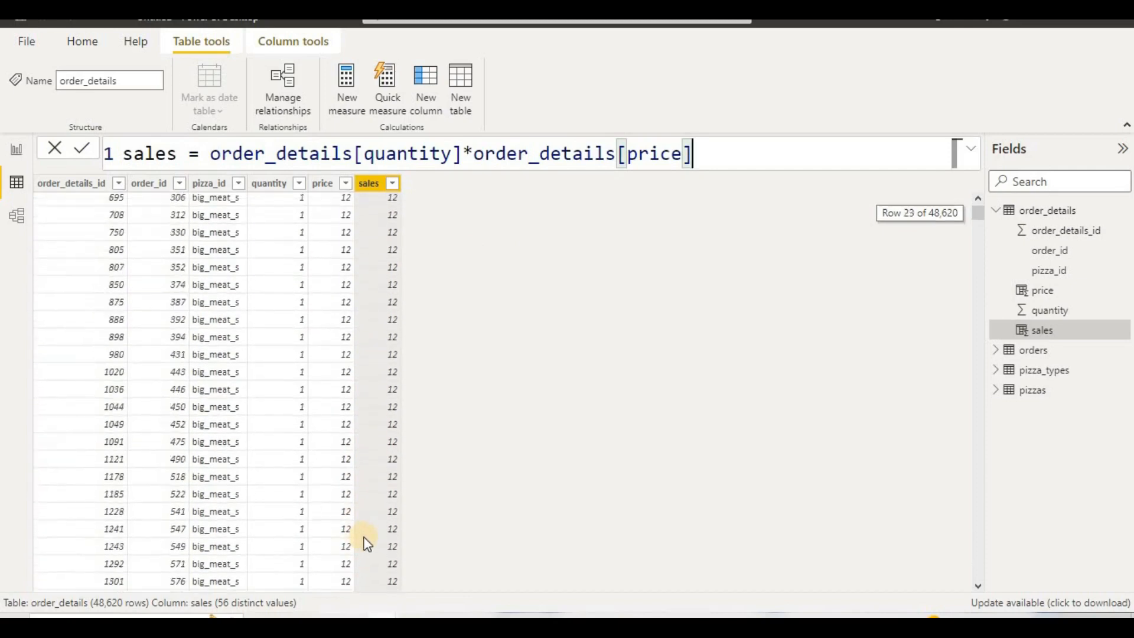
Step: Collapse order_details in the field list, expand the orders table and display its data rows
scroll(368, 542, up, 5)
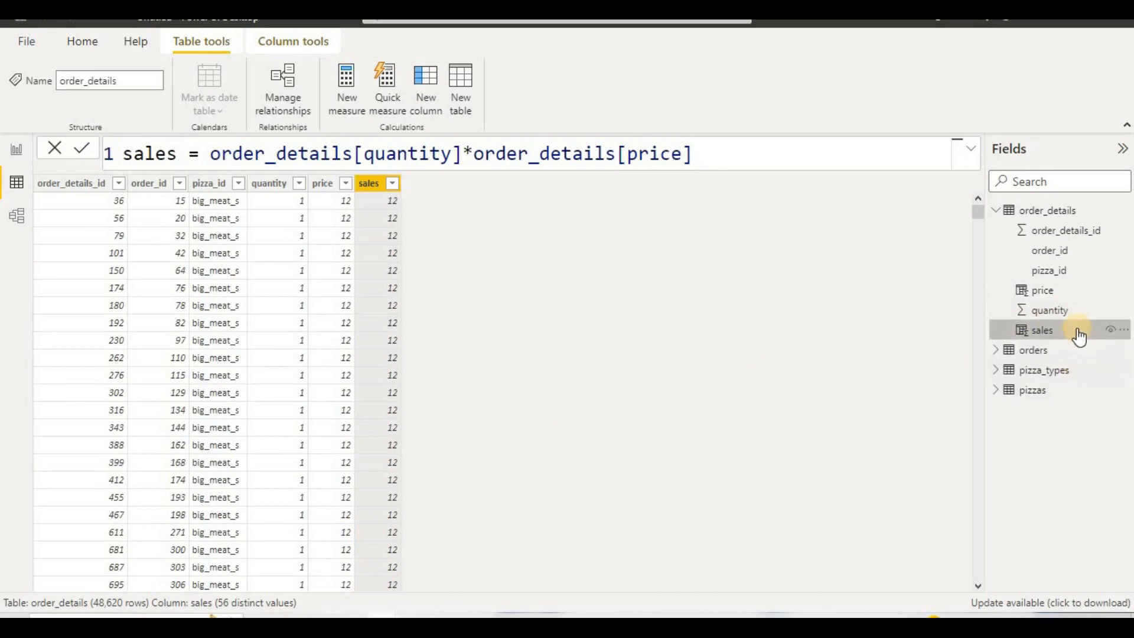
click(997, 211)
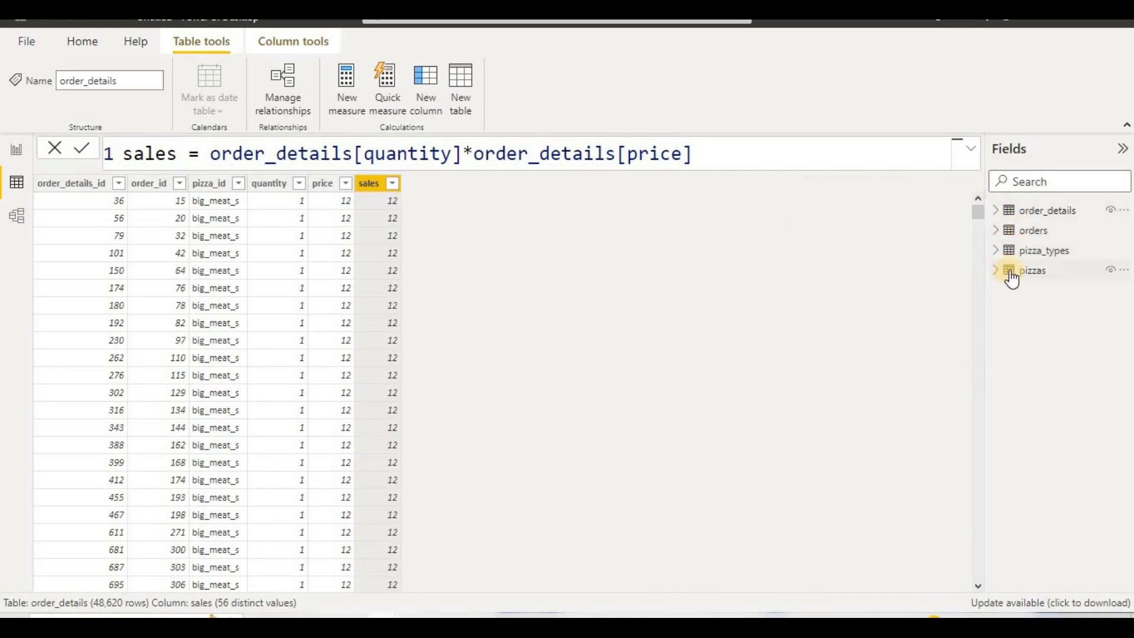
click(998, 232)
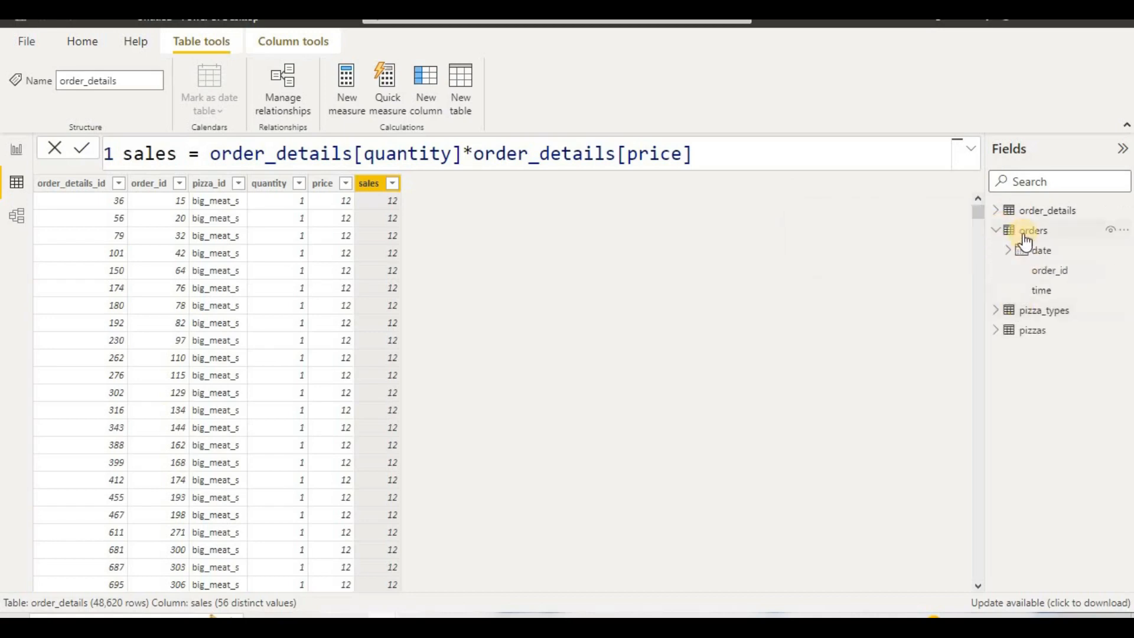
click(1024, 237)
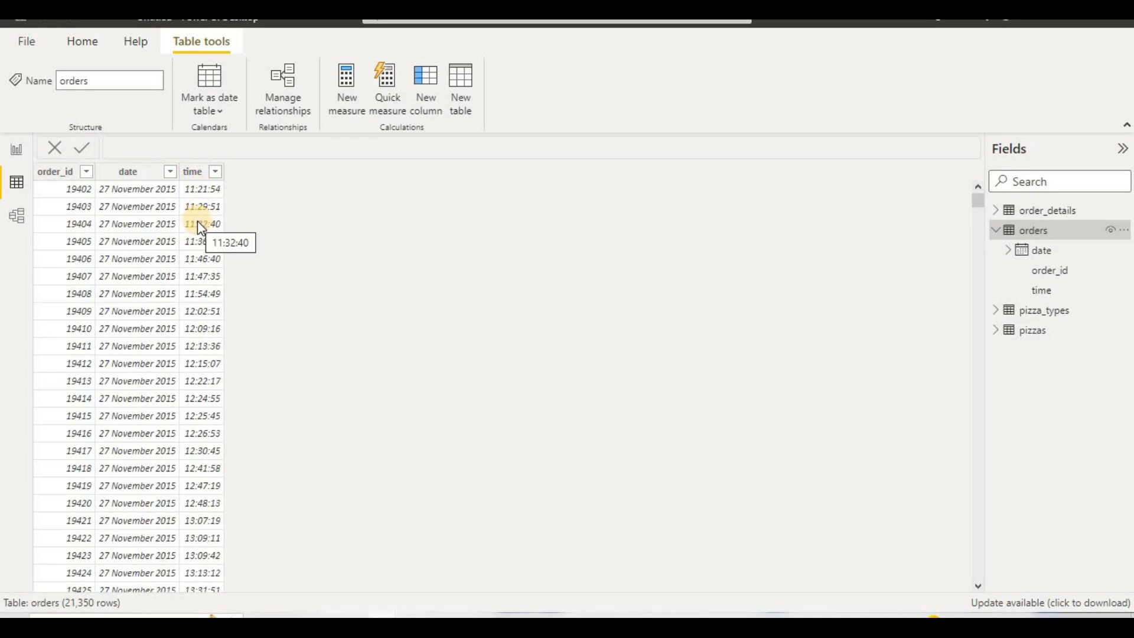
click(193, 174)
right_click(193, 178)
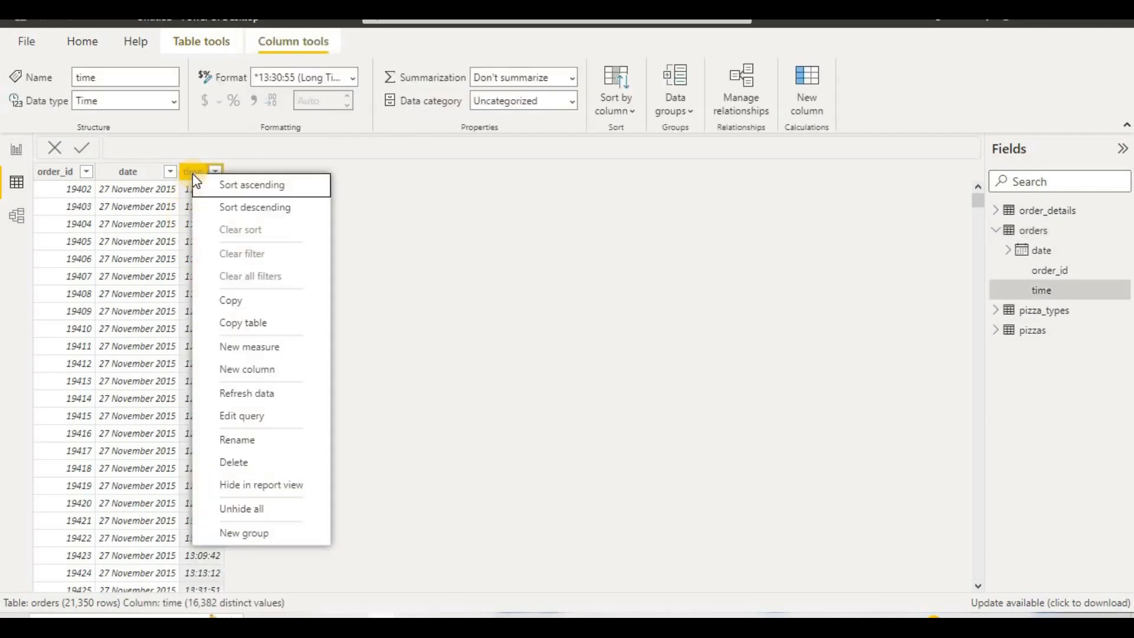
click(267, 534)
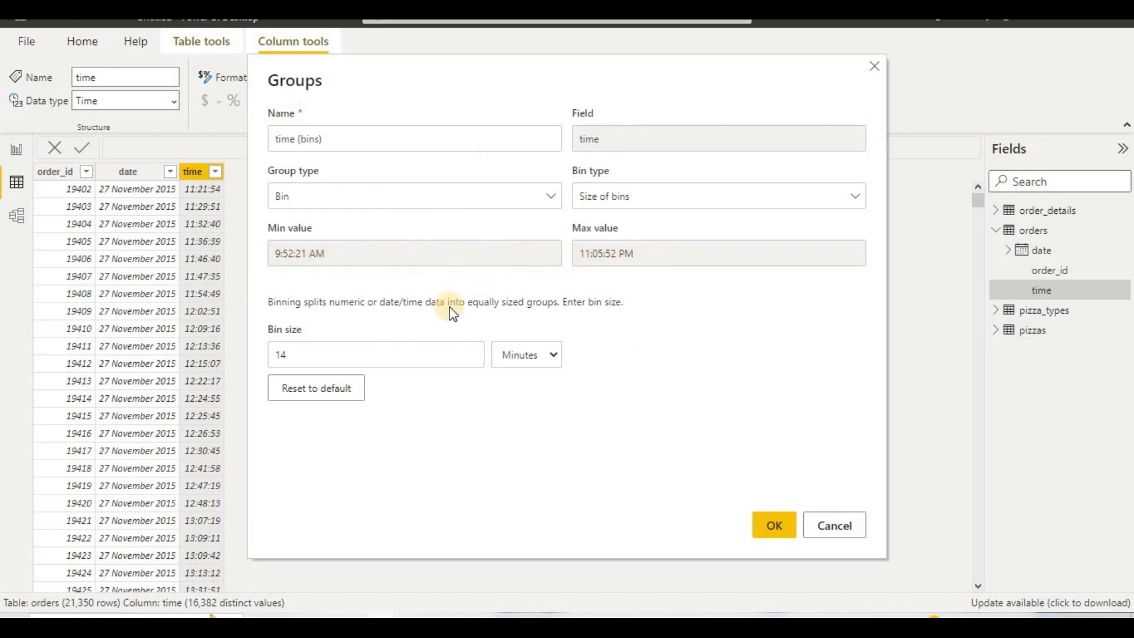
click(407, 350)
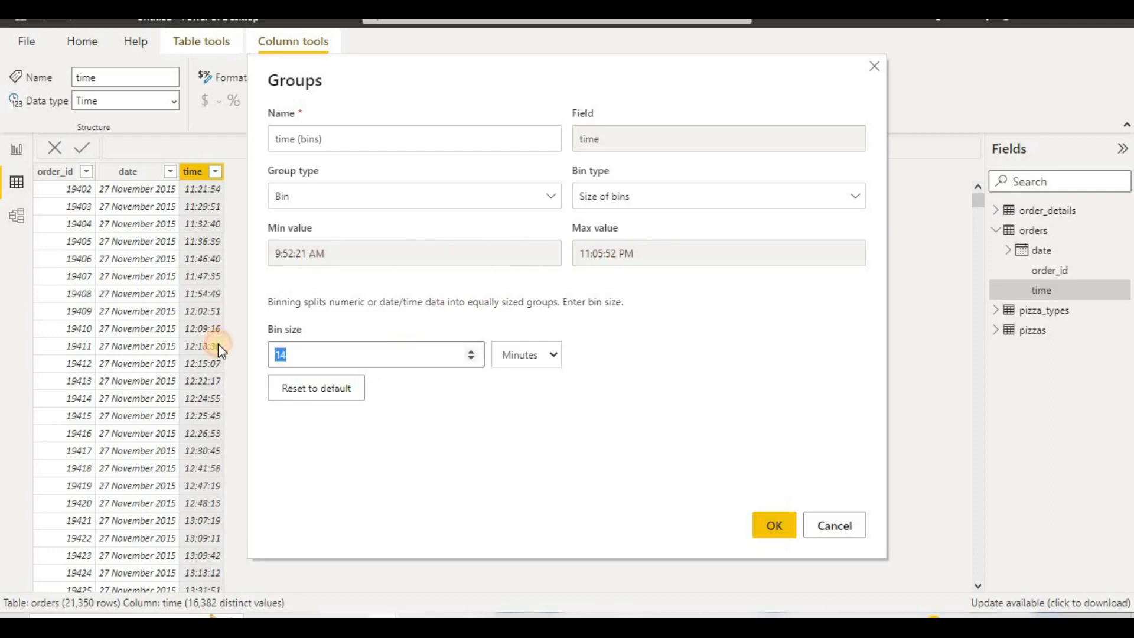
text(60)
click(825, 525)
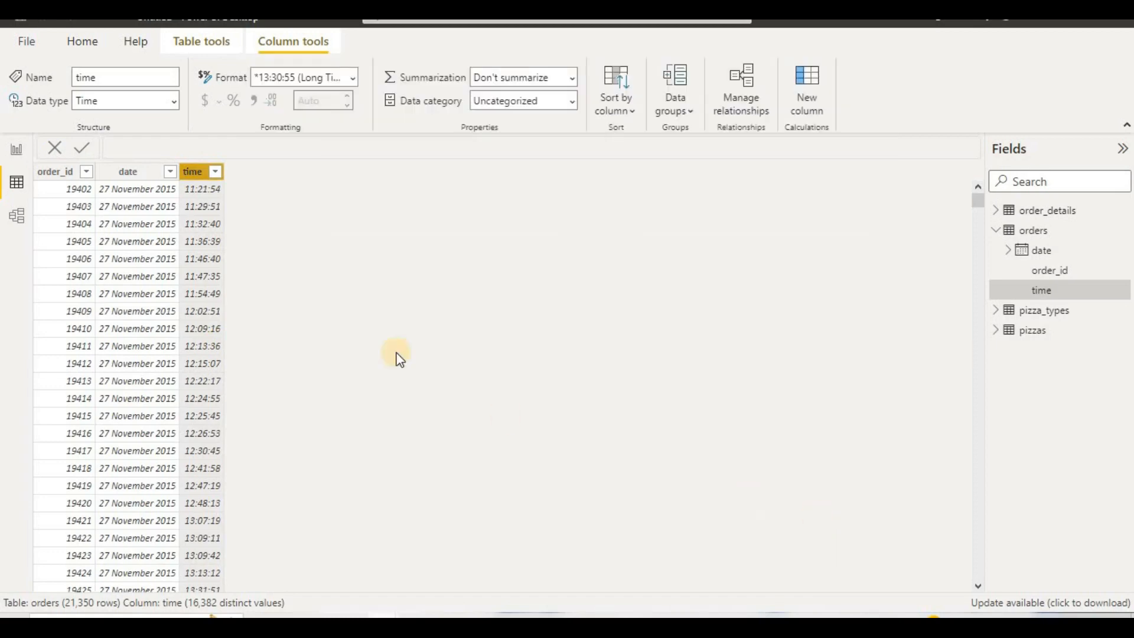
right_click(192, 182)
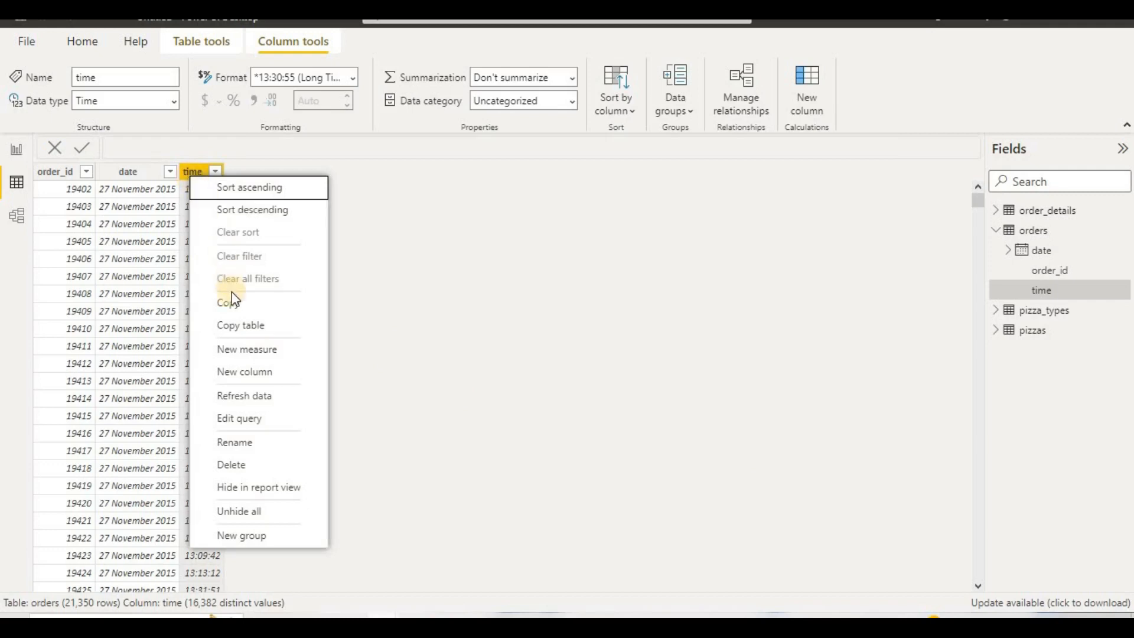
click(236, 325)
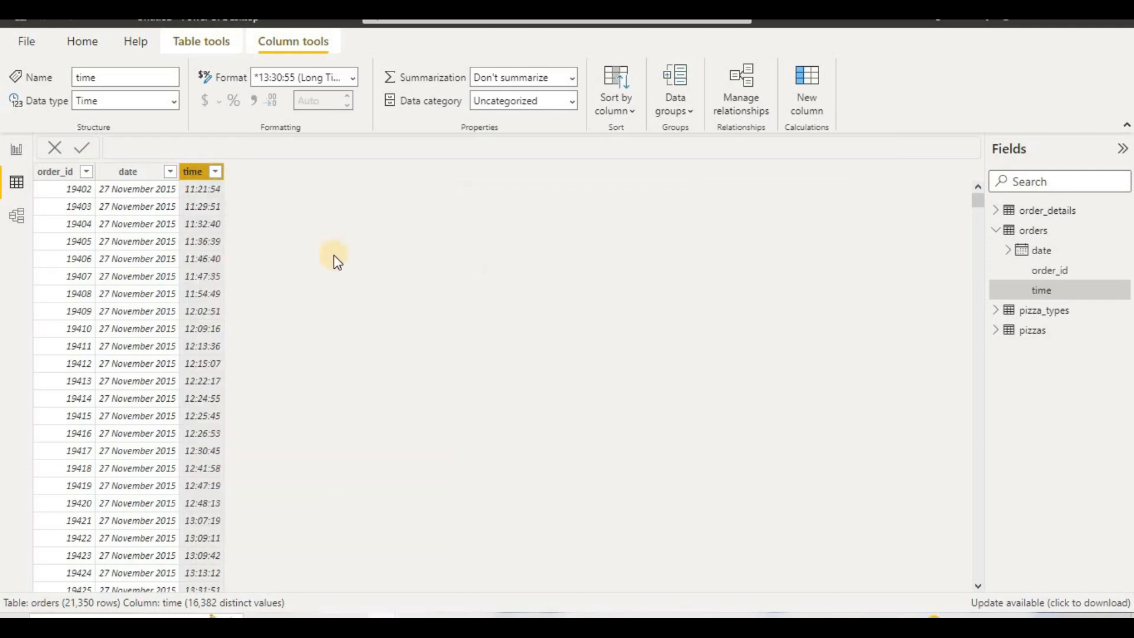
right_click(192, 171)
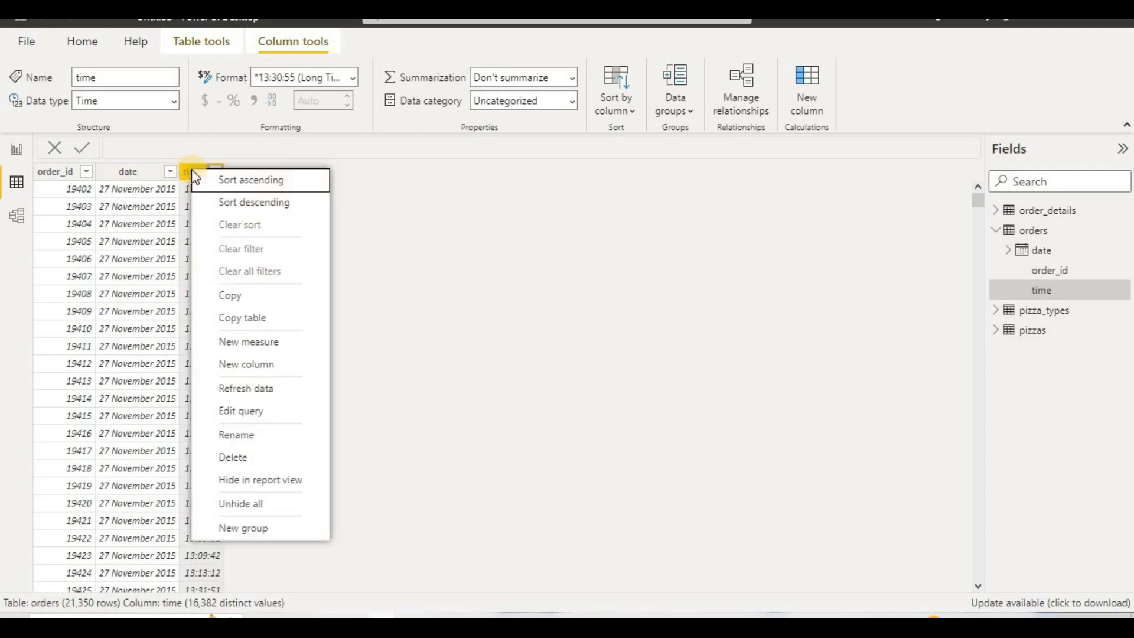
click(235, 364)
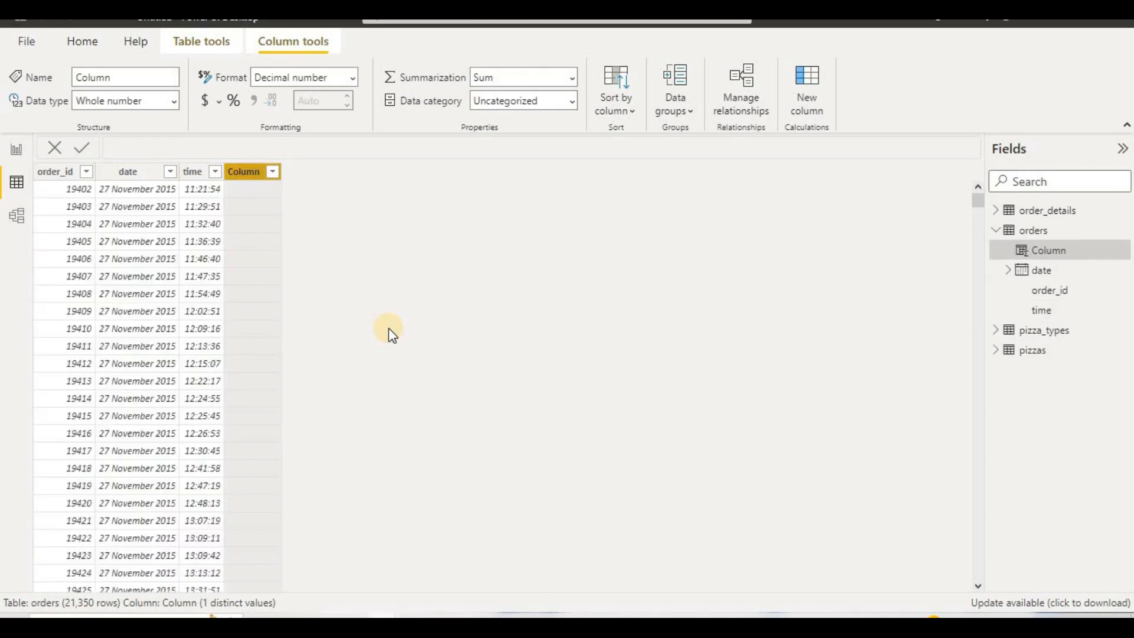
click(191, 184)
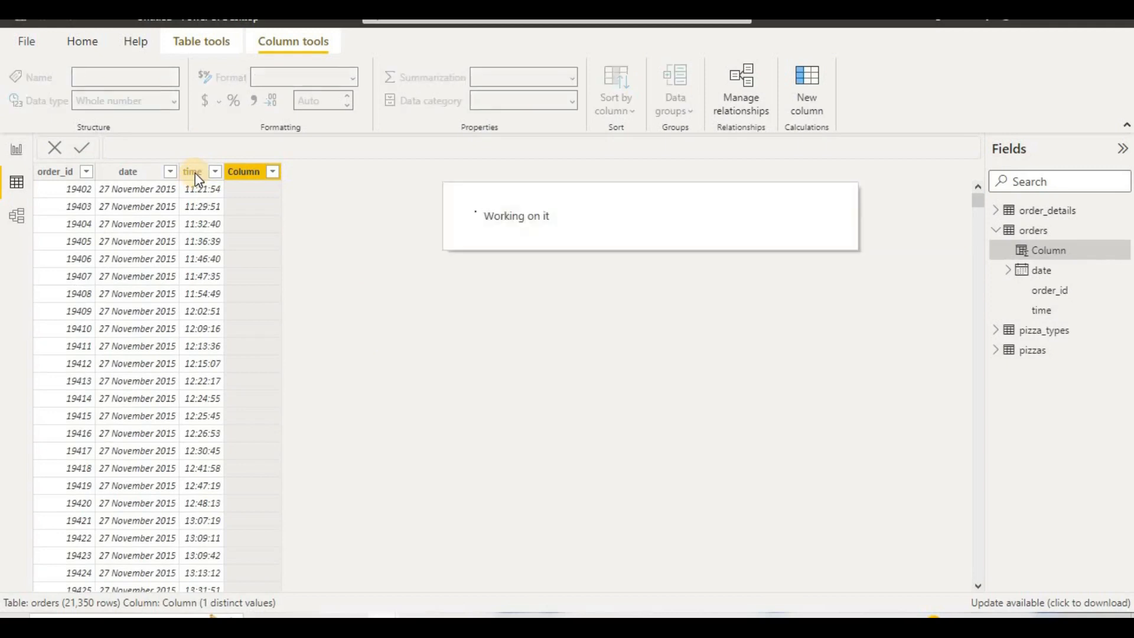
click(195, 173)
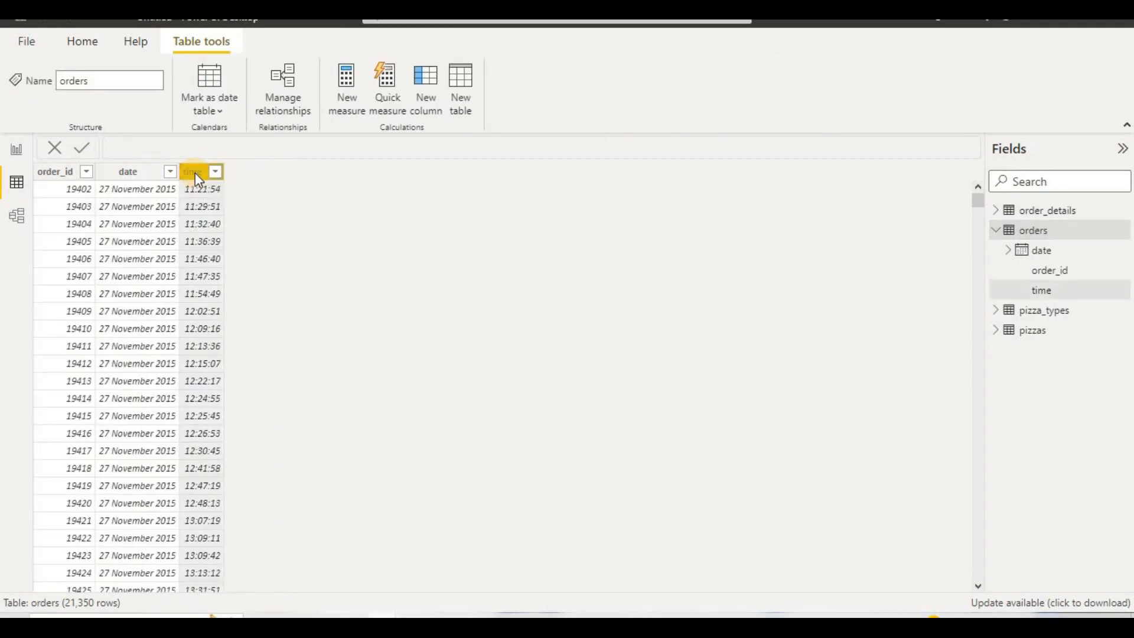
right_click(195, 173)
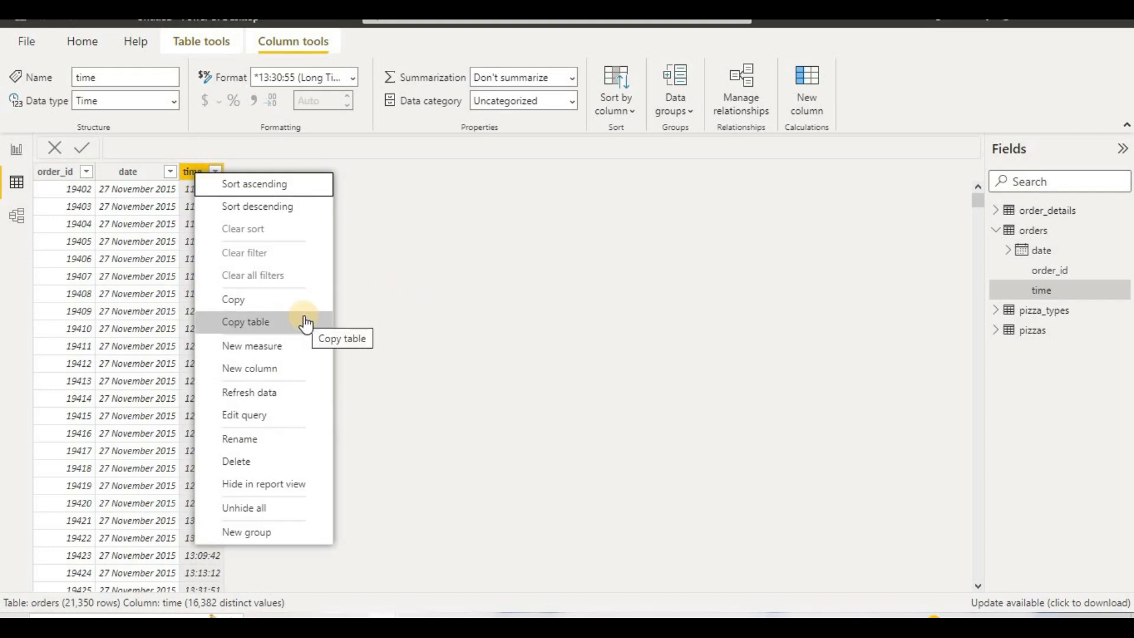
click(413, 260)
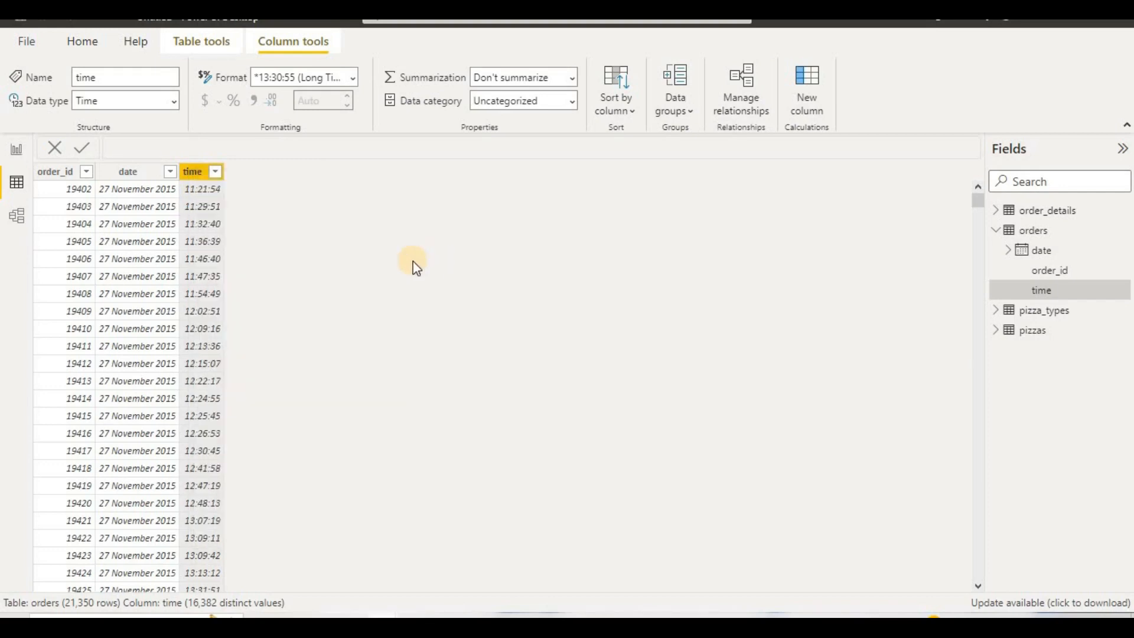
right_click(189, 177)
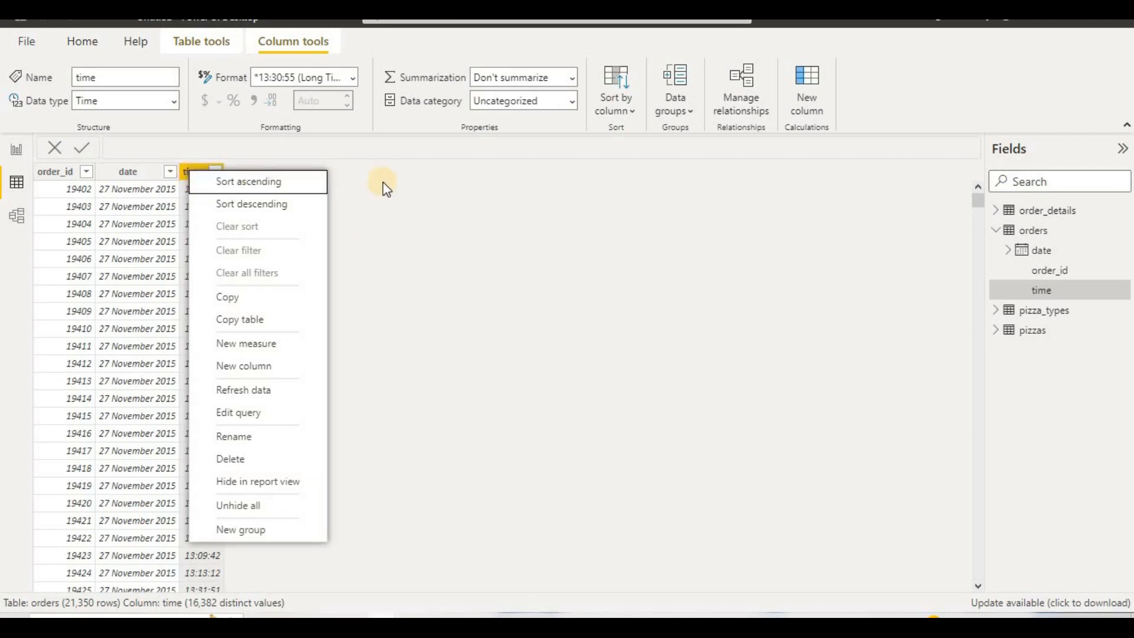
click(383, 182)
right_click(189, 173)
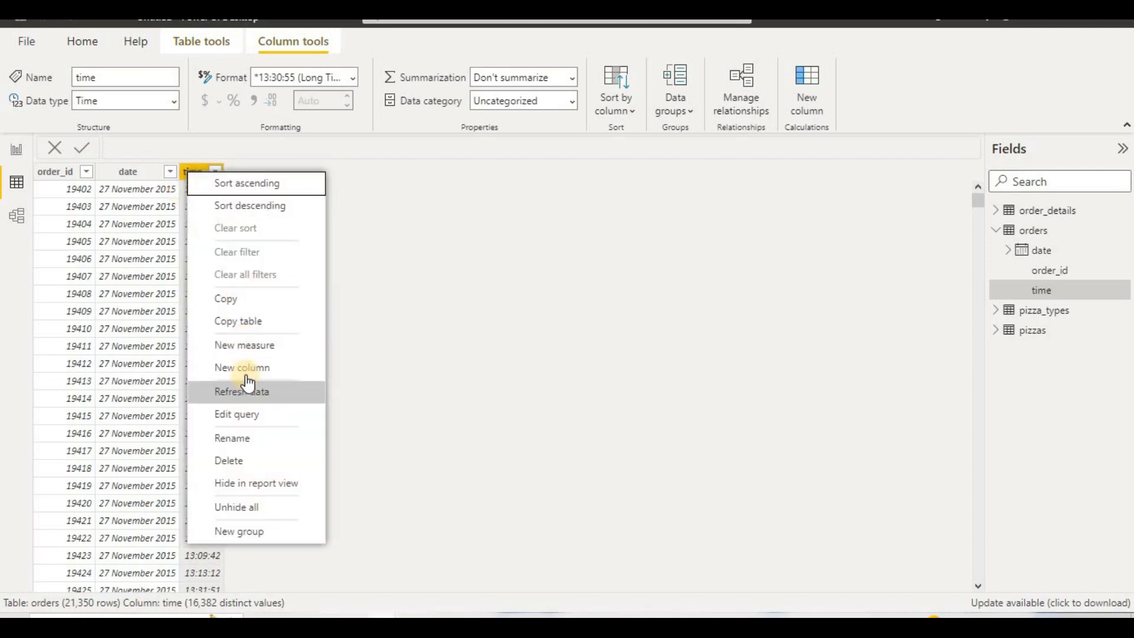
click(520, 333)
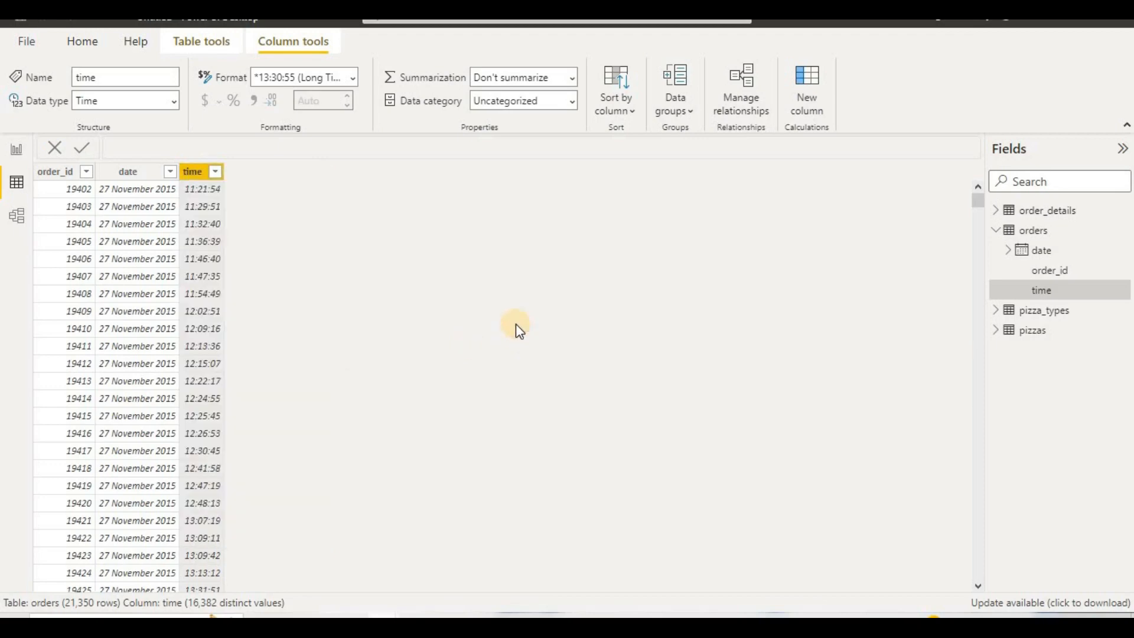
click(246, 179)
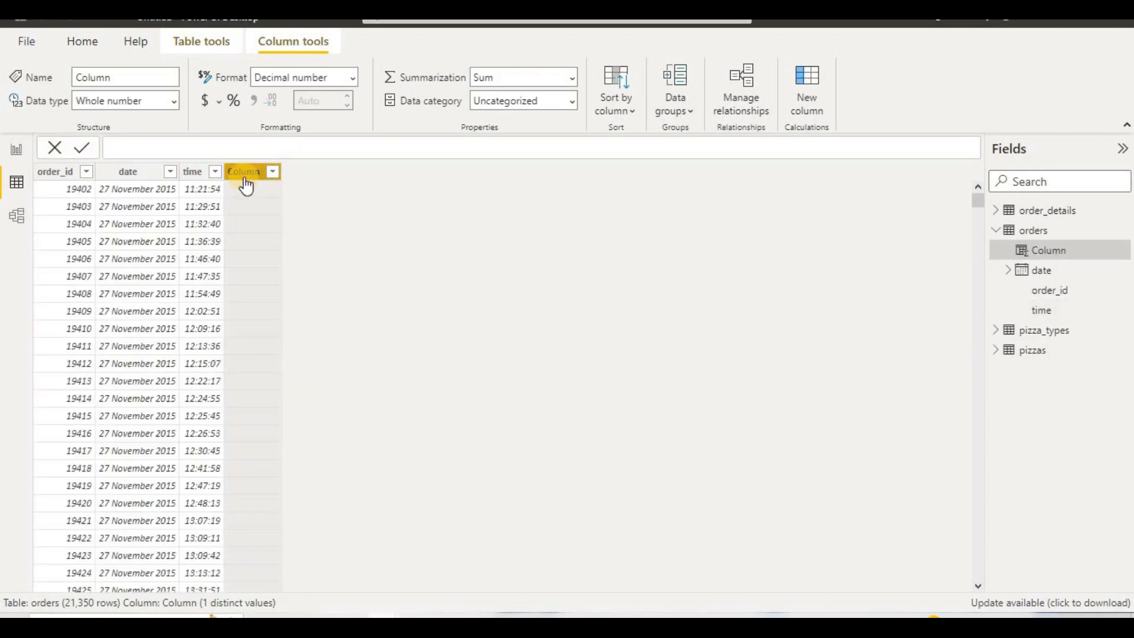
click(244, 175)
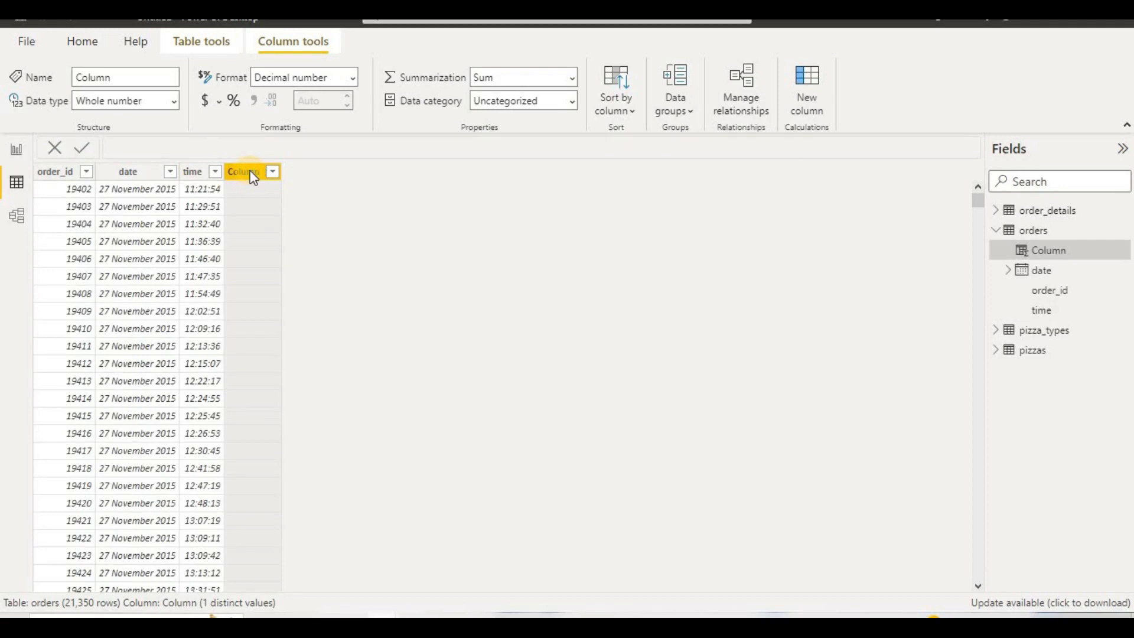
key(Delete)
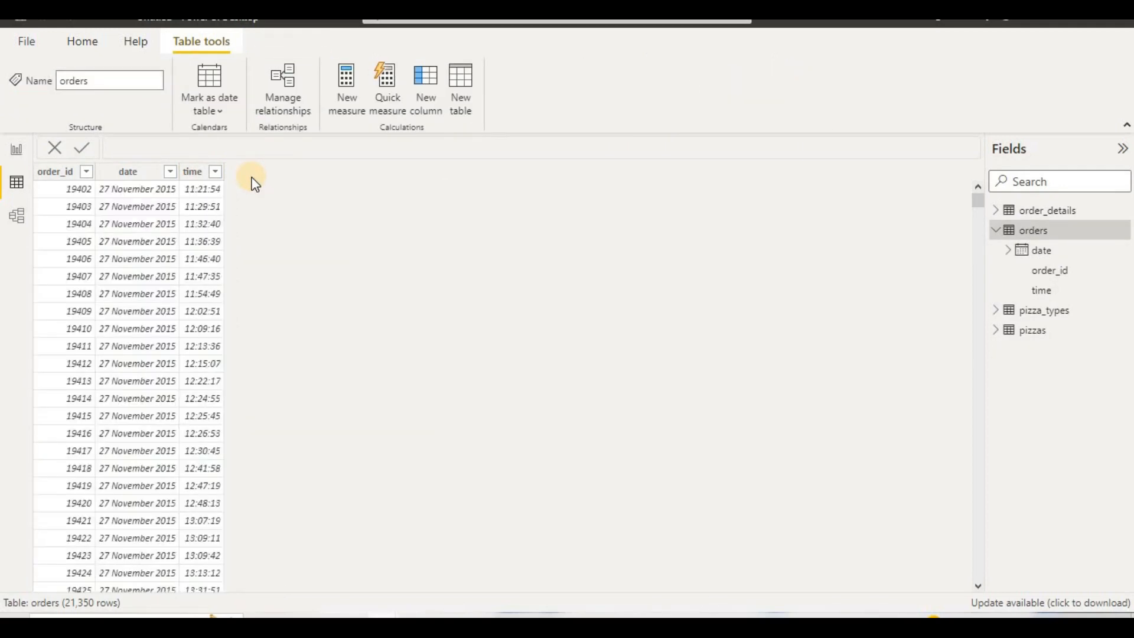
click(422, 98)
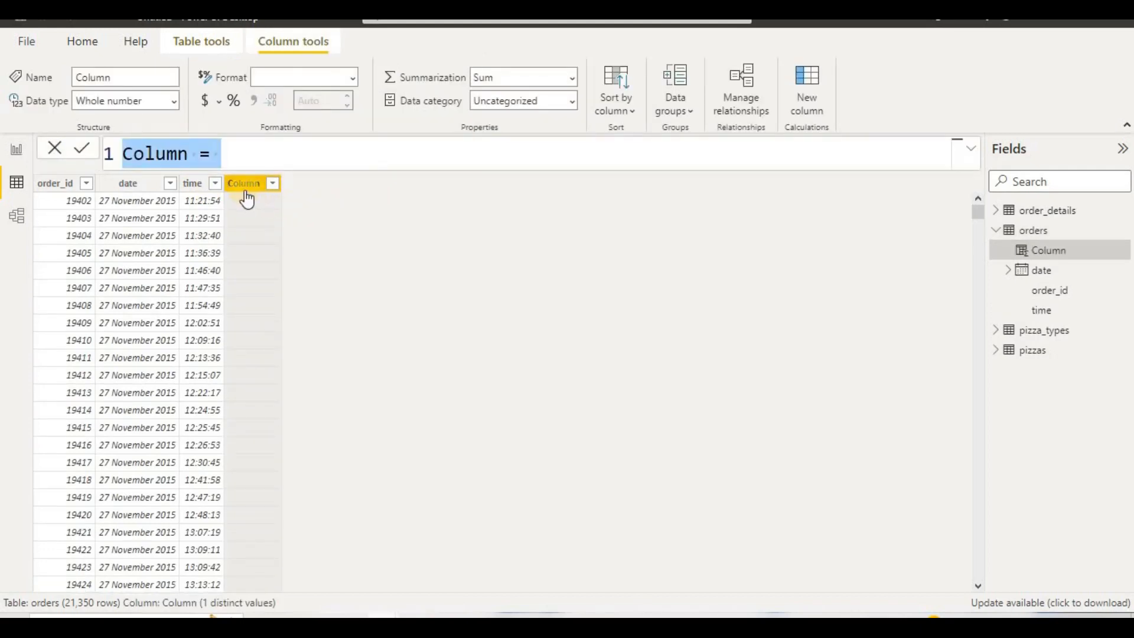
click(243, 189)
click(245, 191)
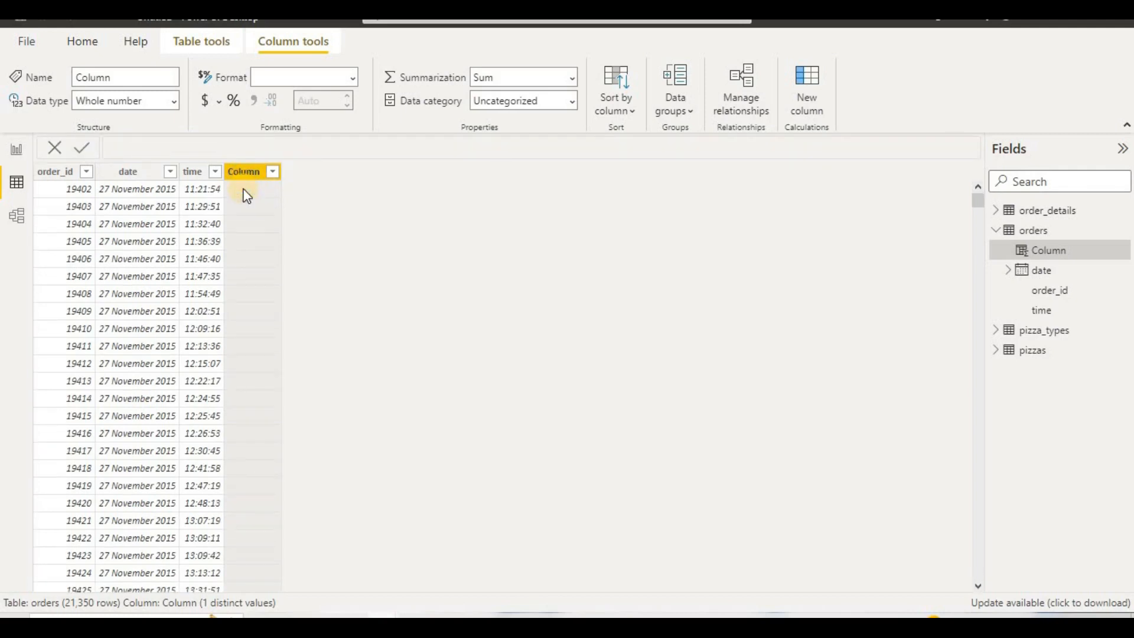
Step: Group the time column of orders into bins of 60 minutes and format the binned column as Short Time
right_click(195, 173)
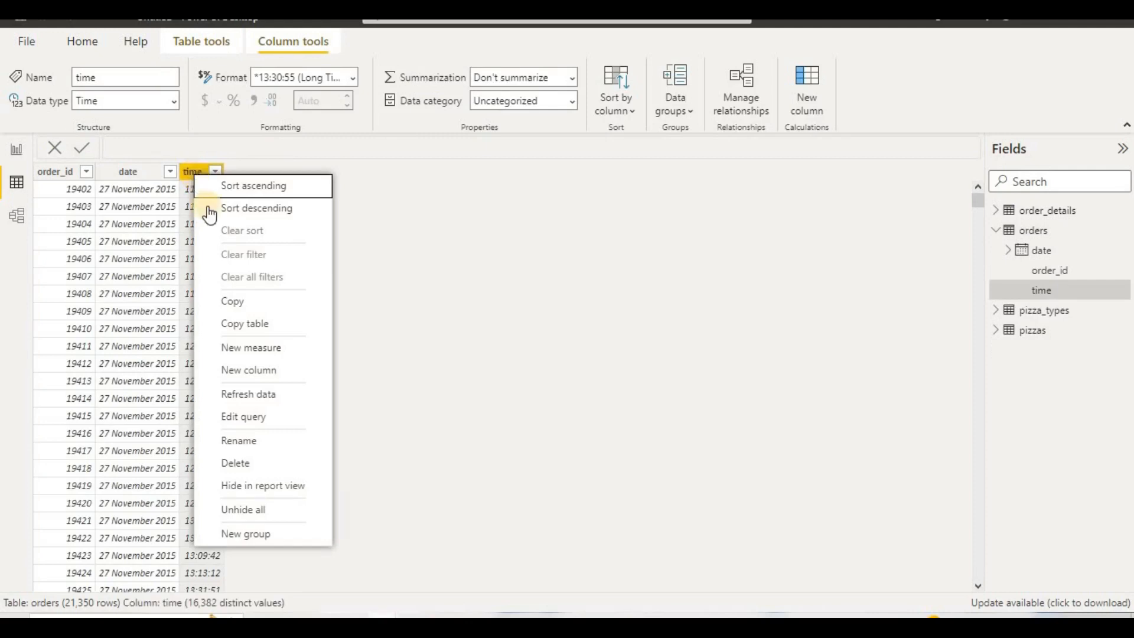
click(234, 534)
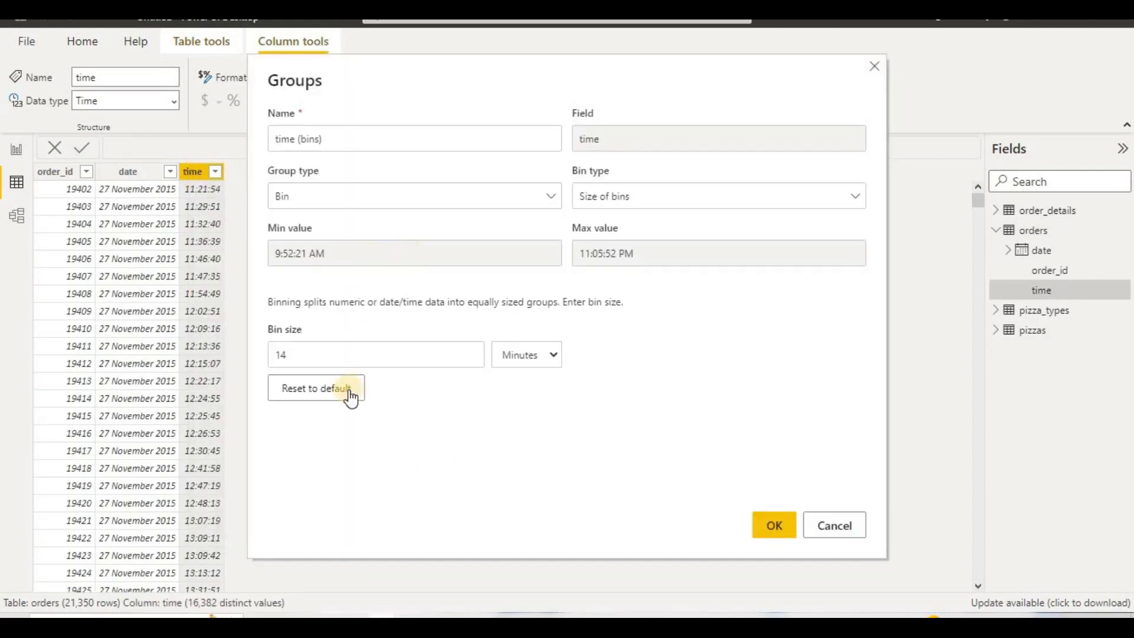
drag(362, 357, 251, 360)
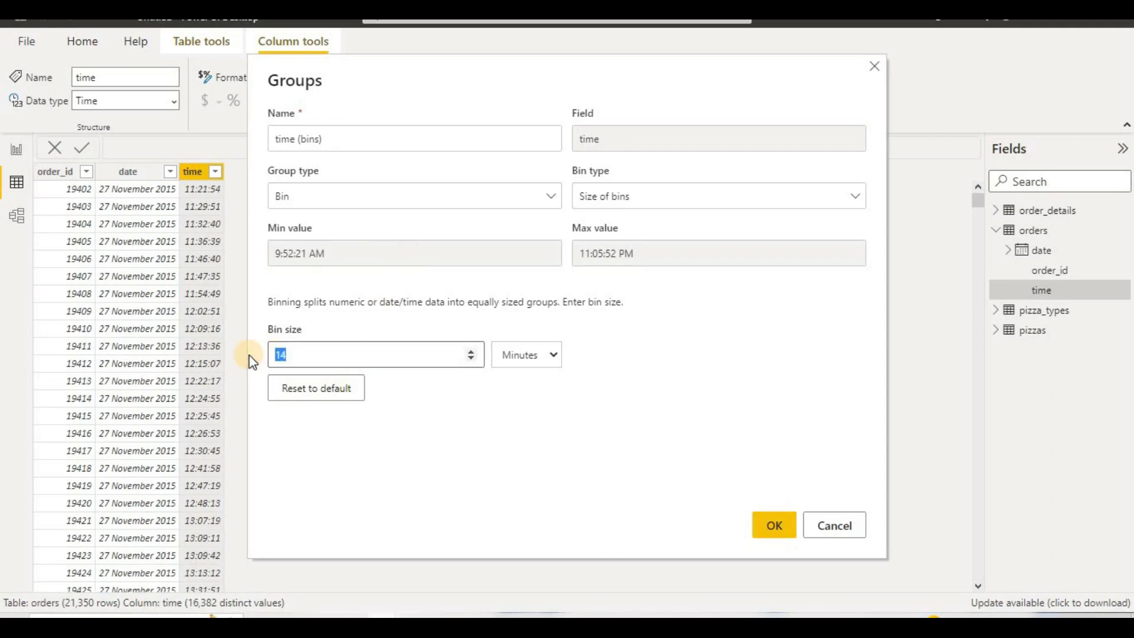
text(60)
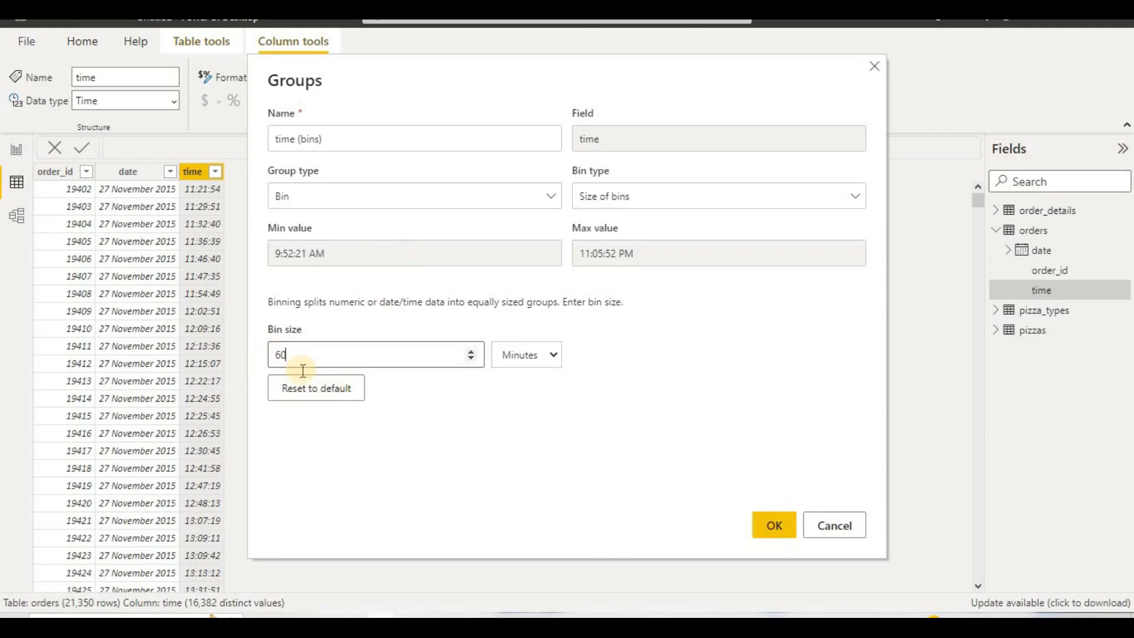
click(771, 523)
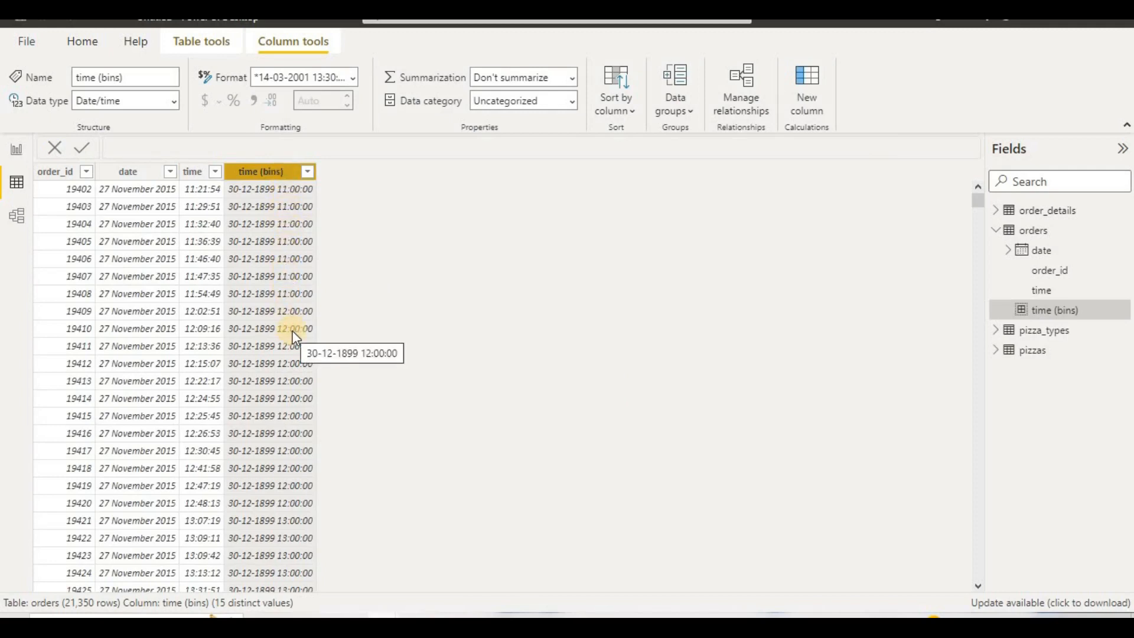
click(353, 79)
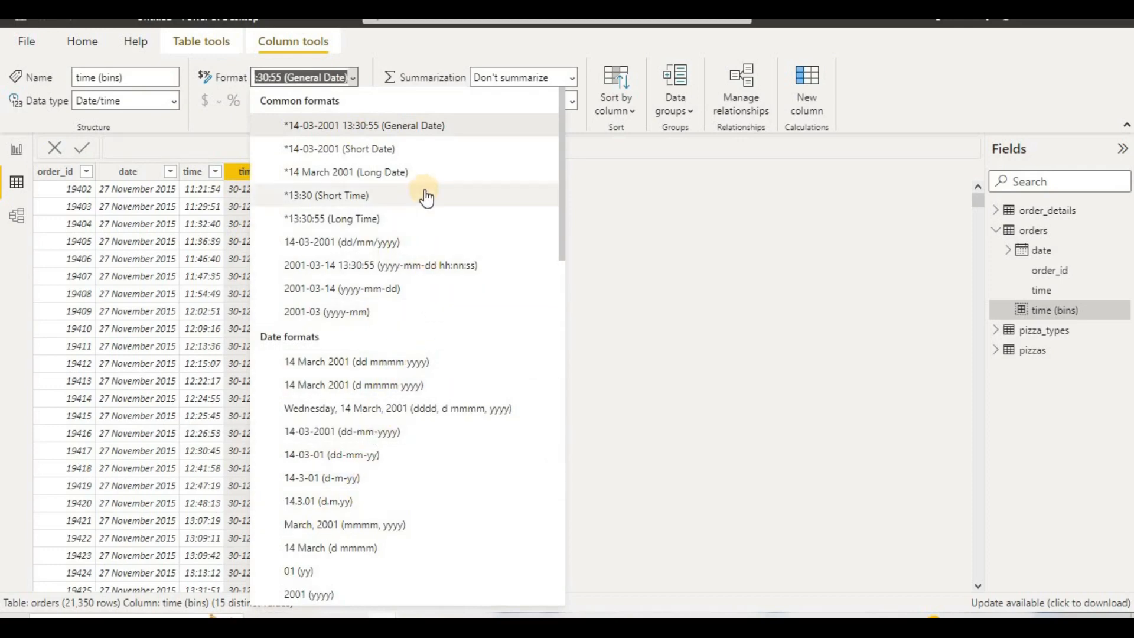
click(510, 218)
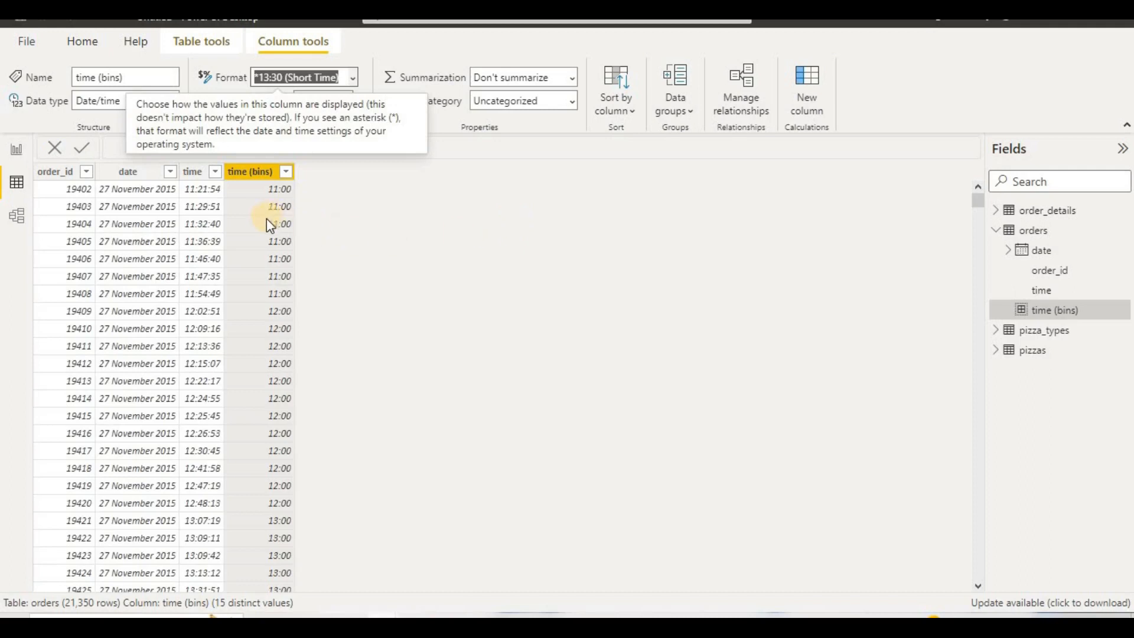
Step: Rename the binned time column in orders as custom time
click(258, 177)
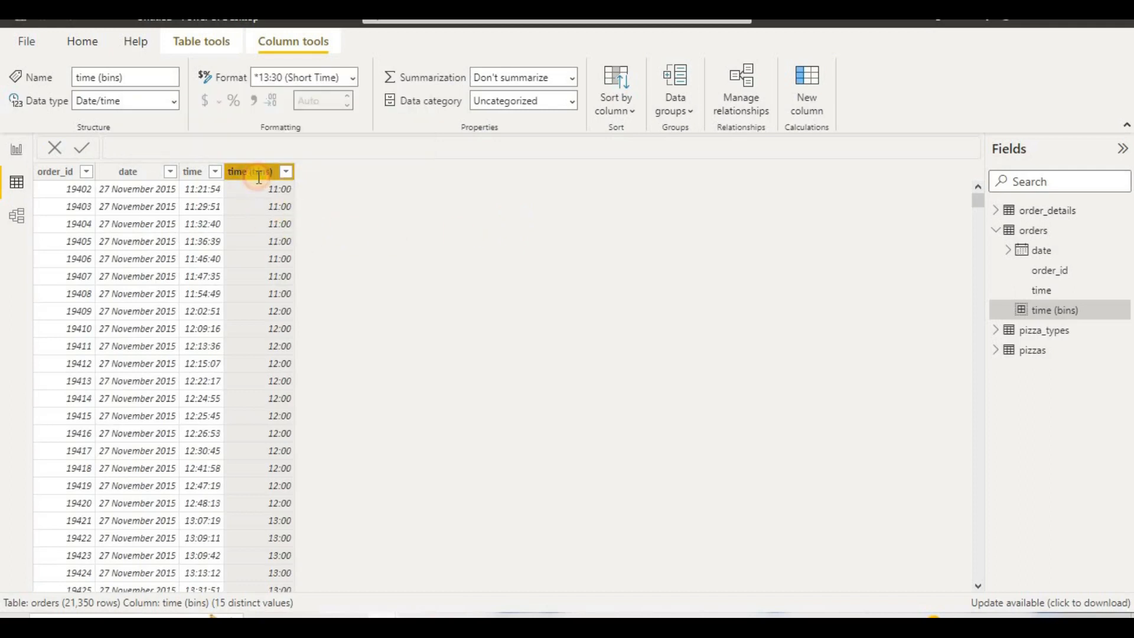
double_click(259, 172)
text(c)
text(ustom time)
key(Escape)
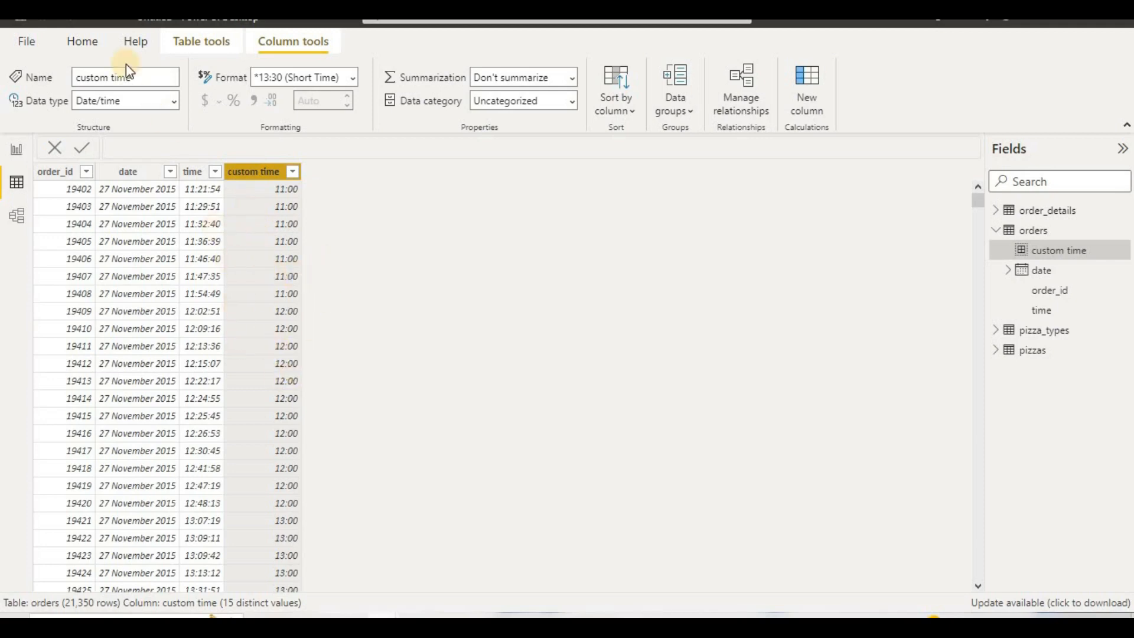
click(186, 46)
click(359, 104)
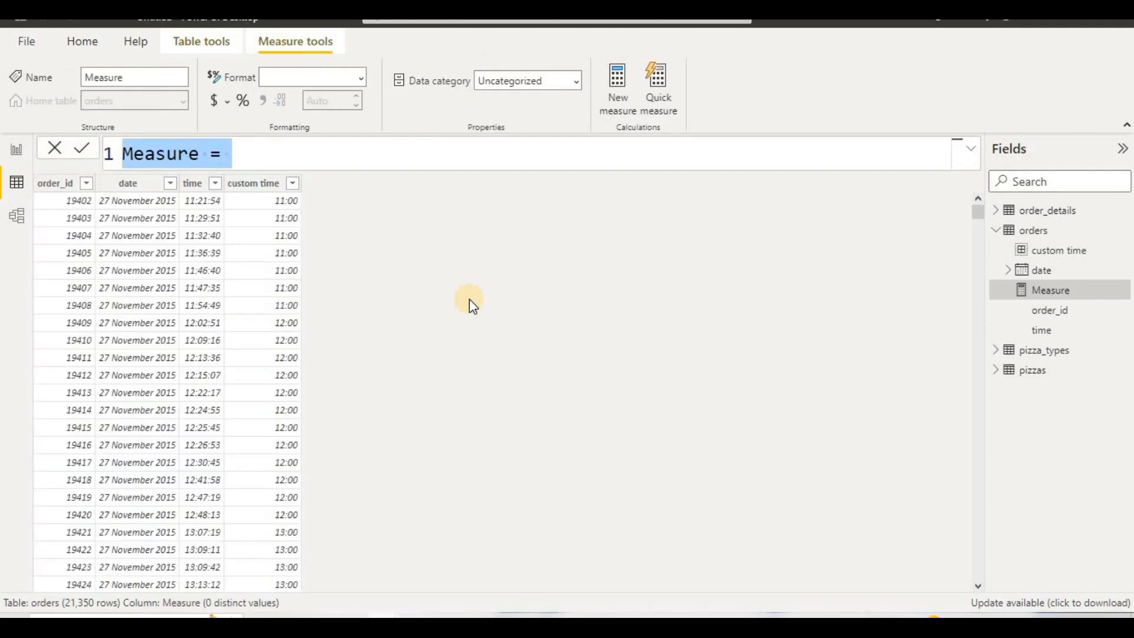
key(Escape)
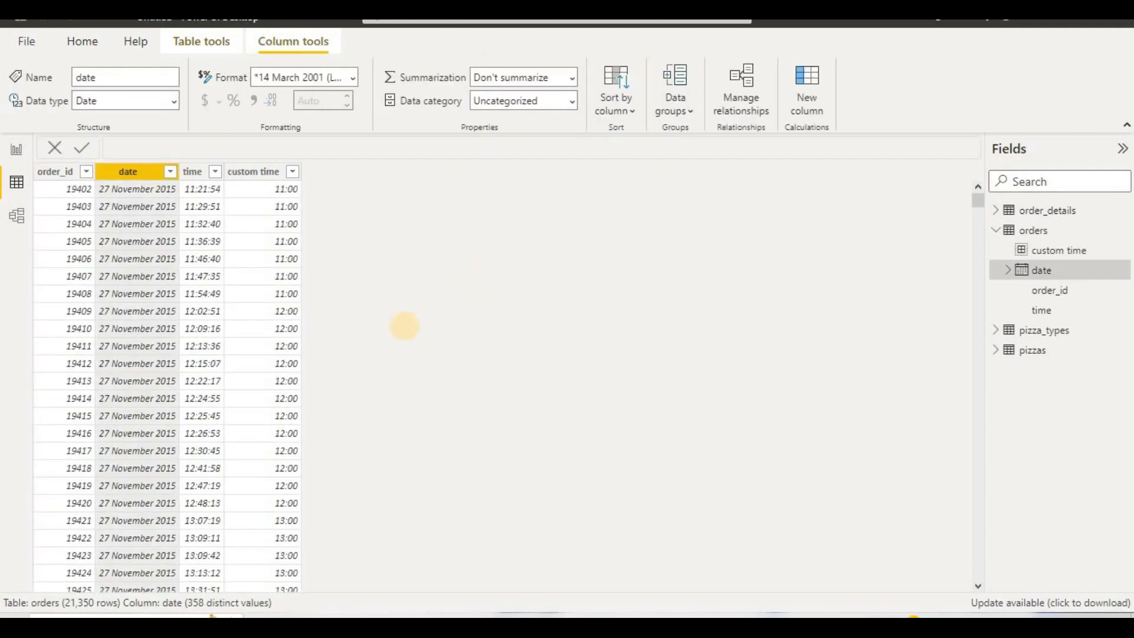
Step: Open the orders table's query for editing from the report view and maximize the query editor
right_click(1035, 268)
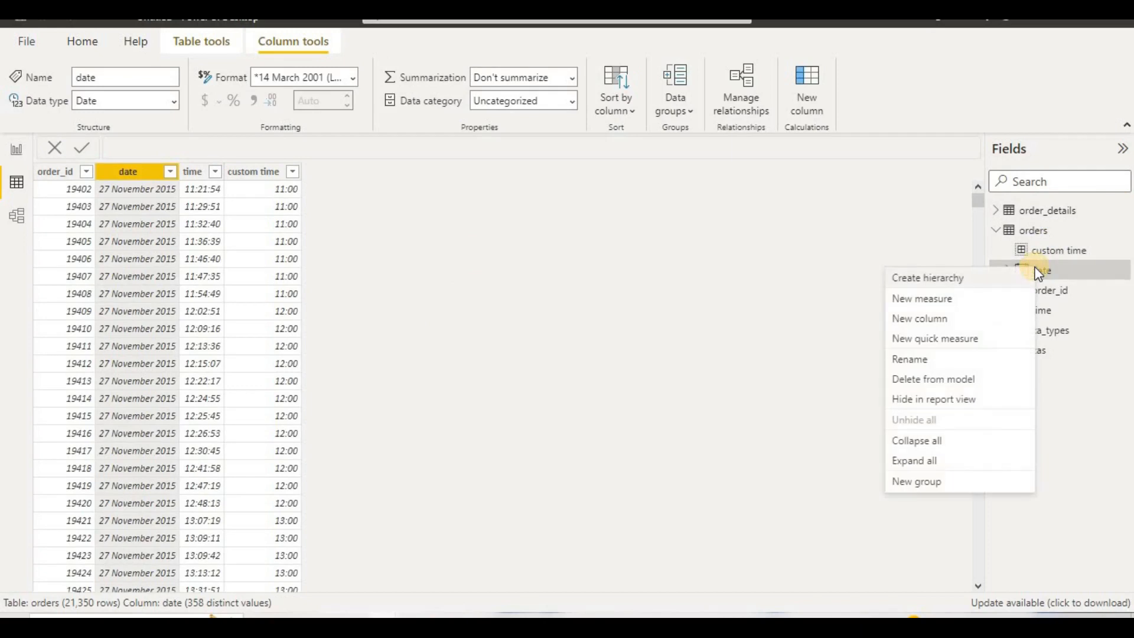
click(540, 248)
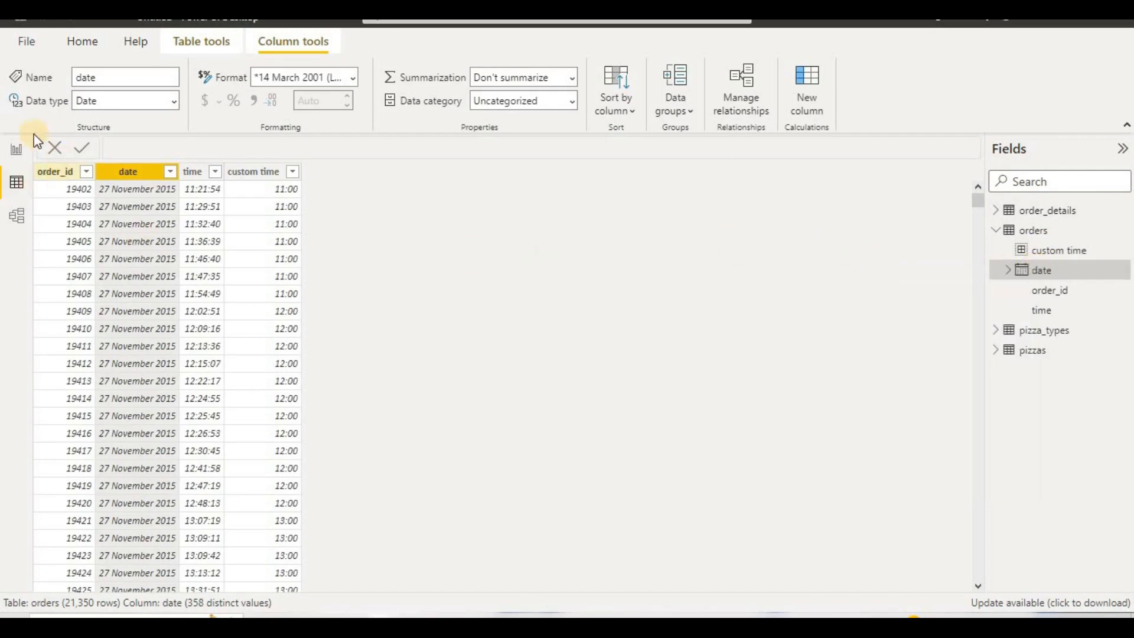
click(17, 149)
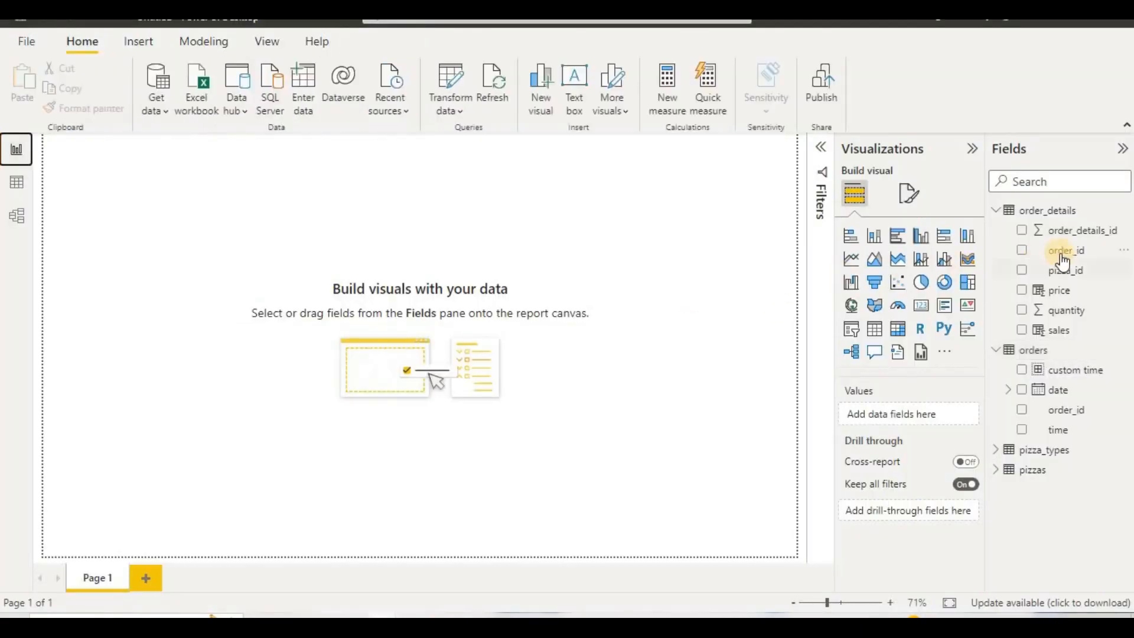
right_click(1037, 357)
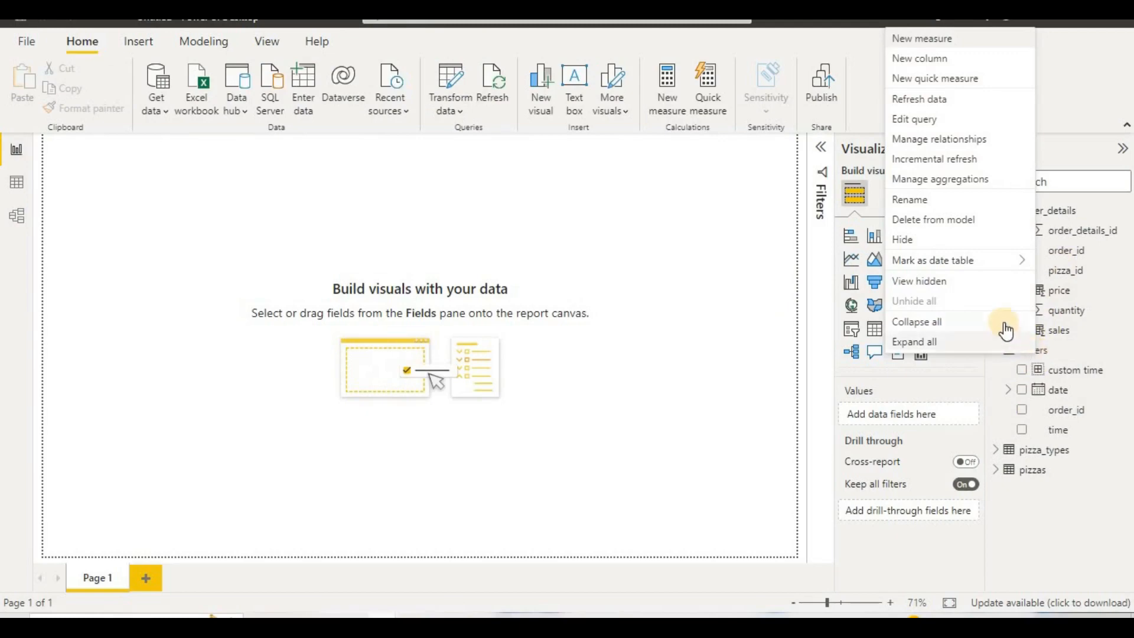
click(956, 122)
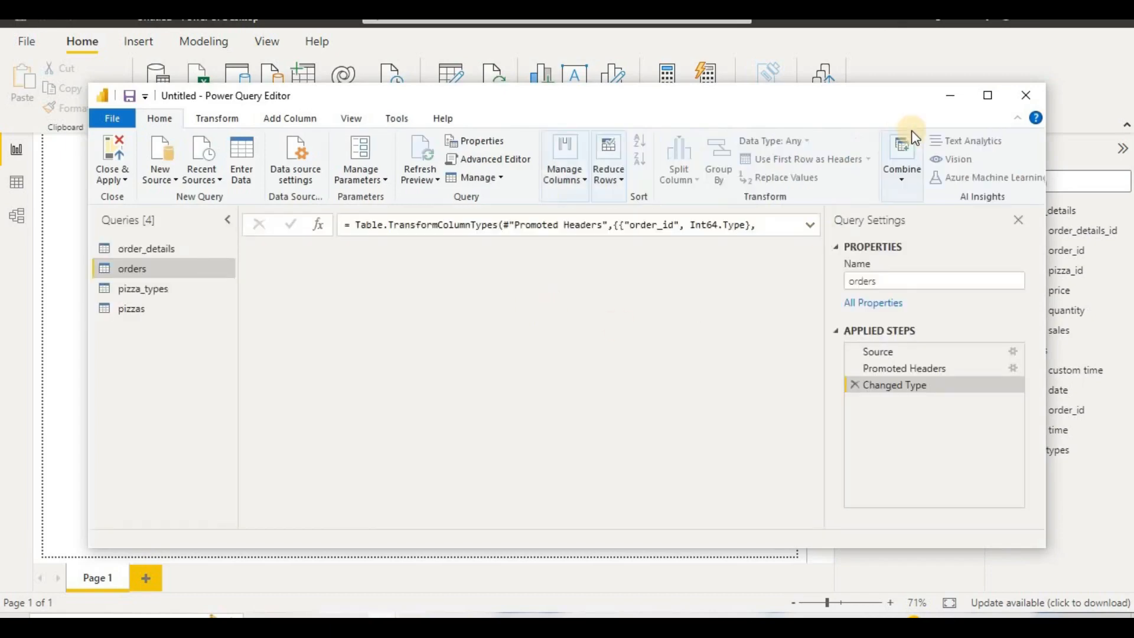
click(989, 96)
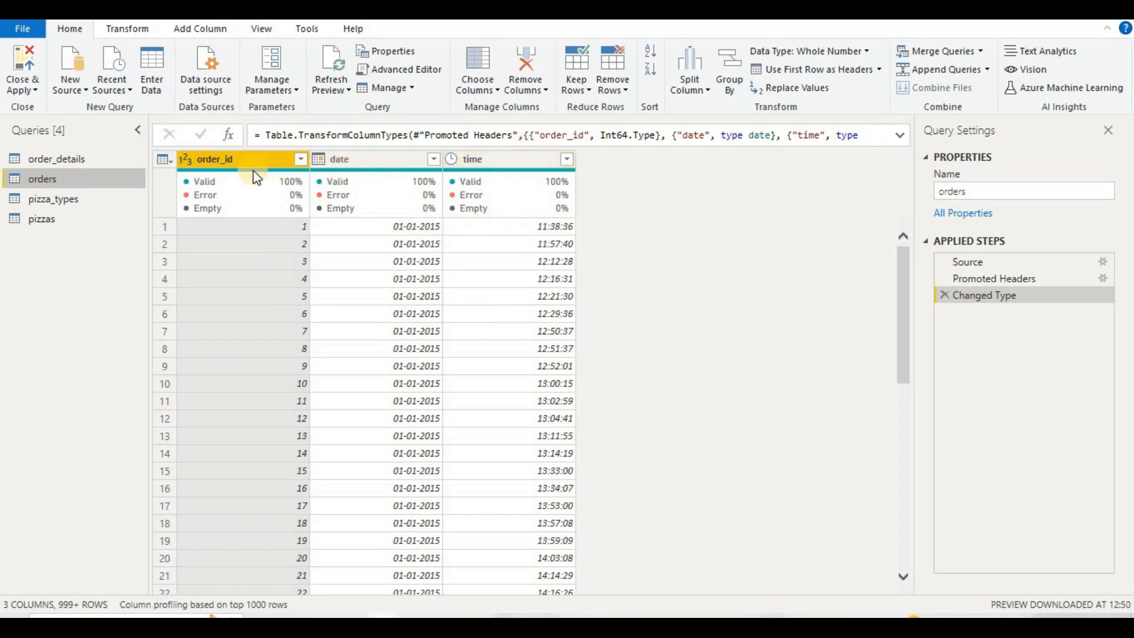
Step: Duplicate the date column in the orders query and rename the copy as weekdays
right_click(518, 158)
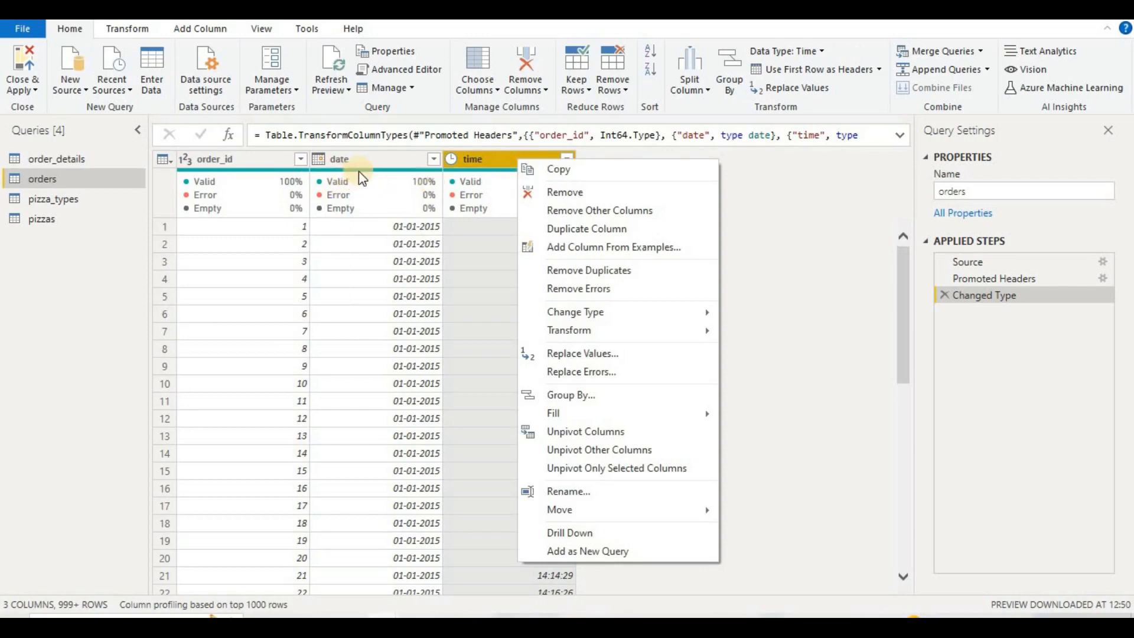
click(374, 161)
right_click(374, 161)
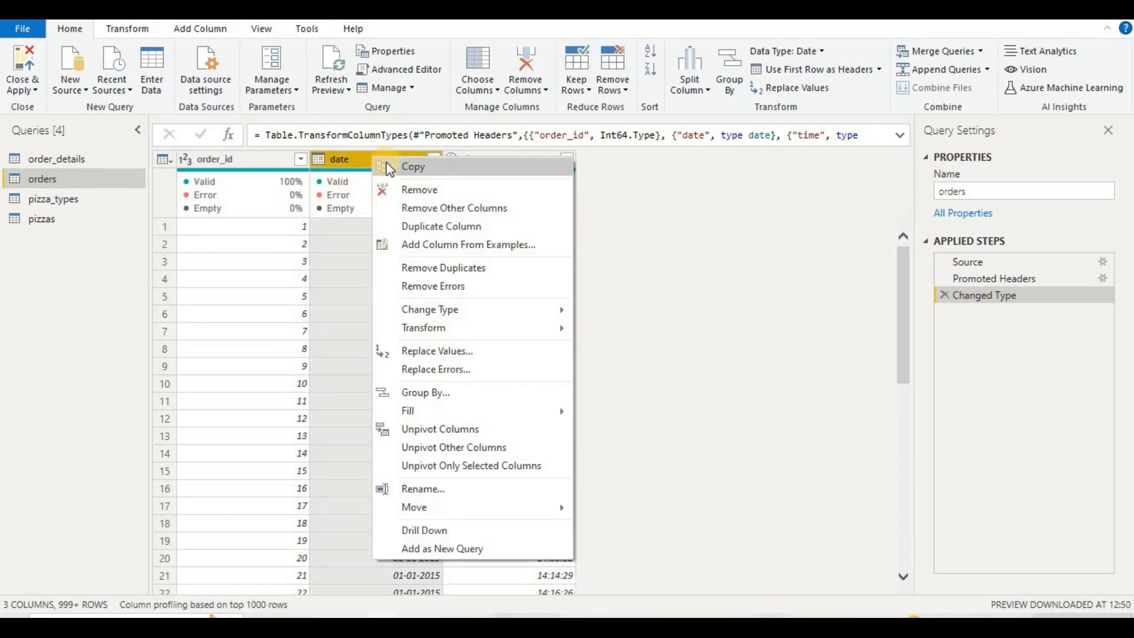
click(408, 226)
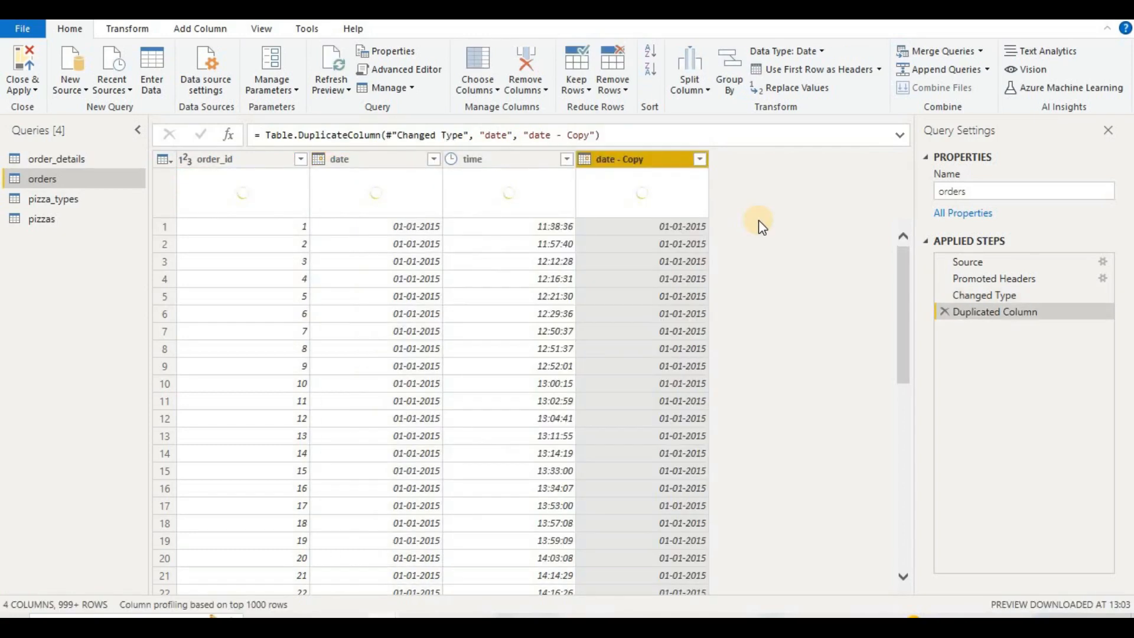
double_click(634, 165)
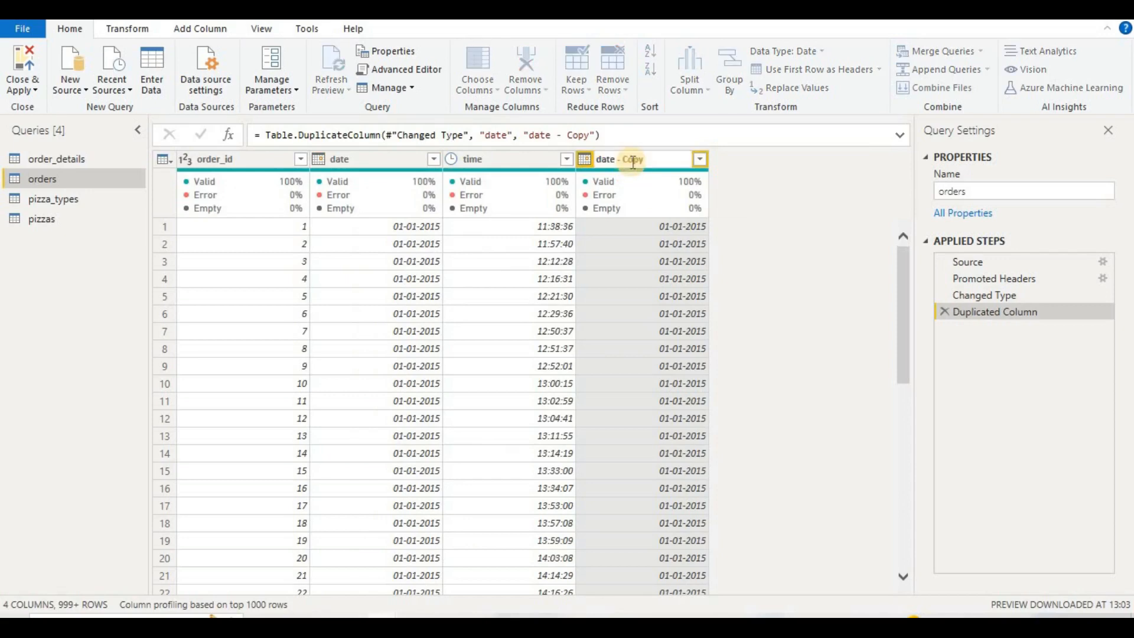
double_click(662, 157)
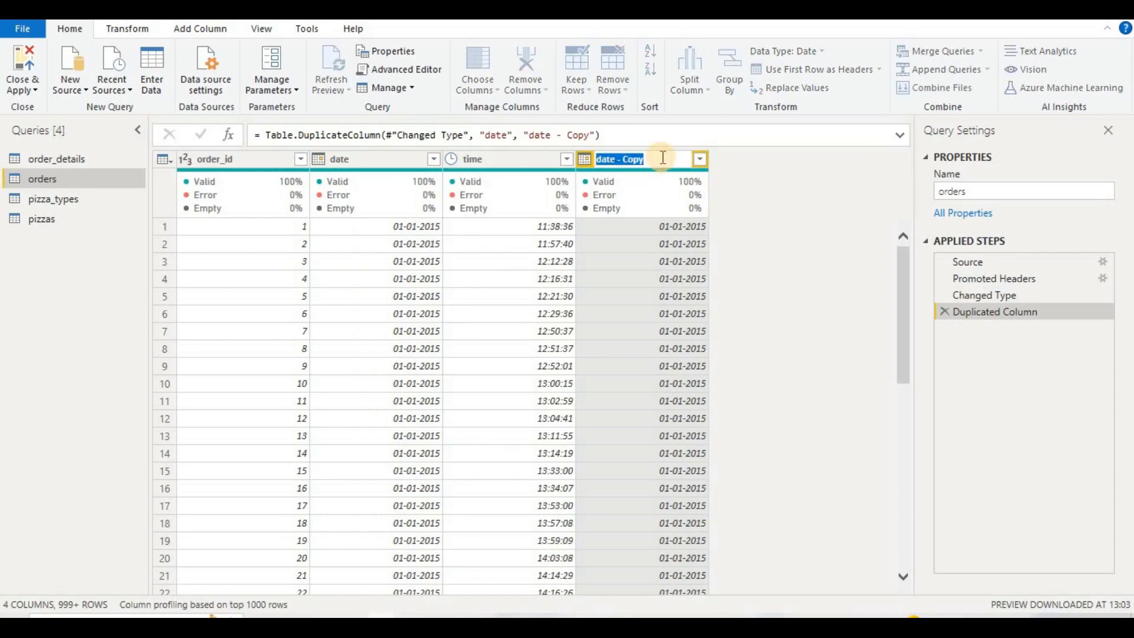
text(weekdays)
key(Return)
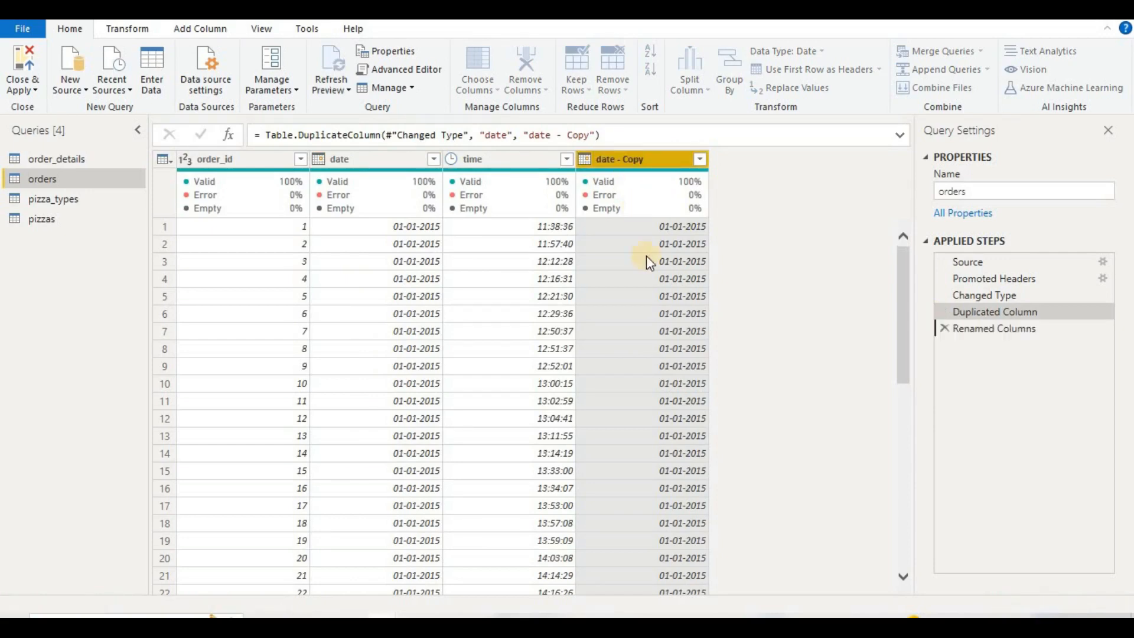
Step: Transform the weekdays column of the orders query into the Name of Day
right_click(663, 244)
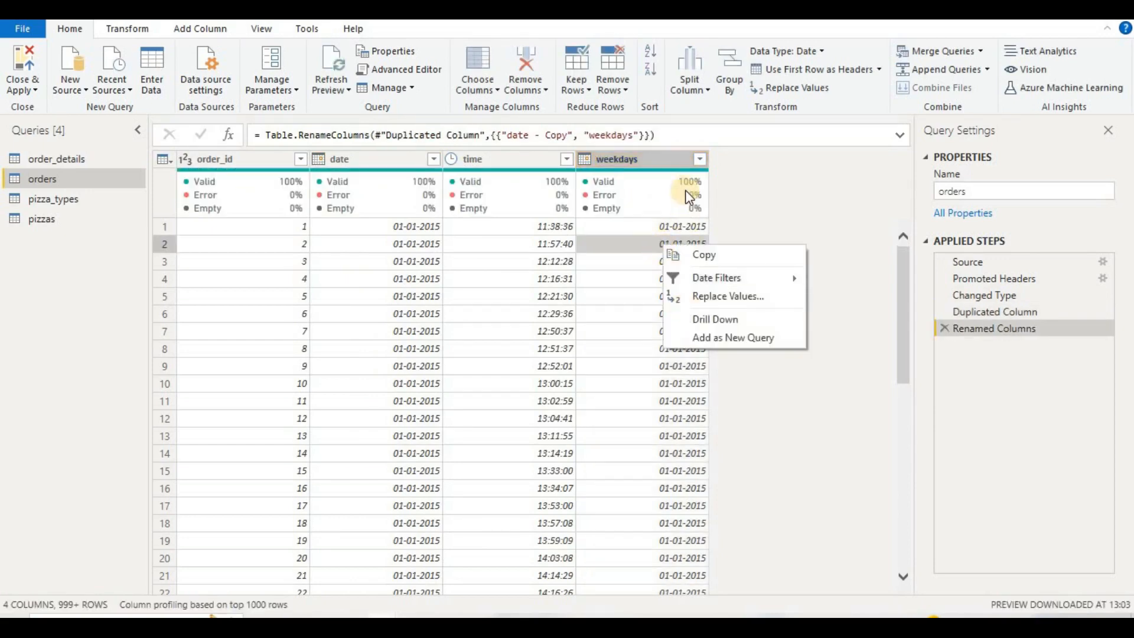
right_click(683, 160)
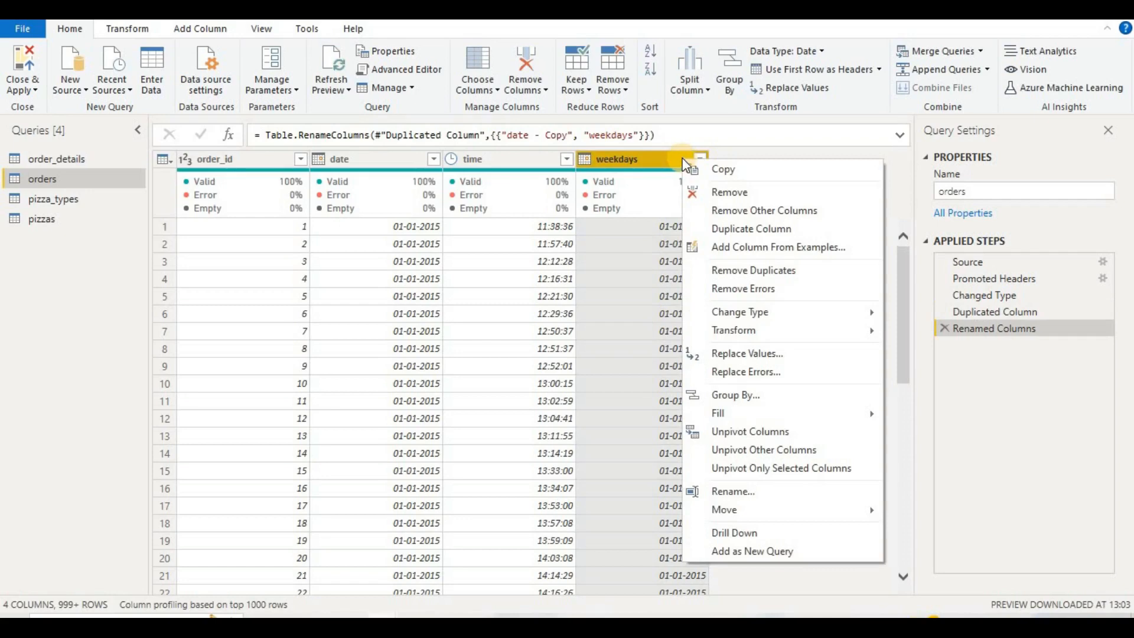
mouse_move(768, 335)
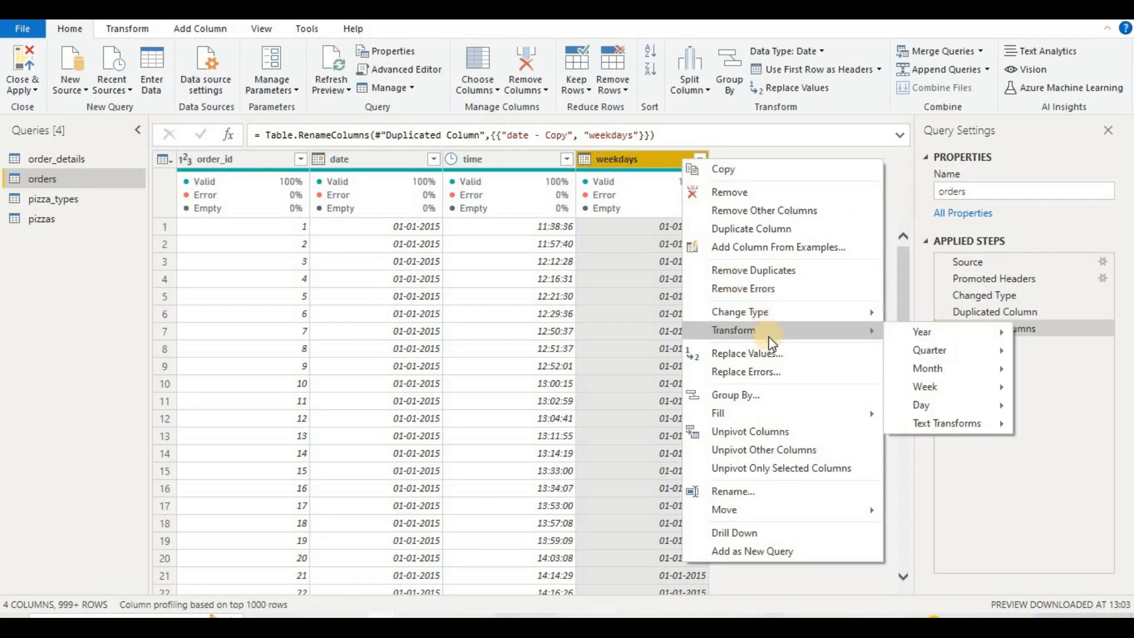
mouse_move(927, 412)
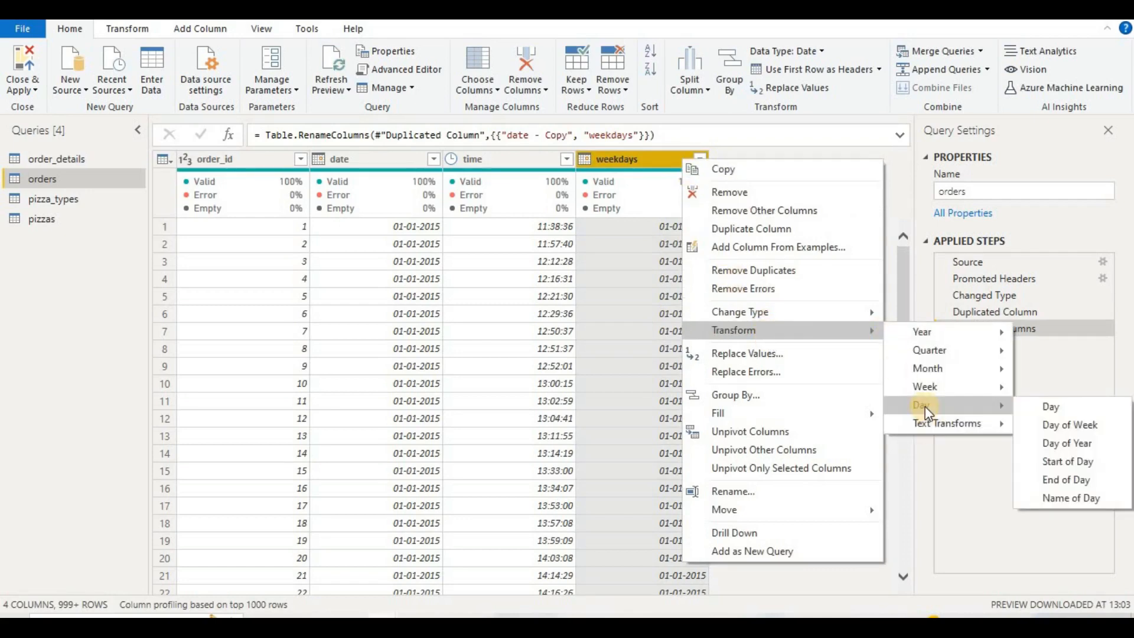
click(1063, 498)
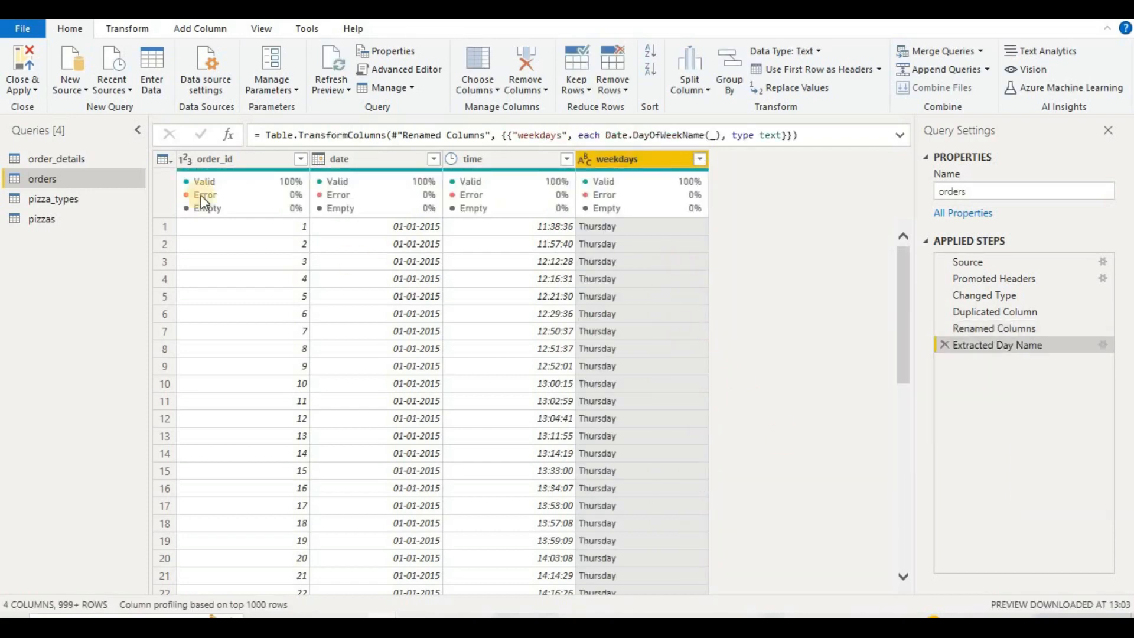
Step: Close the query editor with the changes applied and display the data rows of orders
click(28, 88)
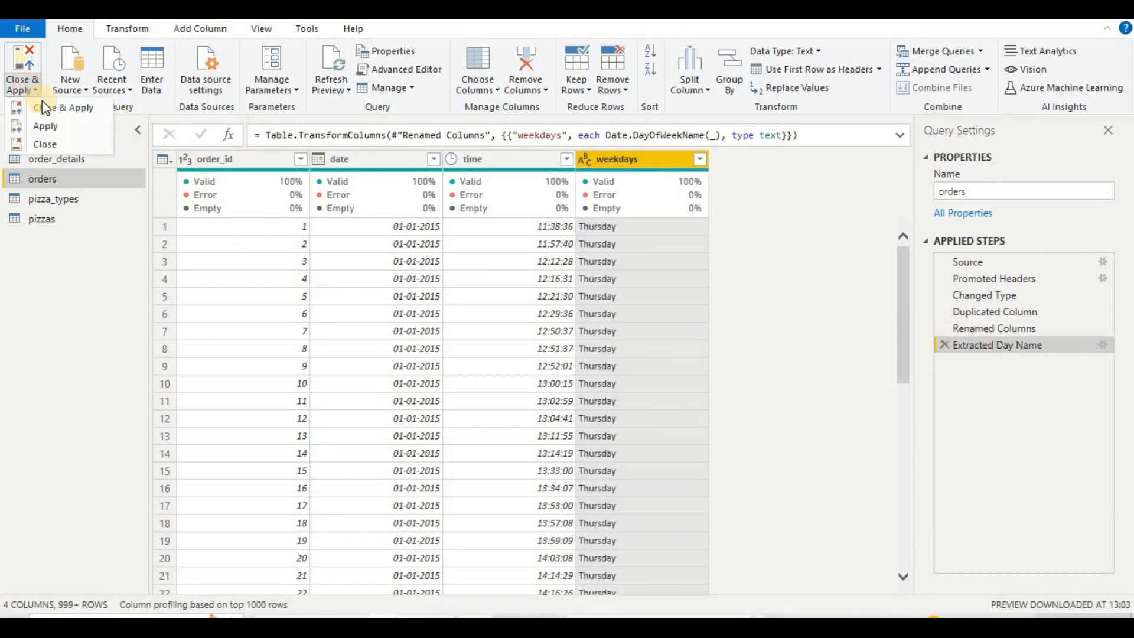
click(655, 220)
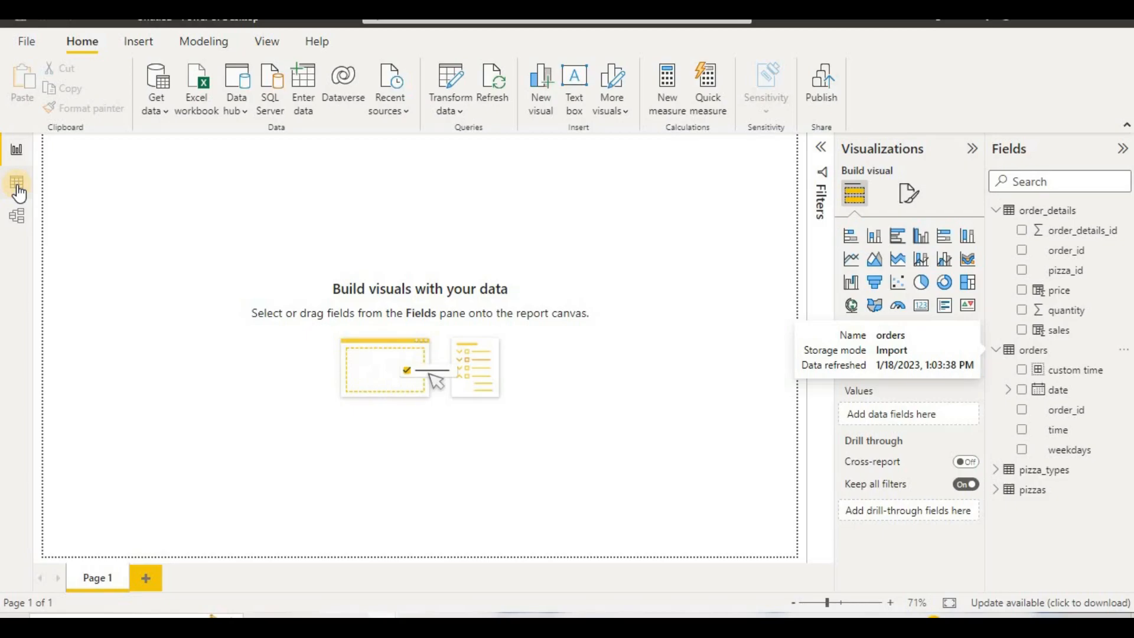
click(18, 184)
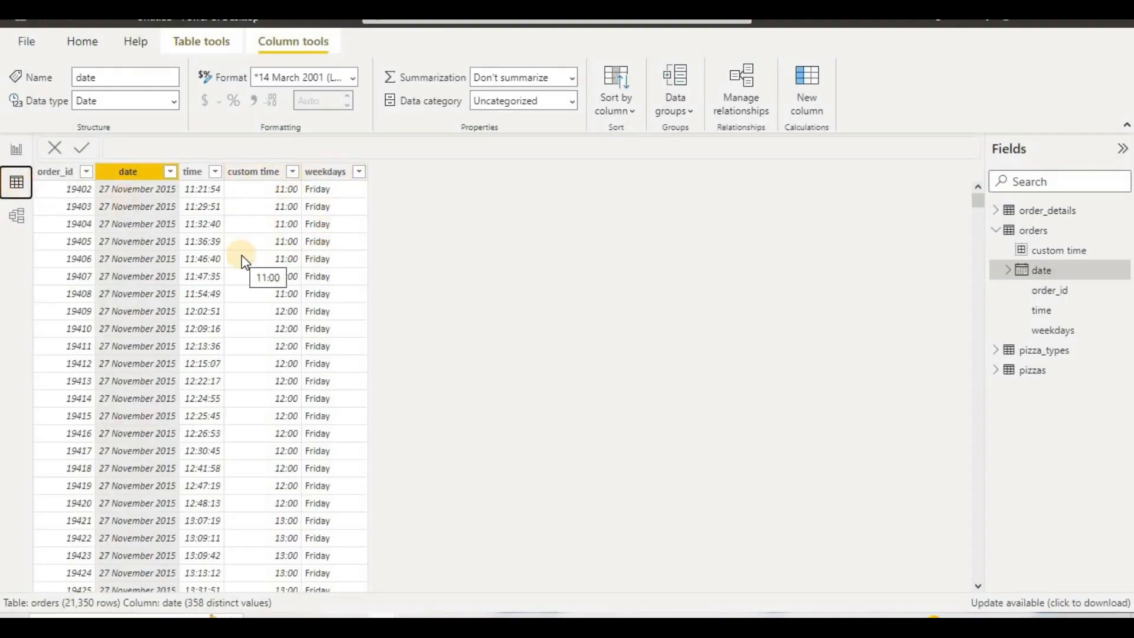
Step: Review the pizzas table, then examine the formulas of the price and sales columns in order_details
click(1021, 375)
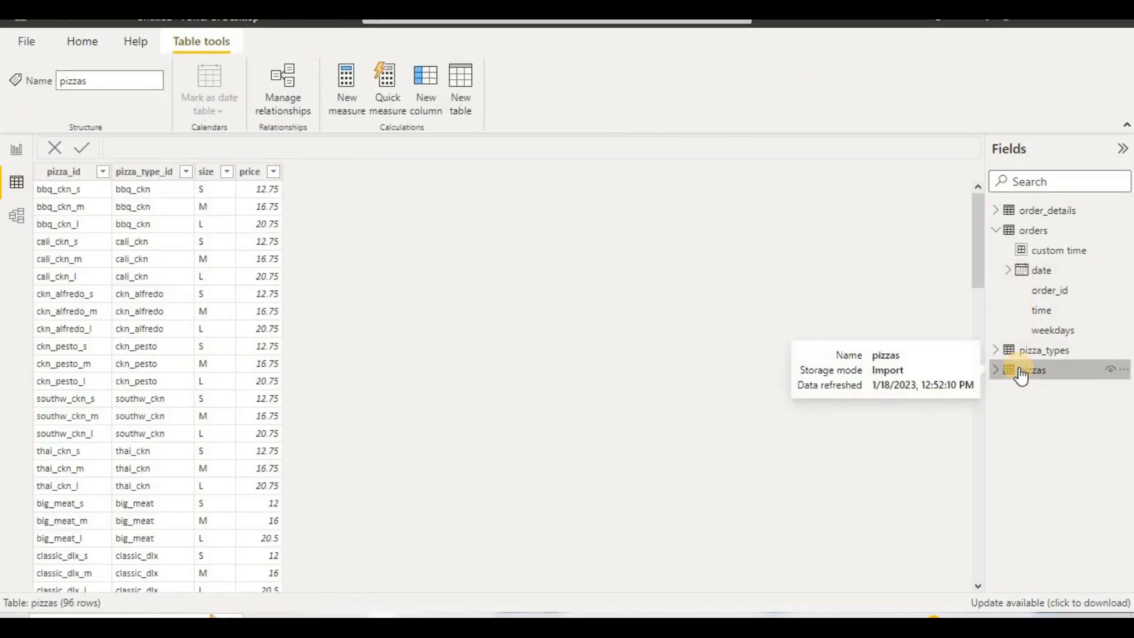
click(1007, 212)
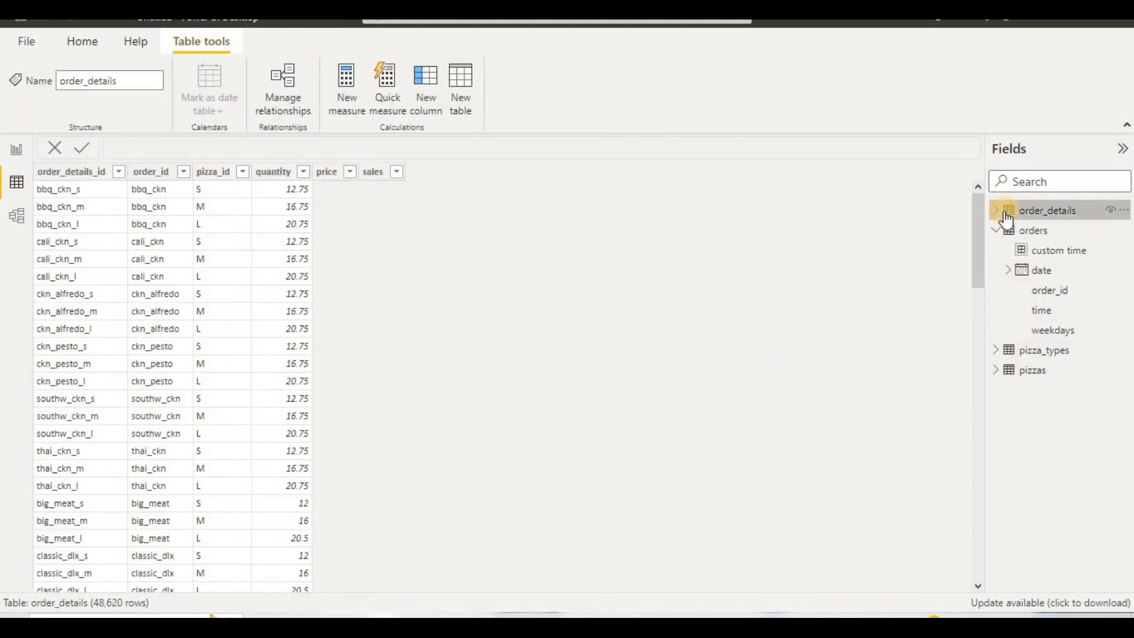
click(371, 178)
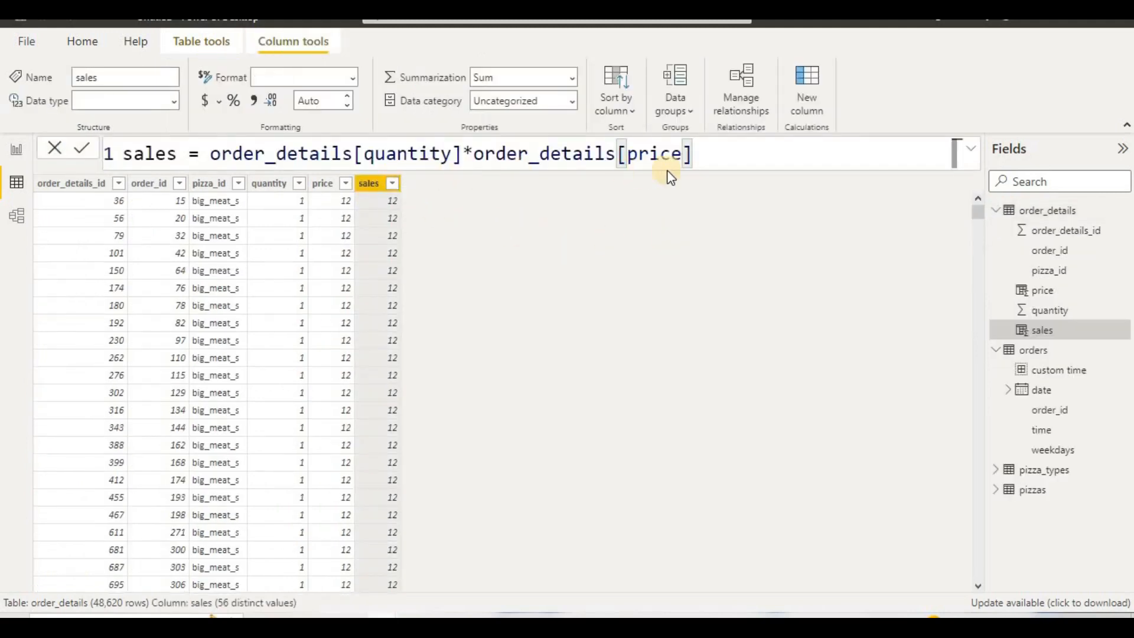
click(323, 184)
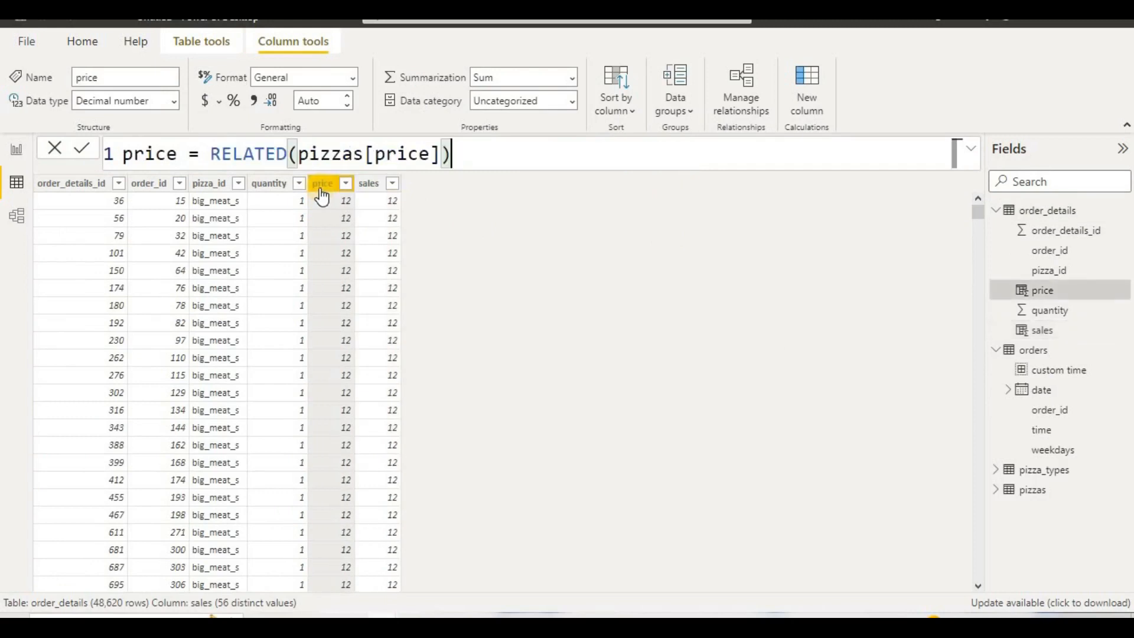
click(371, 185)
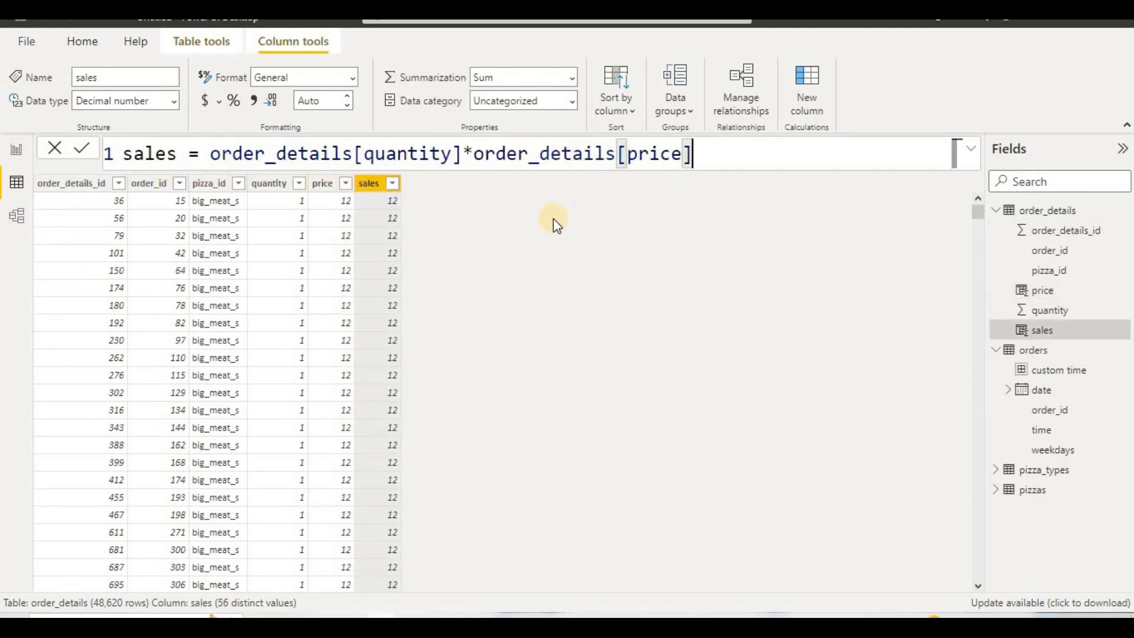
click(541, 236)
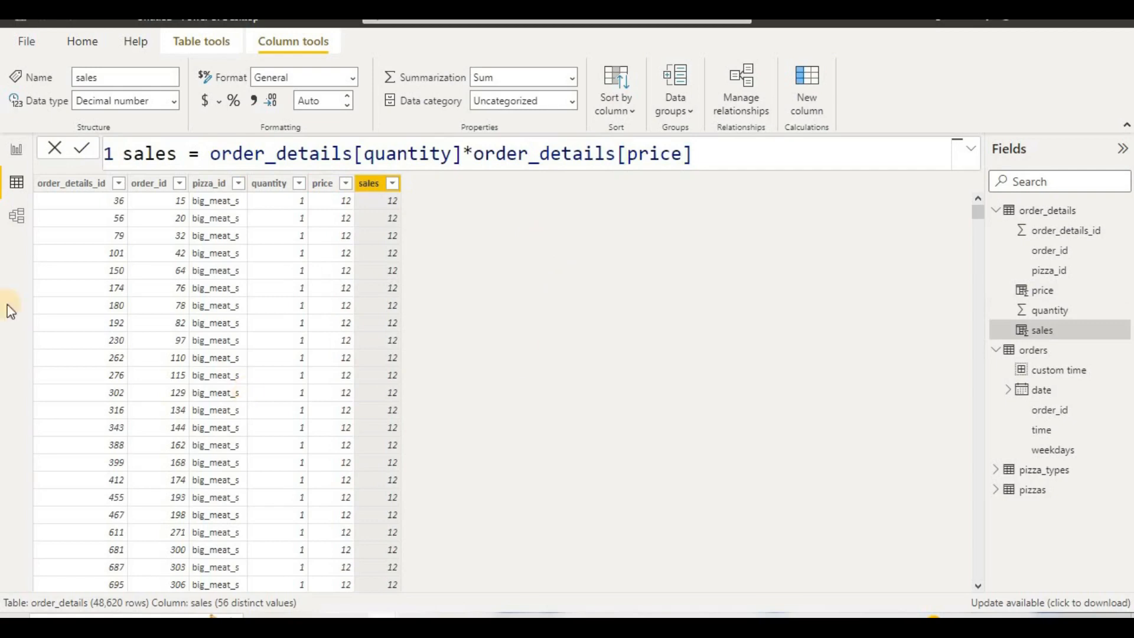
Step: Set the report page's canvas to a Custom size with a height of 1200 px and a width of 1800 px
click(14, 151)
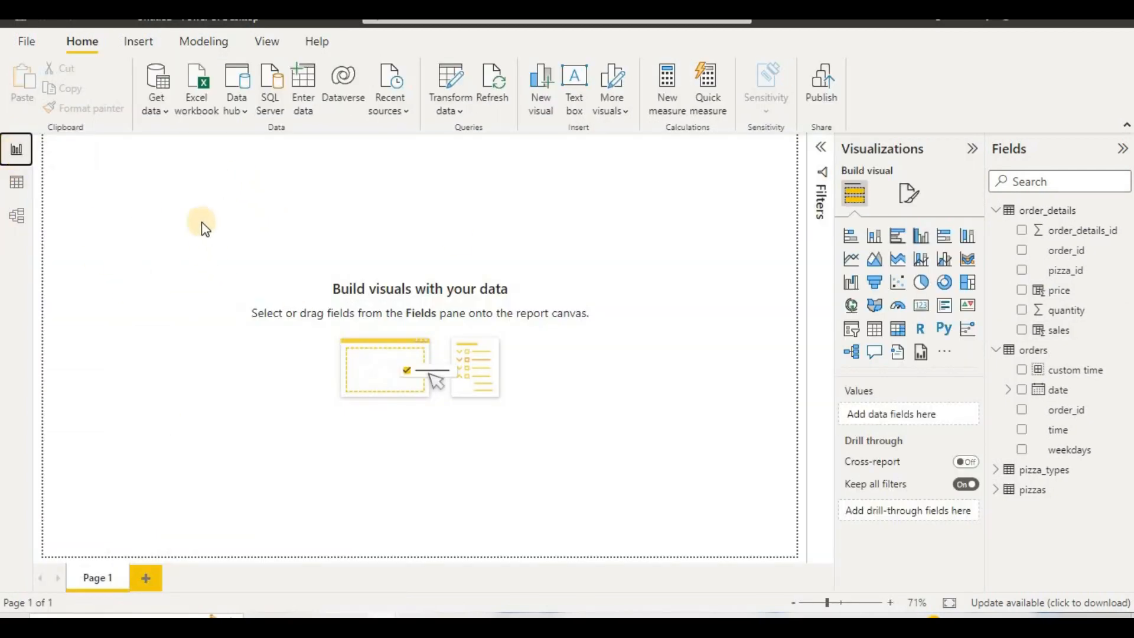
click(512, 227)
click(913, 204)
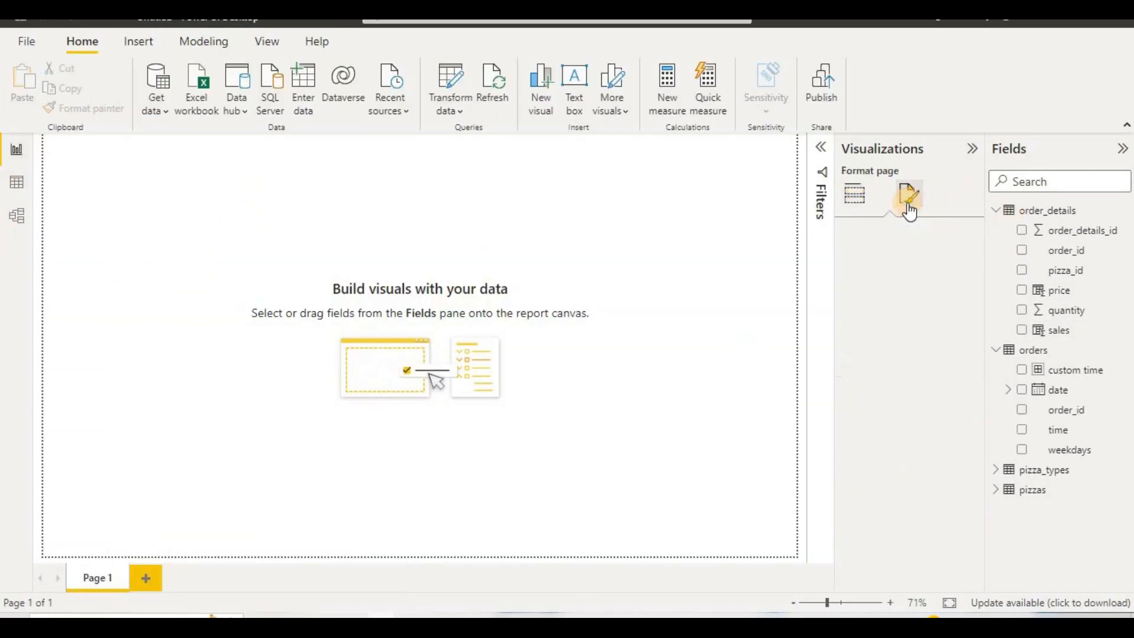
click(902, 324)
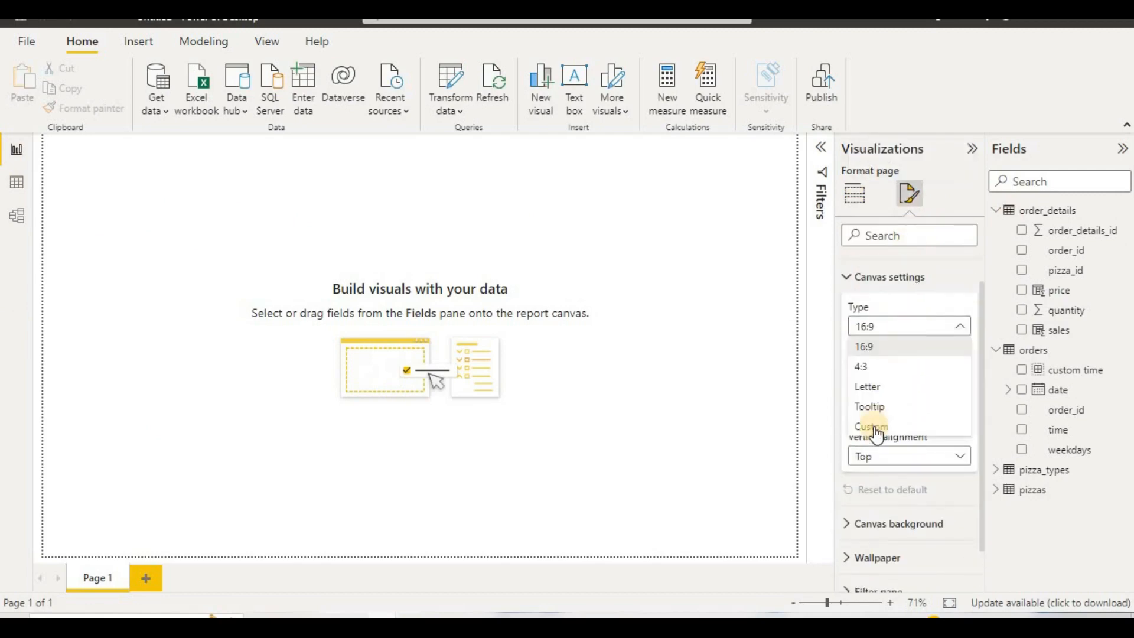
click(880, 422)
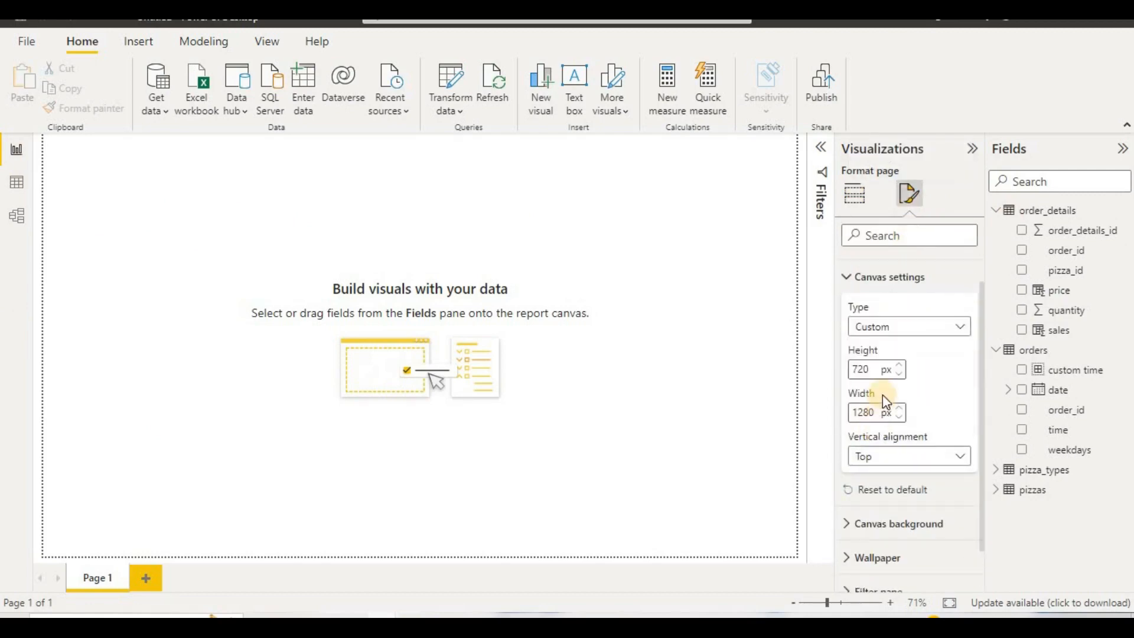
click(877, 361)
key(ctrl+a)
text(1200)
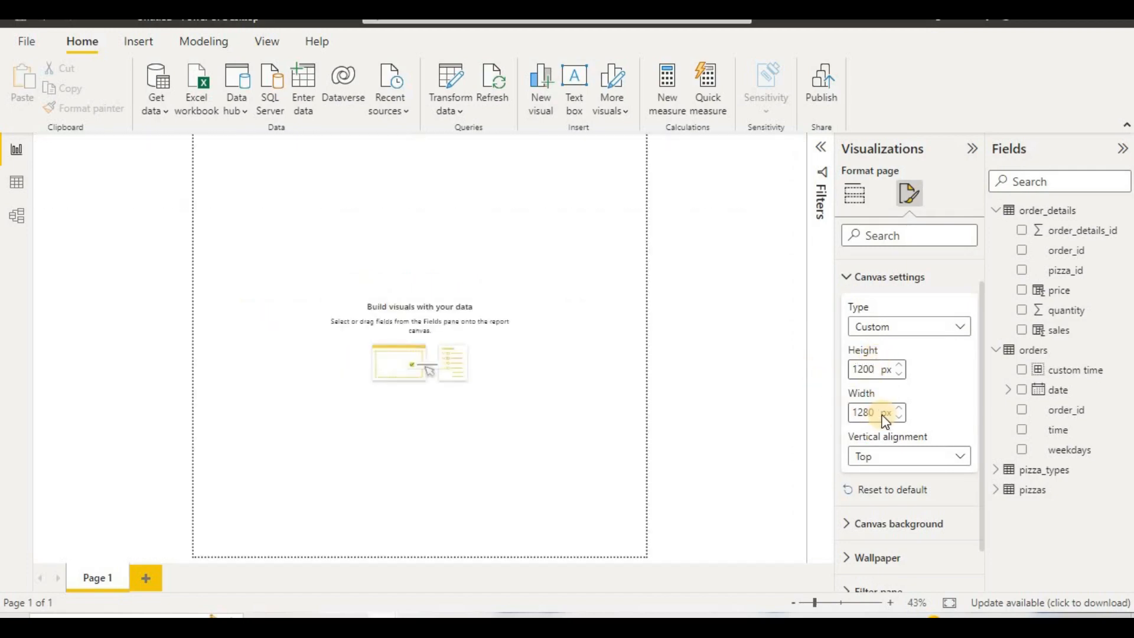
drag(886, 420, 843, 418)
text(1800)
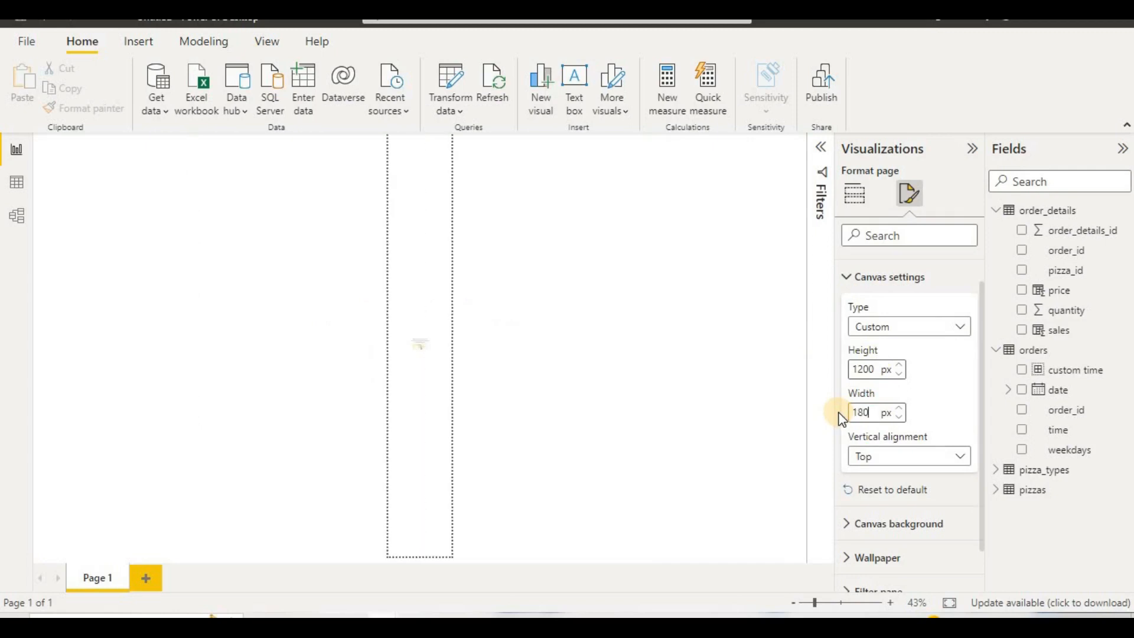
Step: Set the report page's canvas background to blue and remove its transparency so the fill is fully opaque
click(915, 524)
scroll(899, 453, down, 3)
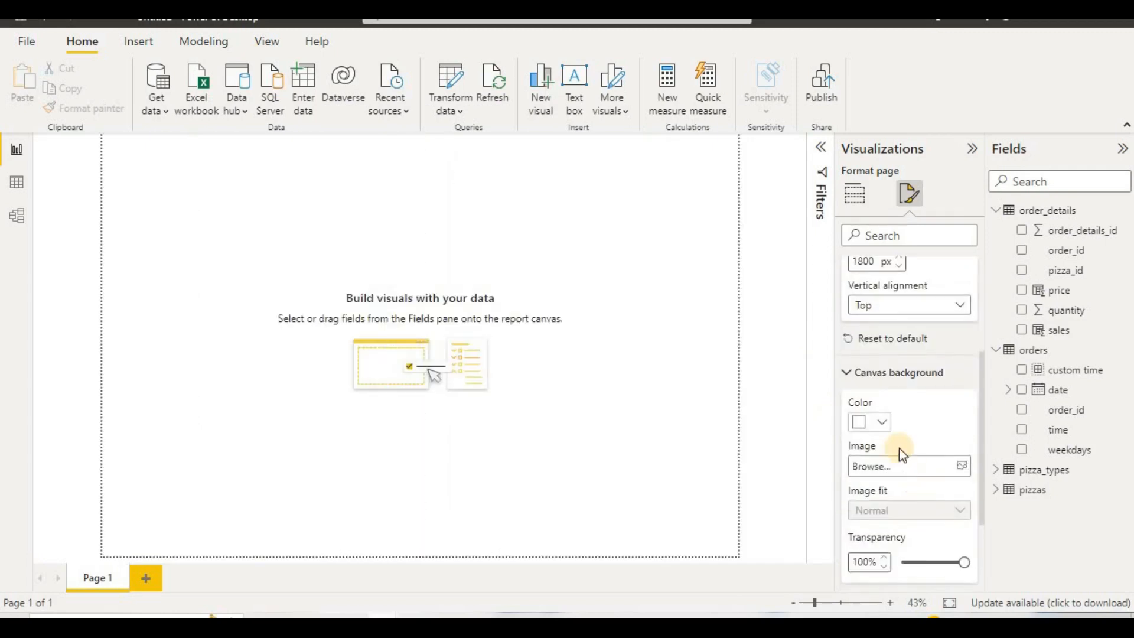
click(882, 421)
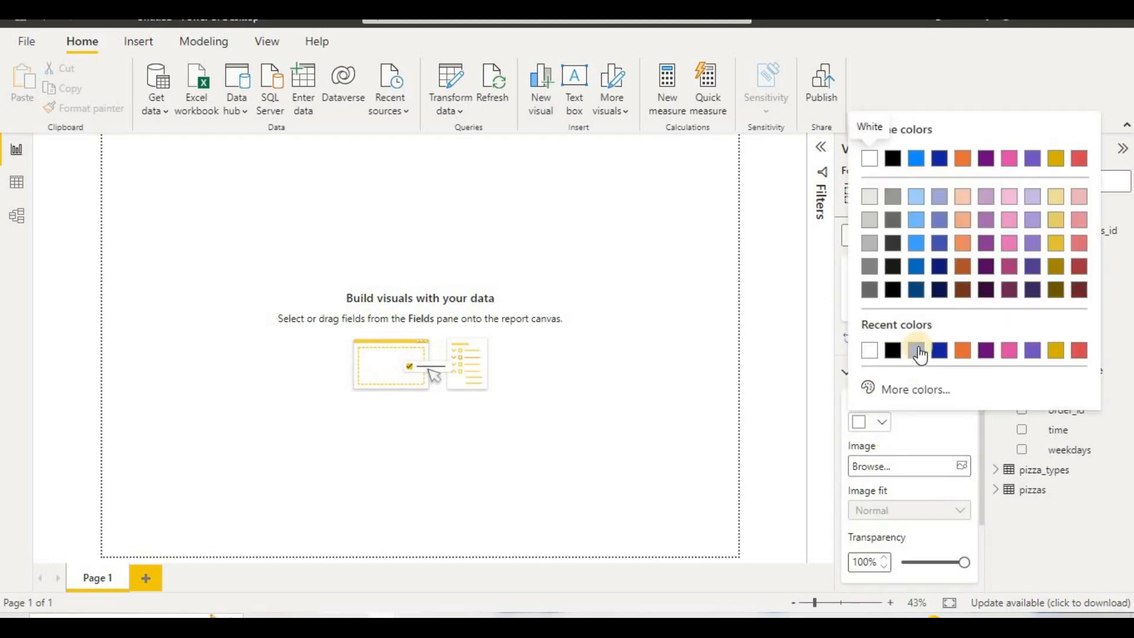
click(919, 350)
scroll(872, 508, down, 2)
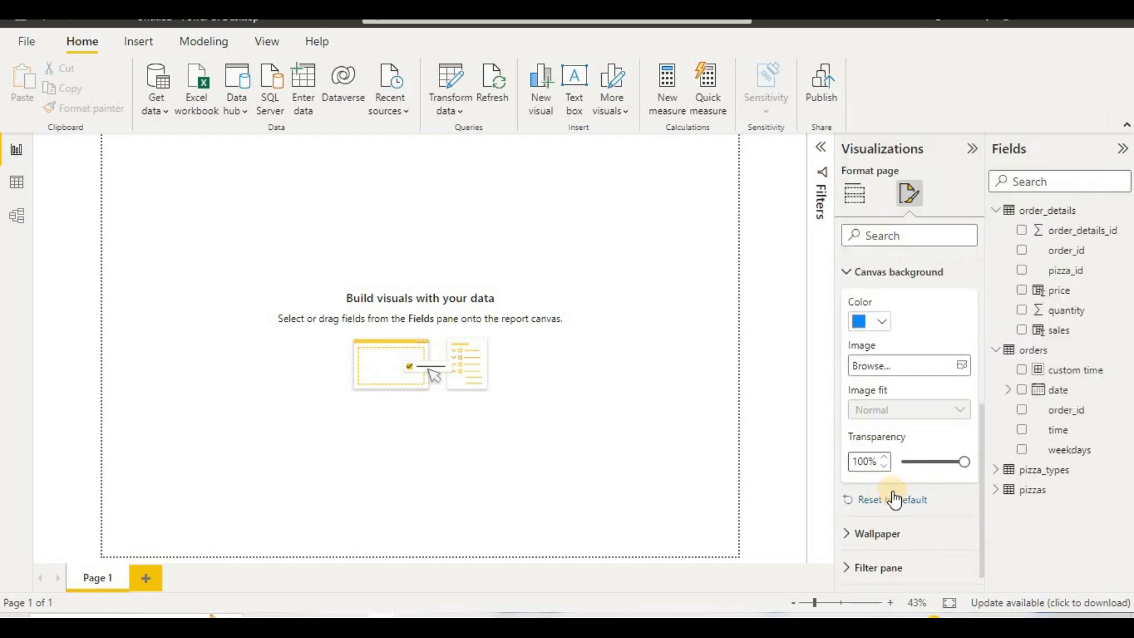
drag(962, 461, 877, 459)
click(632, 317)
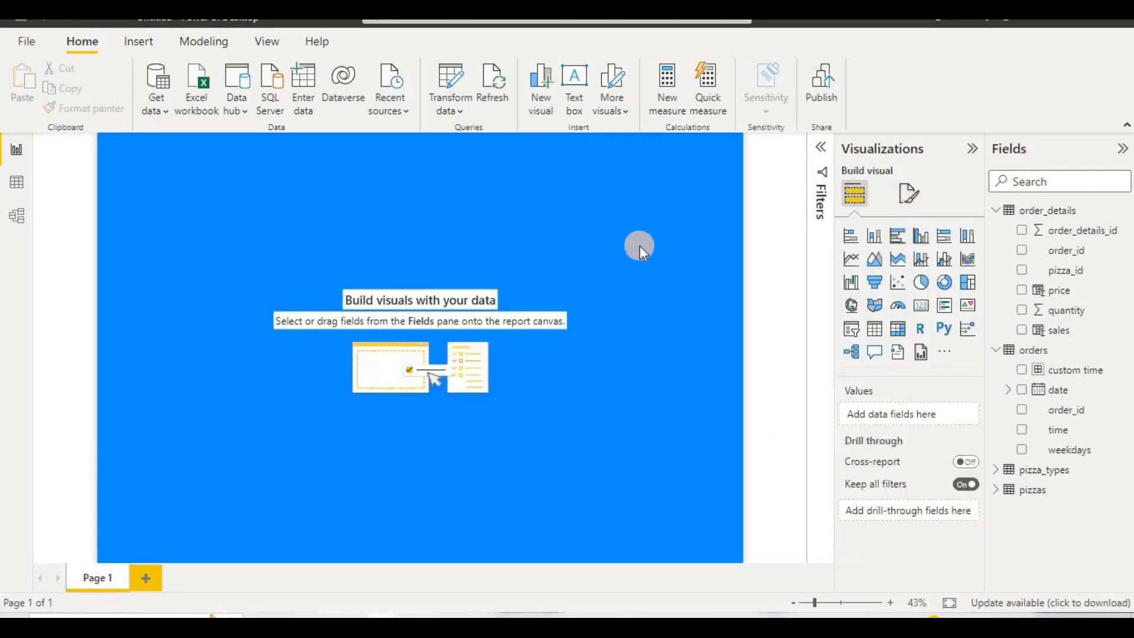
Step: Add a text box reading "MARVEL PIZZA SALES" and format its text as bold at size 40
click(575, 106)
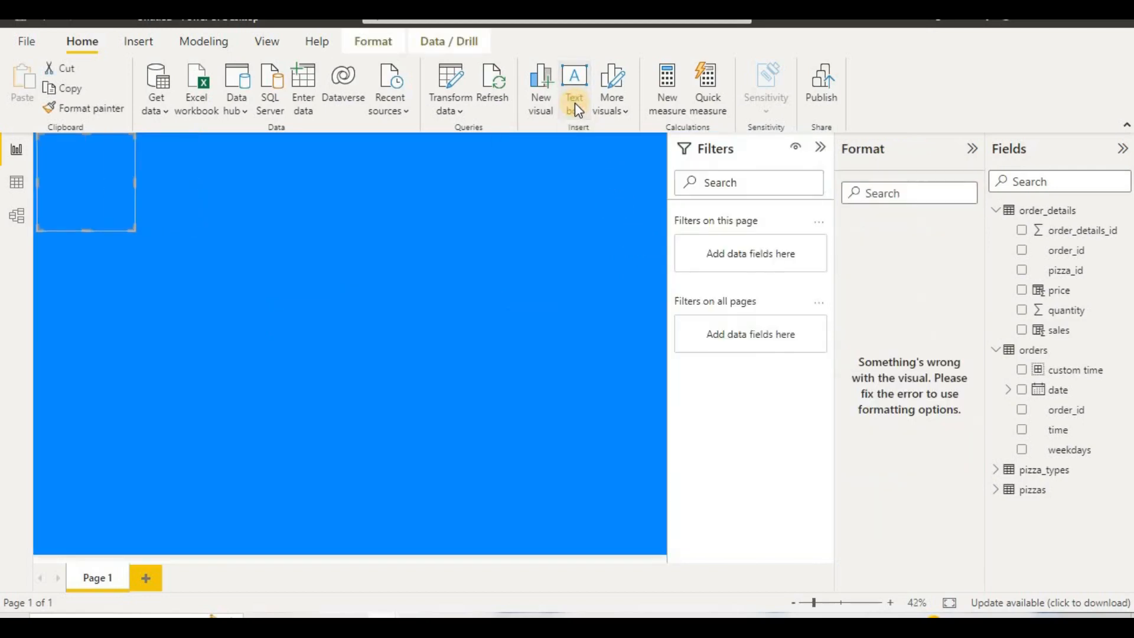
click(94, 186)
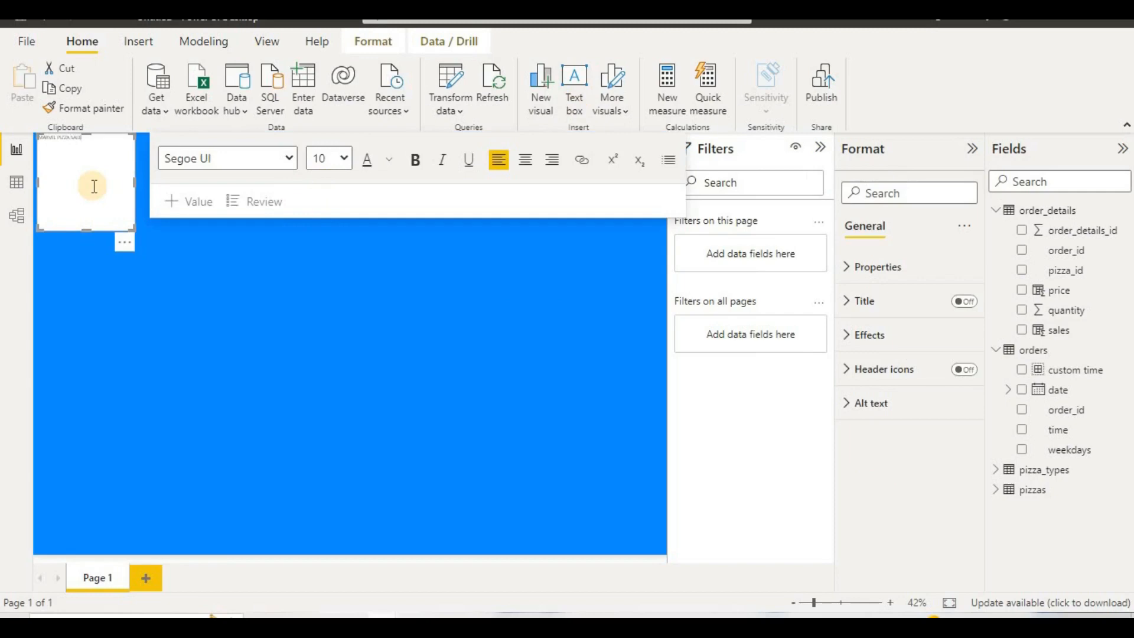
key(ctrl+a)
click(345, 158)
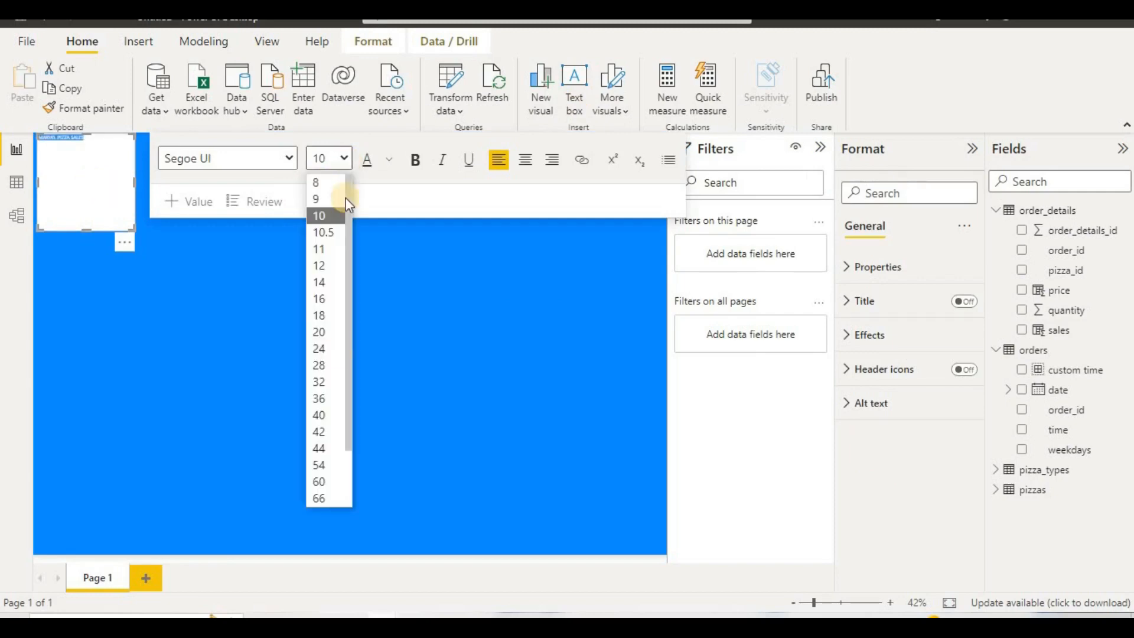
click(324, 412)
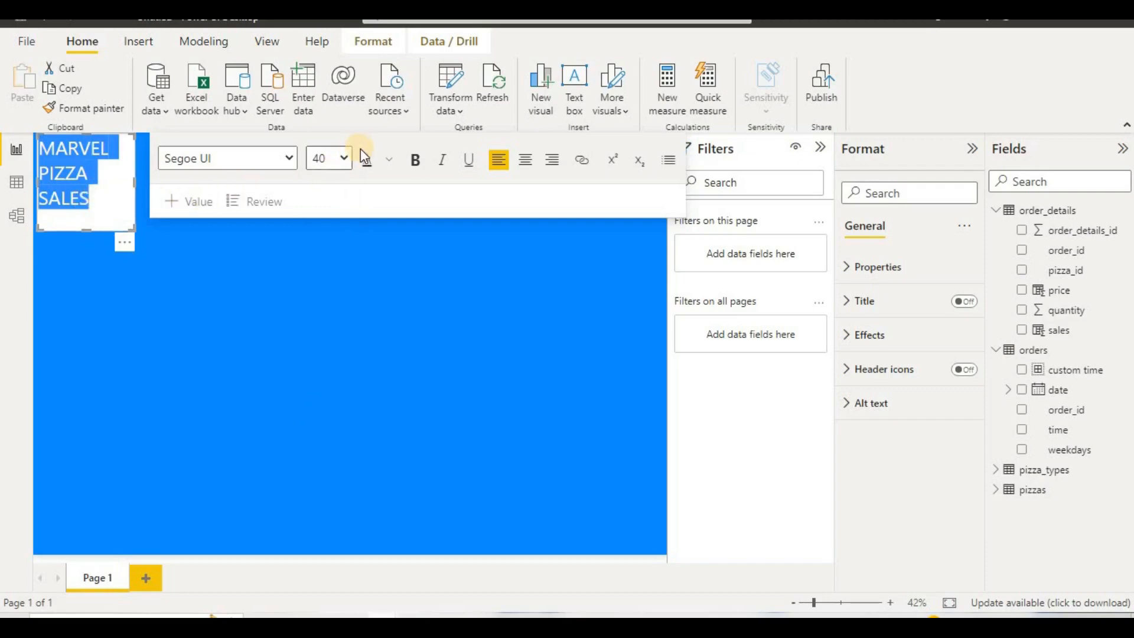
click(424, 164)
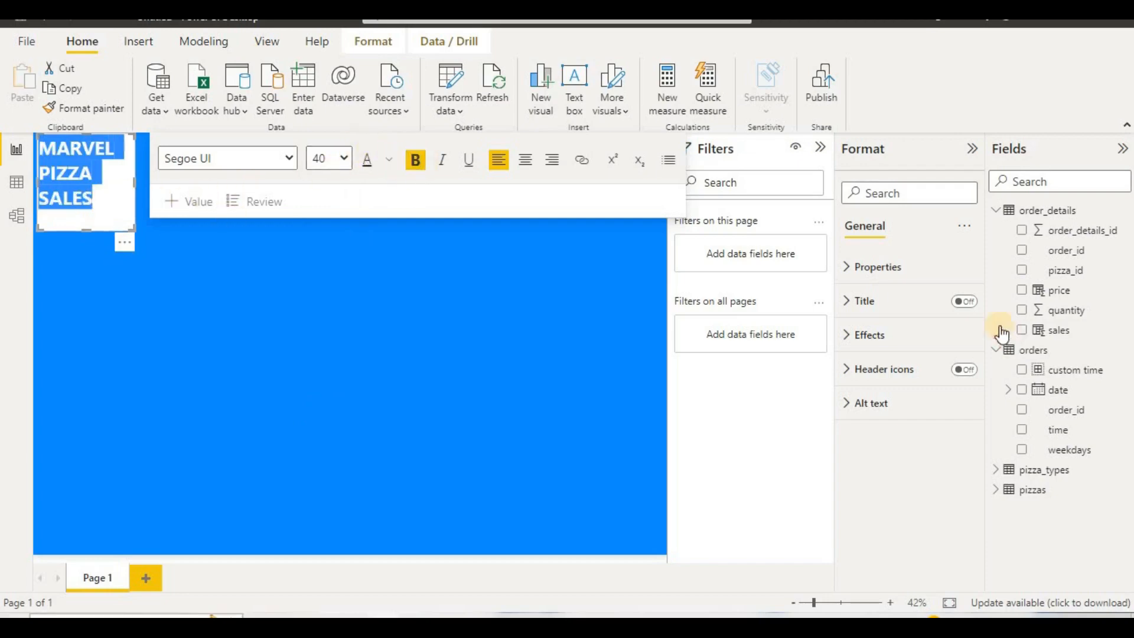
Step: Give the title text box the same blue background as the canvas and make its text white
click(895, 349)
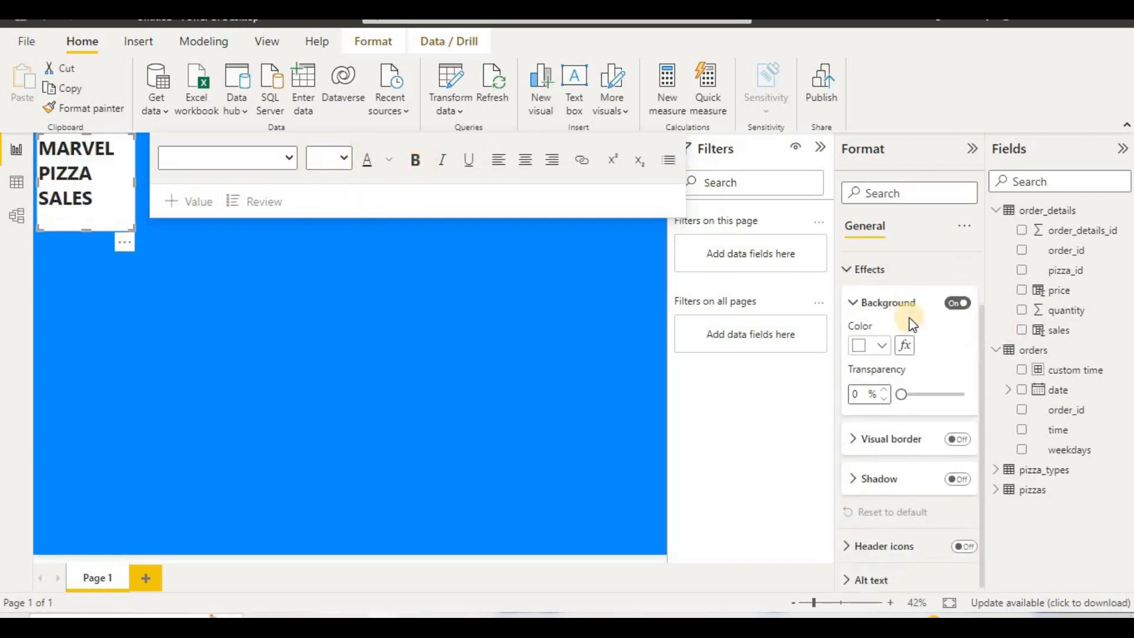
click(883, 341)
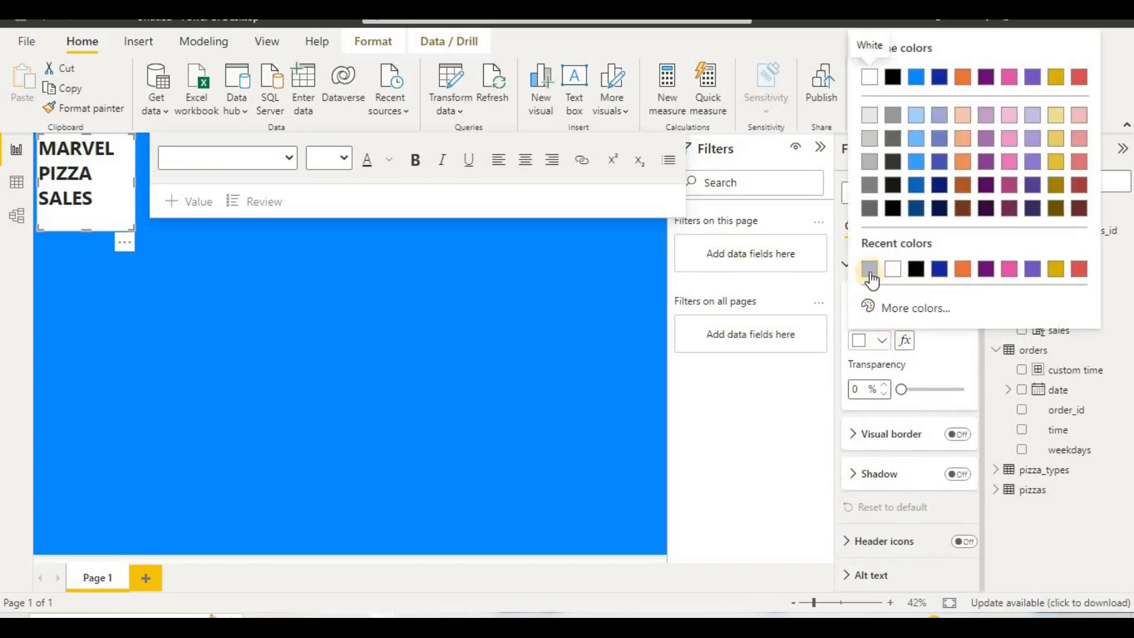
click(868, 264)
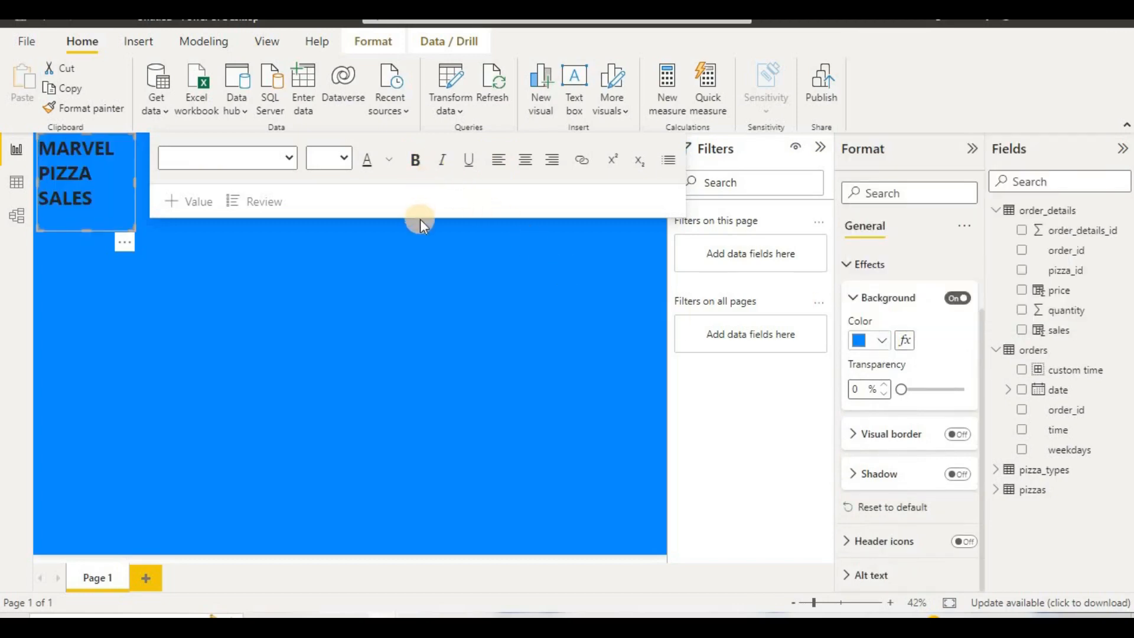
click(388, 168)
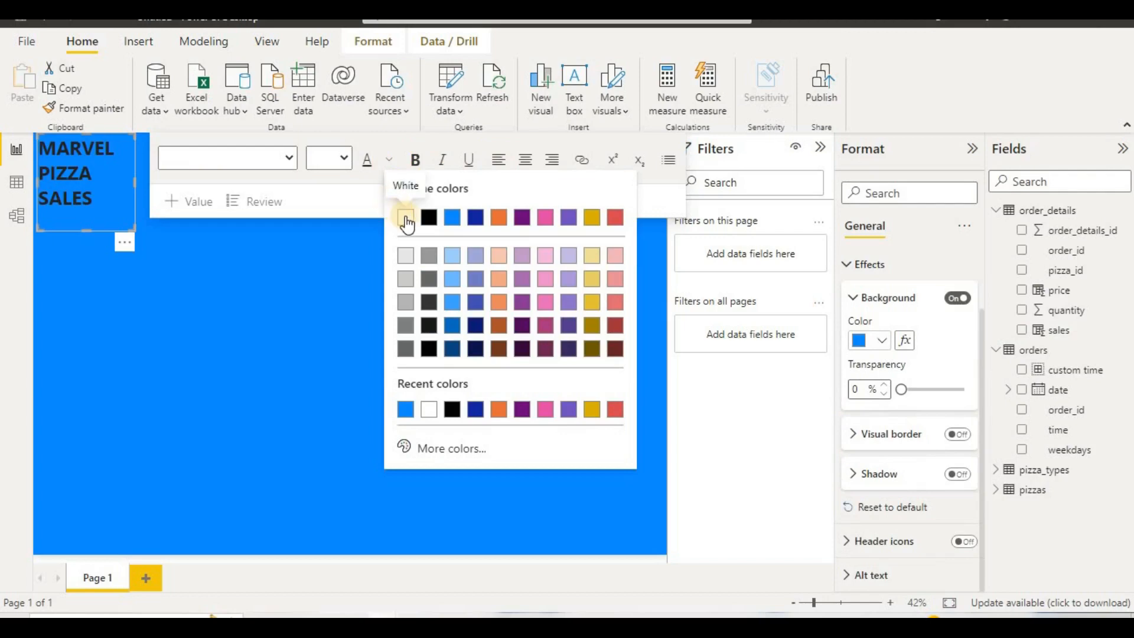
click(405, 218)
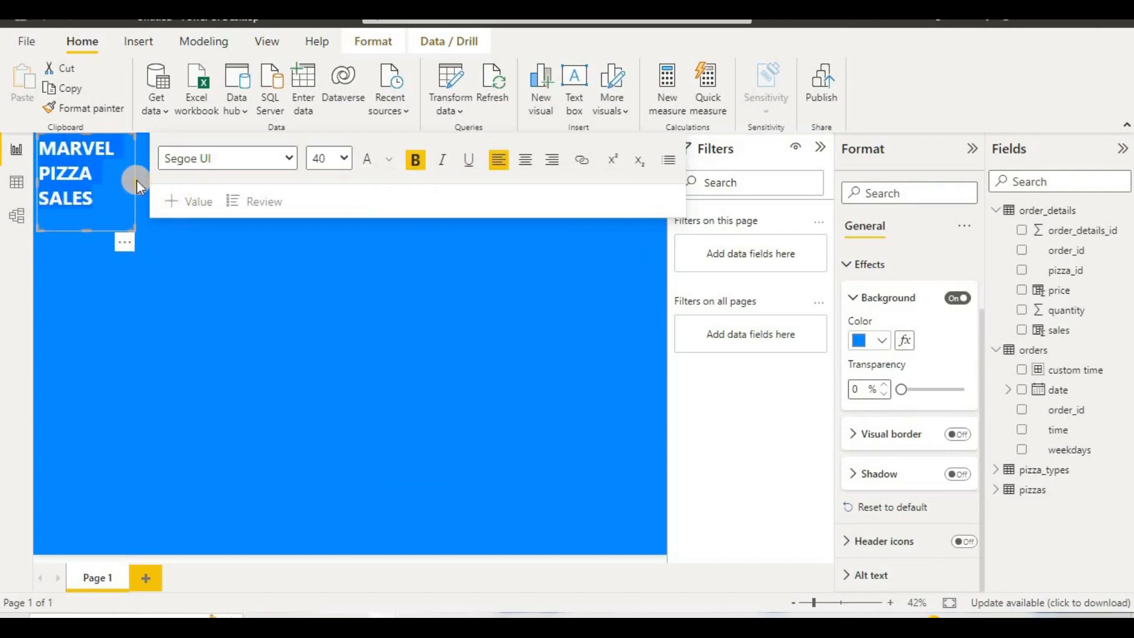
Step: Stretch the title text box across nearly the full page width and reduce its height to a single-line banner
drag(525, 186, 652, 172)
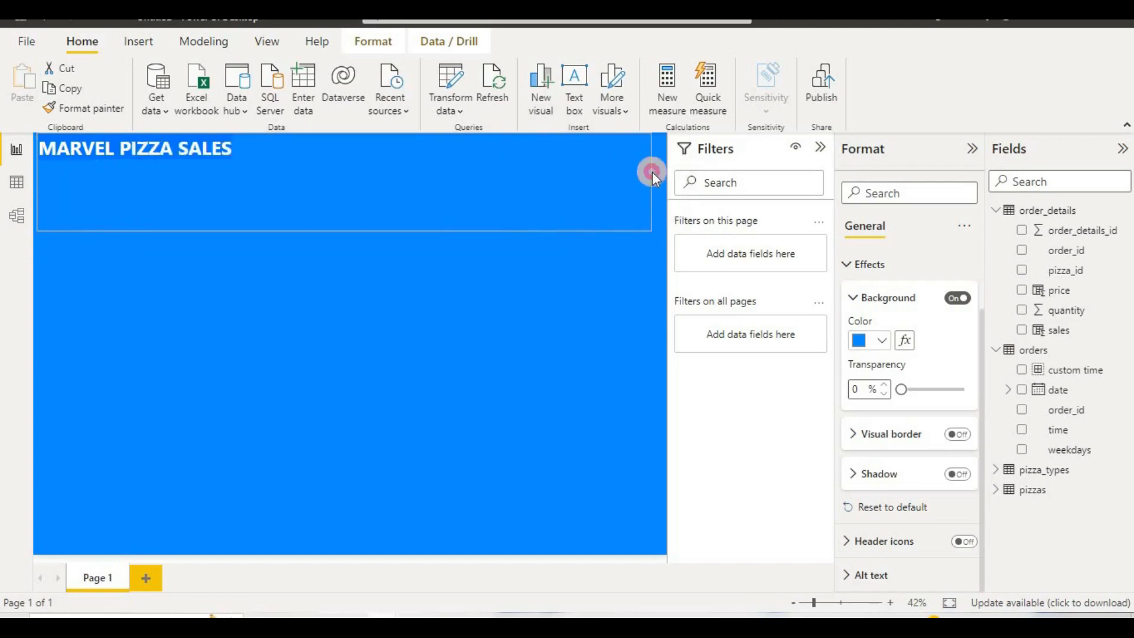
drag(341, 230, 347, 168)
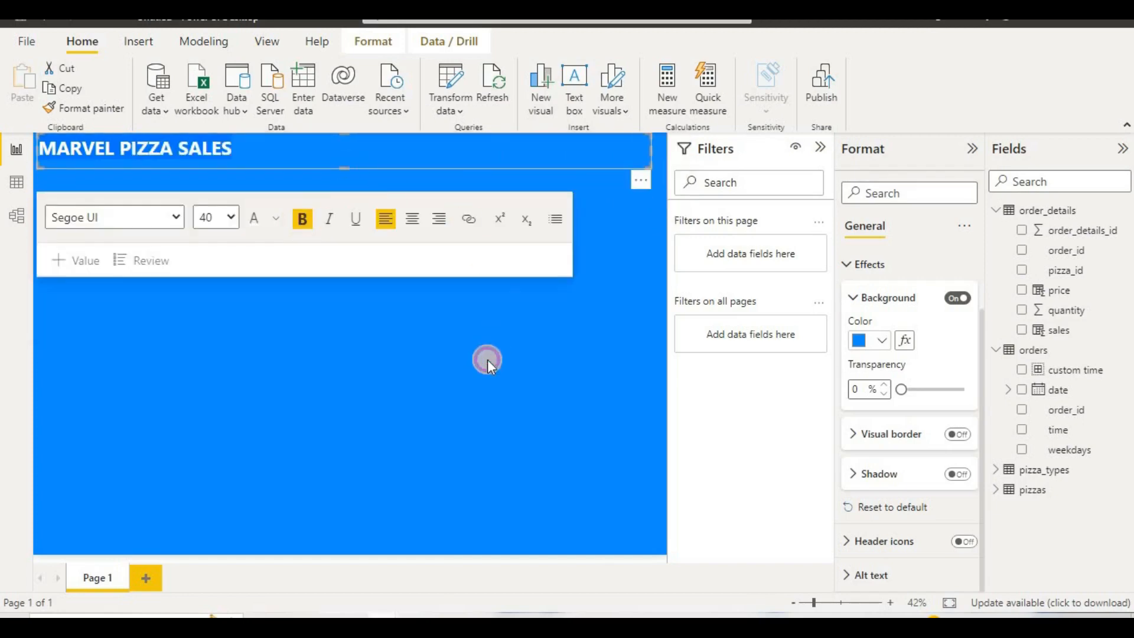
click(487, 359)
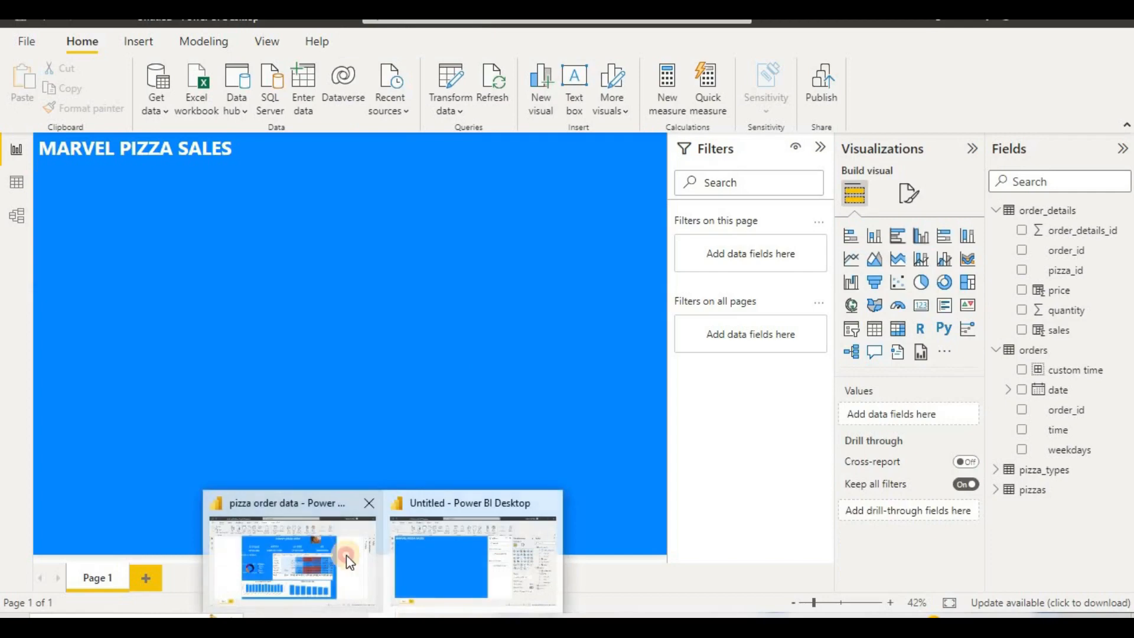
Step: Review the finished dashboard in the pizza order data report, then return to the untitled report
click(347, 555)
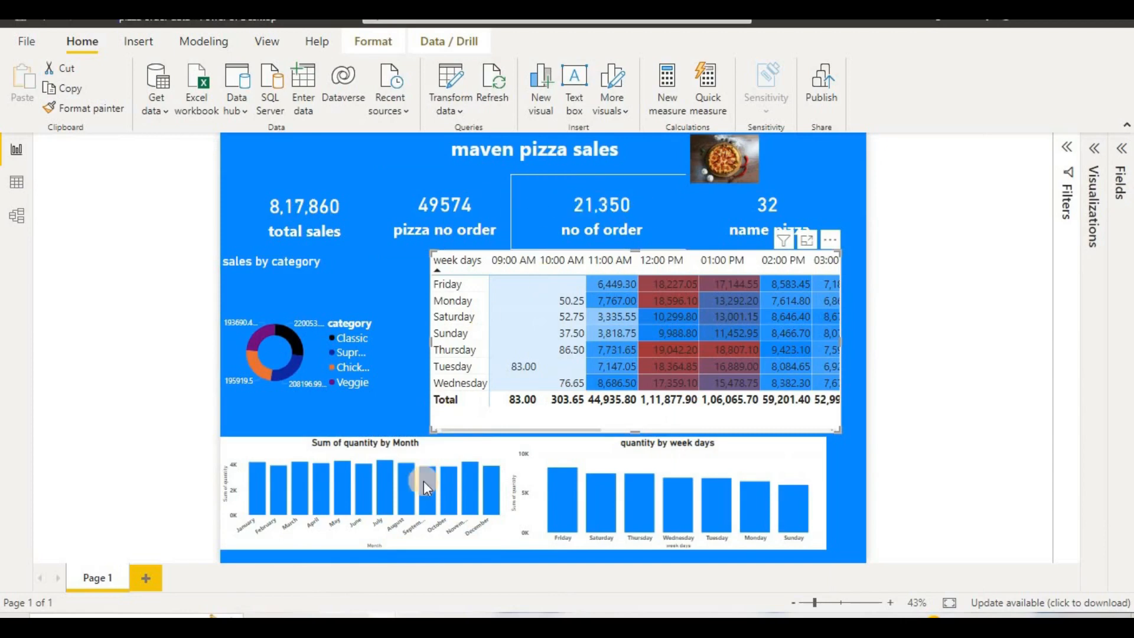
mouse_move(383, 617)
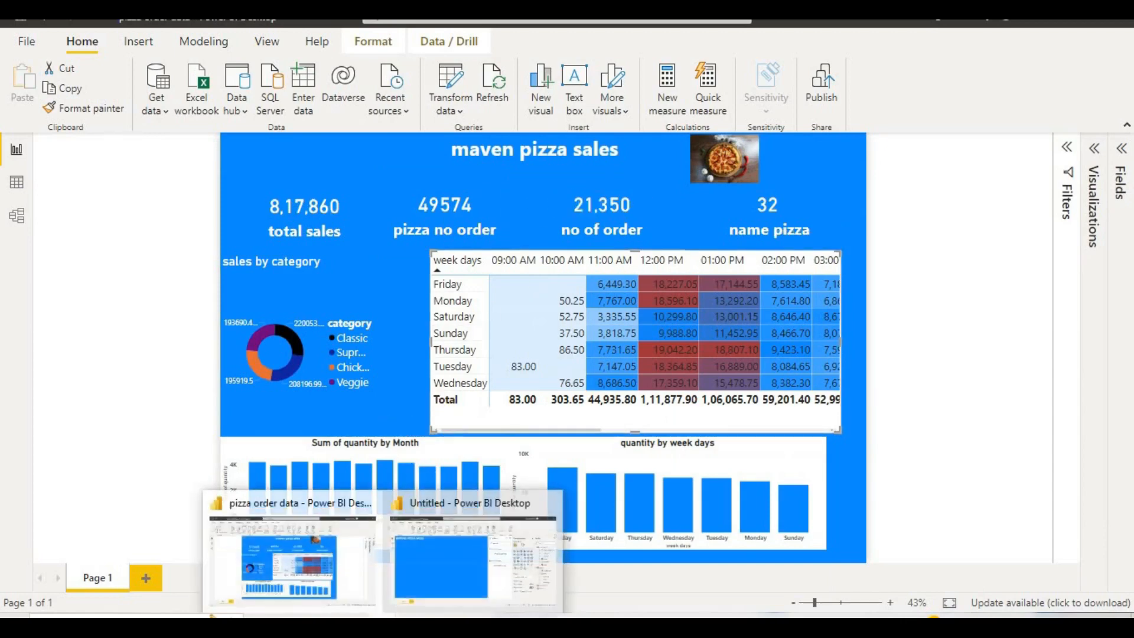
click(516, 557)
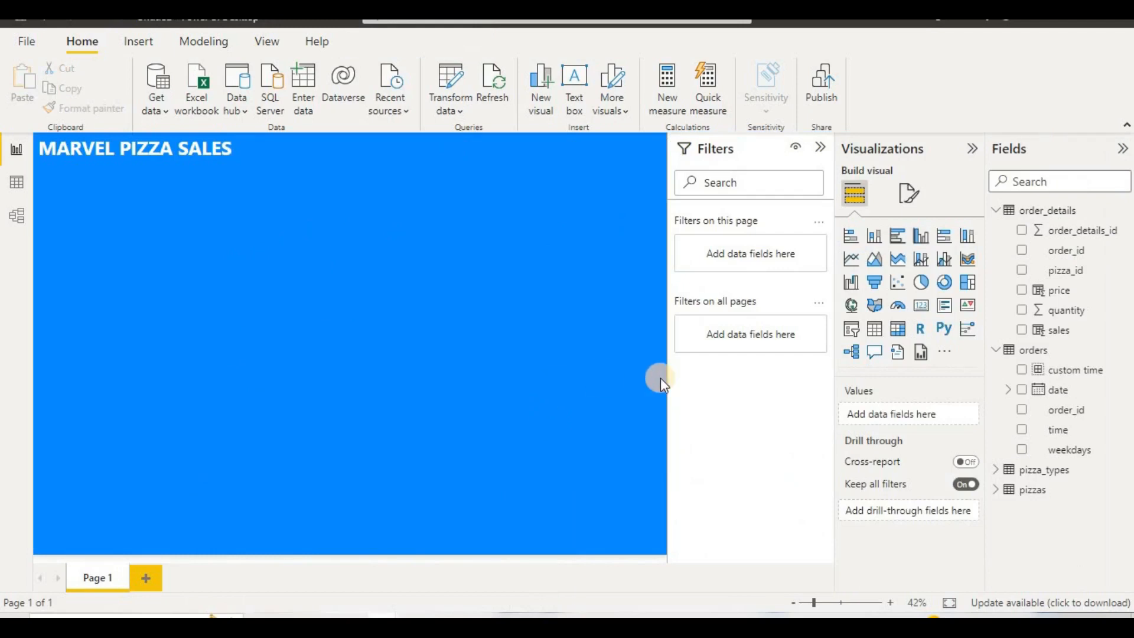
Step: Add a card visual showing the sum of sales below the title and narrow it to about a quarter of its width
click(922, 312)
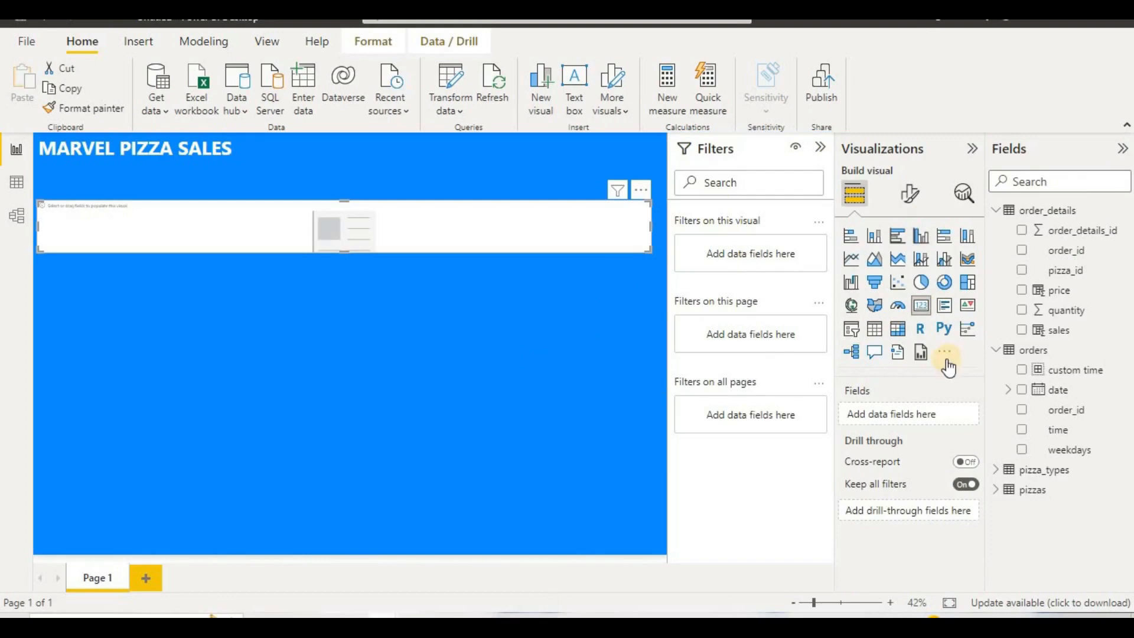
drag(1071, 343, 925, 430)
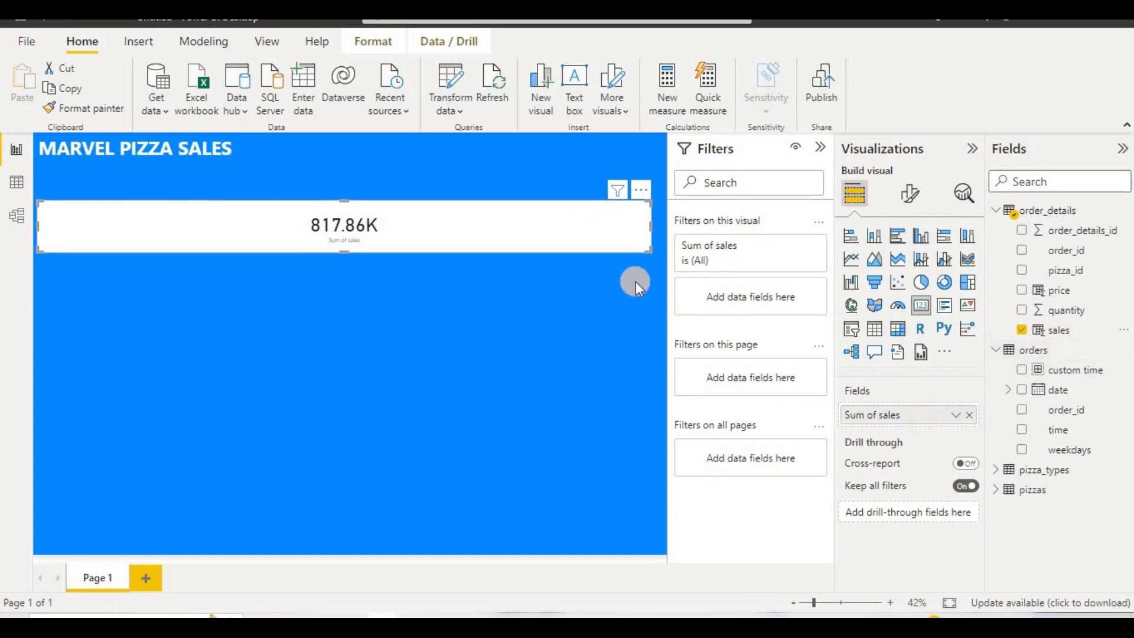
drag(650, 226, 176, 216)
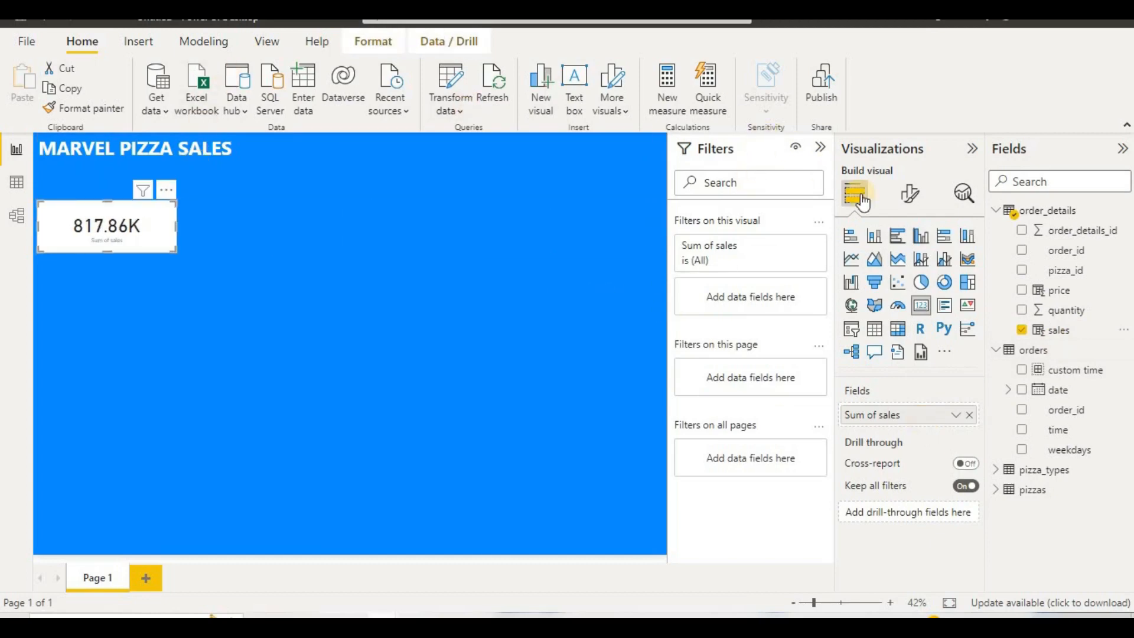
Step: Format the sales card's category label as bold with a font size of 32
click(904, 195)
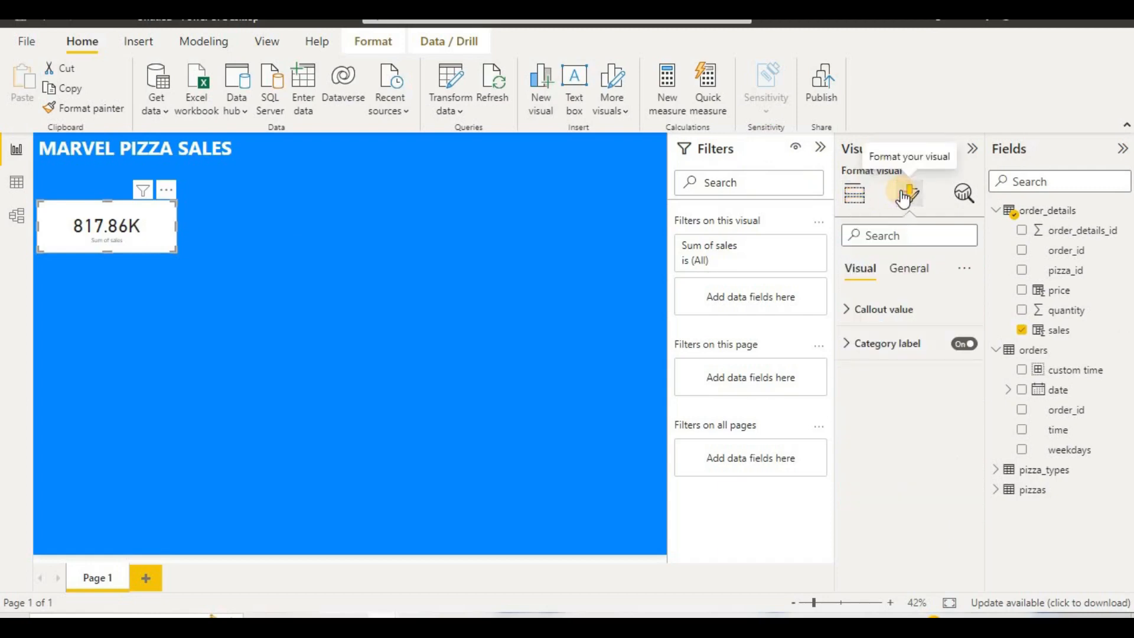
click(886, 316)
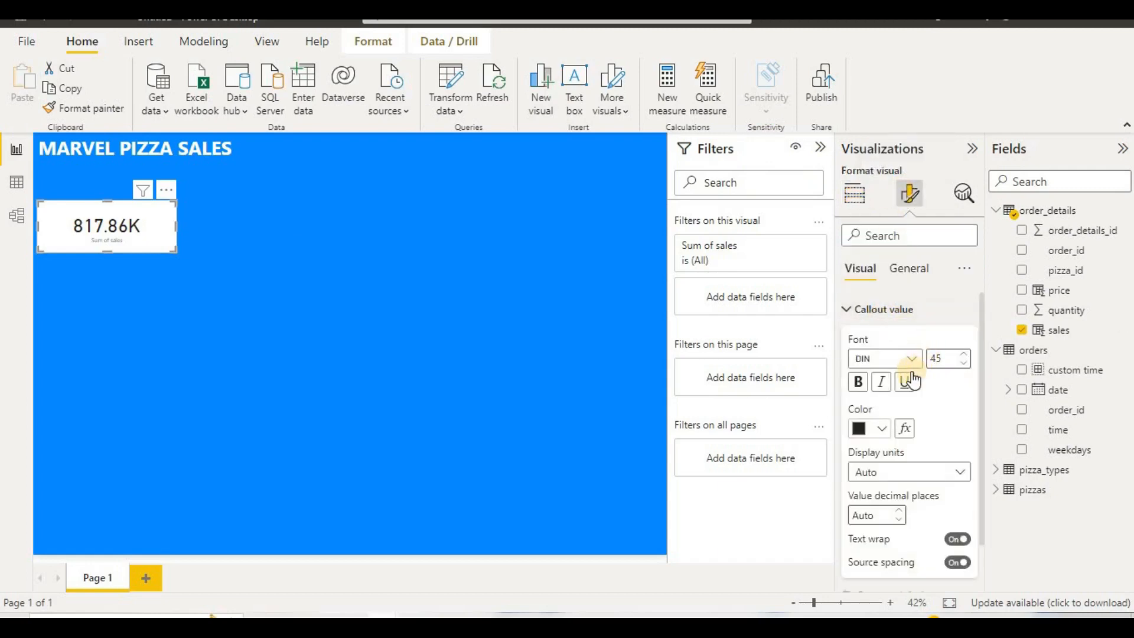
scroll(909, 387, down, 1)
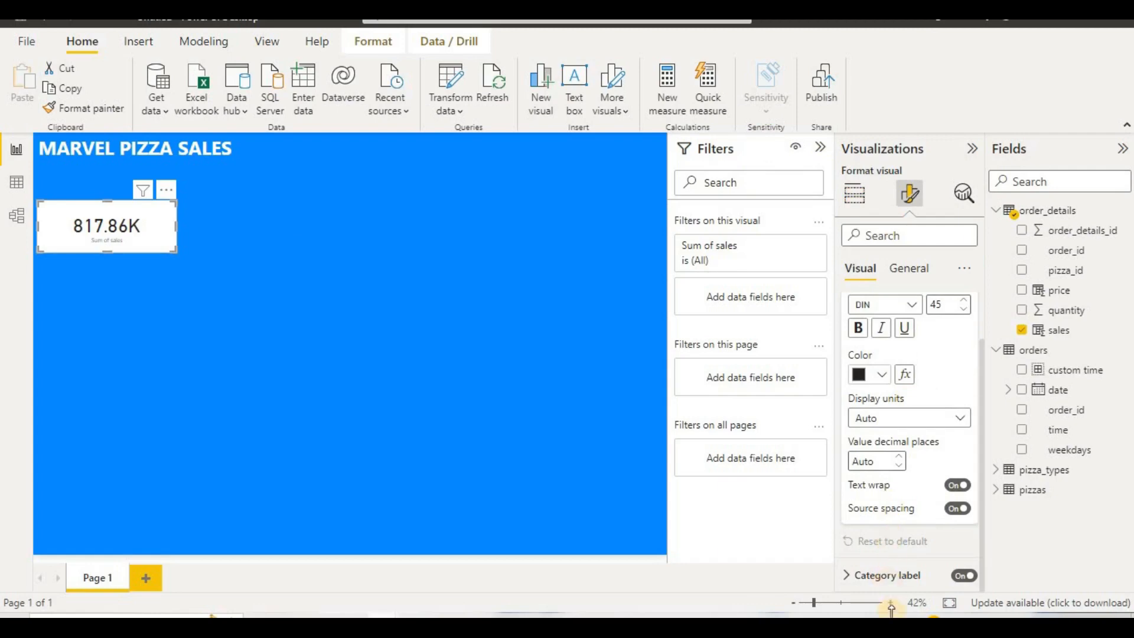
click(897, 576)
scroll(899, 576, down, 3)
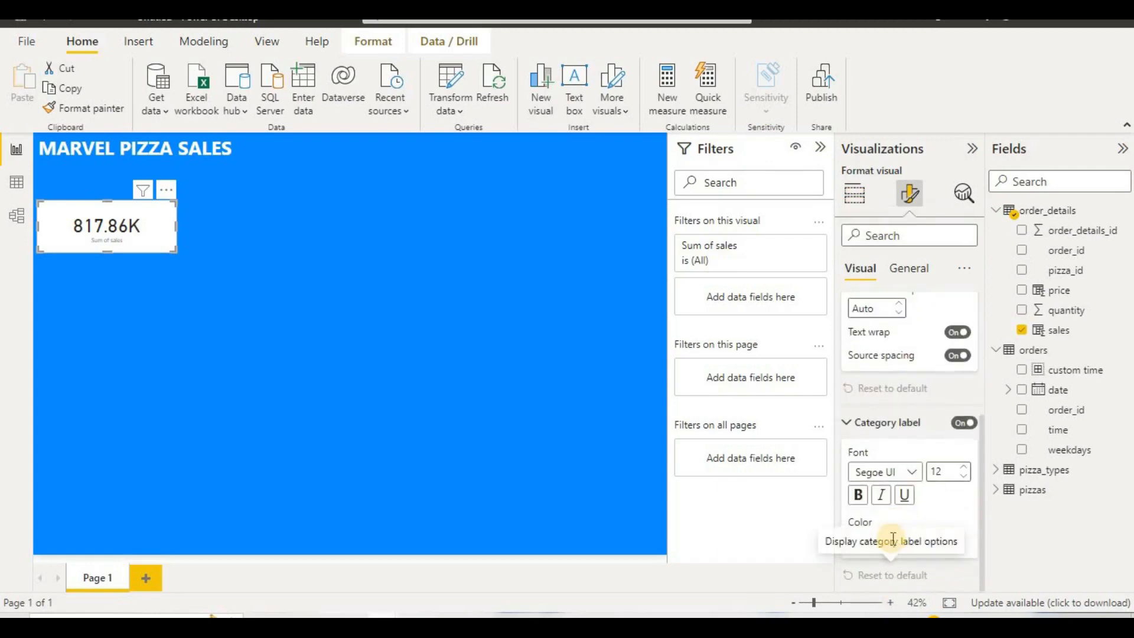
click(939, 470)
drag(940, 471, 931, 478)
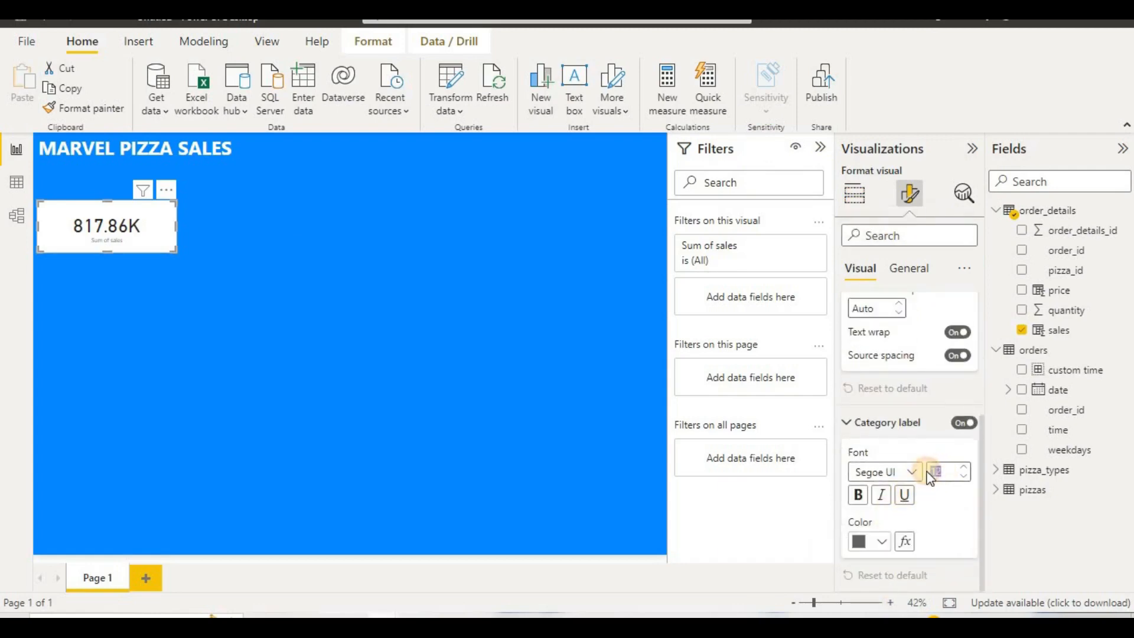
text(22)
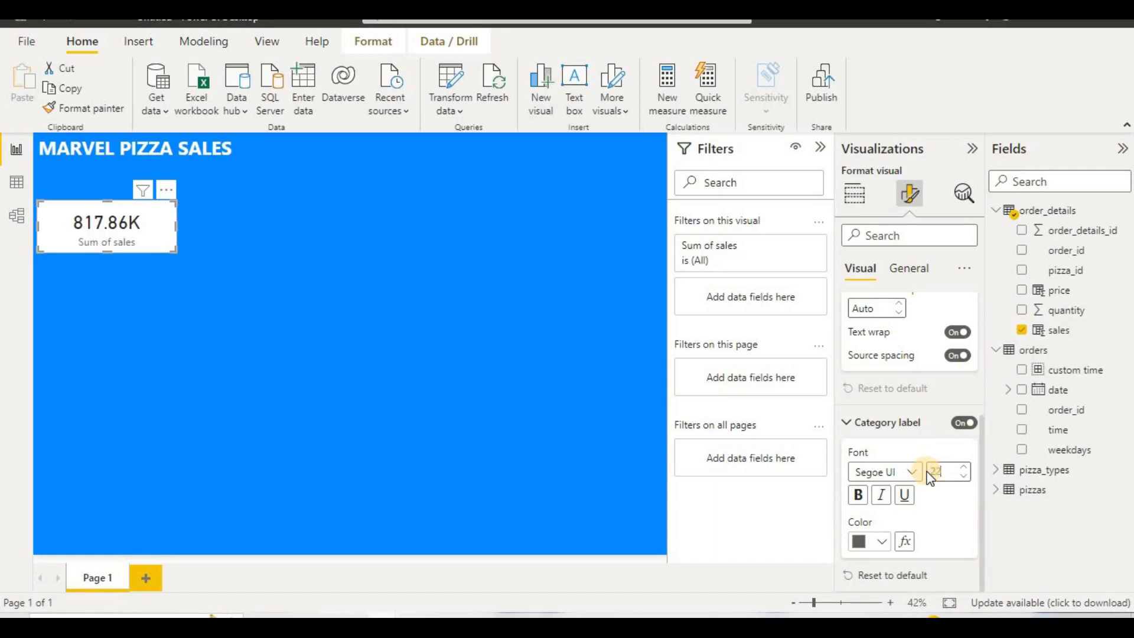
click(860, 498)
drag(938, 471, 914, 479)
text(3)
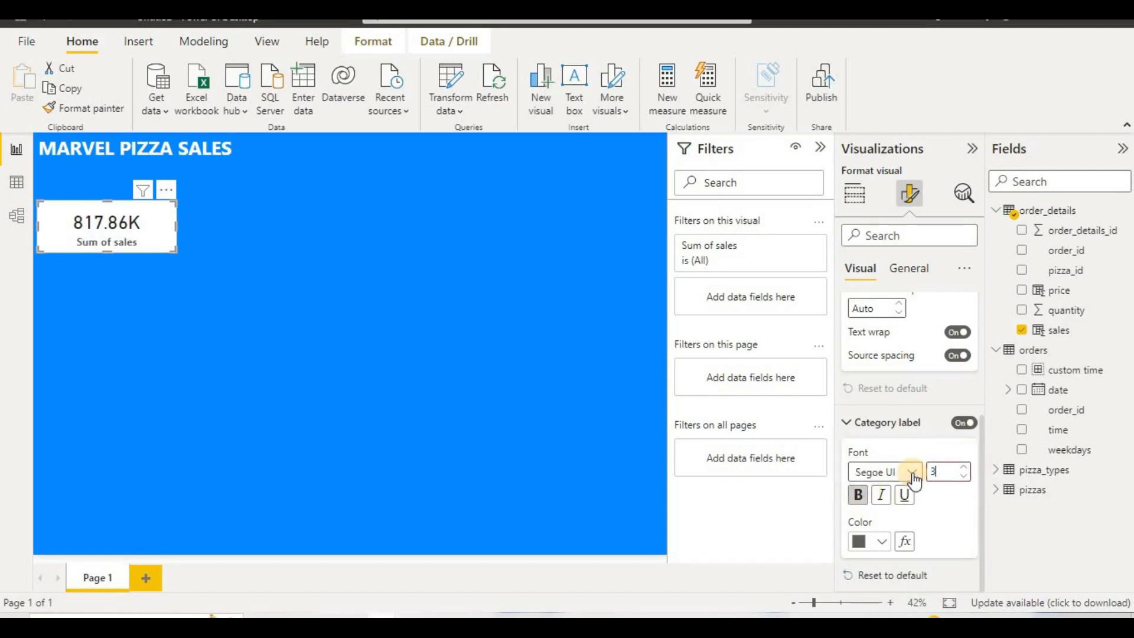
text(2)
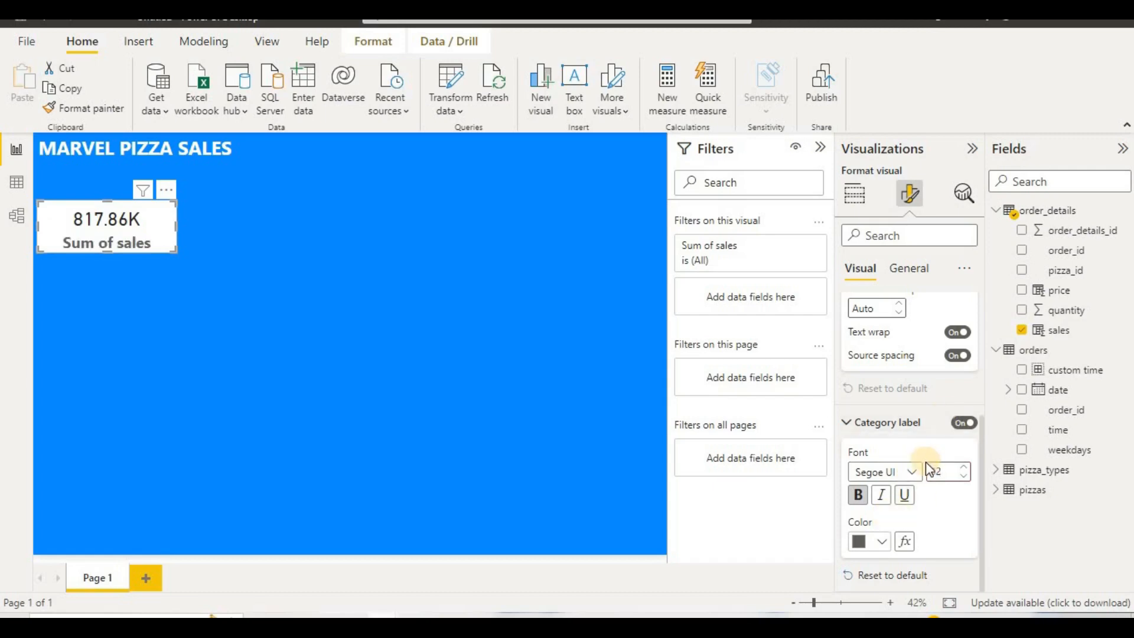
Step: Set the sales card's background color to the same blue as the canvas
scroll(926, 448, up, 3)
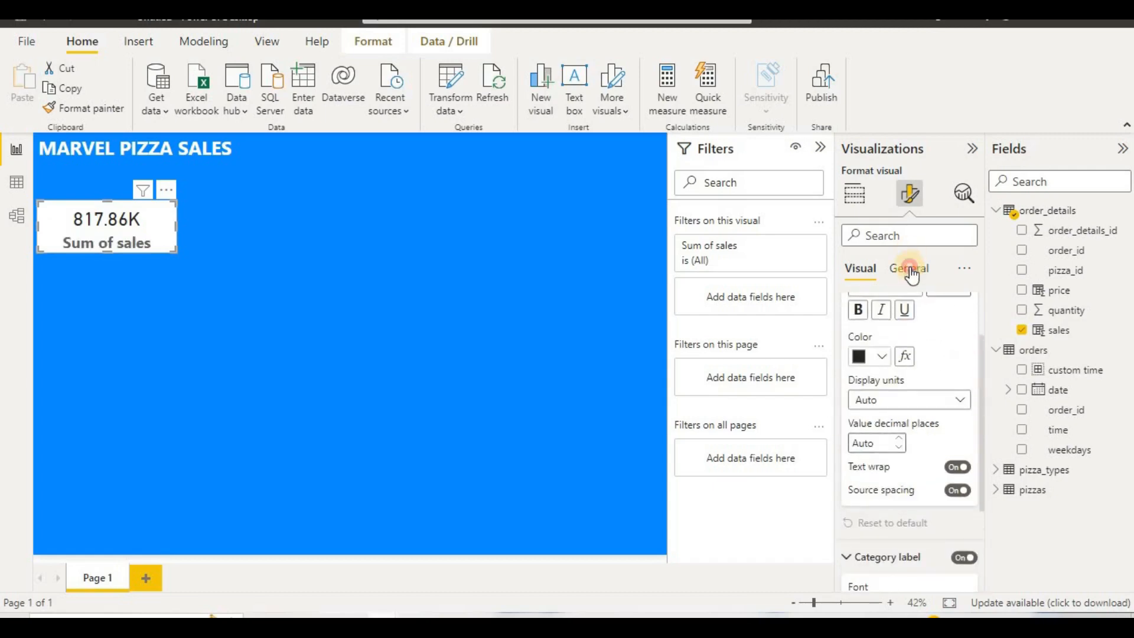
click(911, 273)
click(873, 375)
scroll(889, 343, down, 2)
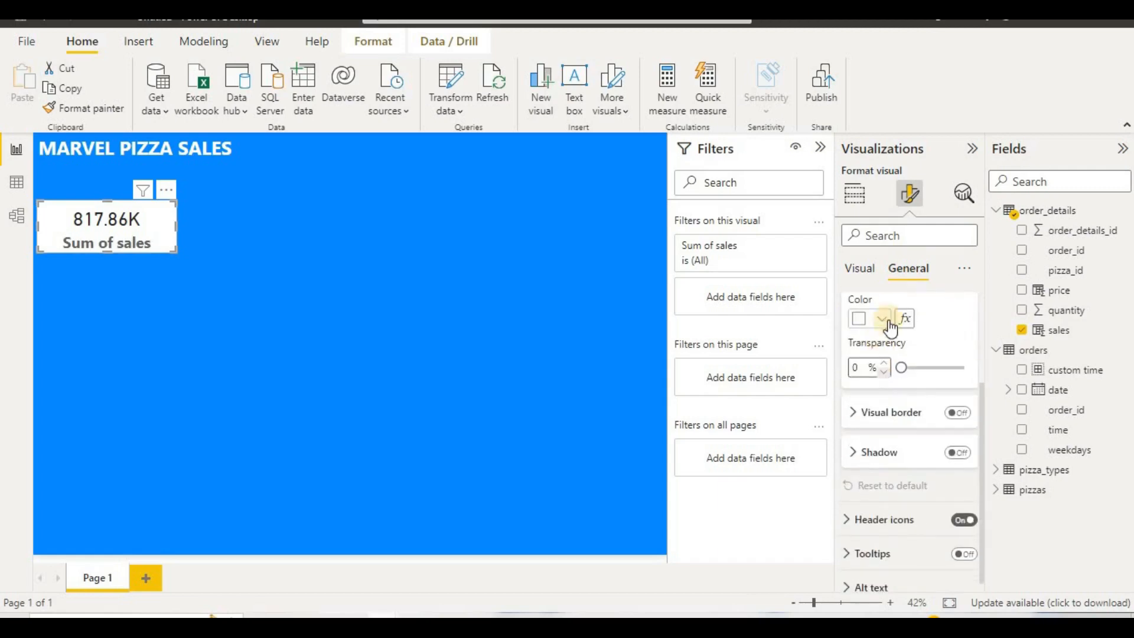
click(883, 319)
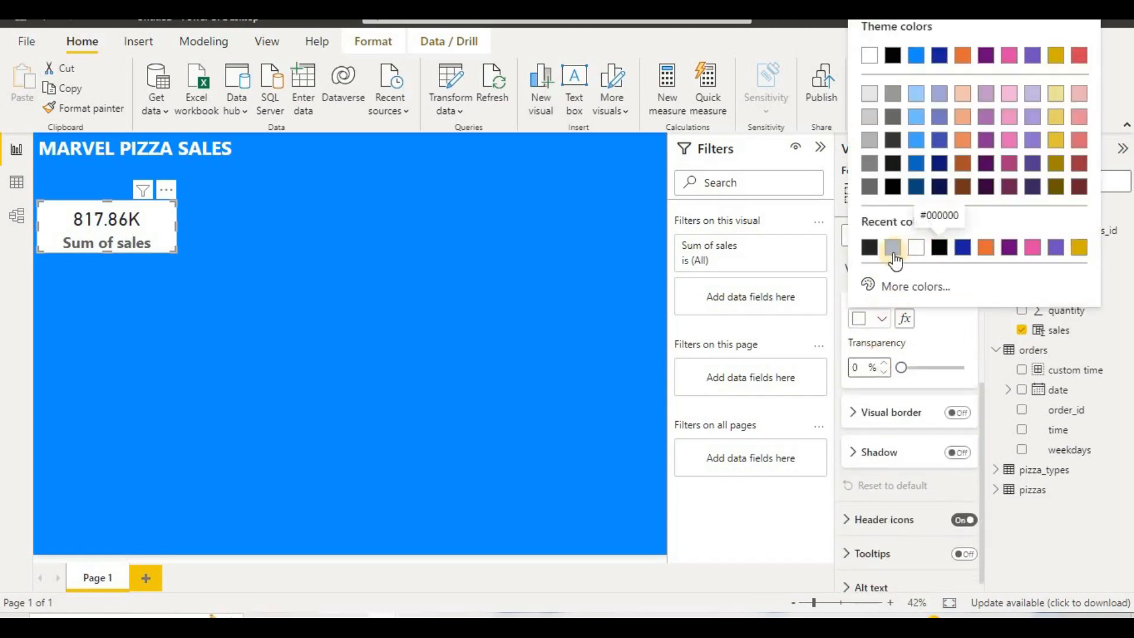
click(893, 250)
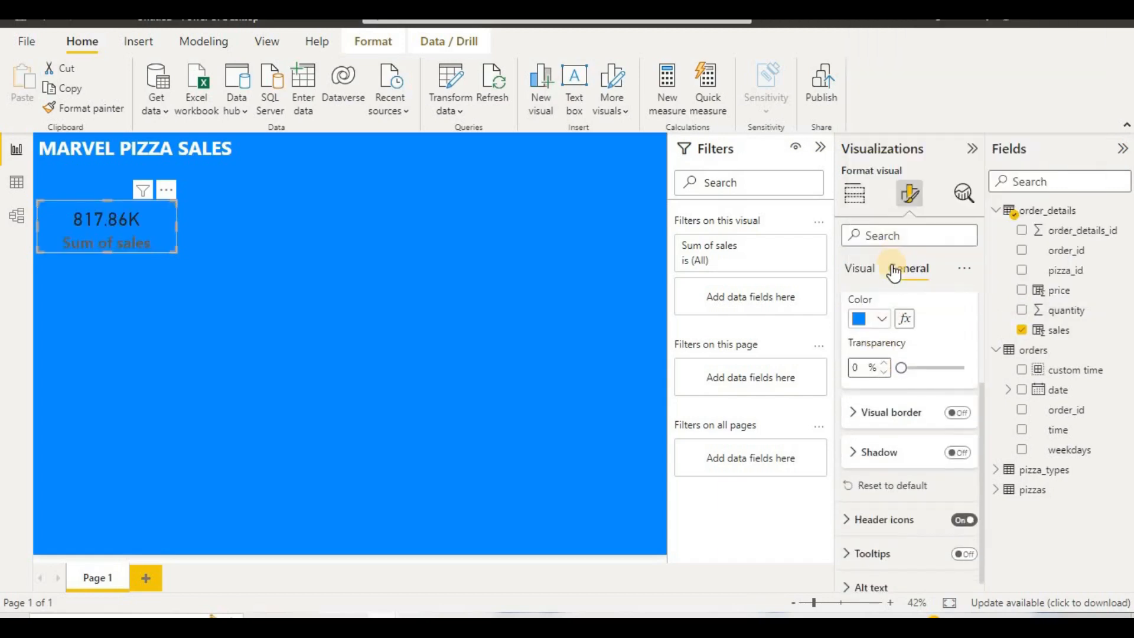
Step: Set the sales card's category label and callout value colors to white
click(861, 268)
scroll(925, 426, down, 2)
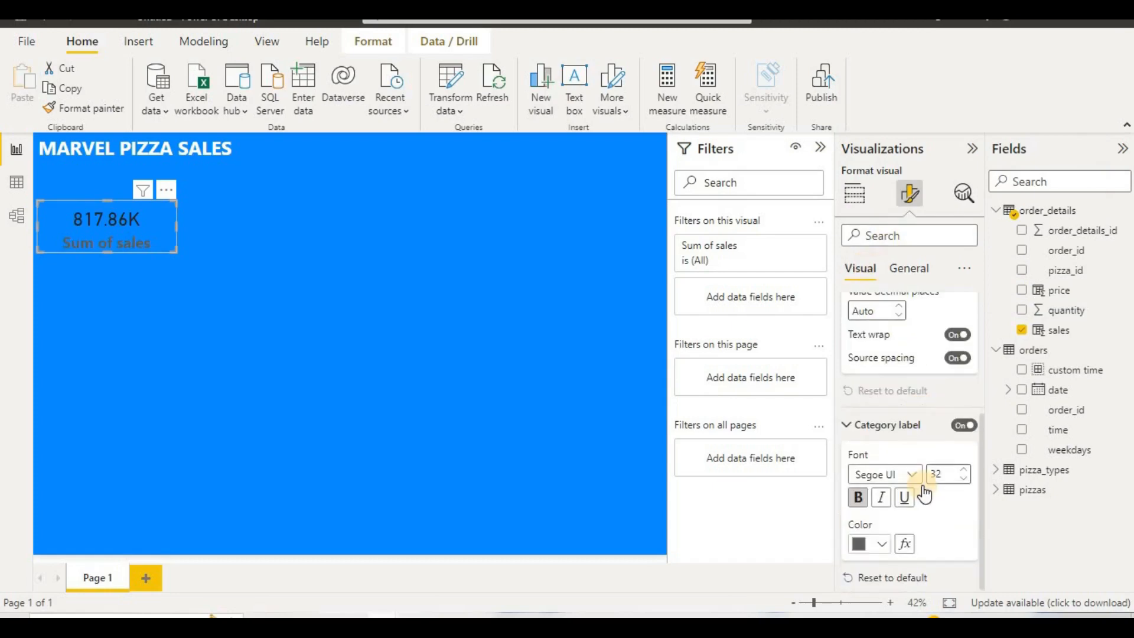
click(877, 543)
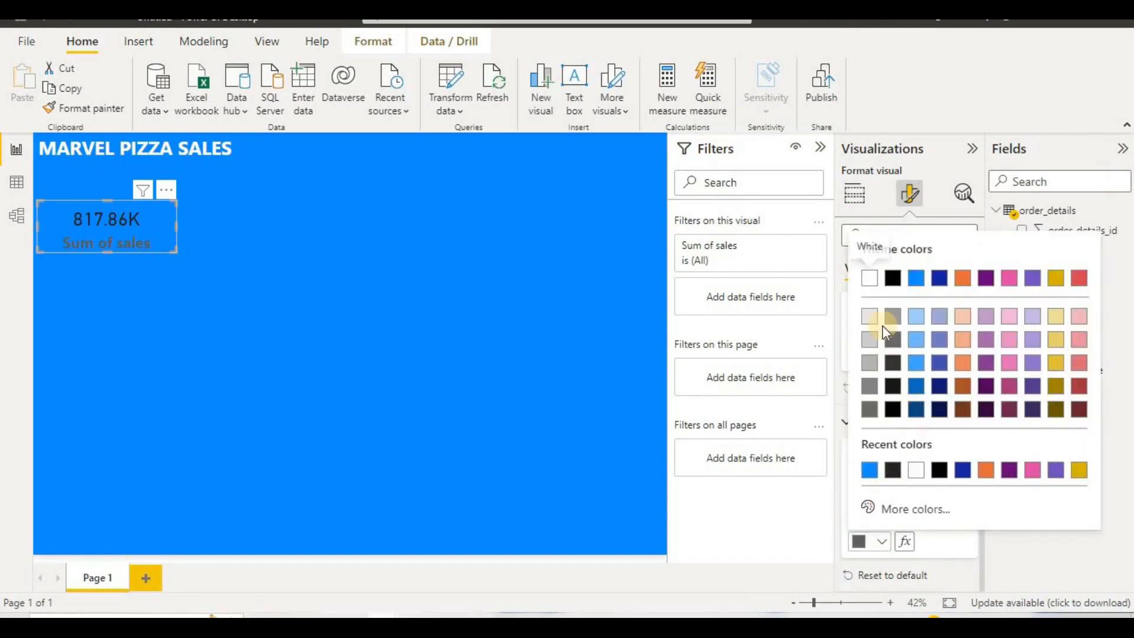
click(869, 278)
scroll(901, 473, up, 4)
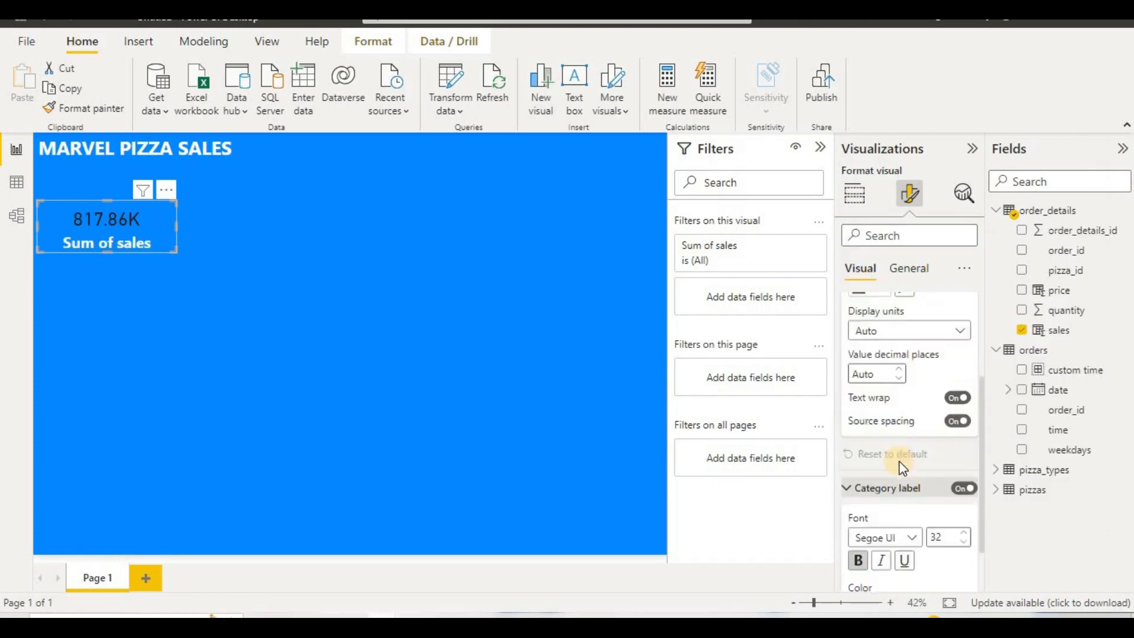
click(884, 428)
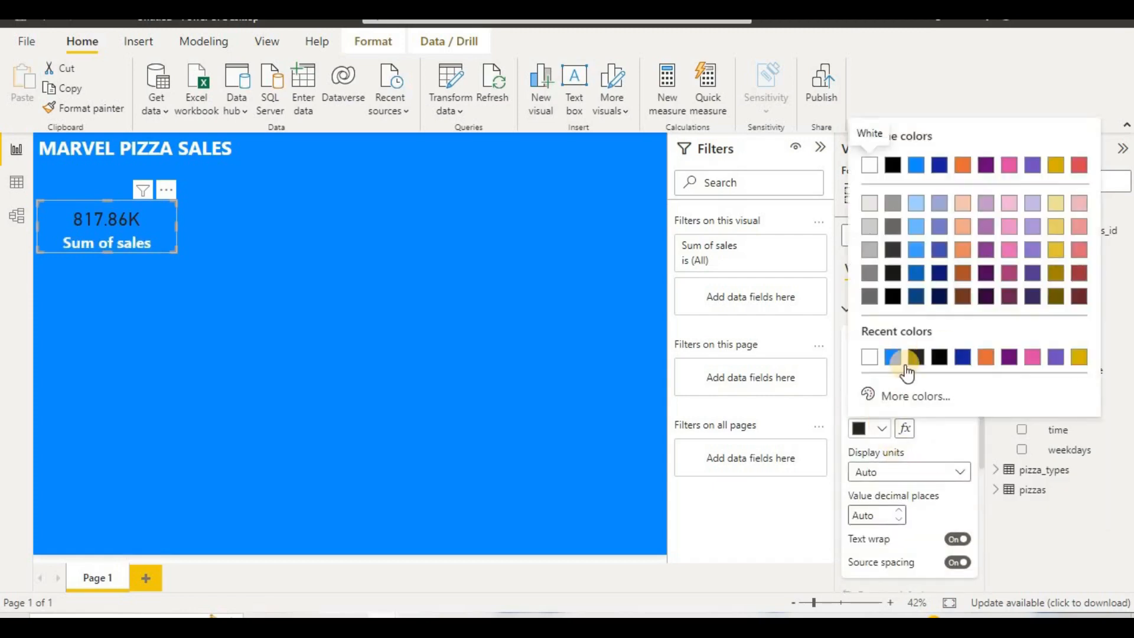
click(877, 359)
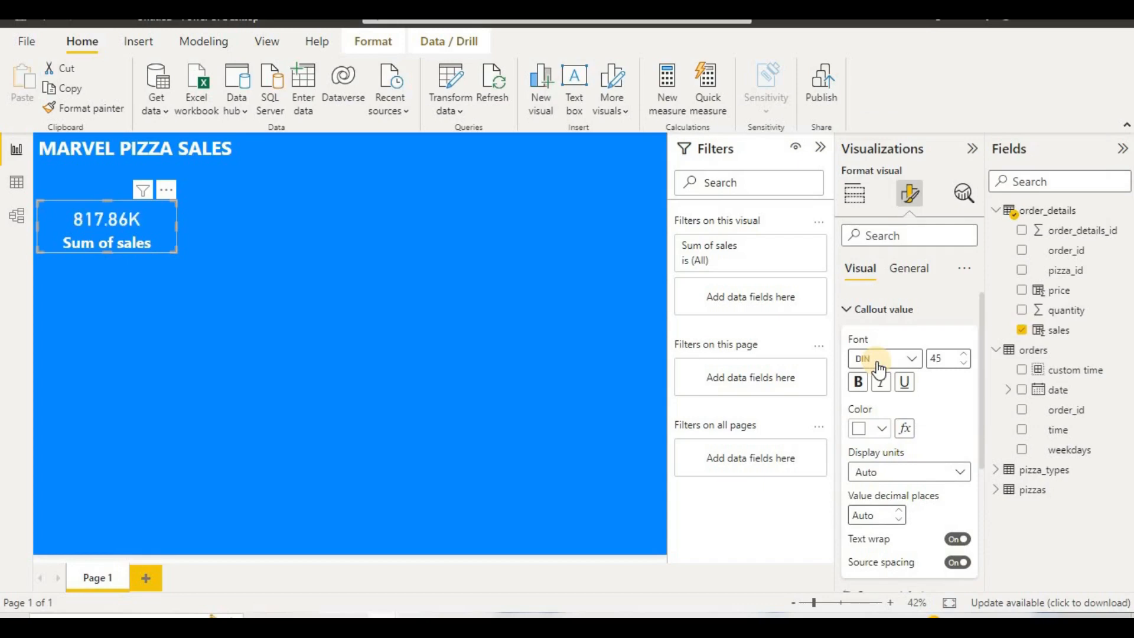
click(504, 335)
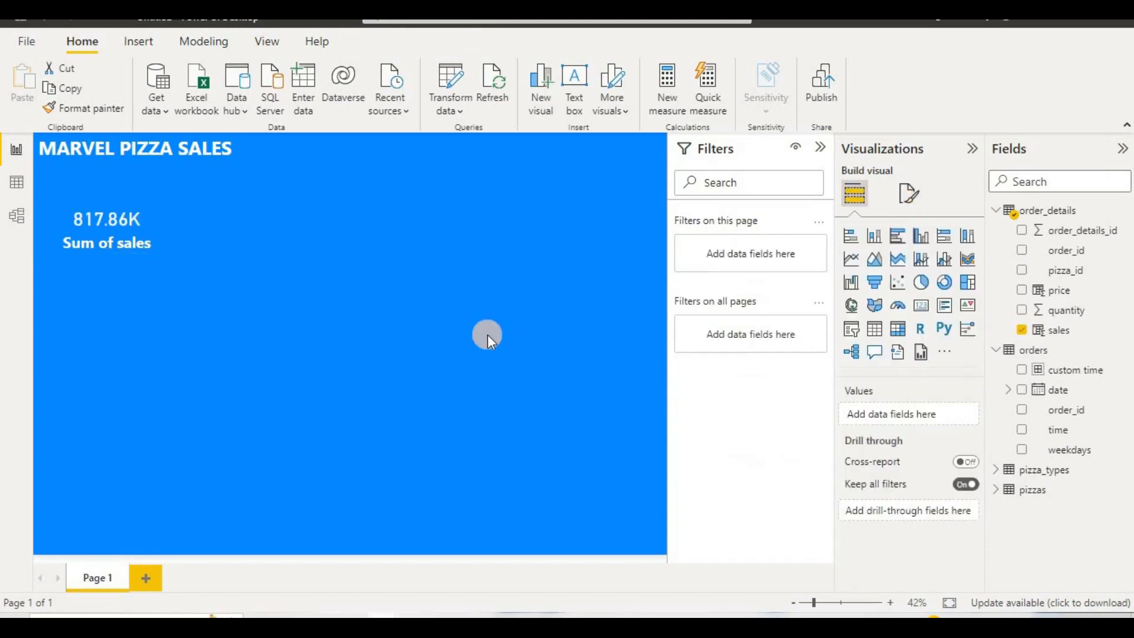
Step: Duplicate the sales card three times and arrange the copies in a row beside the original below the title
click(126, 235)
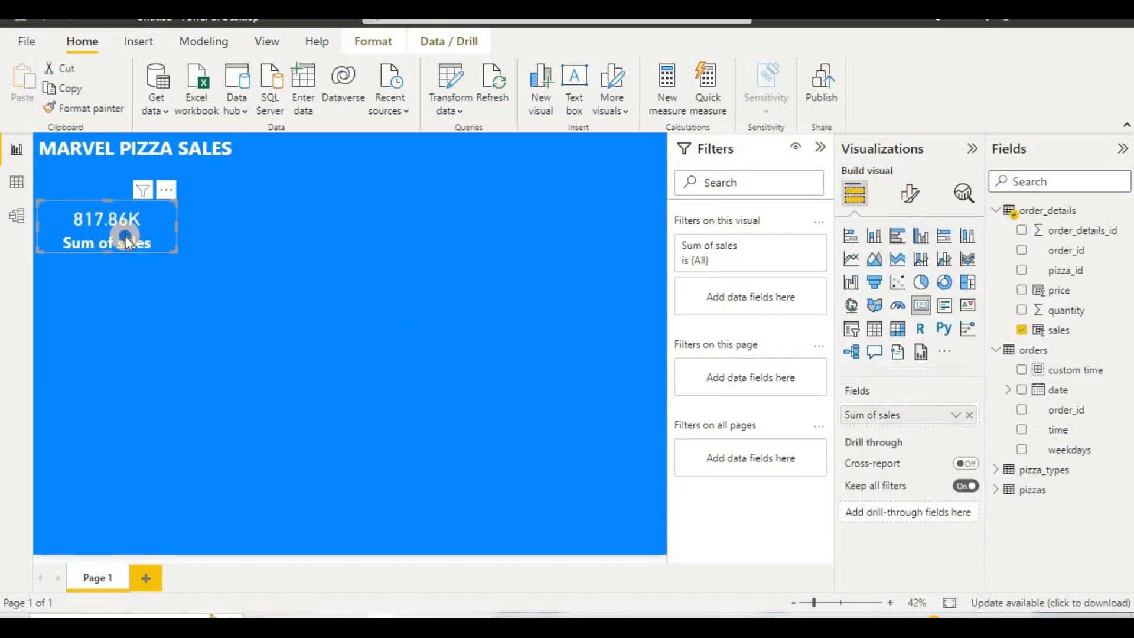
right_click(125, 235)
click(207, 307)
key(ctrl+c)
key(ctrl+v)
drag(150, 236, 435, 233)
key(ctrl+v)
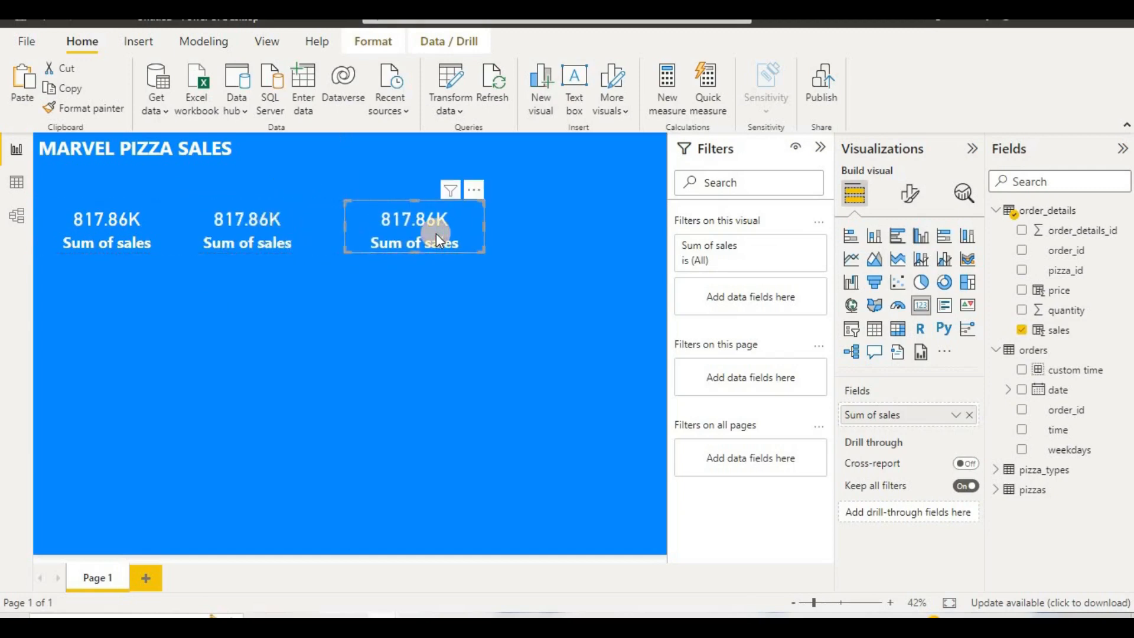
drag(584, 234, 602, 234)
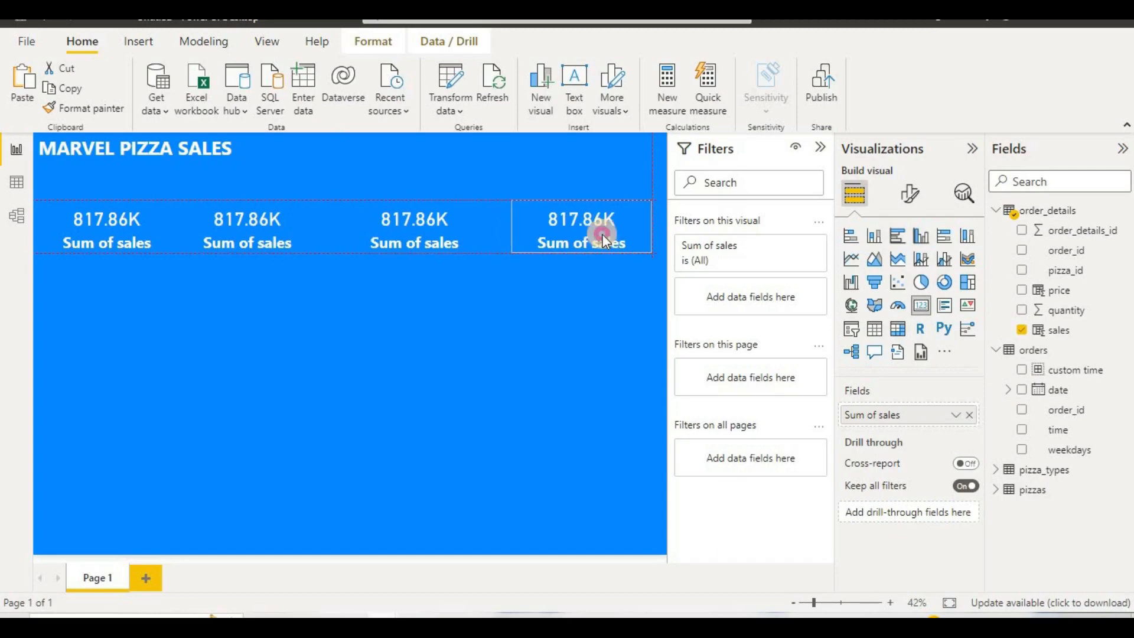
Step: Rename the first card's field to "sales"
click(264, 239)
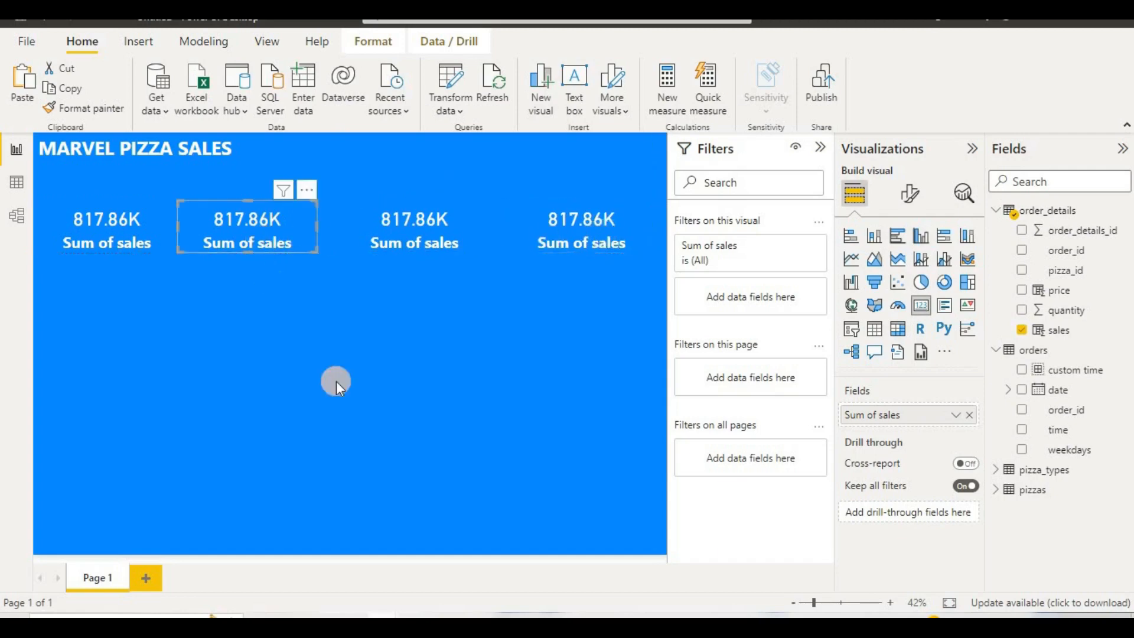
click(155, 226)
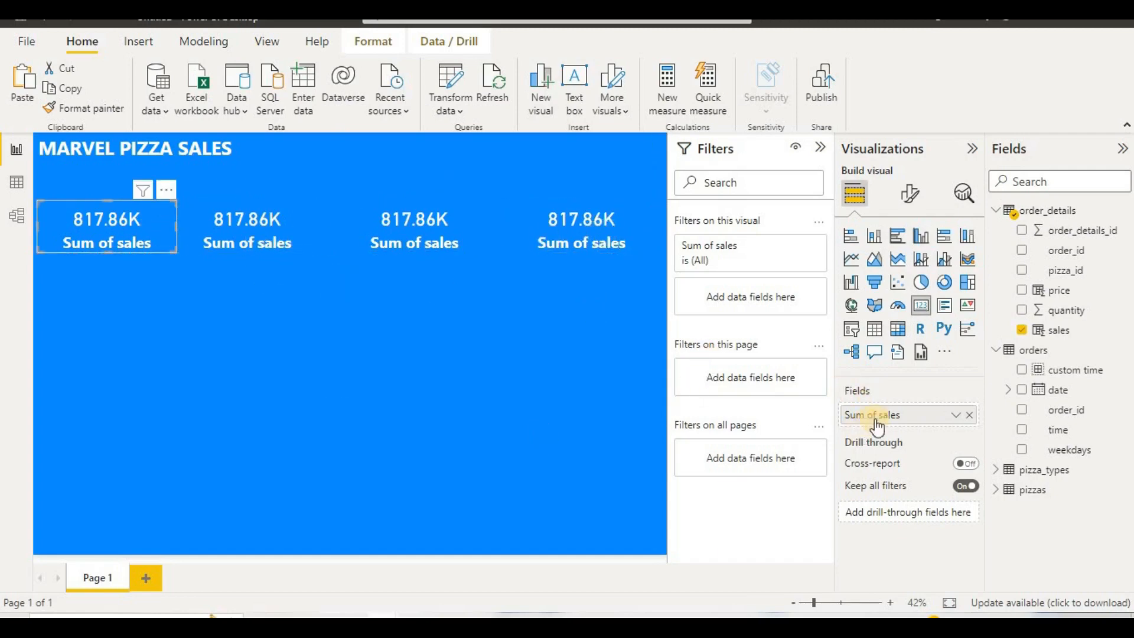
double_click(896, 416)
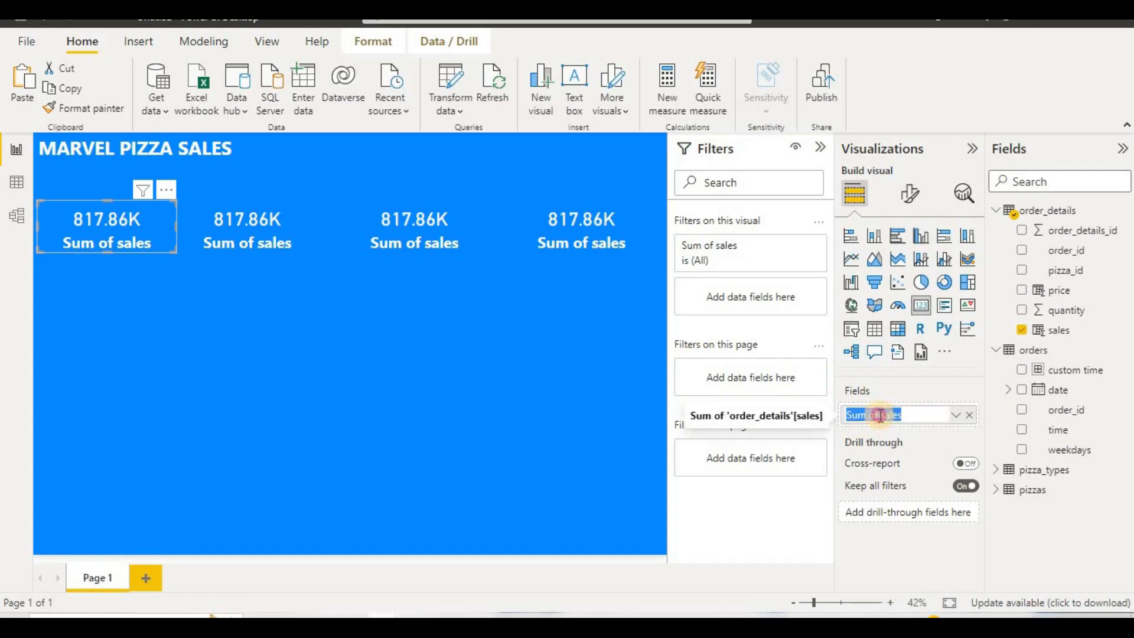
click(880, 416)
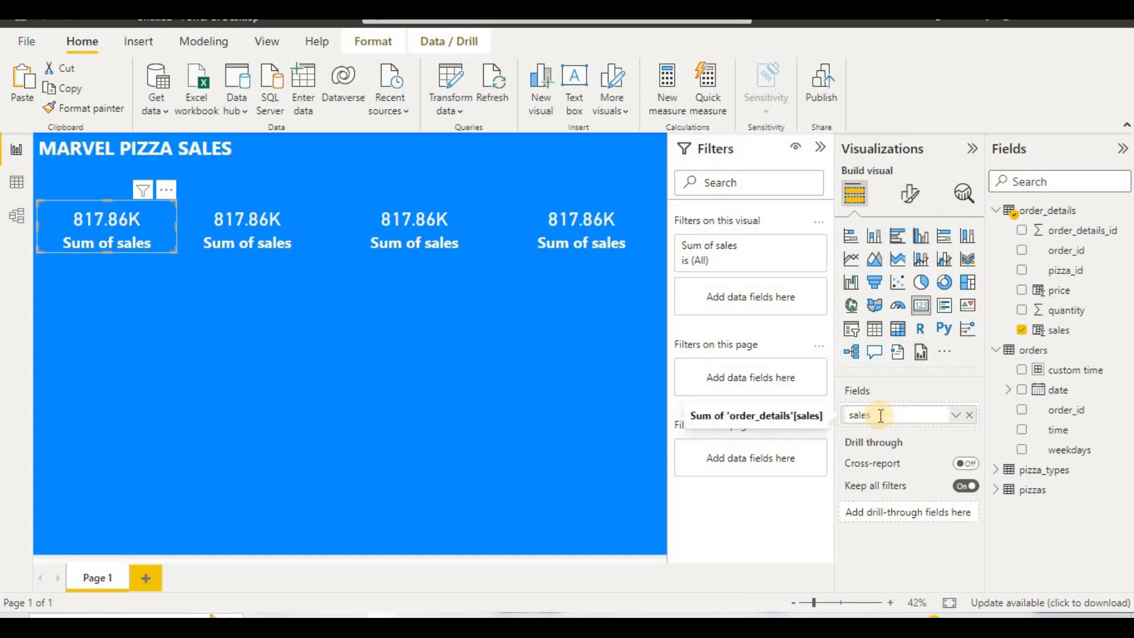
key(Return)
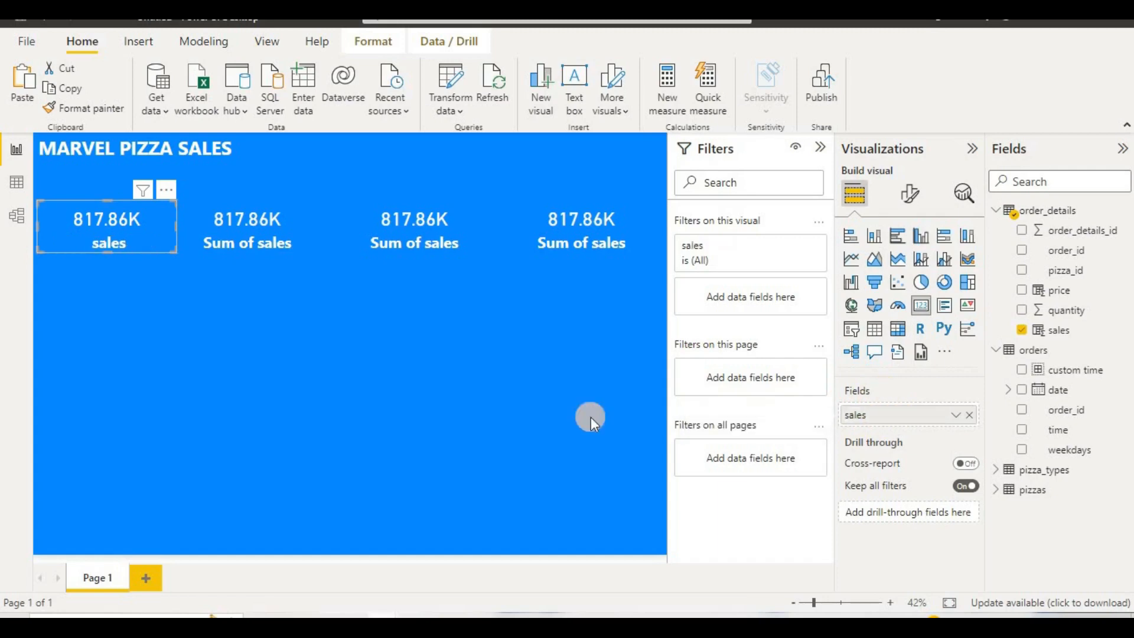
Step: Replace the second card's sales field with price from order_details and rename it to "price"
click(300, 230)
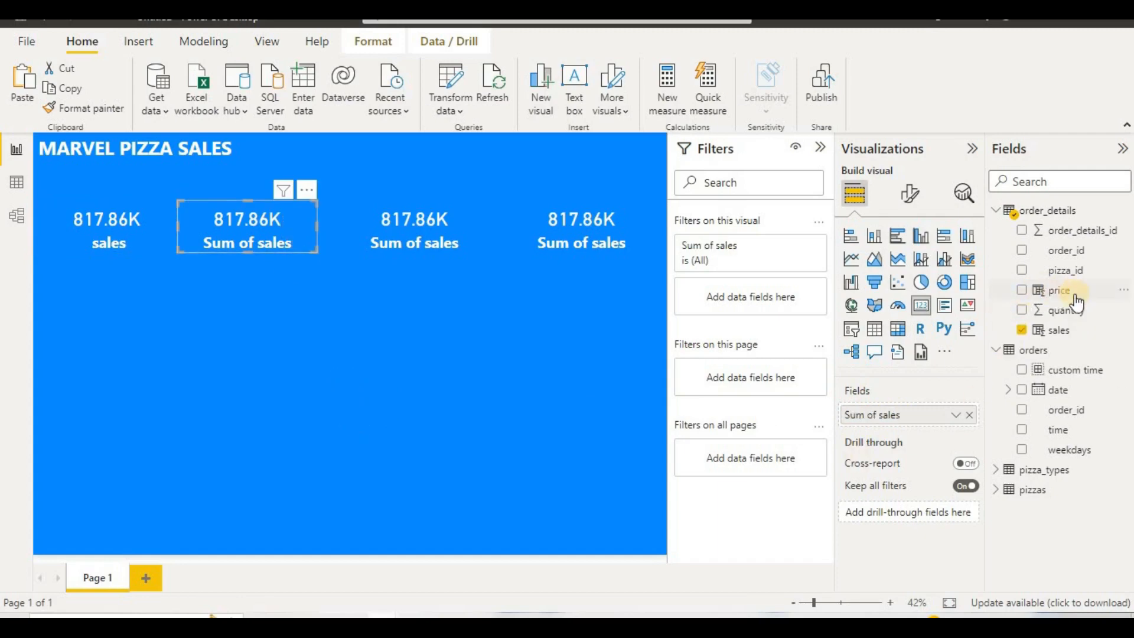
drag(1060, 314, 957, 416)
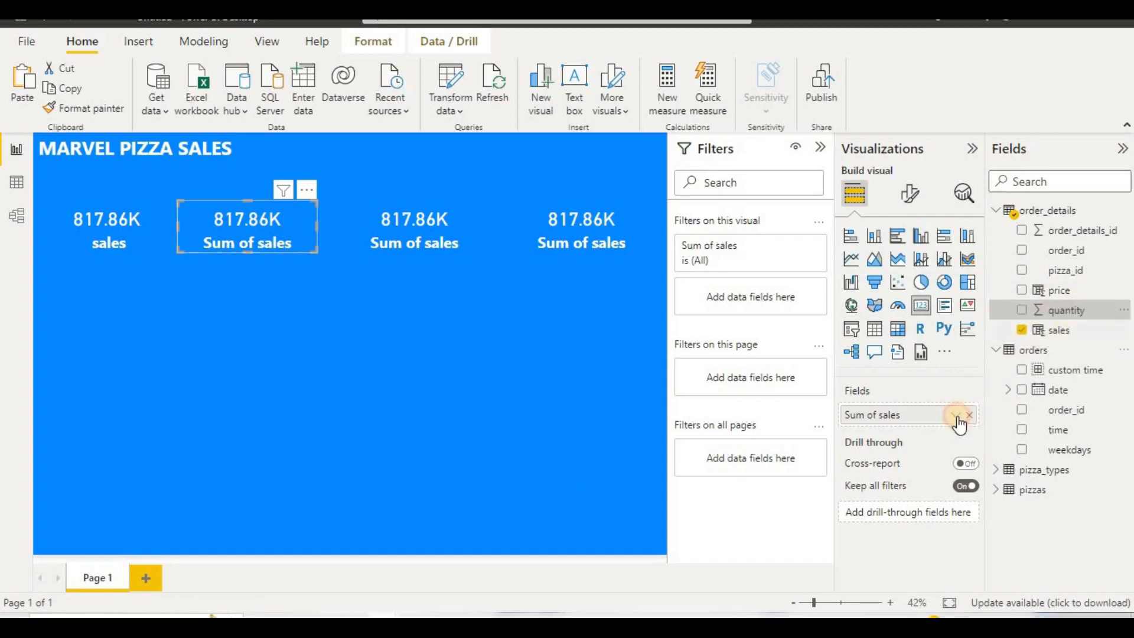
click(970, 414)
drag(1058, 290, 921, 424)
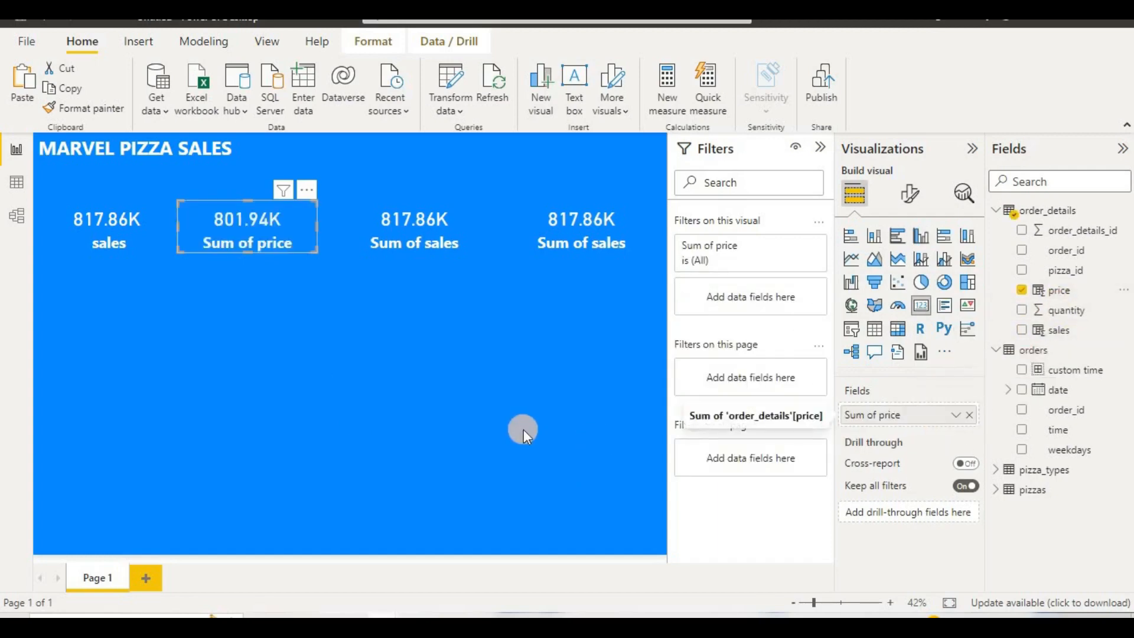
double_click(880, 417)
click(880, 416)
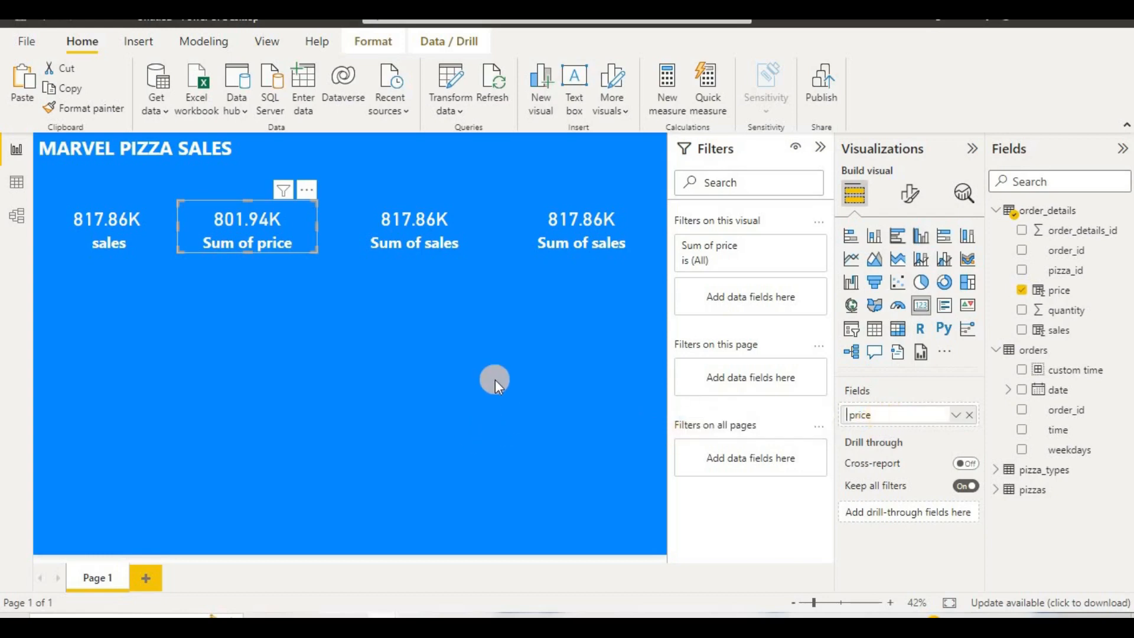
Step: Set the sales card's callout value to display units None with 0 decimal places
click(147, 246)
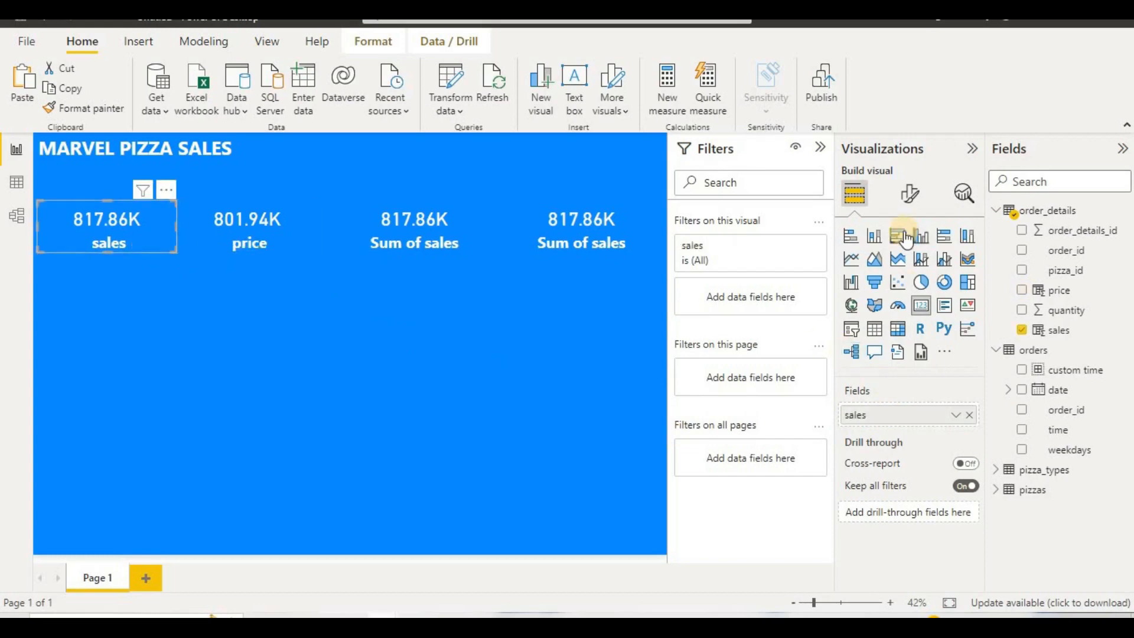
click(908, 198)
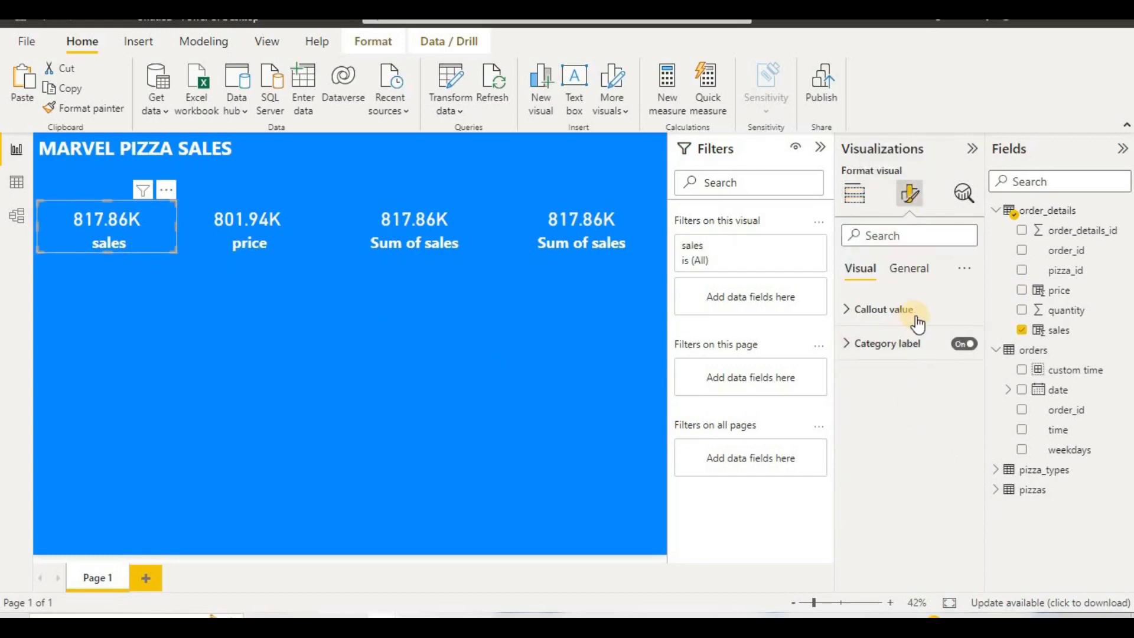
click(917, 324)
scroll(928, 408, down, 1)
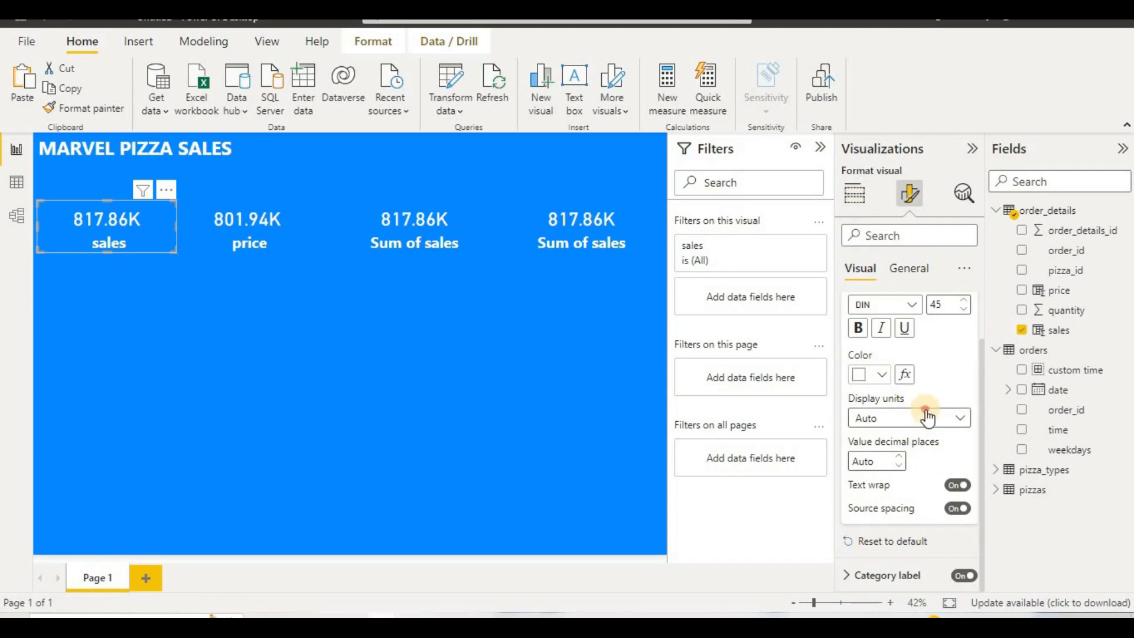
click(926, 417)
click(906, 458)
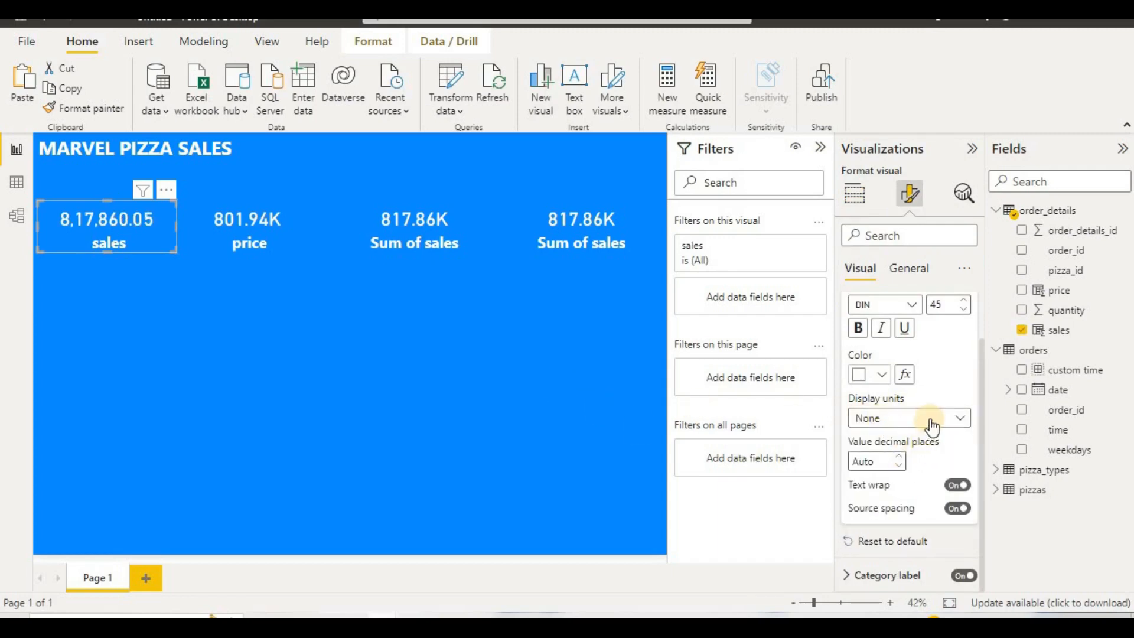
click(899, 464)
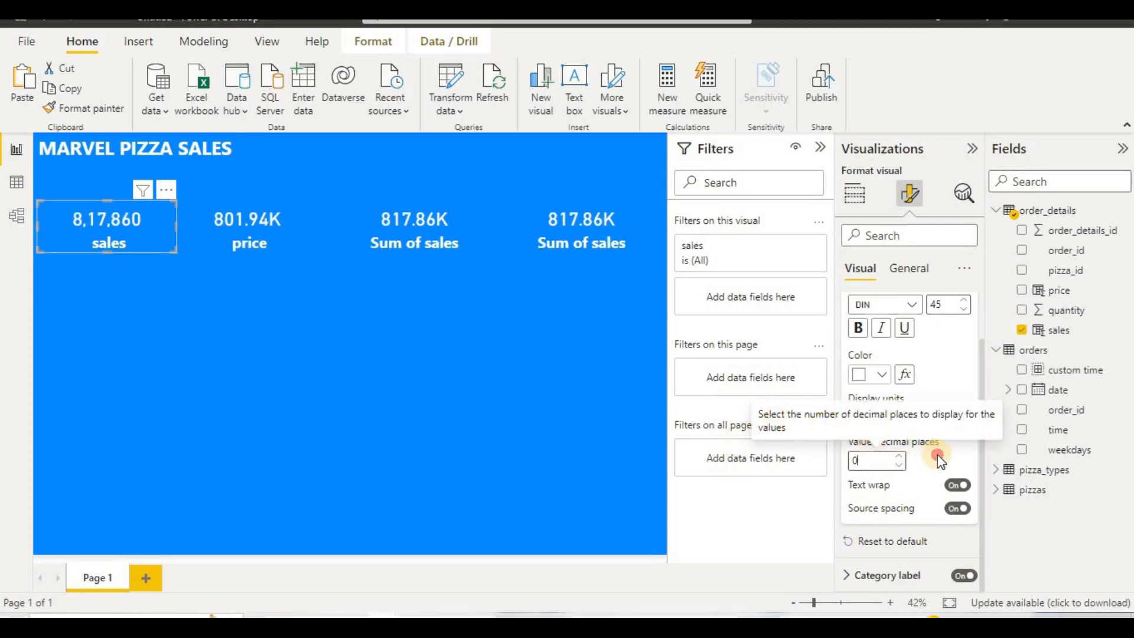
Step: Set the price card's callout value to display units None with 0 decimal places
click(279, 239)
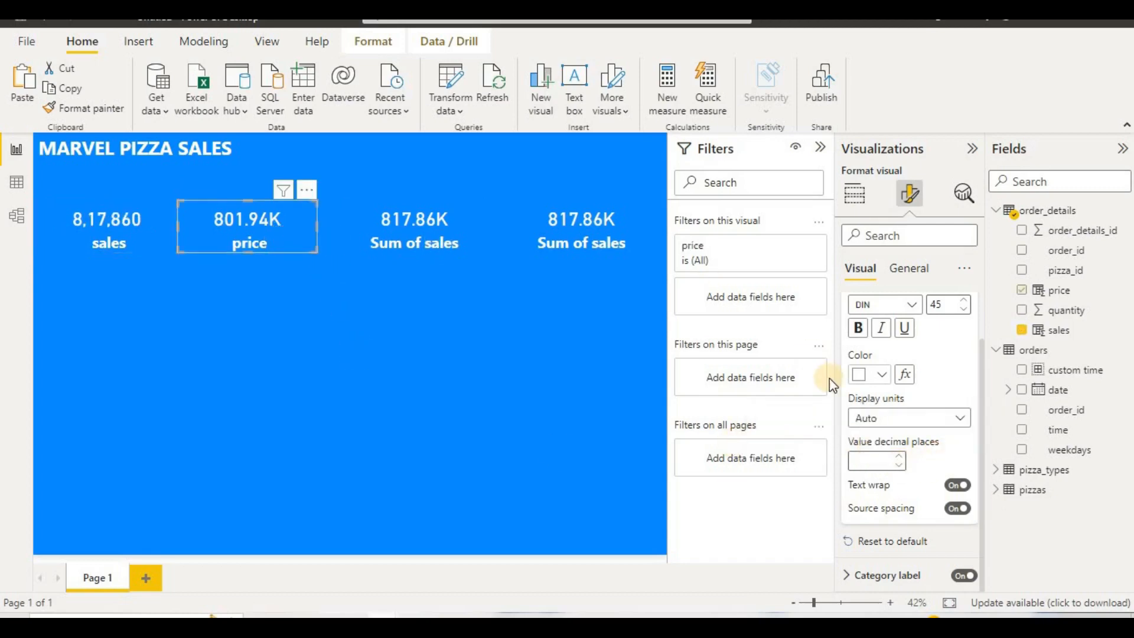
click(886, 418)
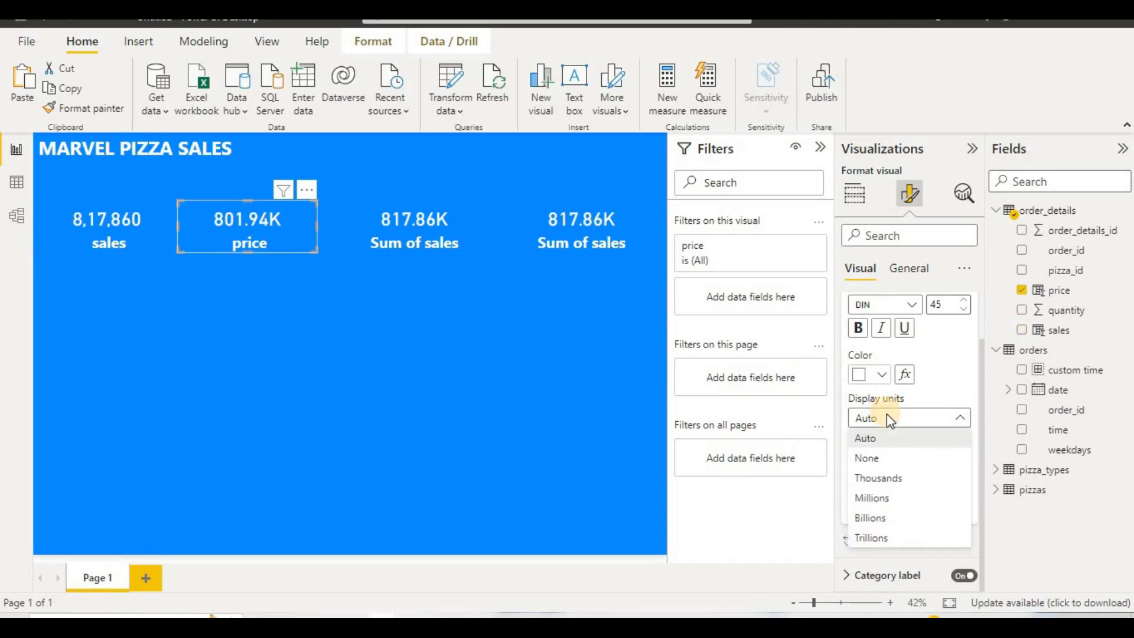
click(869, 459)
click(899, 466)
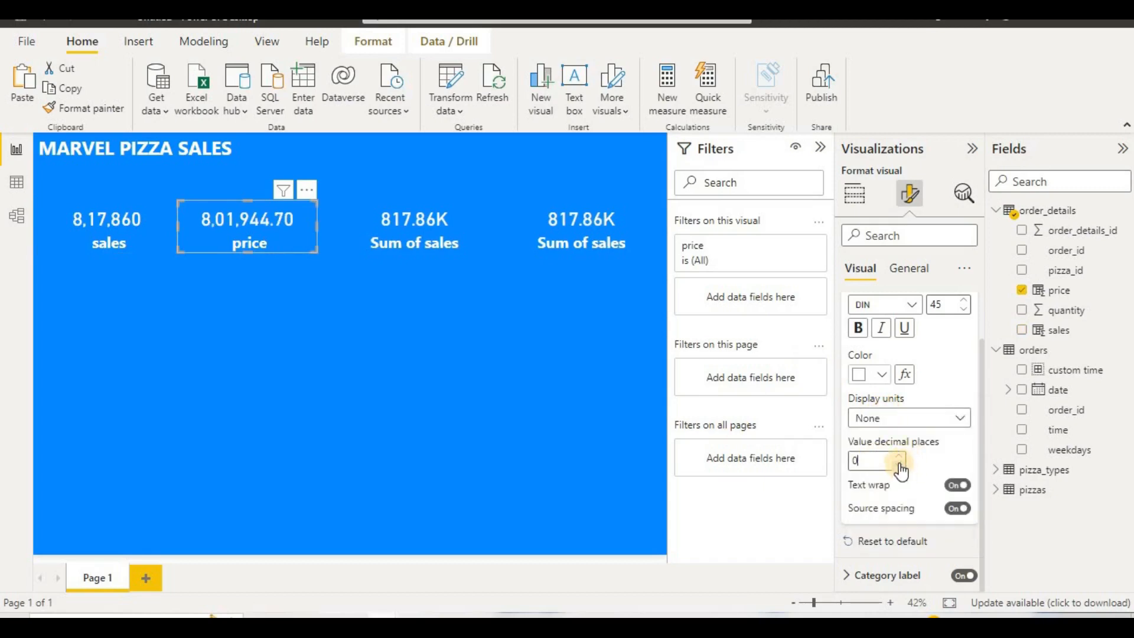
click(430, 374)
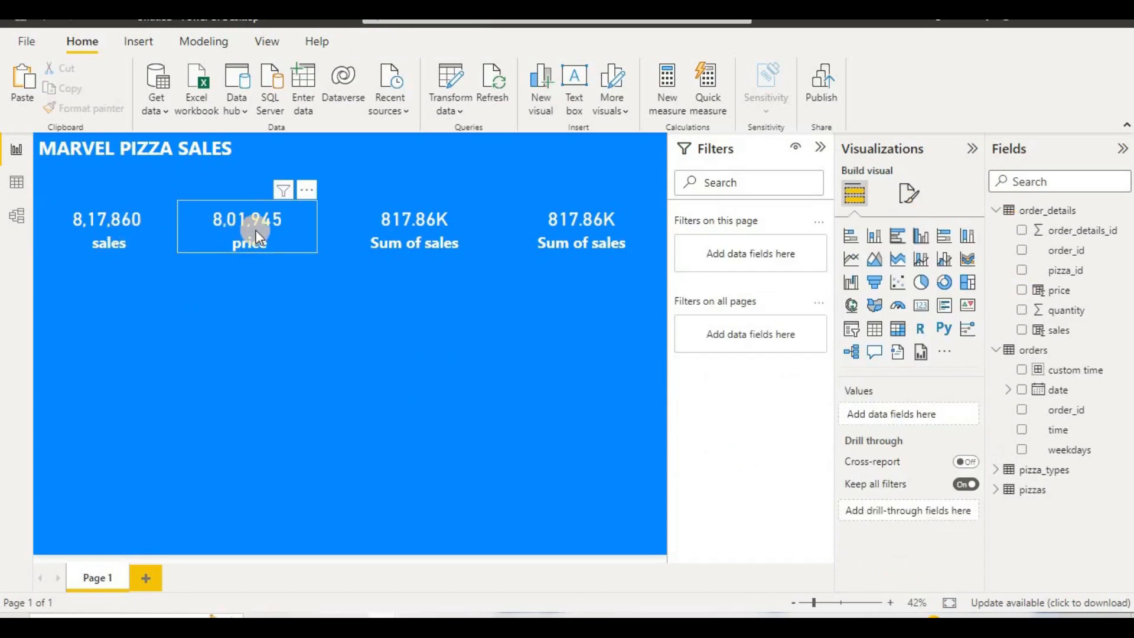
Step: Replace the second card's price field with quantity from order_details and rename it to "quantity"
click(300, 243)
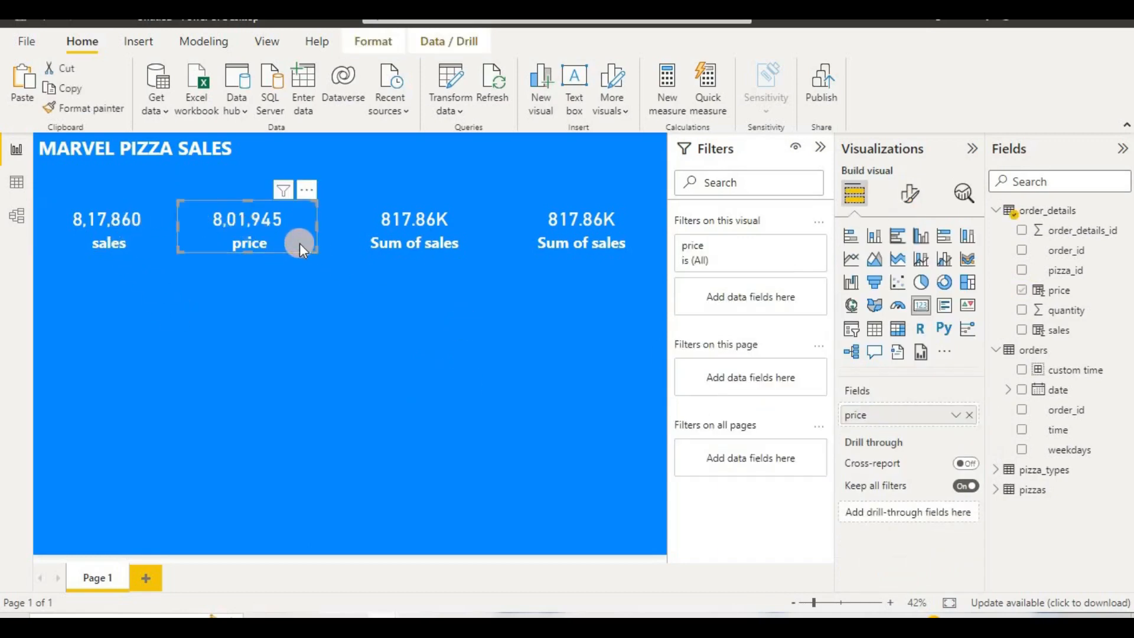
click(970, 416)
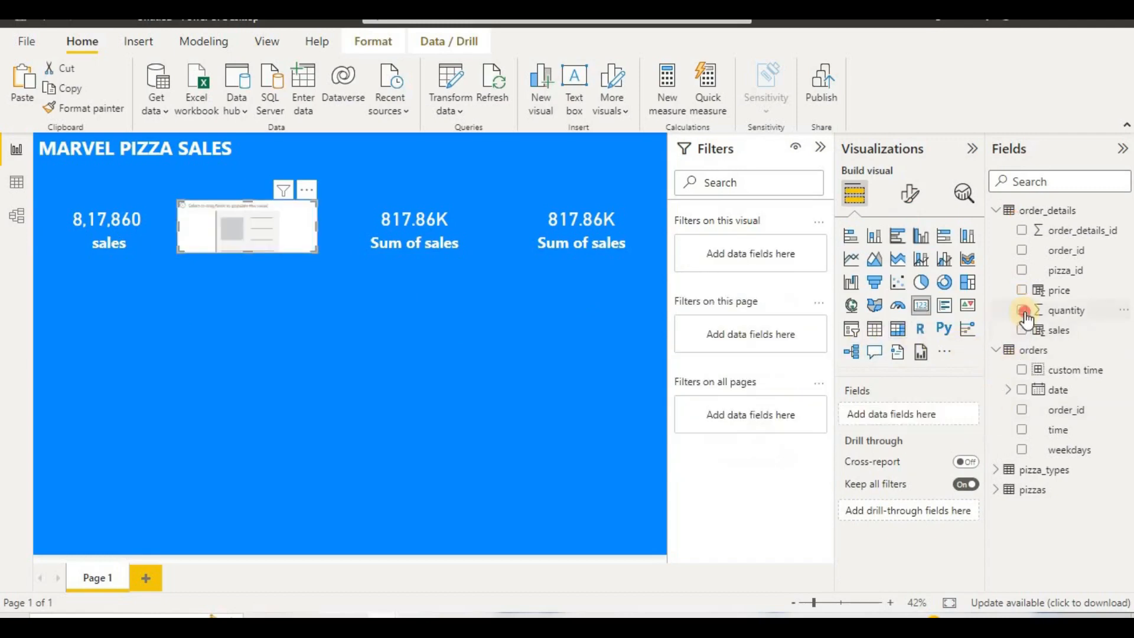
drag(1025, 310, 945, 431)
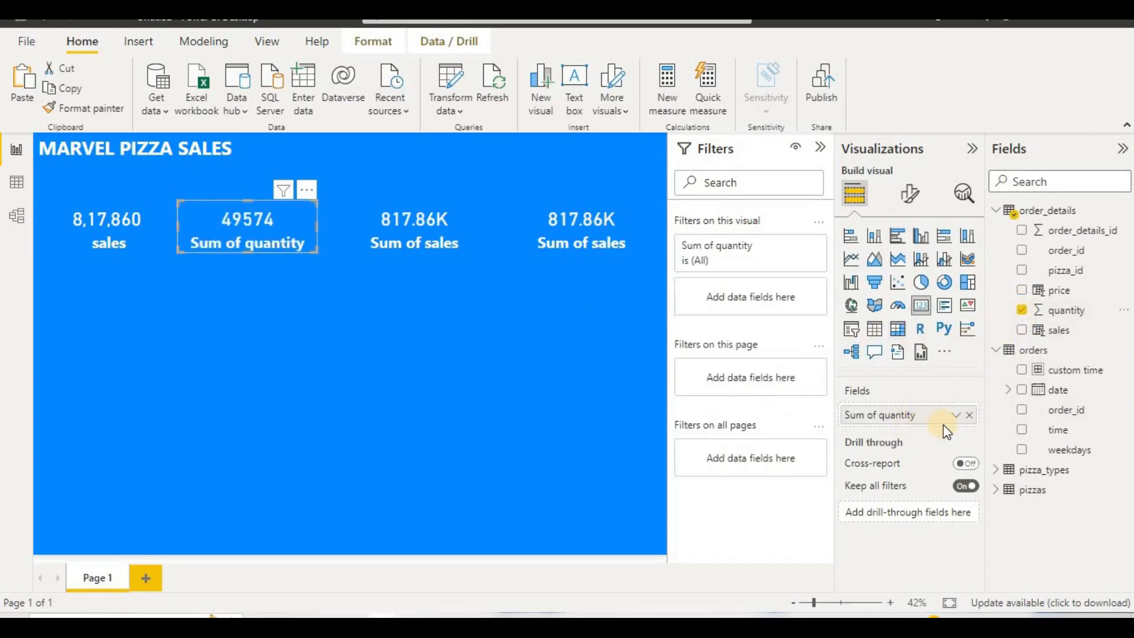
double_click(885, 420)
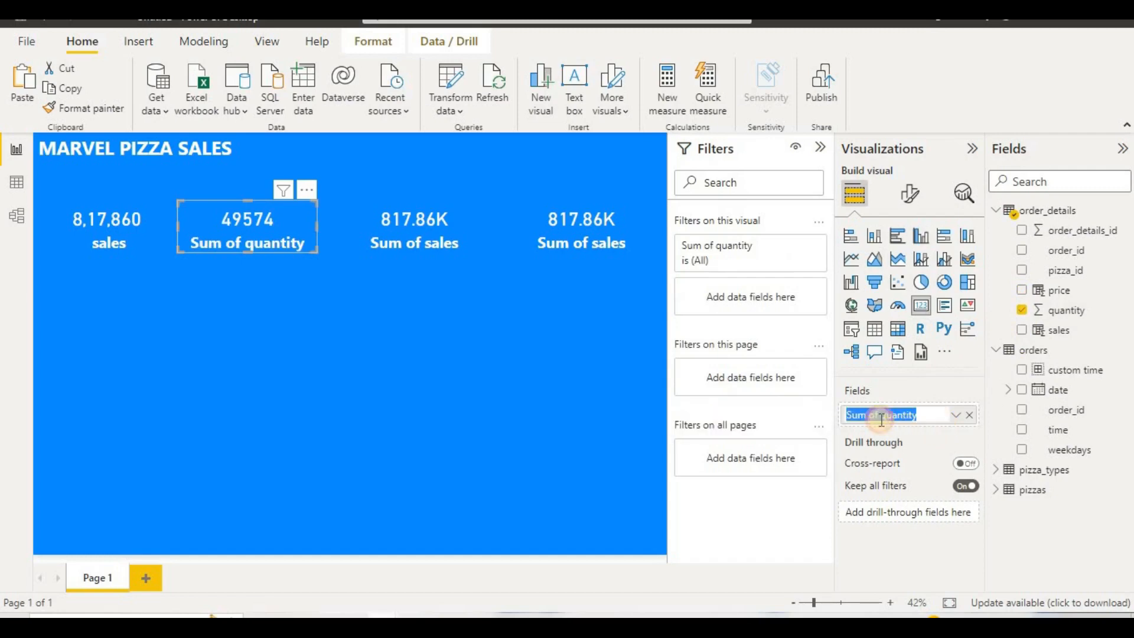
click(881, 417)
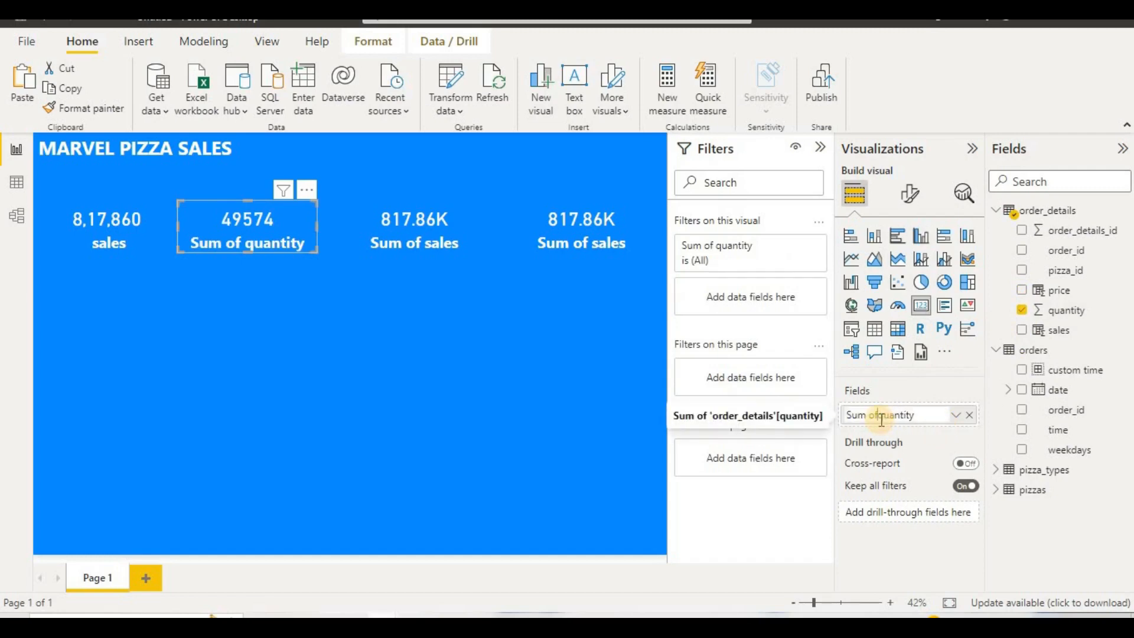
key(BackSpace)
key(BackSpace)
key(BackSpace)
key(BackSpace)
key(BackSpace)
key(BackSpace)
key(BackSpace)
key(Return)
click(512, 353)
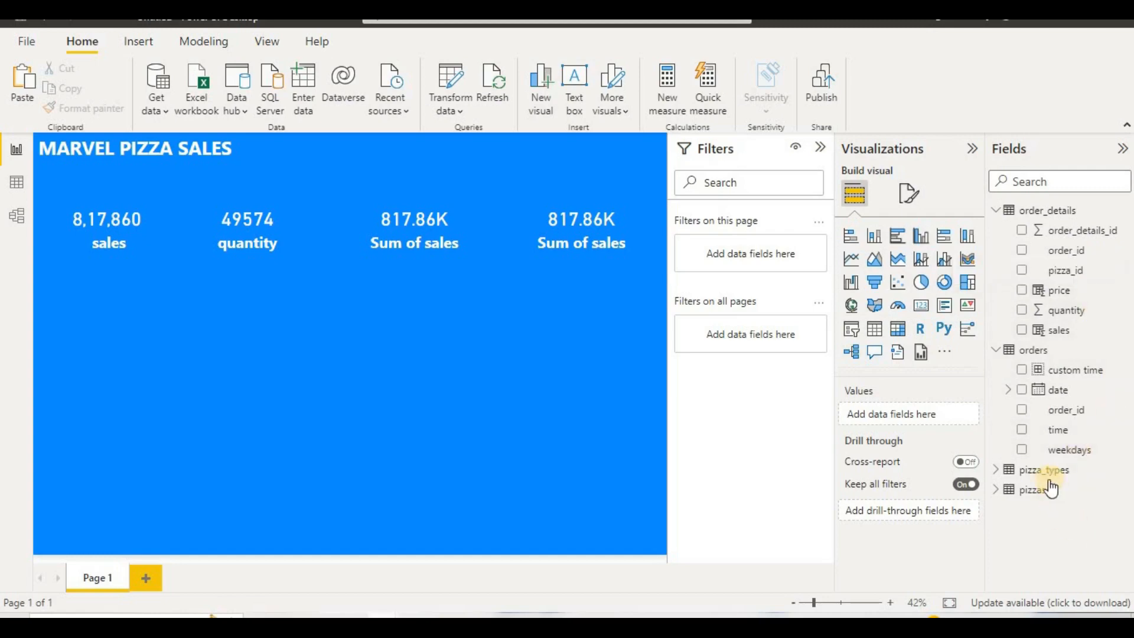
Step: Replace the third card's sales field with name from pizza_types and summarize it as Count (Distinct)
click(997, 471)
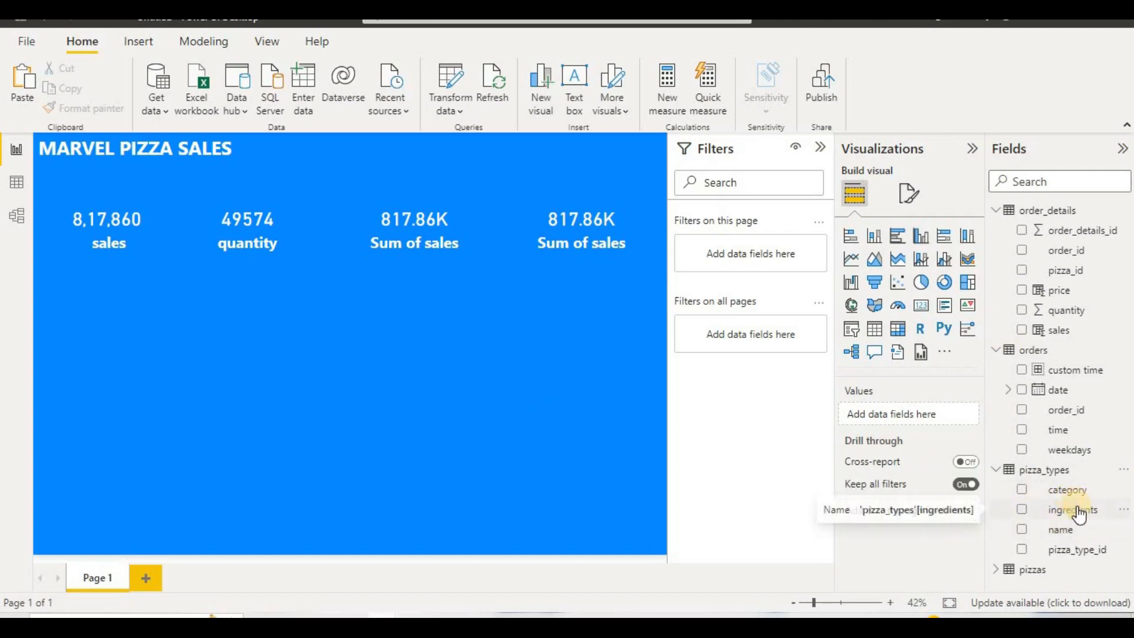
drag(1060, 529, 1007, 414)
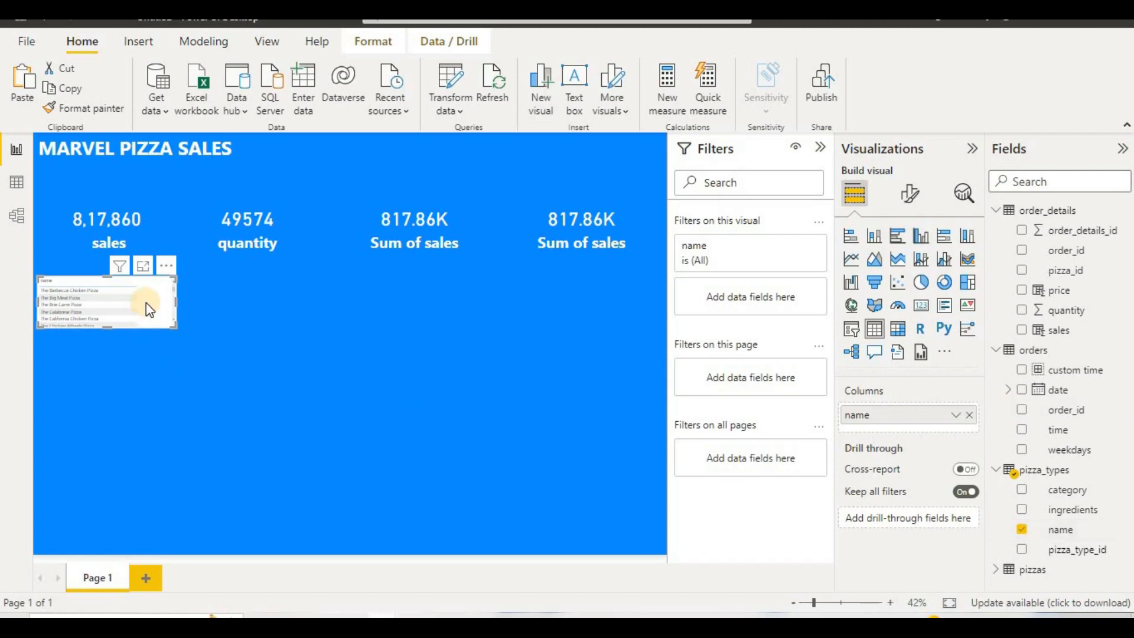
key(Delete)
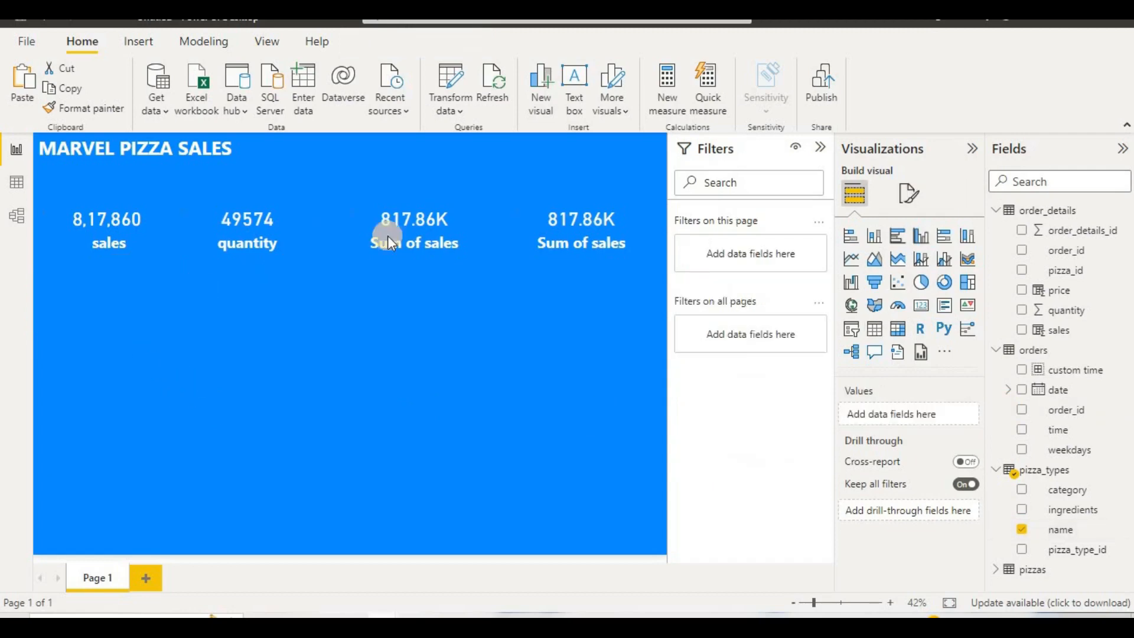
click(416, 226)
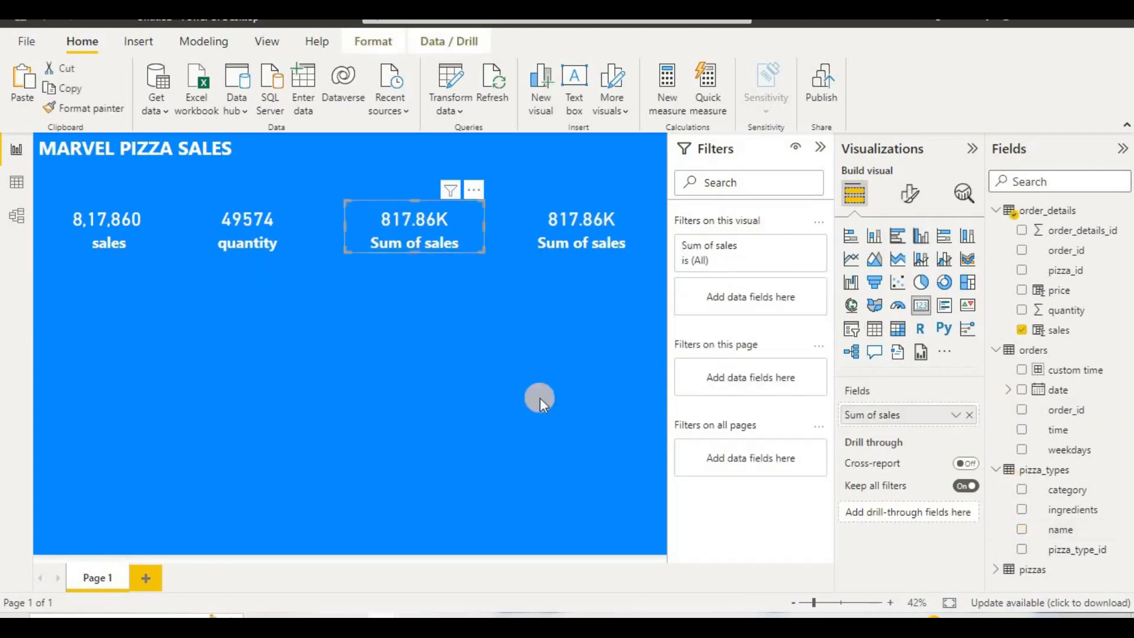
click(970, 413)
drag(1031, 530, 884, 419)
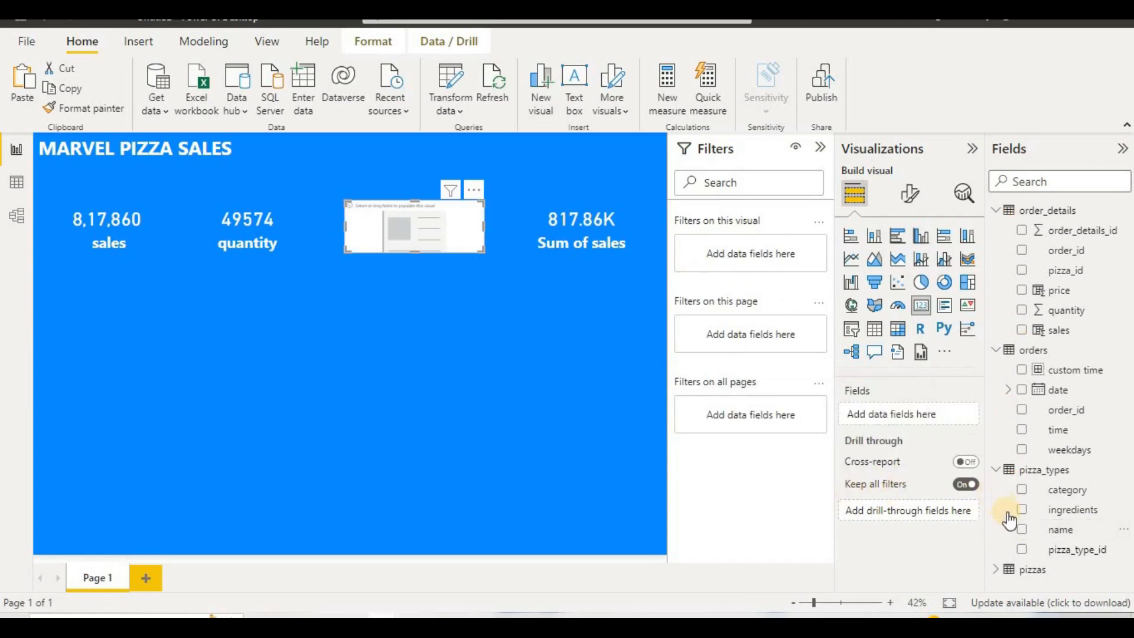
drag(1035, 530, 915, 412)
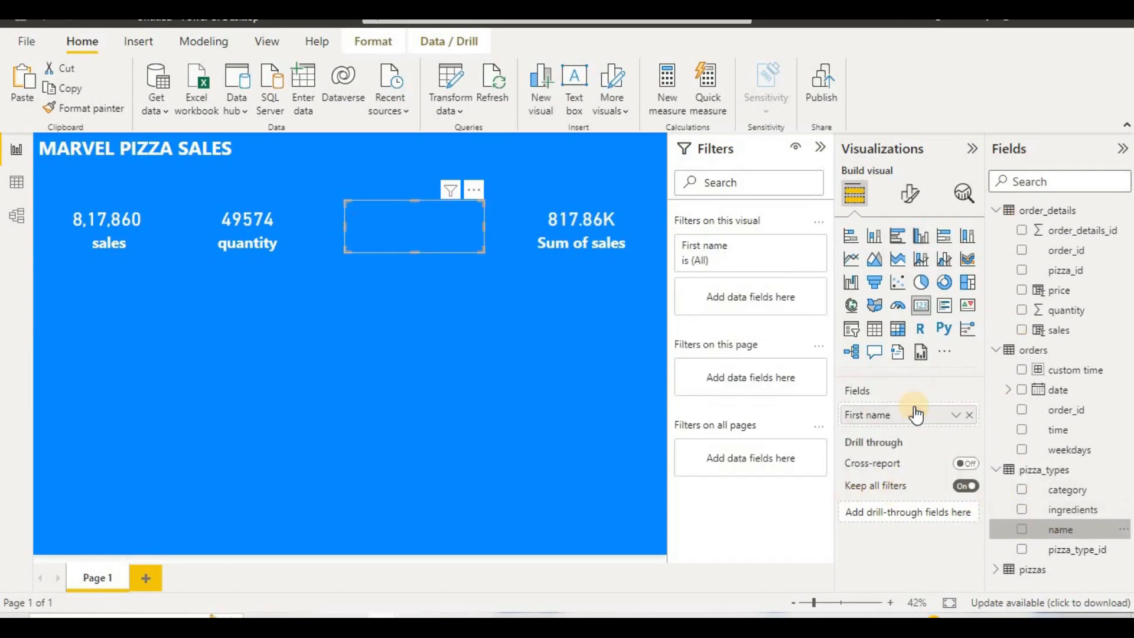
click(953, 417)
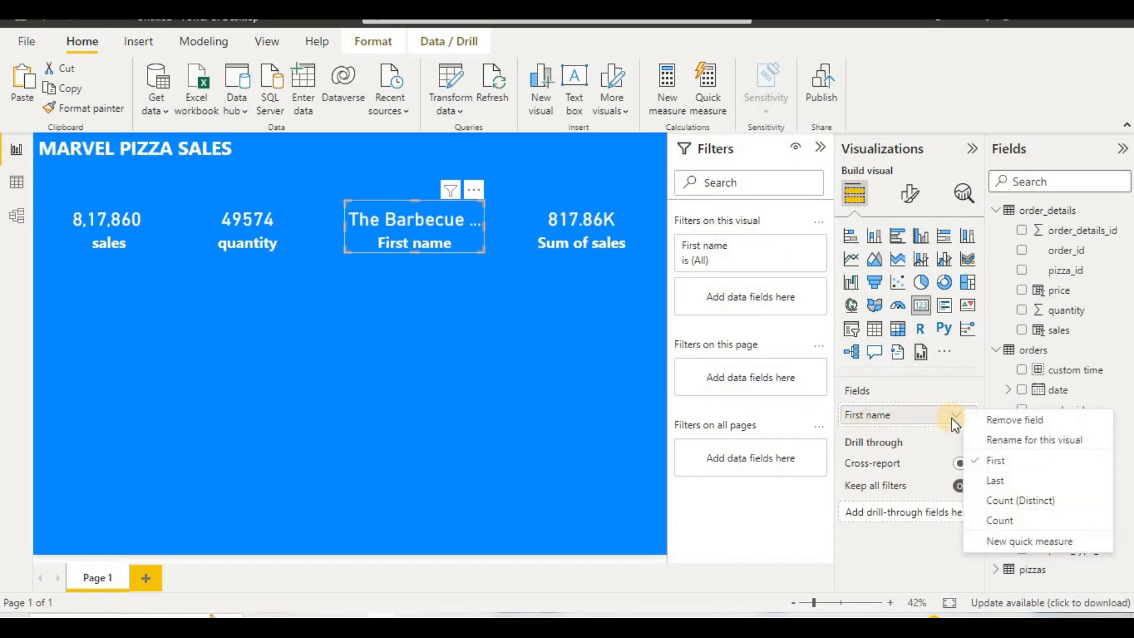
click(983, 501)
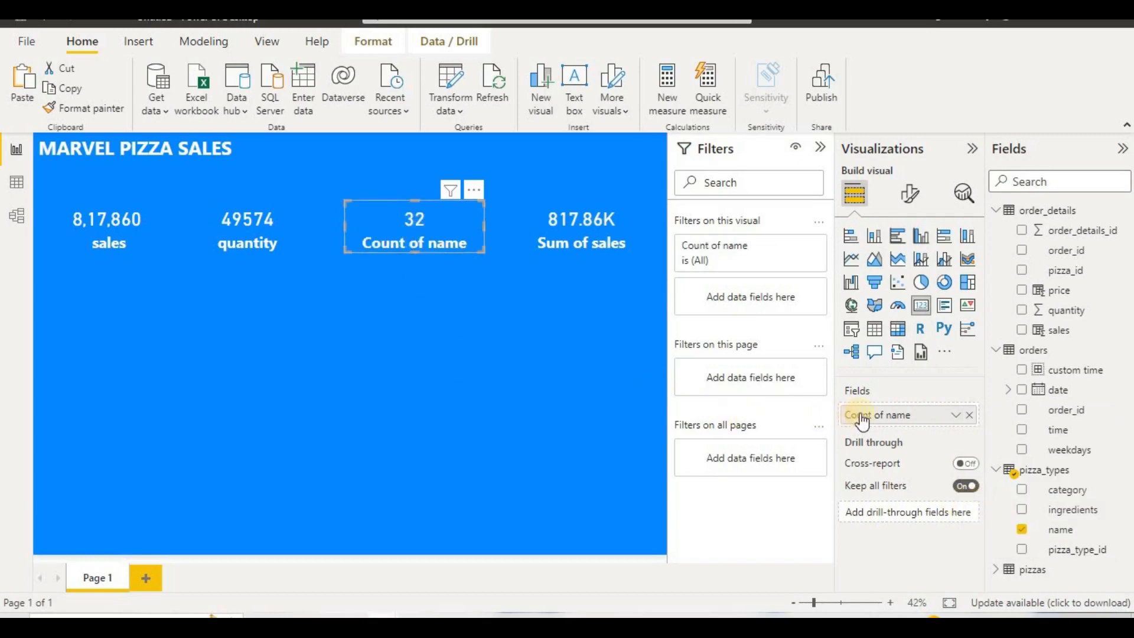
Step: Try to rename the third card's name field to "Pizza names"
double_click(885, 415)
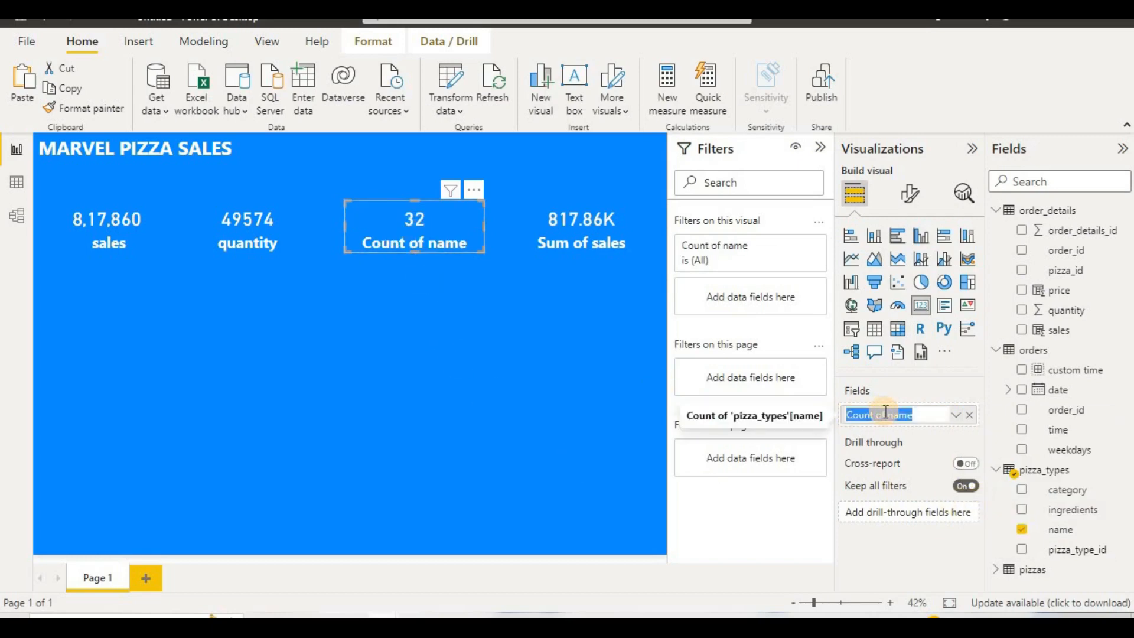
key(BackSpace)
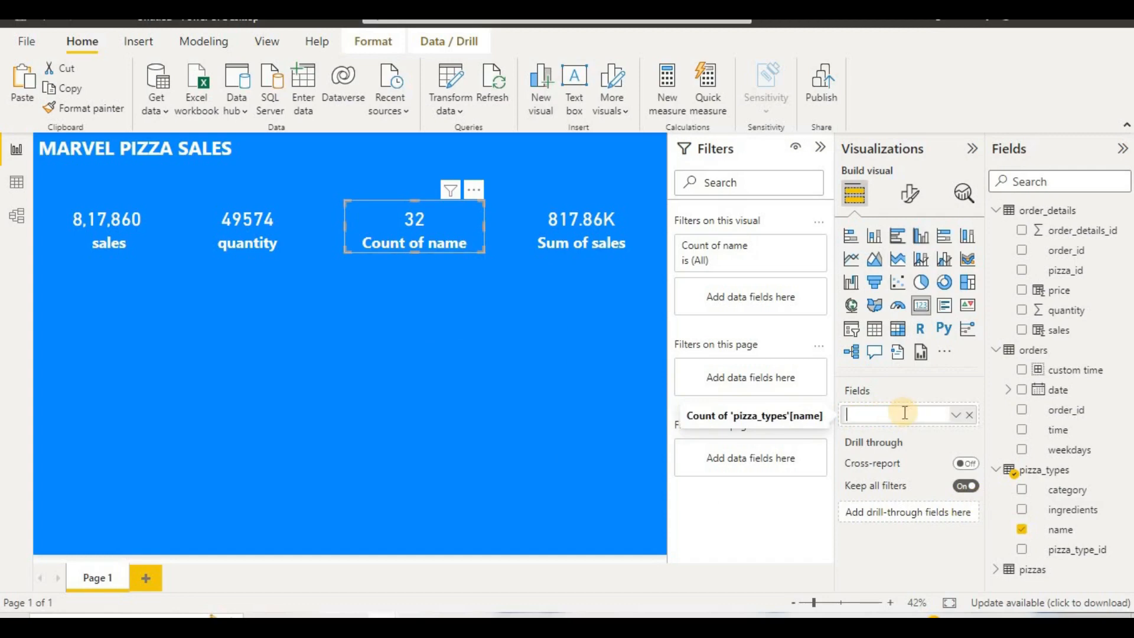
text(pIZZA)
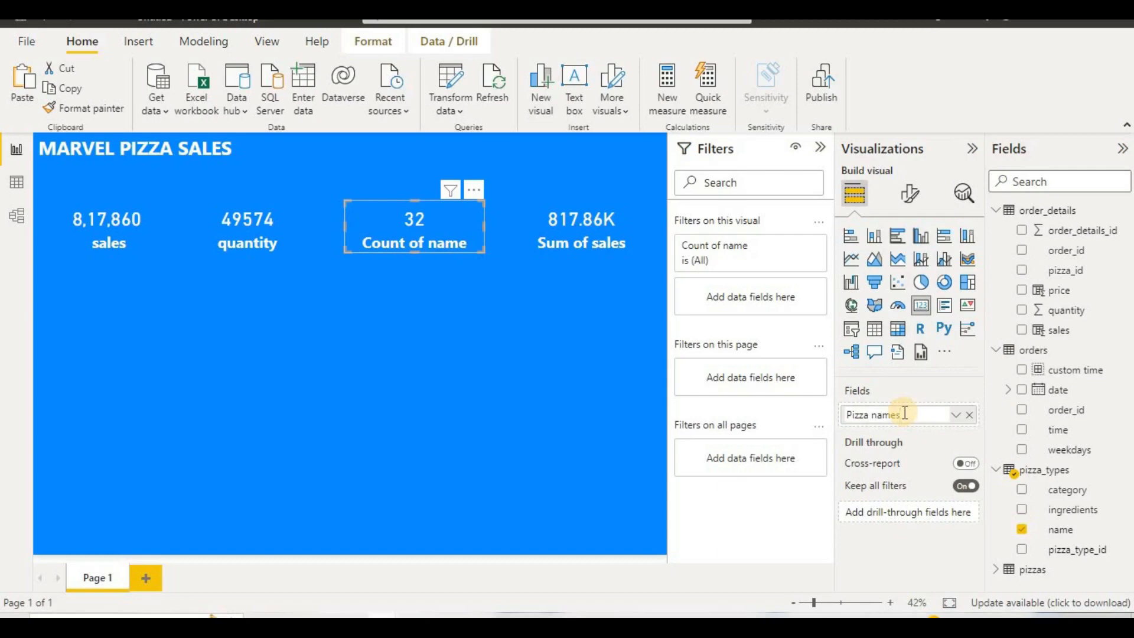
click(521, 260)
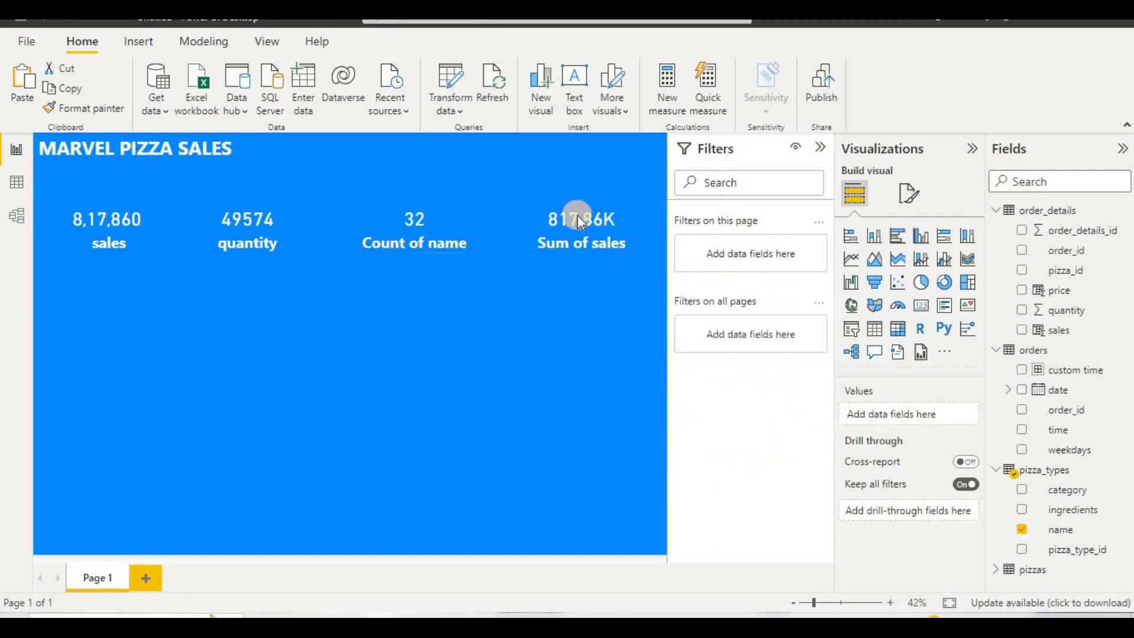
Step: Switch to the finished maven pizza sales report and examine which field its "no of order" card uses
click(578, 216)
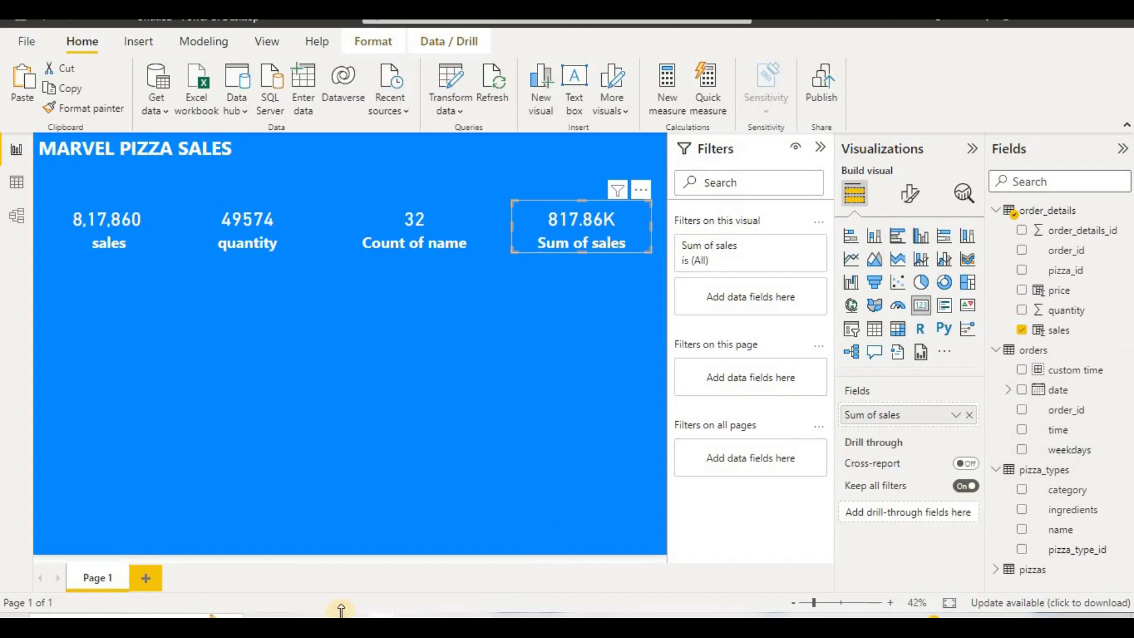
mouse_move(278, 612)
click(207, 546)
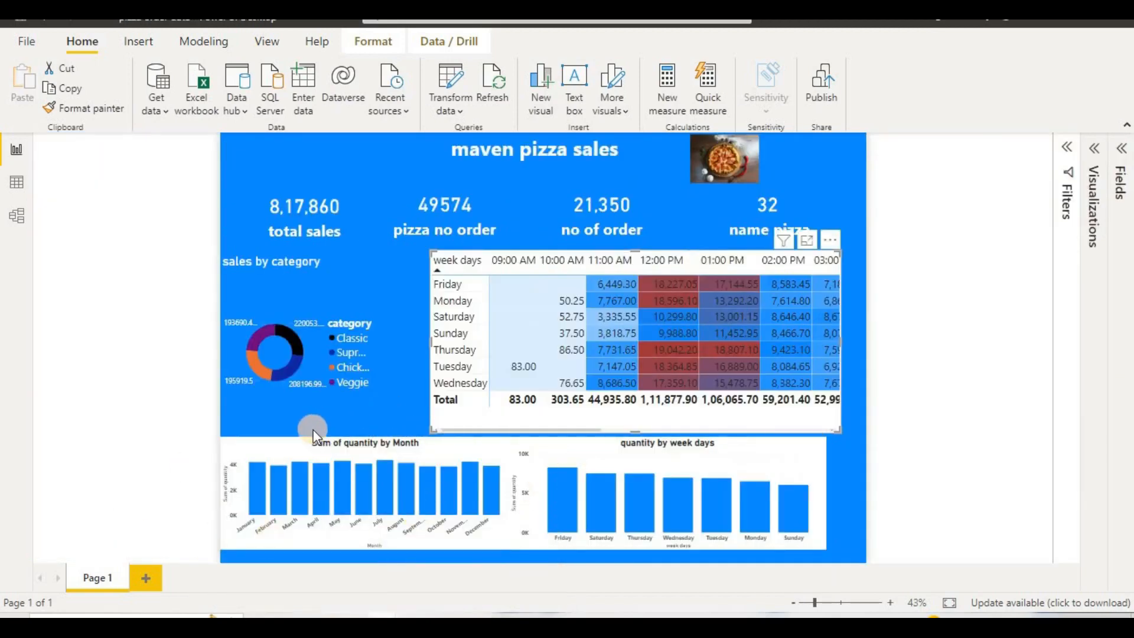
click(574, 215)
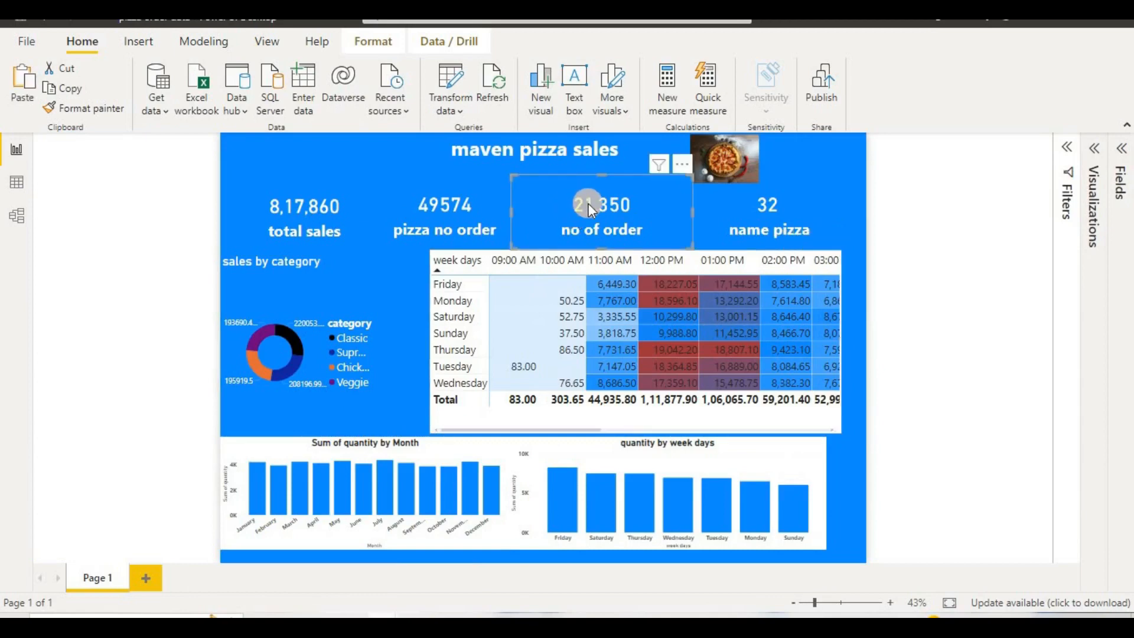
click(1096, 151)
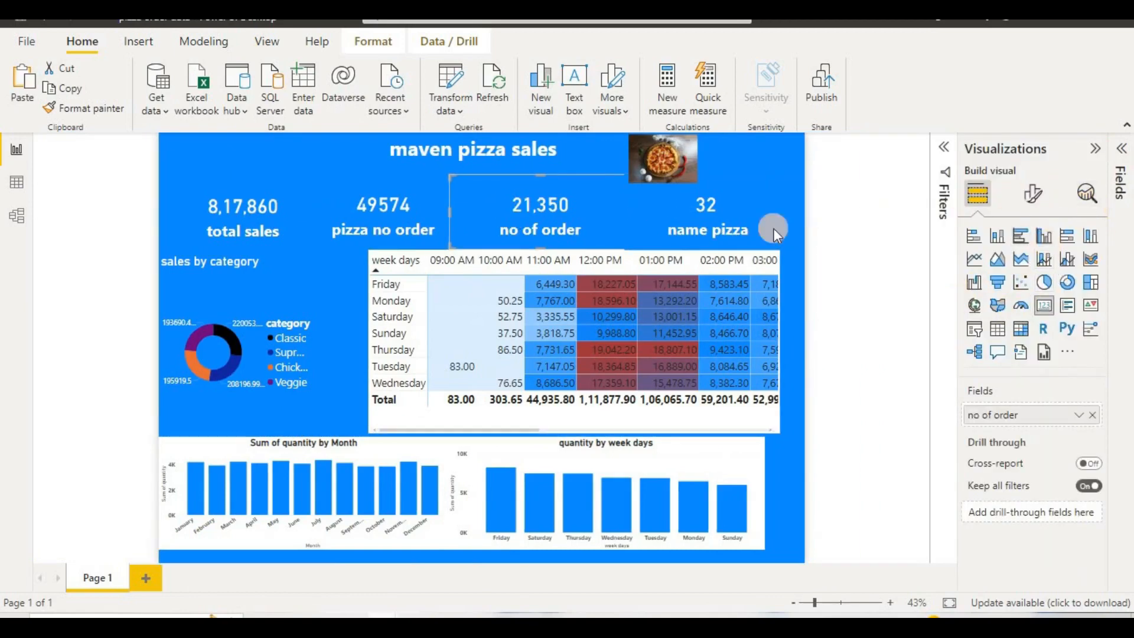
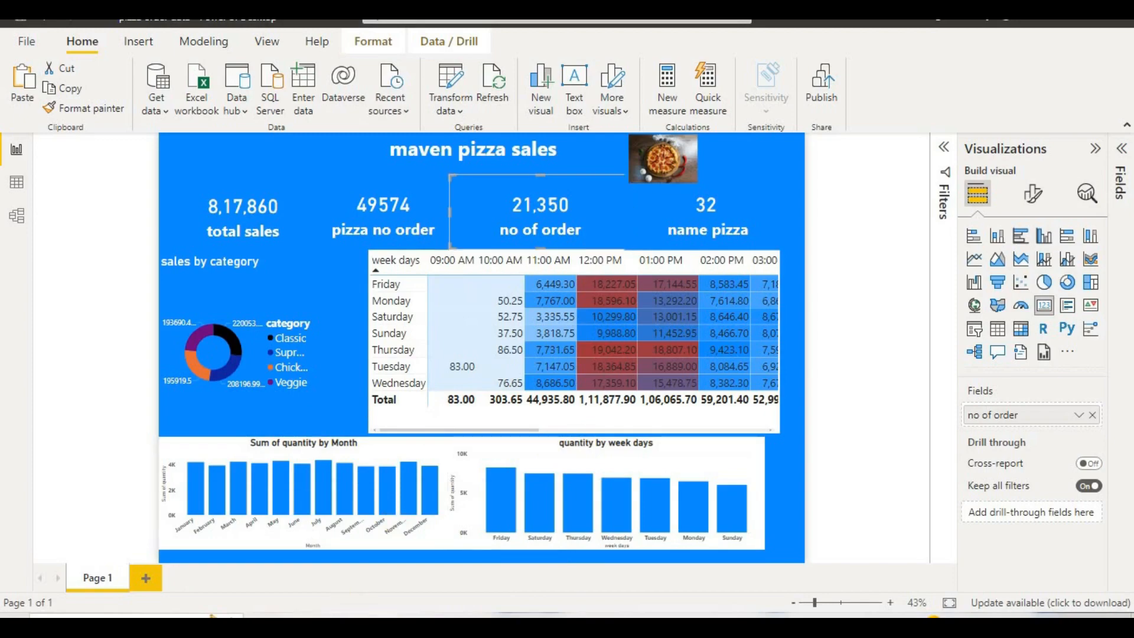
Step: Switch back to the untitled Power BI report and examine the order_details_id column in the order_details table data
mouse_move(354, 614)
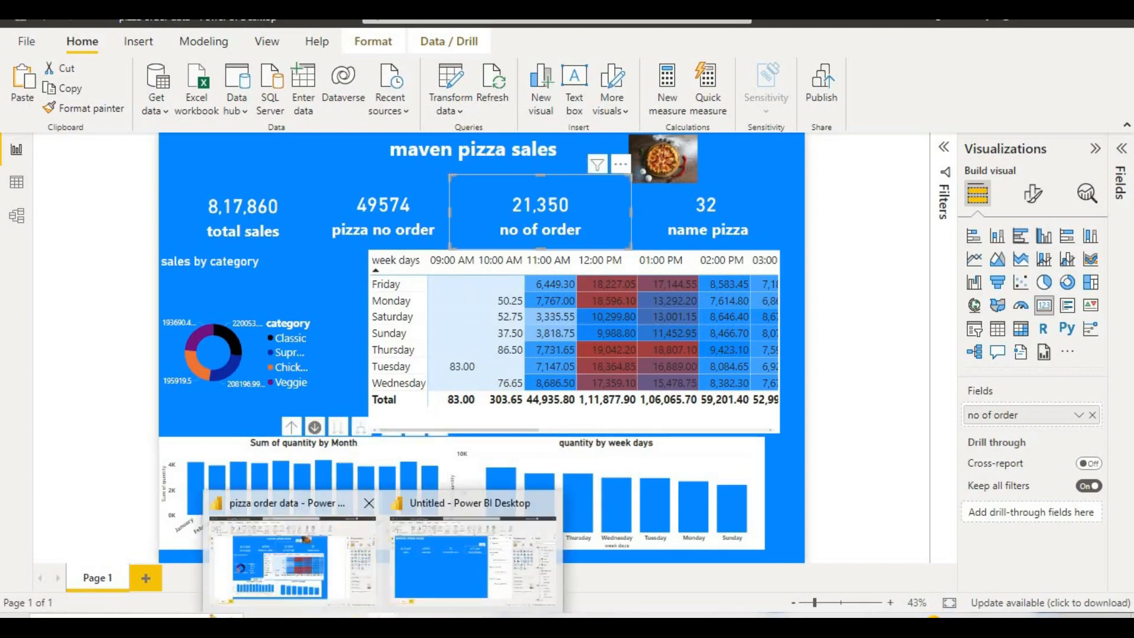
click(436, 560)
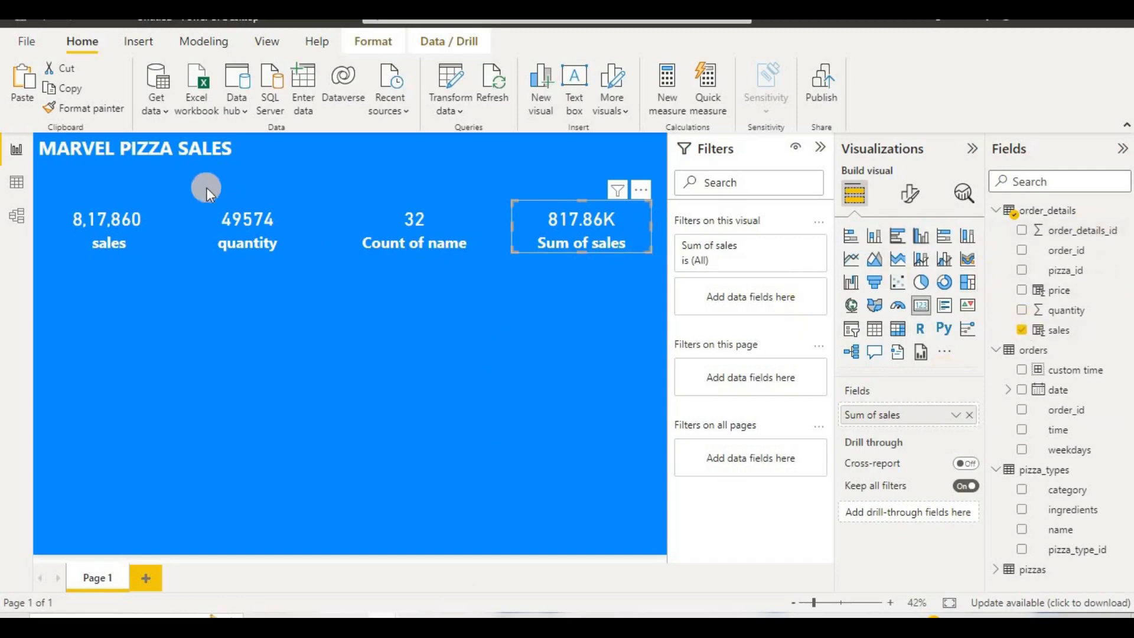
click(18, 182)
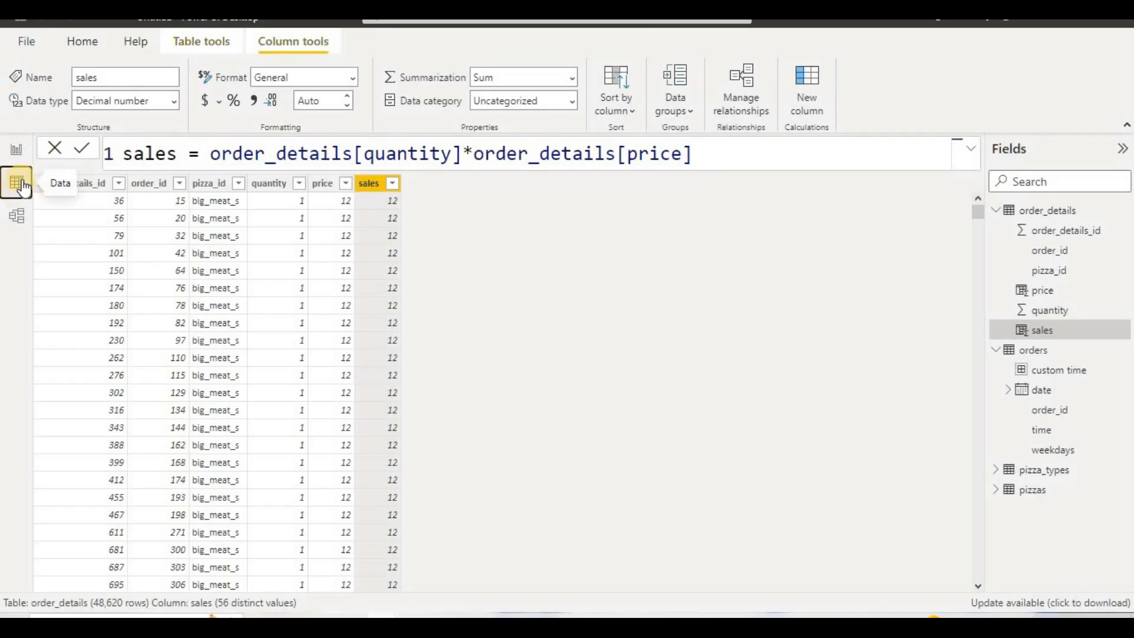
click(1045, 233)
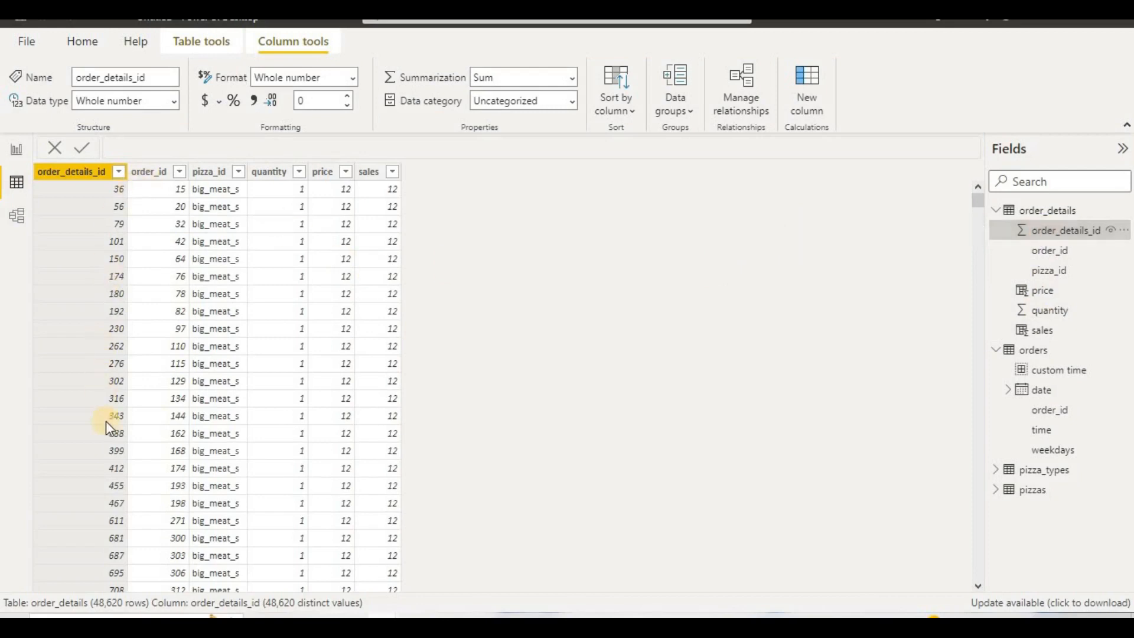
scroll(104, 402, down, 18)
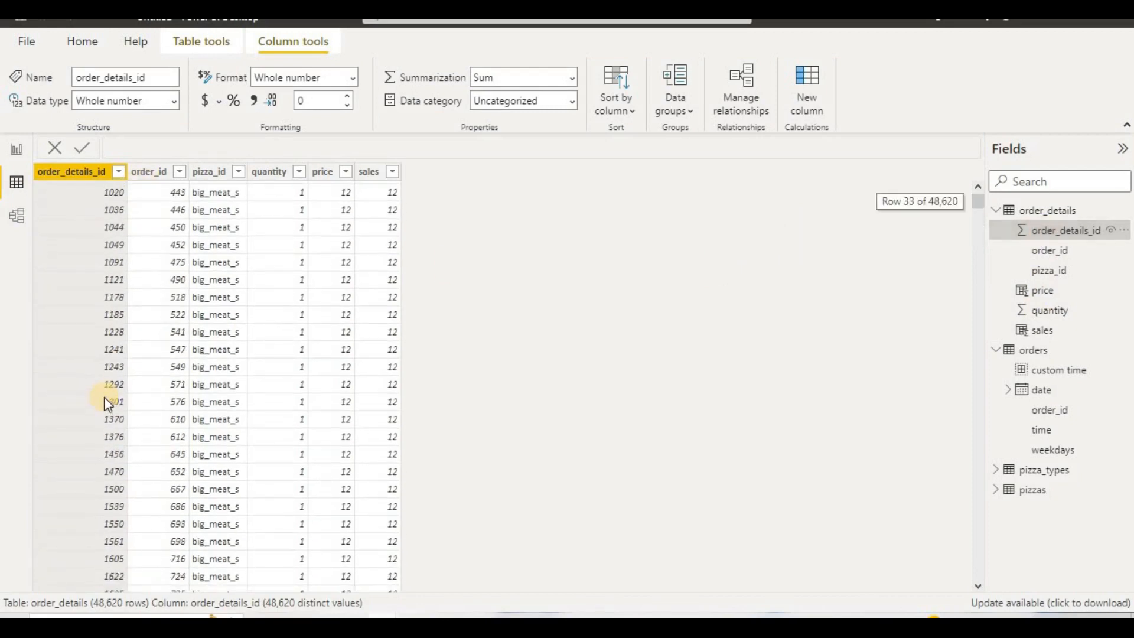
scroll(104, 397, up, 18)
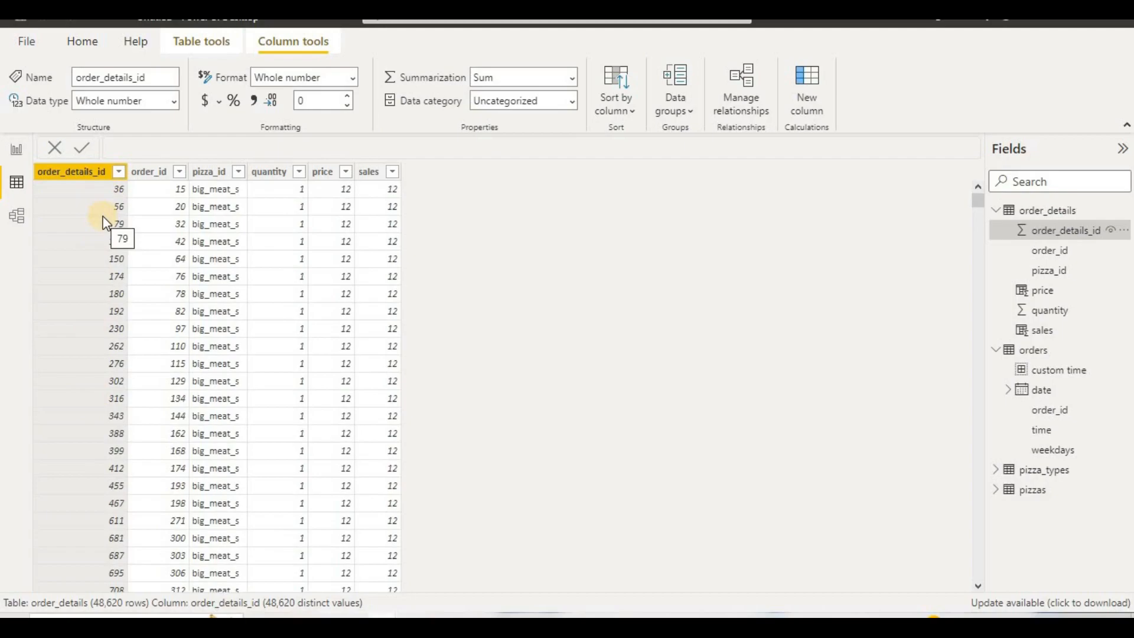
Step: In the report, replace the fourth card's sales field with order_details_id from order_details and summarize it as Count
click(17, 149)
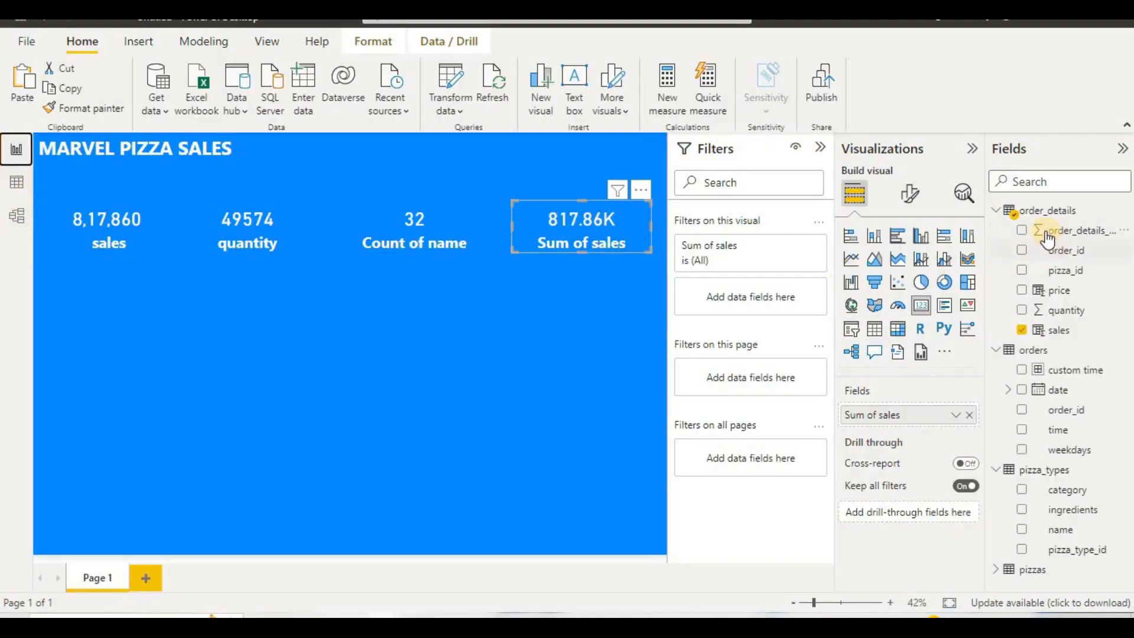
click(970, 415)
drag(1045, 239, 936, 418)
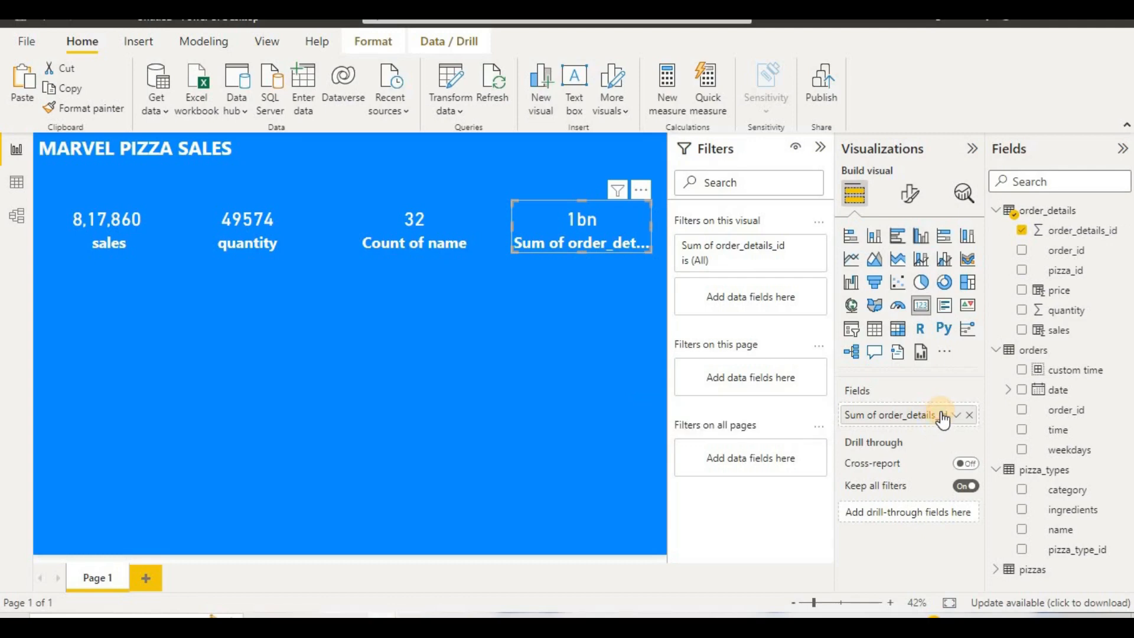
click(954, 416)
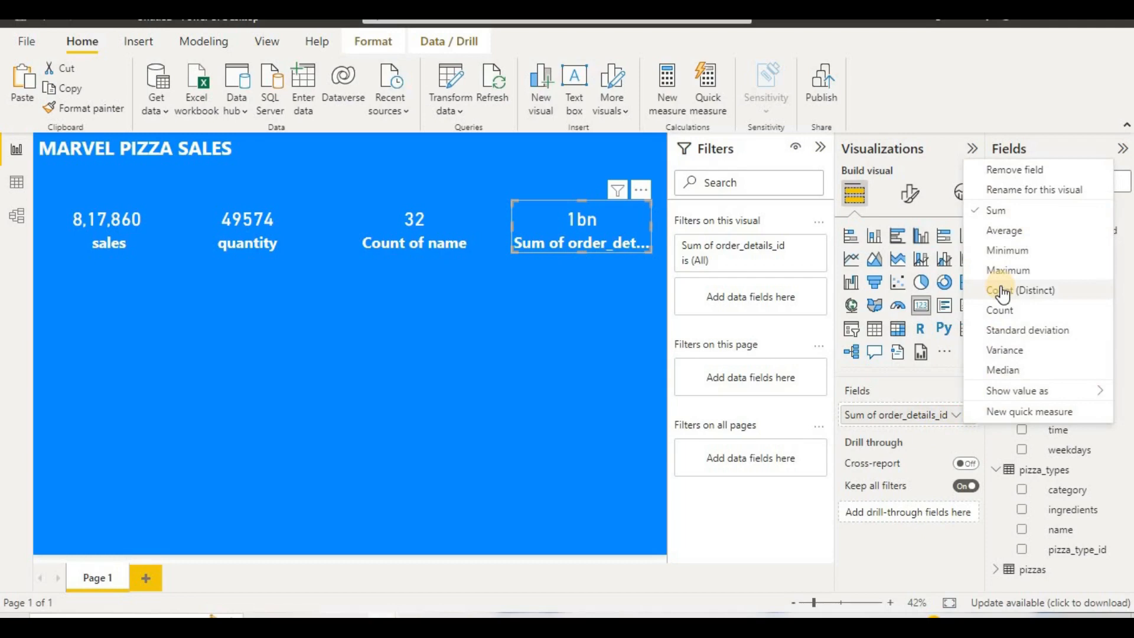
click(1007, 311)
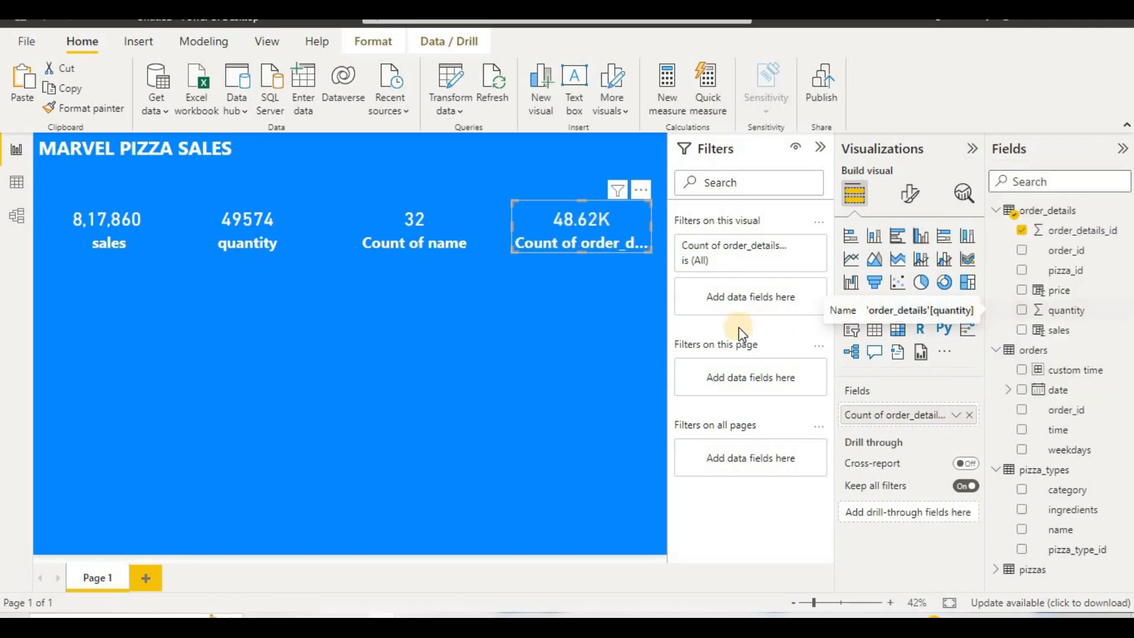
Step: Widen the fourth card slightly and set its callout value's display units to None
mouse_move(511, 229)
mouse_down()
mouse_move(489, 231)
mouse_move(500, 229)
mouse_up()
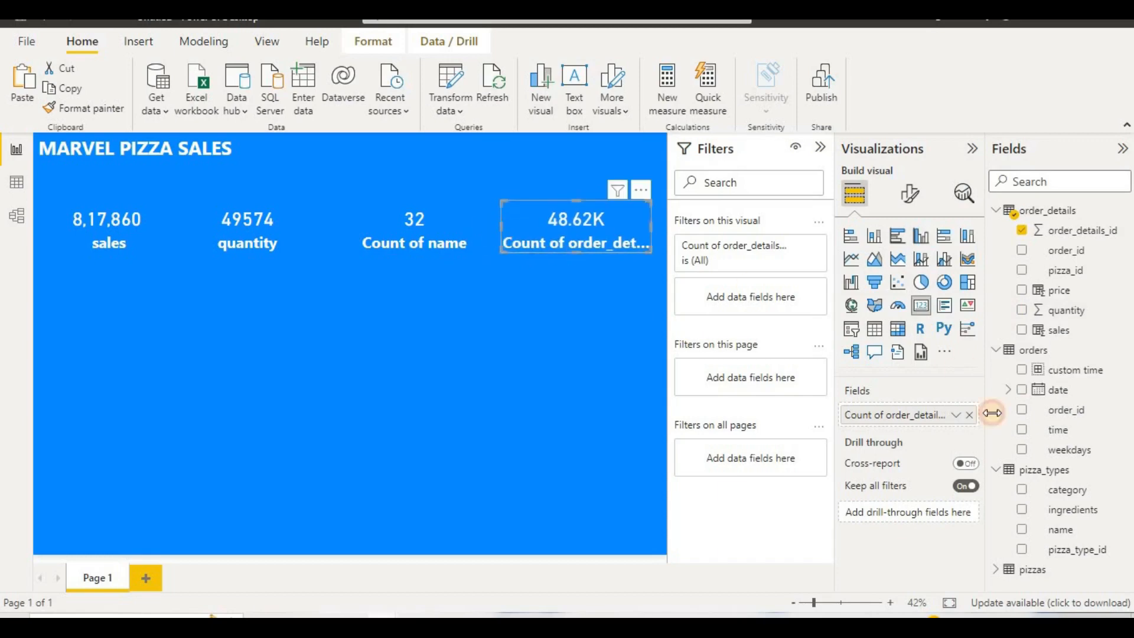
click(910, 194)
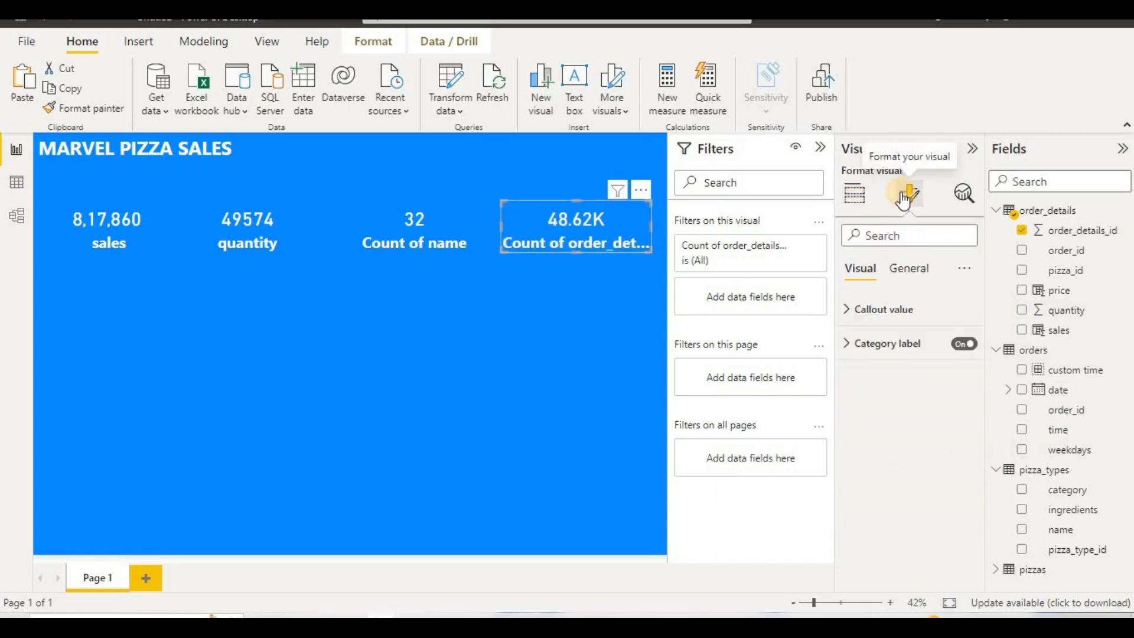
click(900, 342)
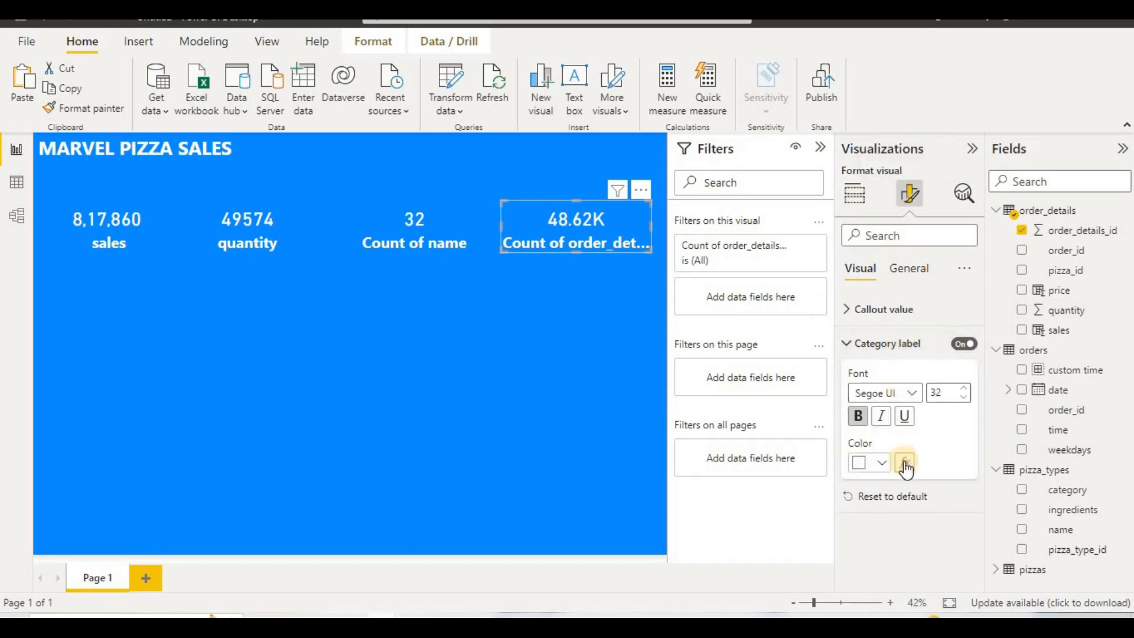
click(914, 309)
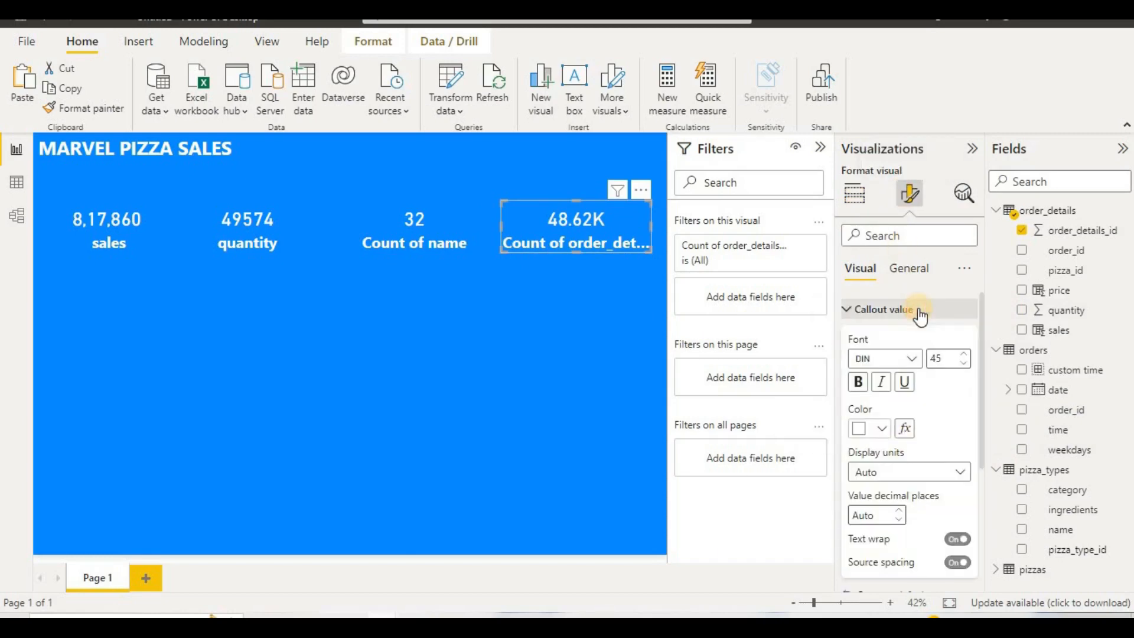
click(933, 474)
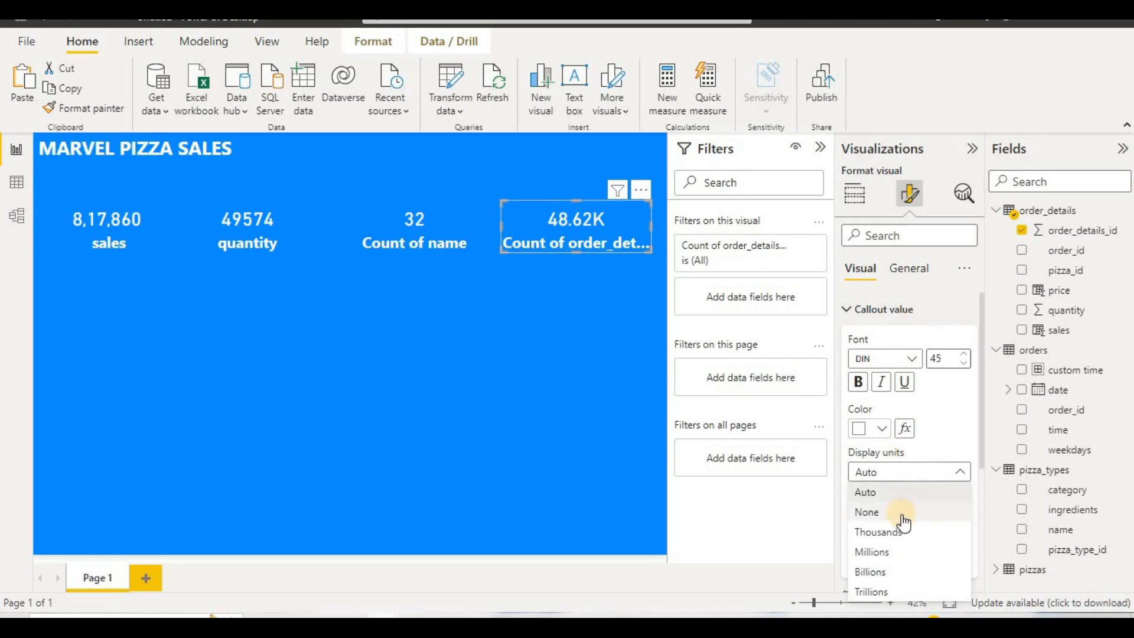
click(902, 513)
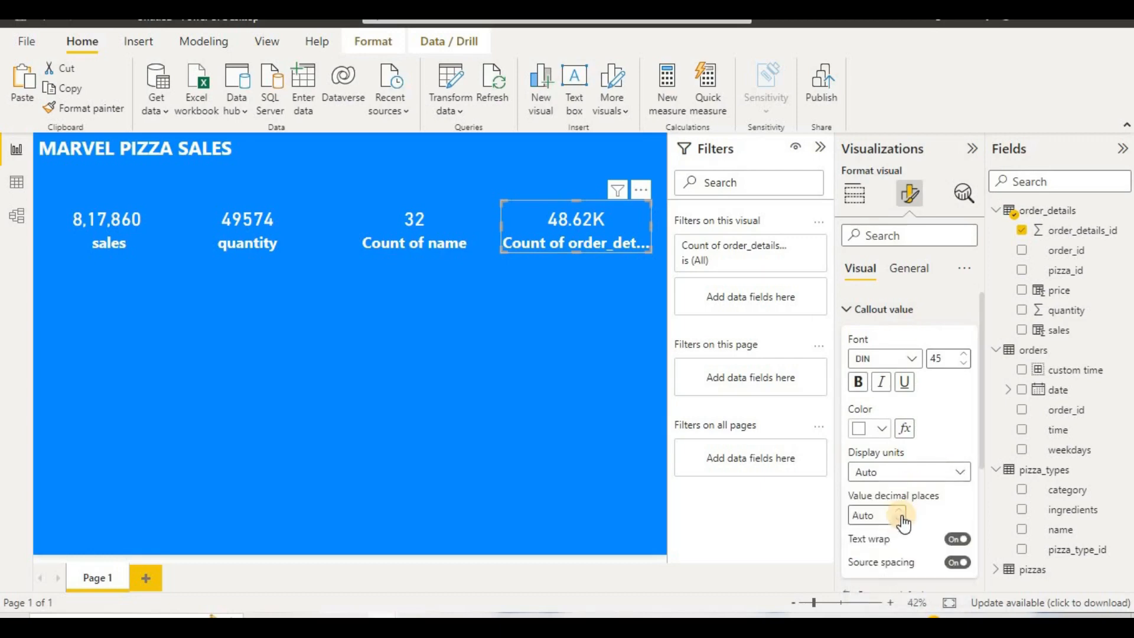
click(595, 426)
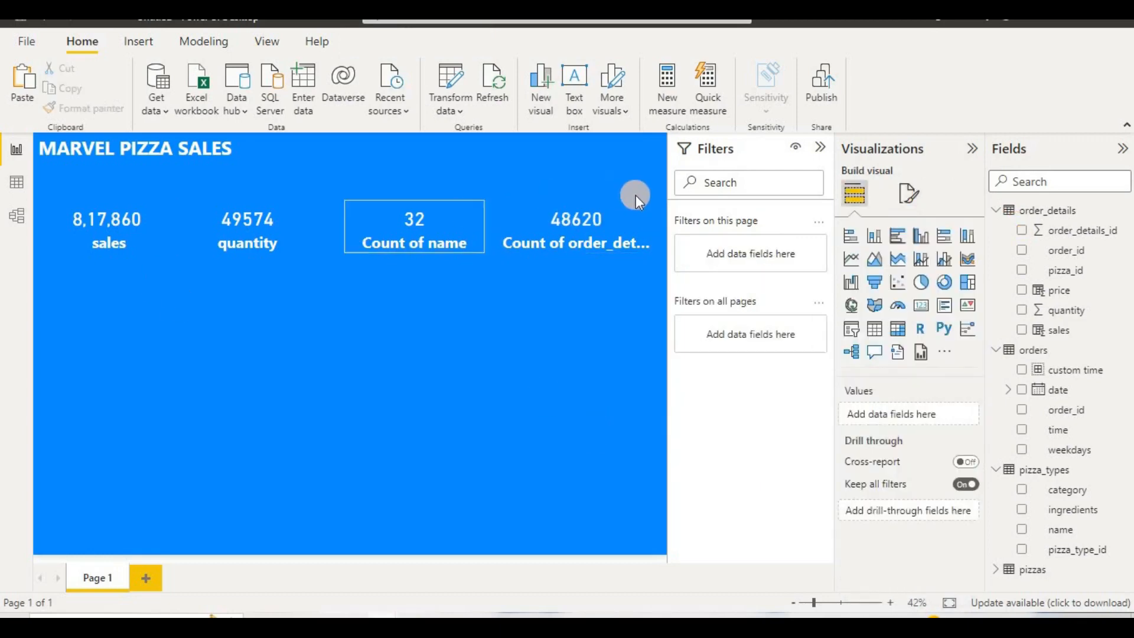
Step: Rename the fourth card's order_details_id count field to "no of order"
click(607, 222)
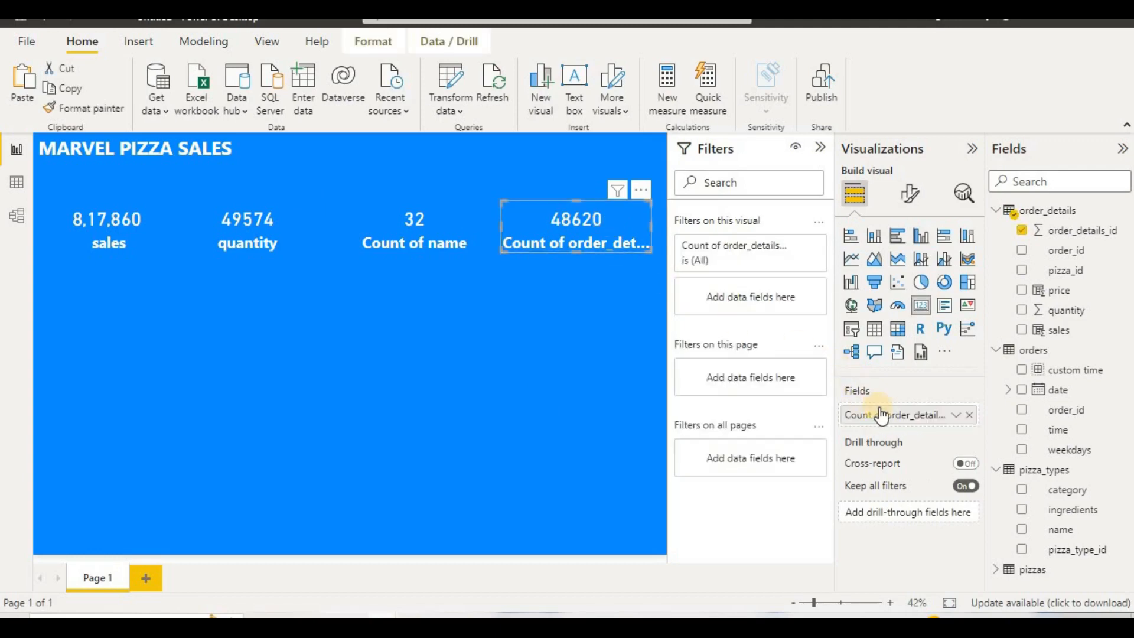
double_click(882, 415)
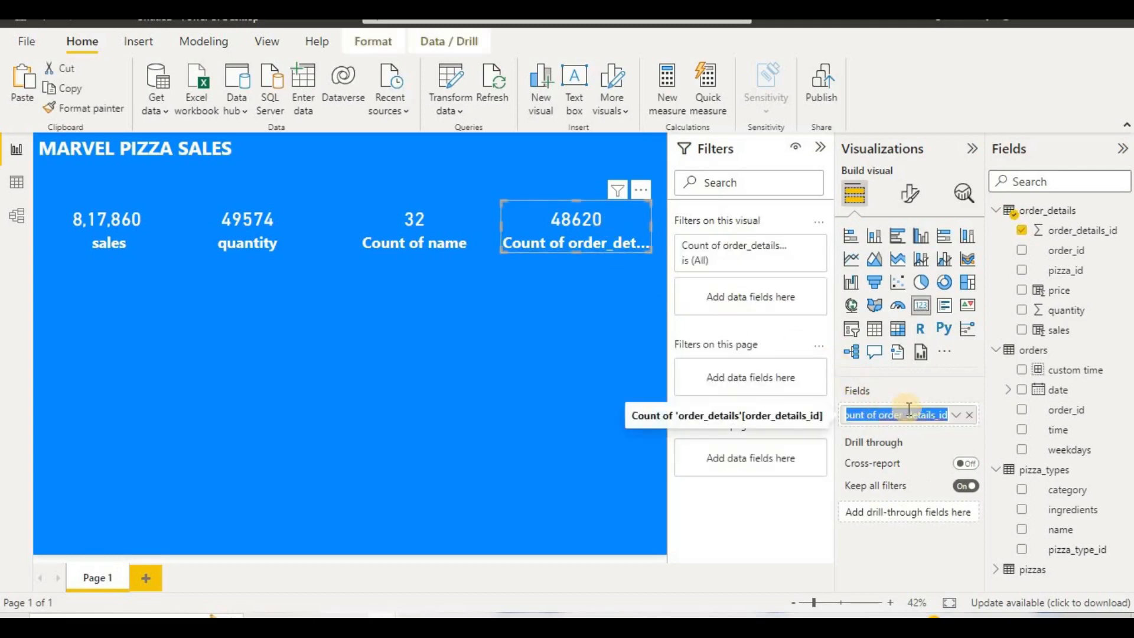
text(n)
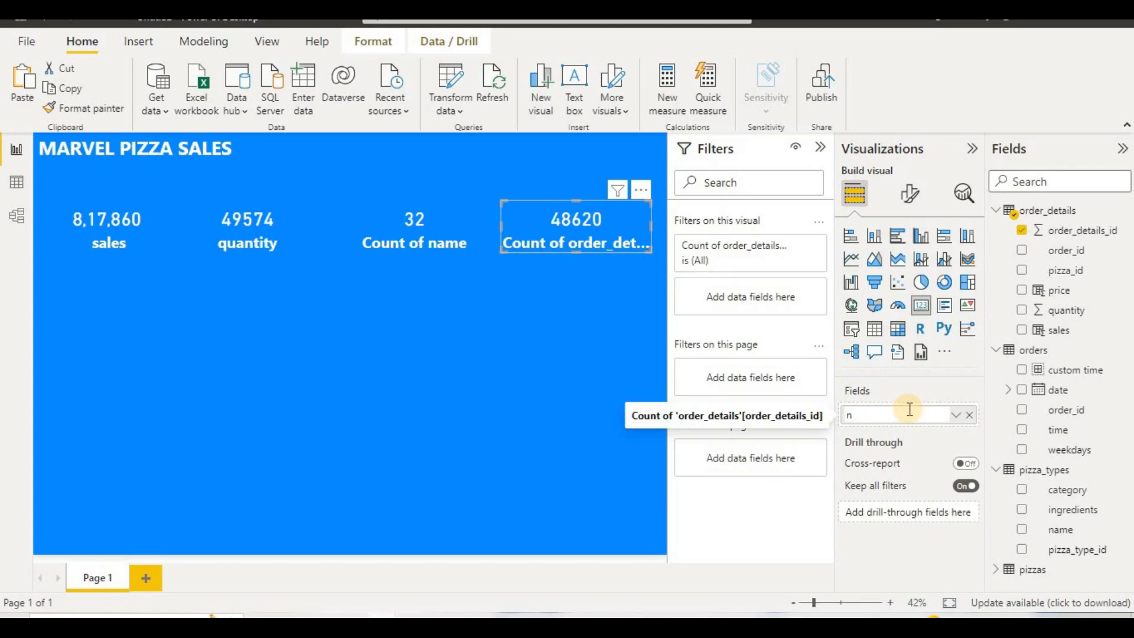
text(o of order)
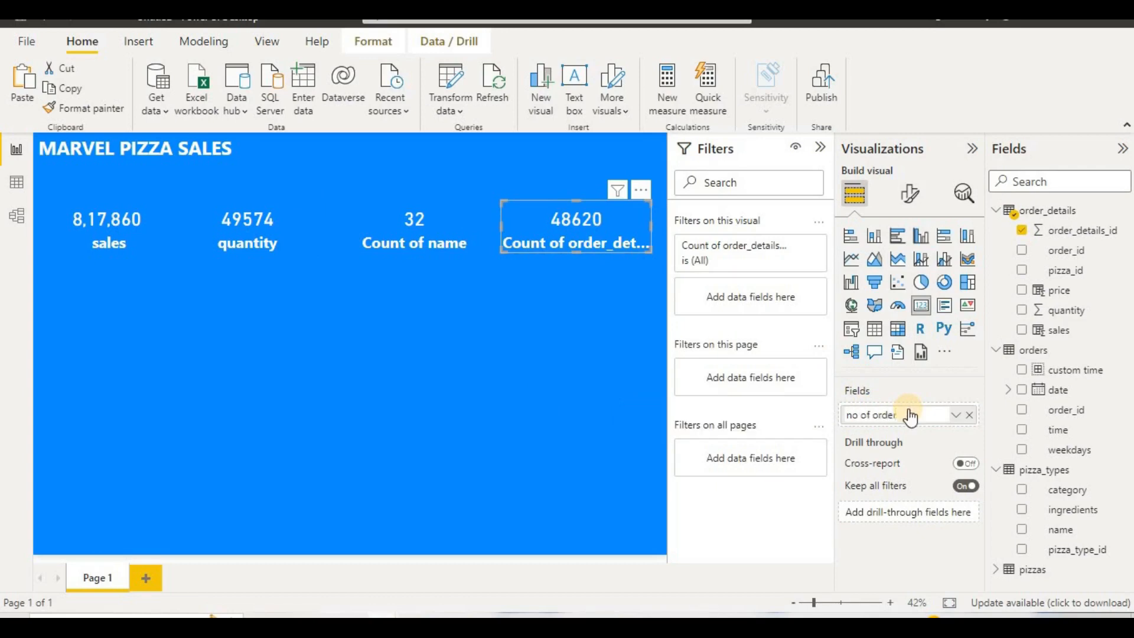
key(Return)
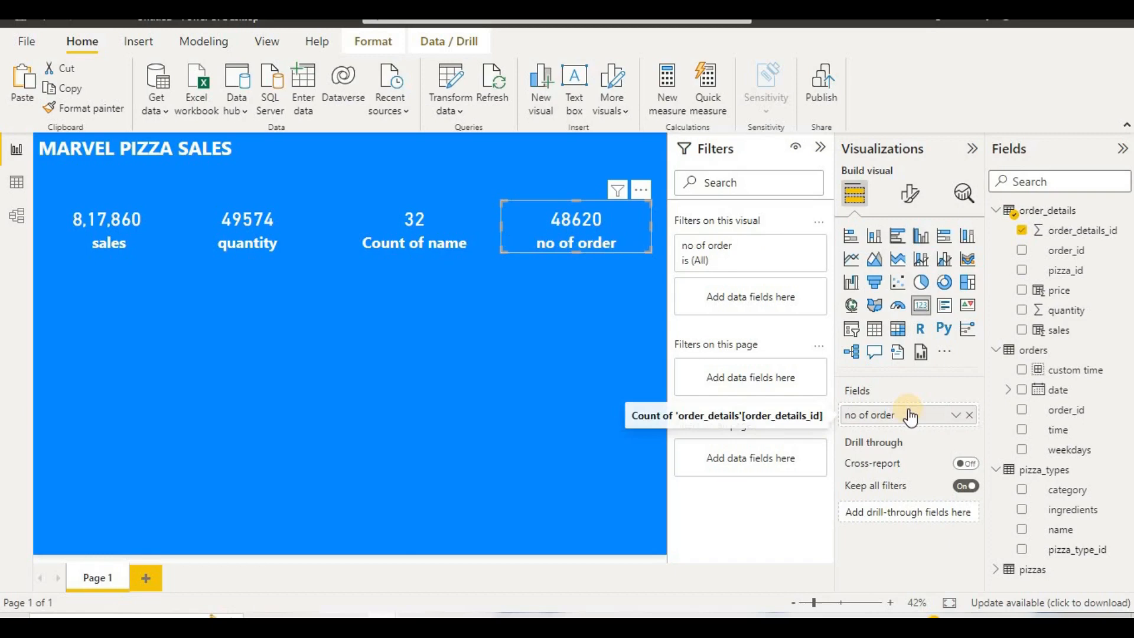
click(491, 332)
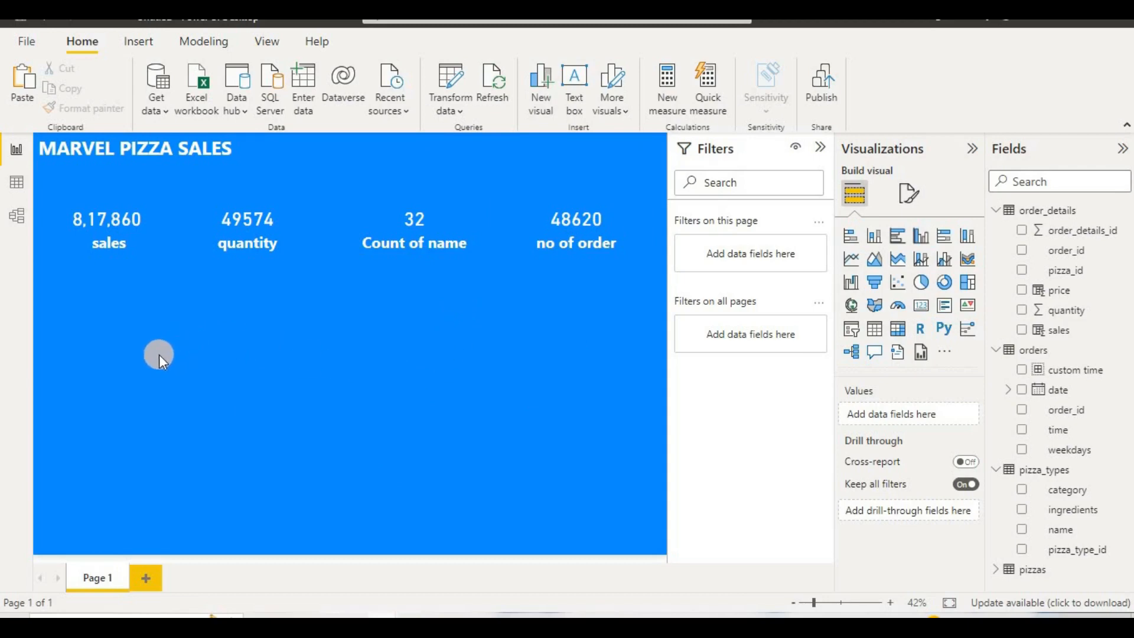
Step: Insert a clustered column chart below the cards with date on the X-axis and quantity on the Y-axis
click(920, 237)
drag(131, 307, 142, 406)
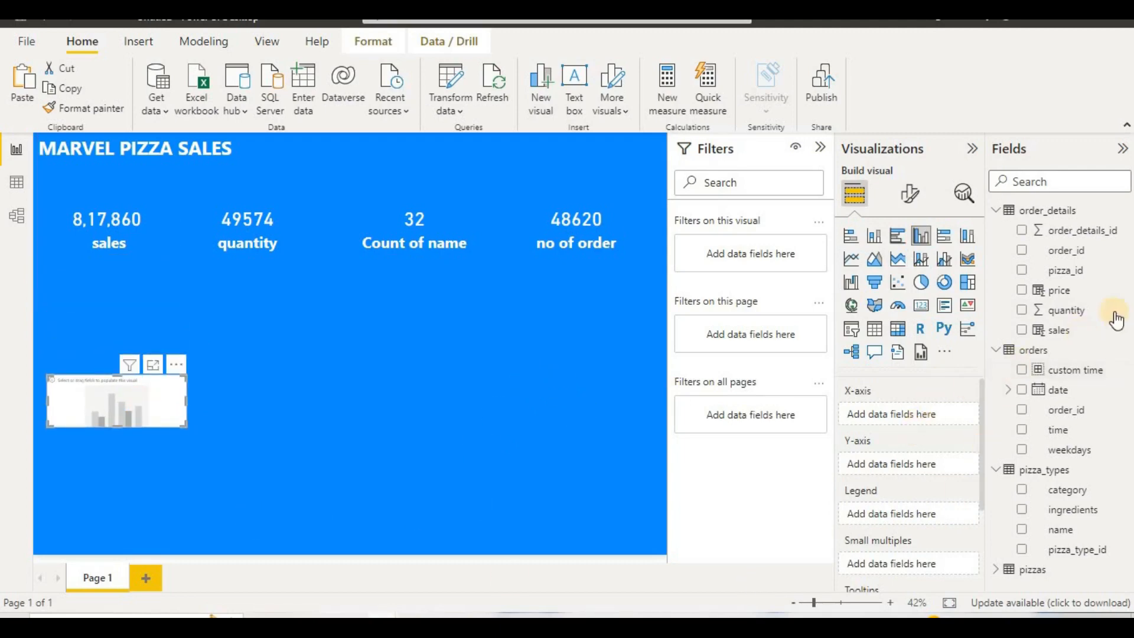
drag(1053, 390, 905, 411)
click(1092, 392)
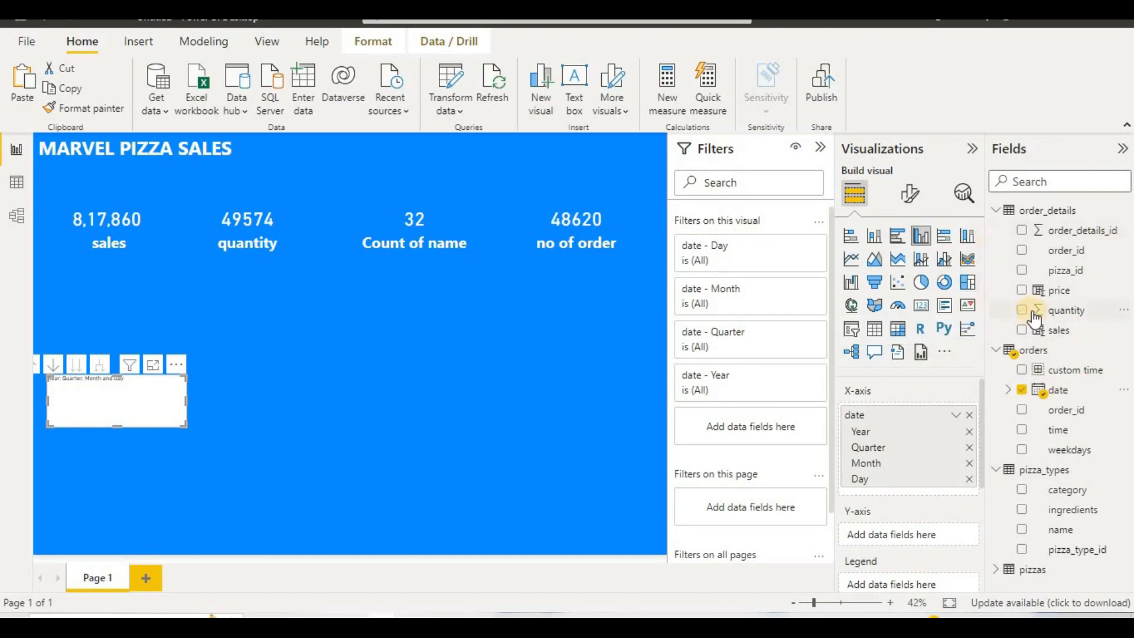
drag(1034, 318, 892, 538)
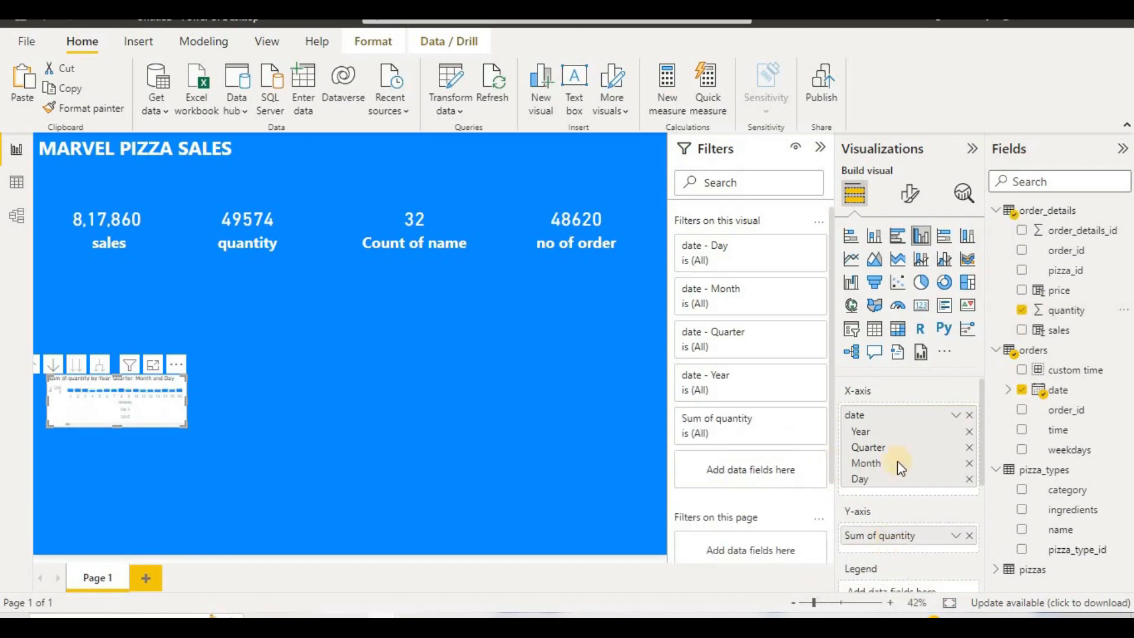
Step: Remove the Day level from the chart's X-axis, then enlarge the chart and place it at the canvas's left edge below the cards
click(970, 479)
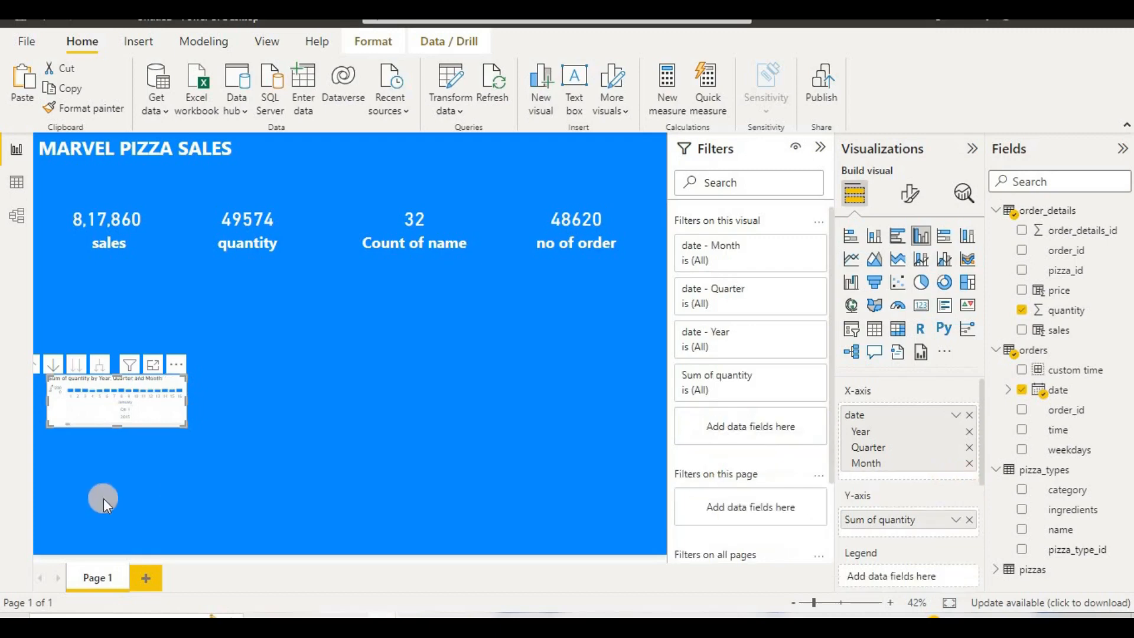
drag(191, 423, 302, 534)
drag(201, 466, 150, 367)
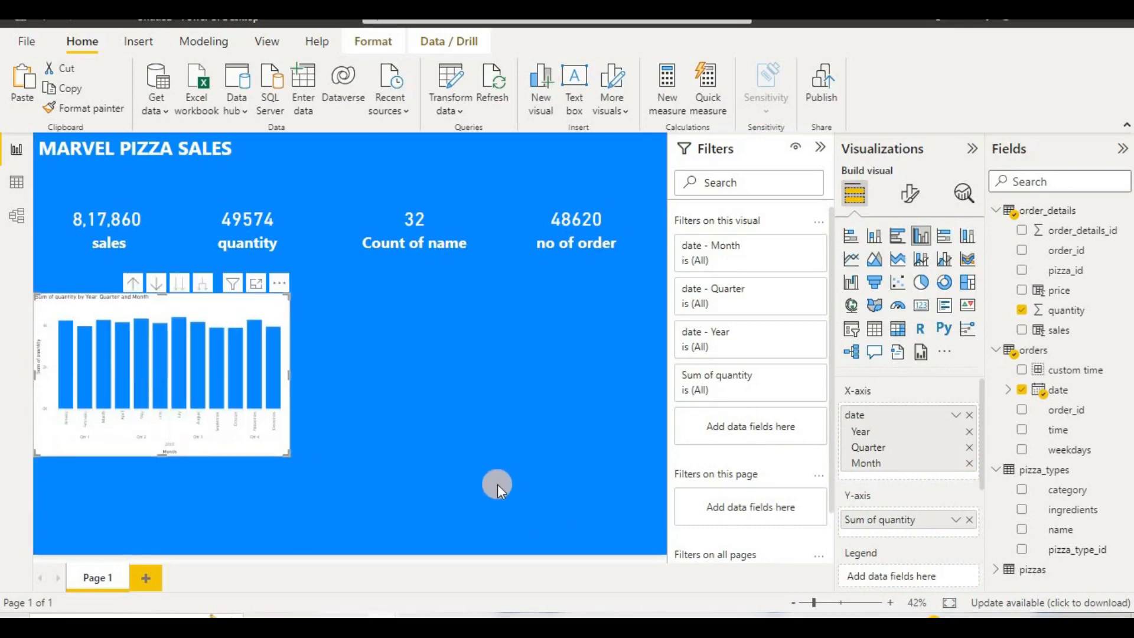
Step: Drill the column chart up to the year level, then go to the next hierarchy level to plot quantity by quarter
click(139, 290)
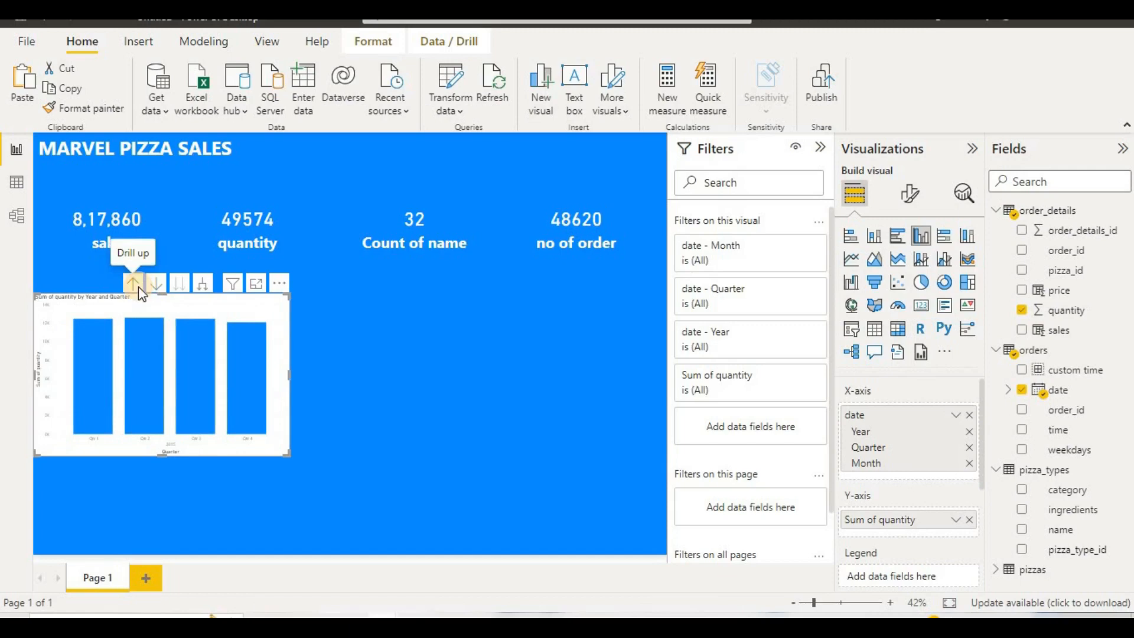
click(138, 286)
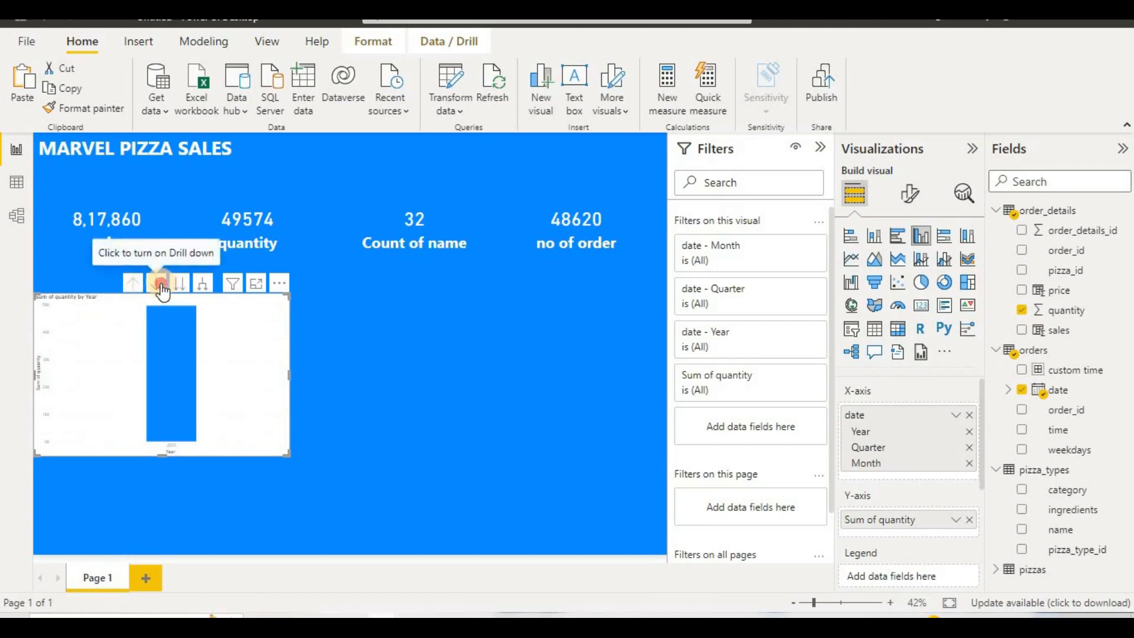
click(161, 286)
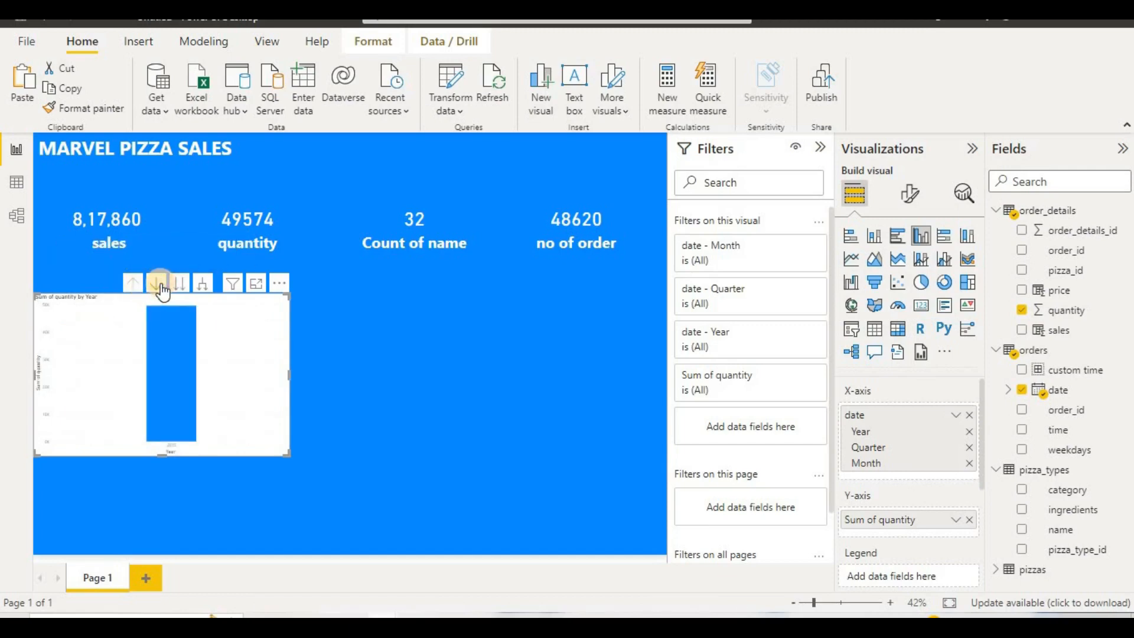
click(179, 284)
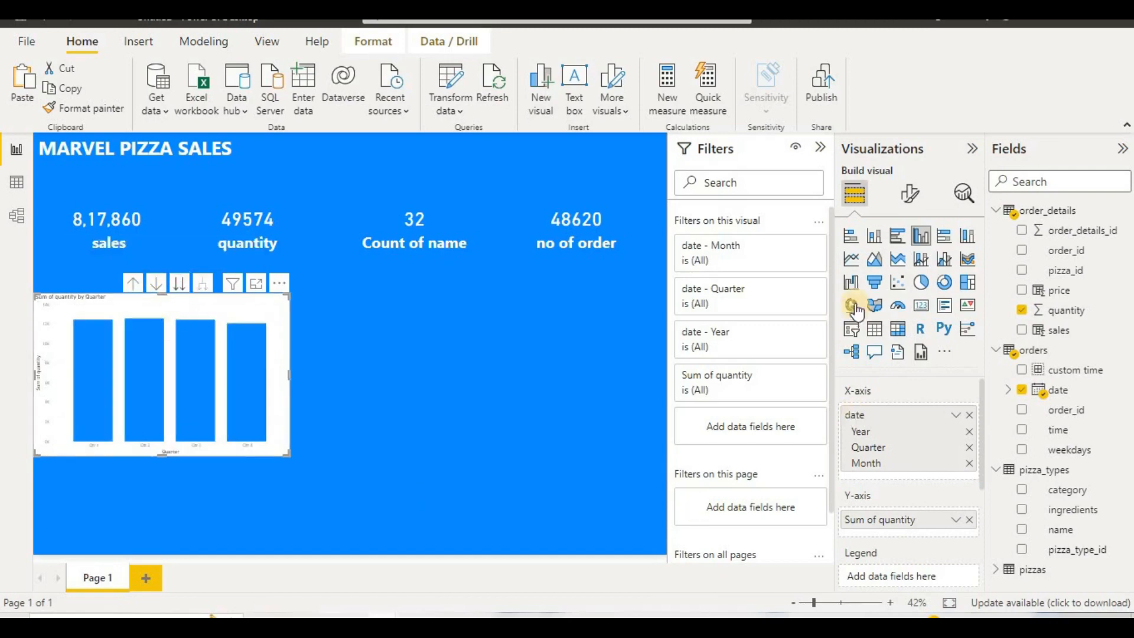
Step: Format the column chart's X-axis values with font size 16, bold and white text
click(890, 195)
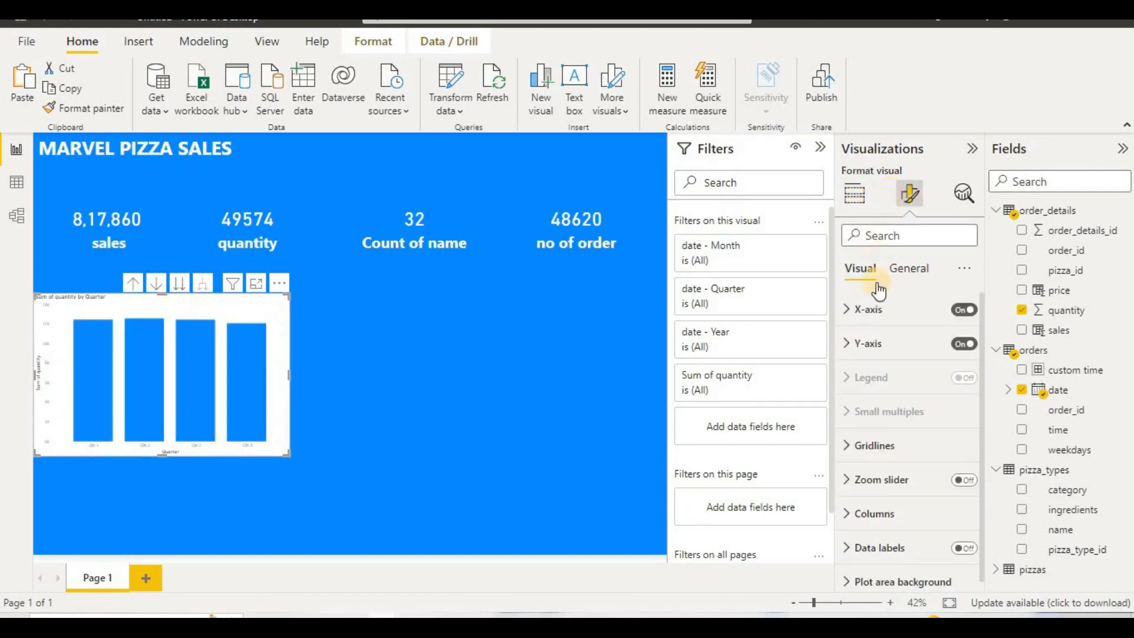
click(883, 323)
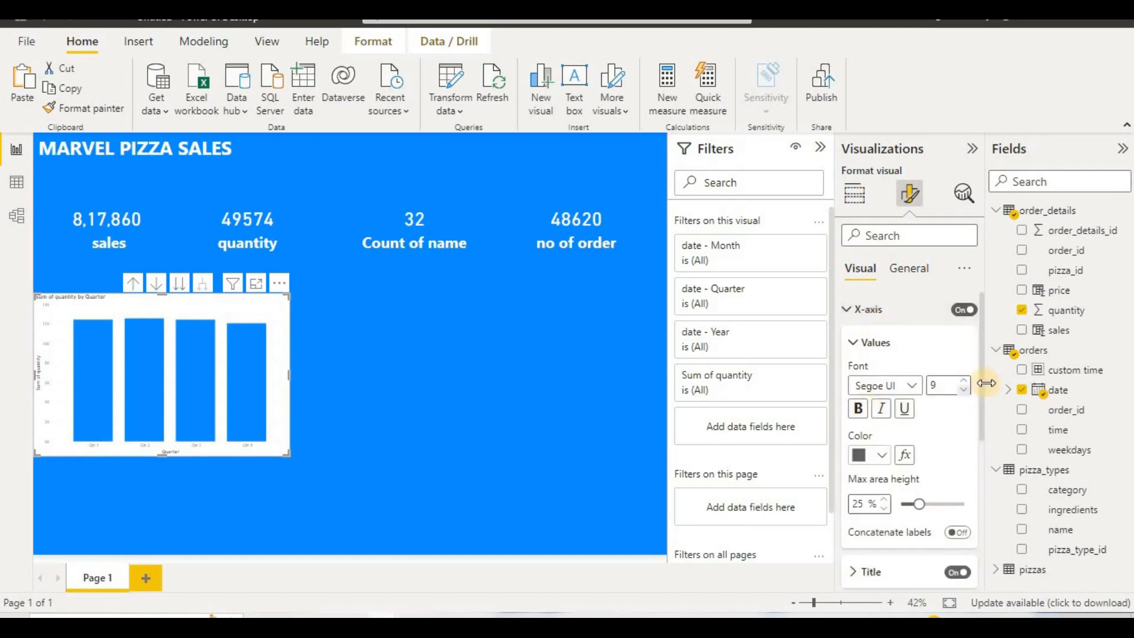
click(944, 385)
text(2)
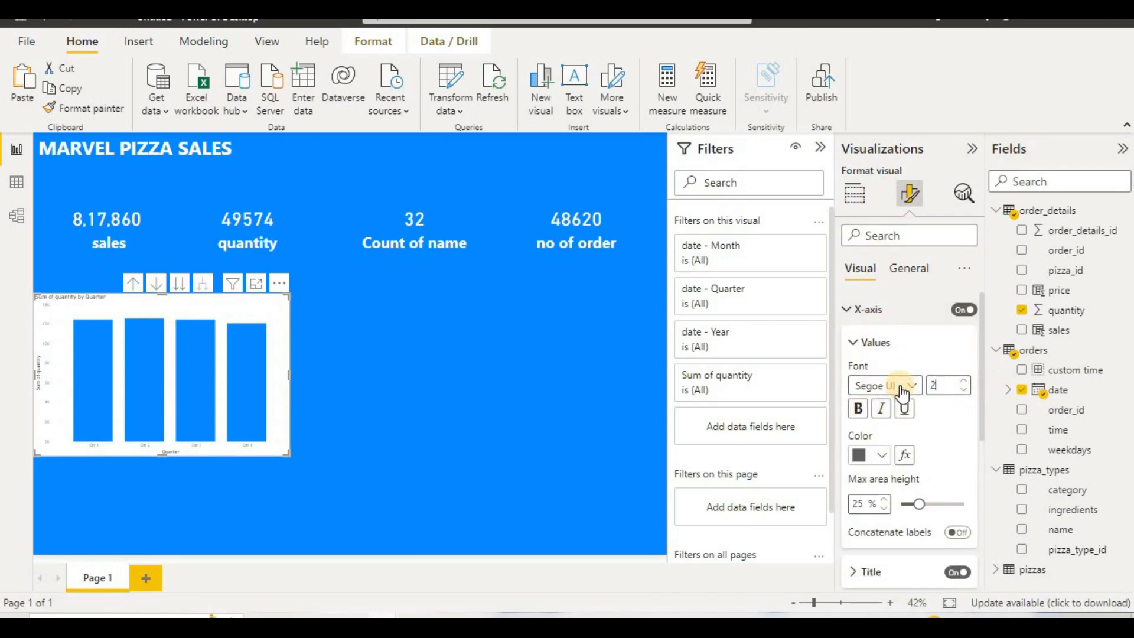
key(BackSpace)
text(16)
click(858, 408)
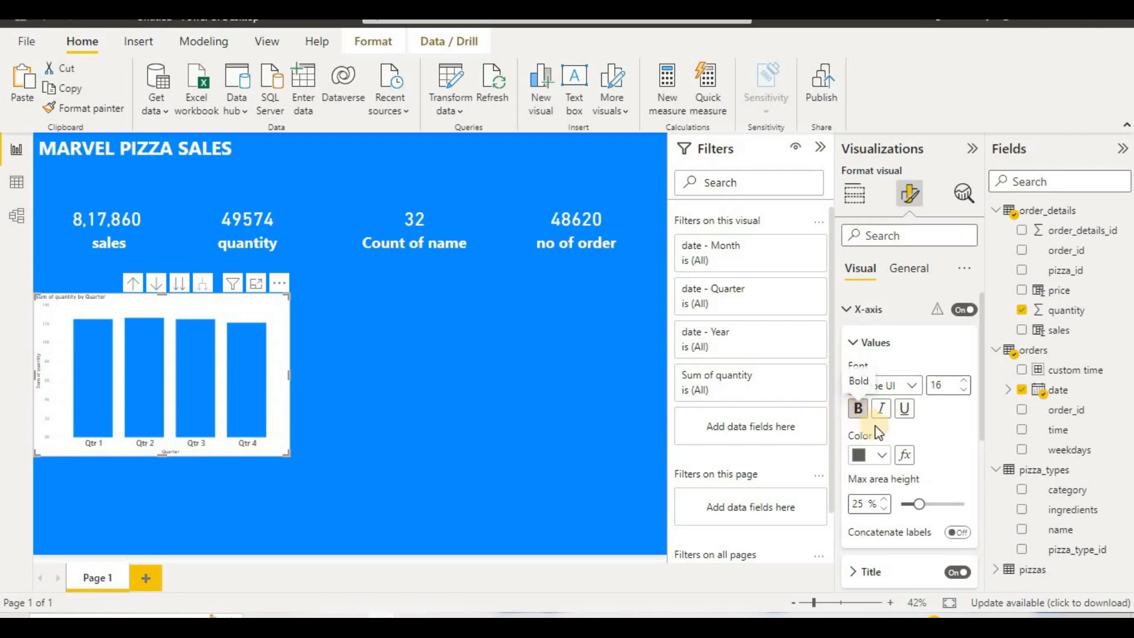
click(884, 456)
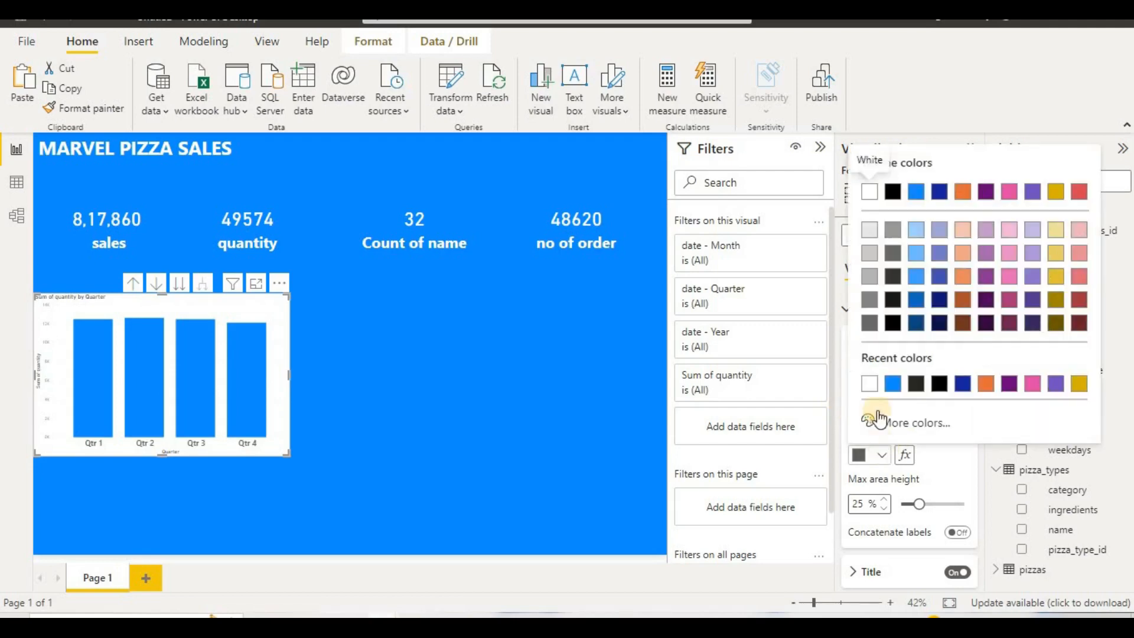
click(875, 388)
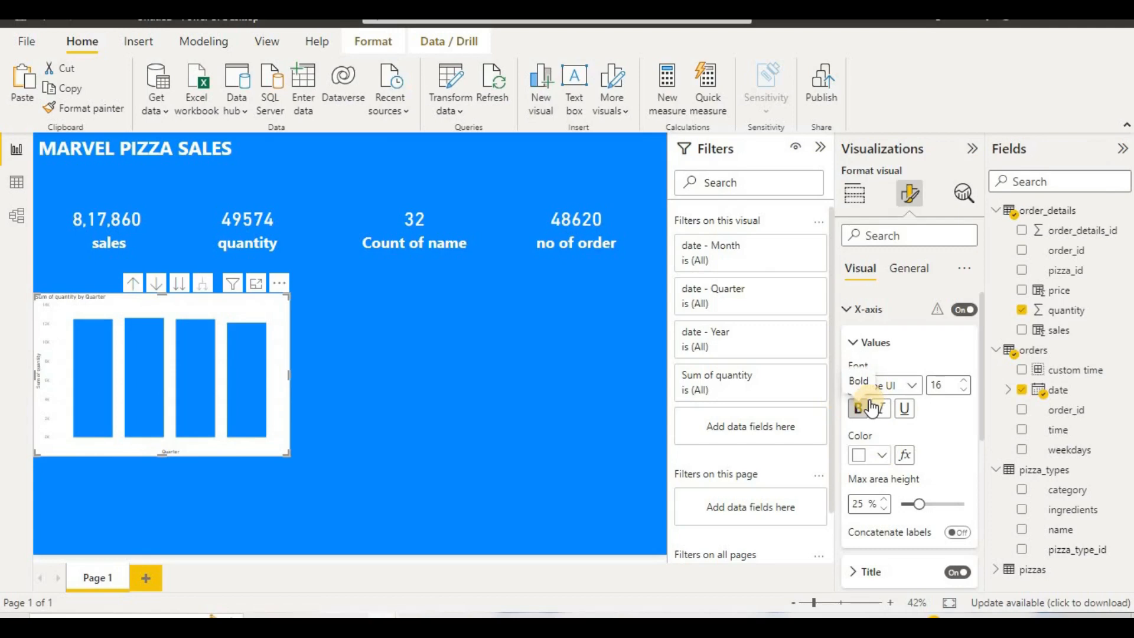
click(948, 428)
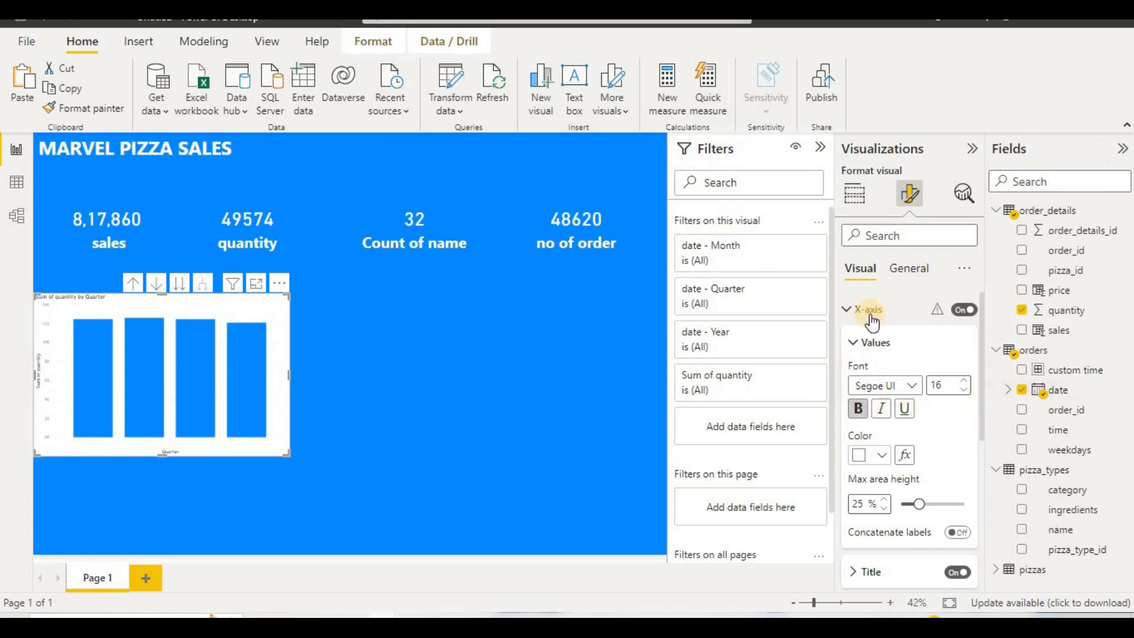
Step: Try a blue background on the quarterly column chart and return it to white
click(911, 272)
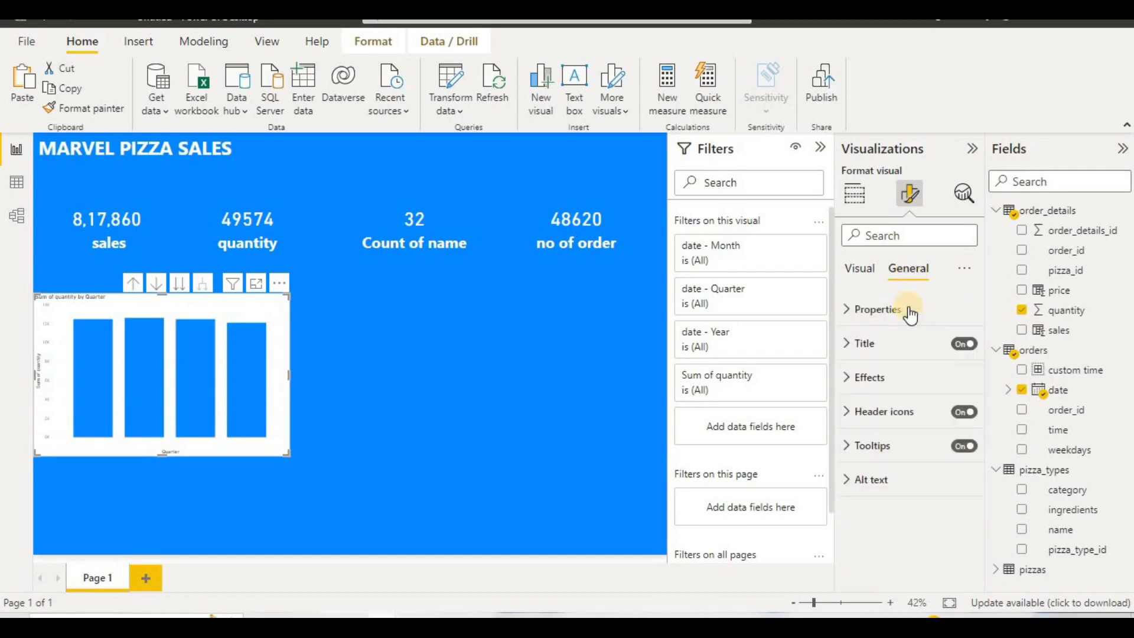
click(904, 384)
click(883, 453)
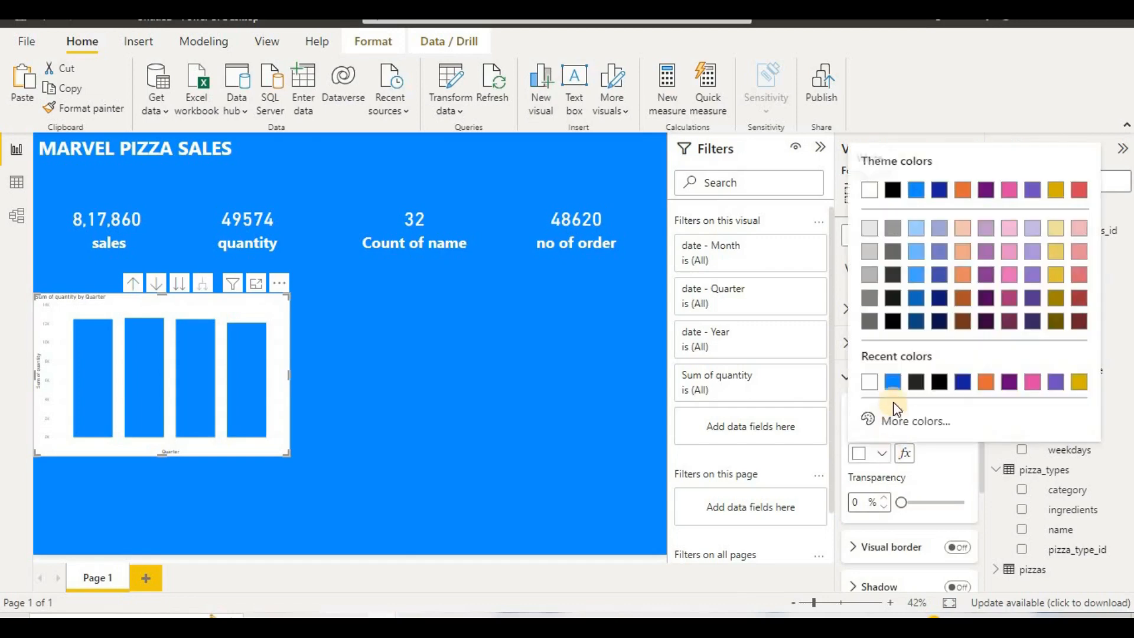
click(893, 390)
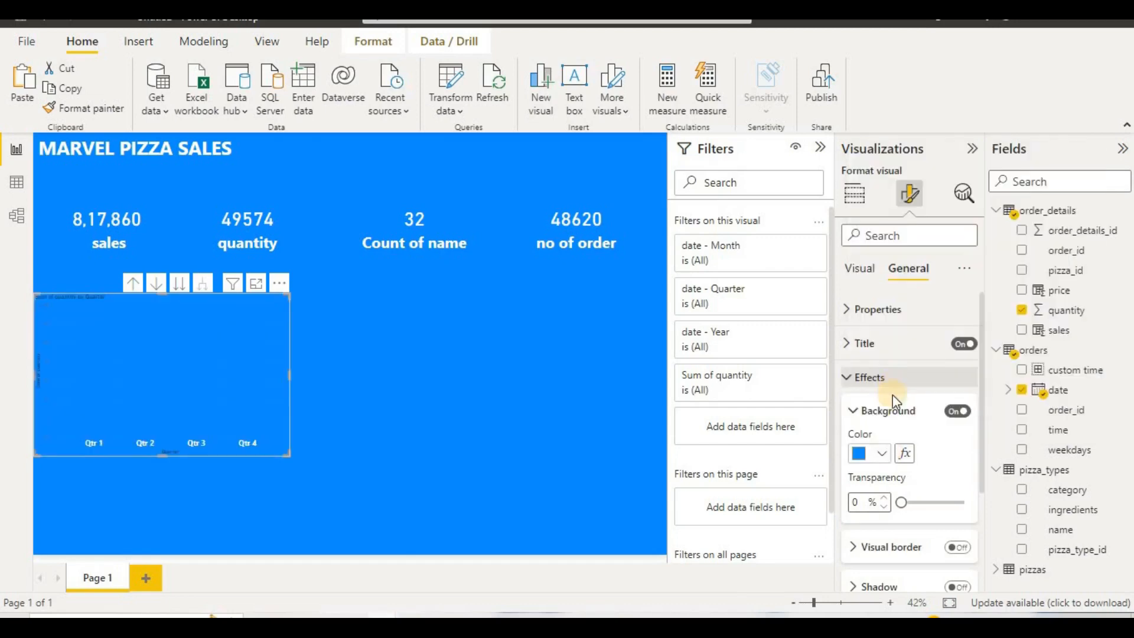
click(861, 270)
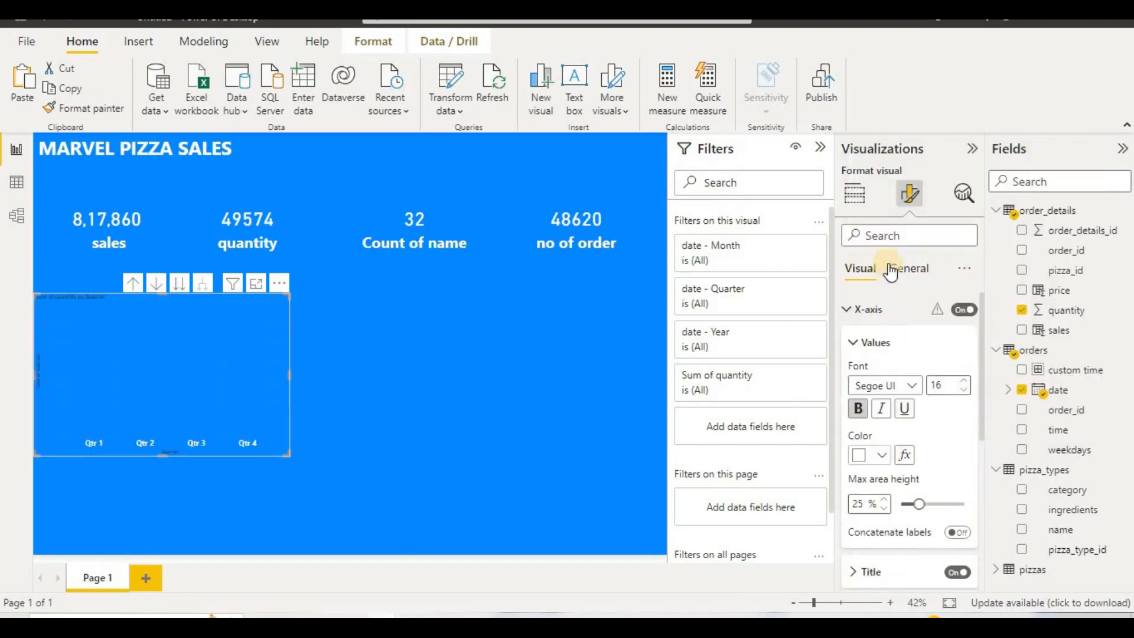
click(908, 268)
click(883, 454)
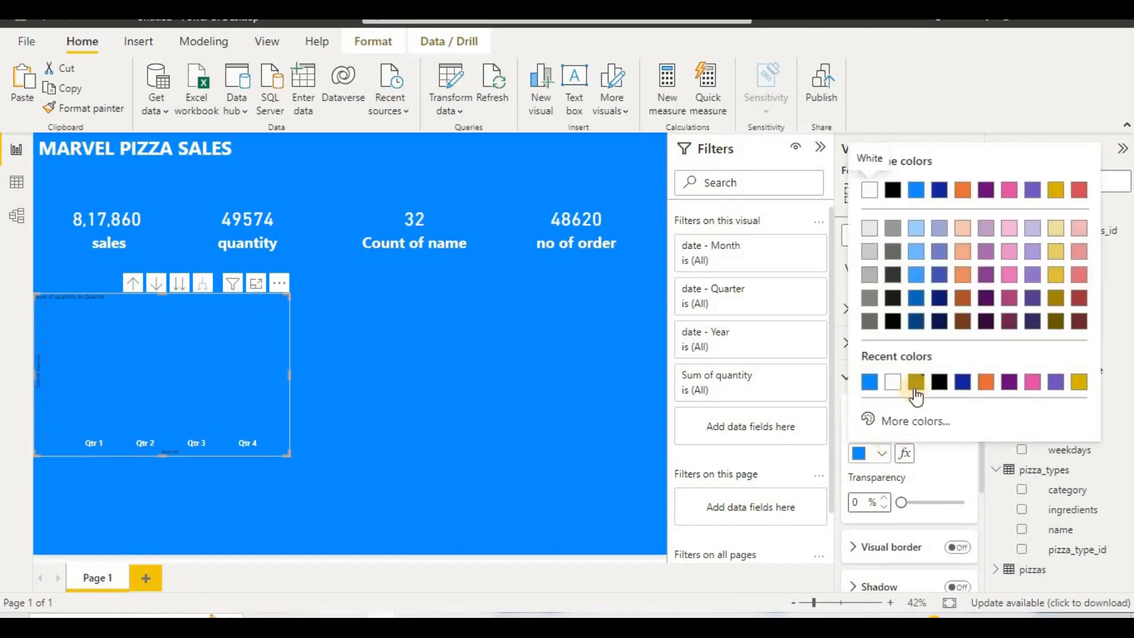
click(896, 379)
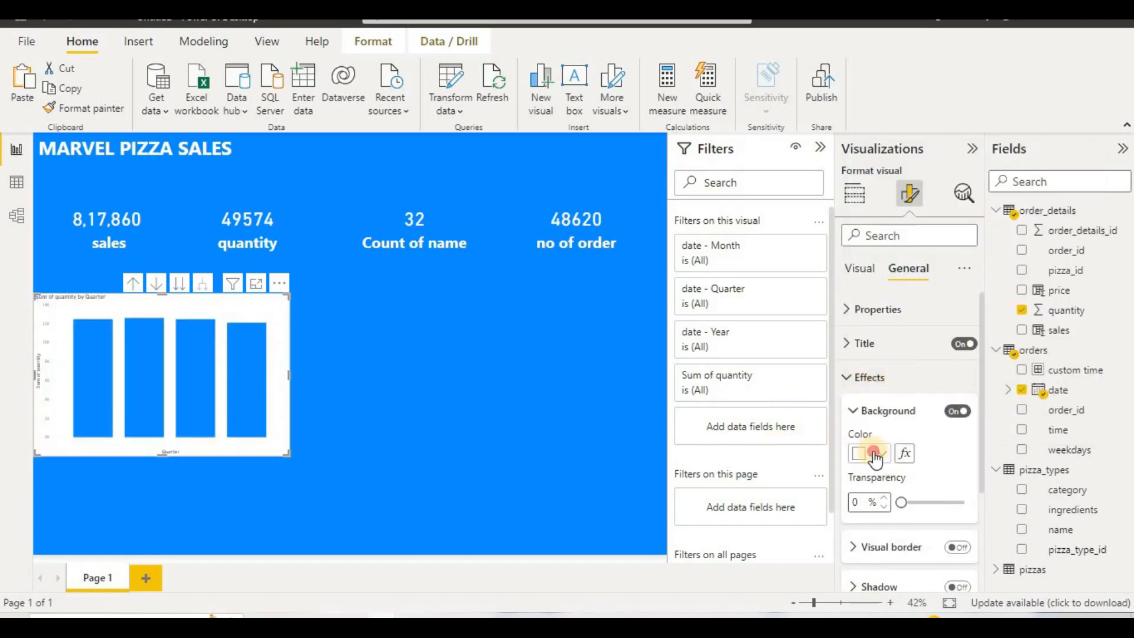
Step: Reapply the blue #118DFF background to the column chart for comparison and restore the white background
click(875, 455)
click(890, 383)
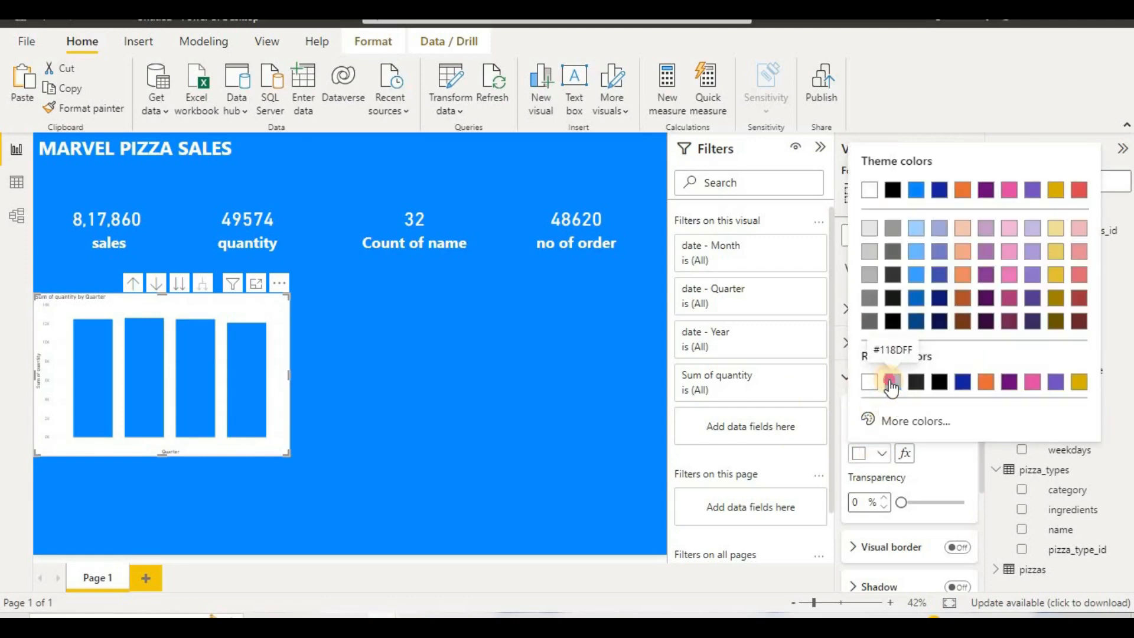
click(888, 379)
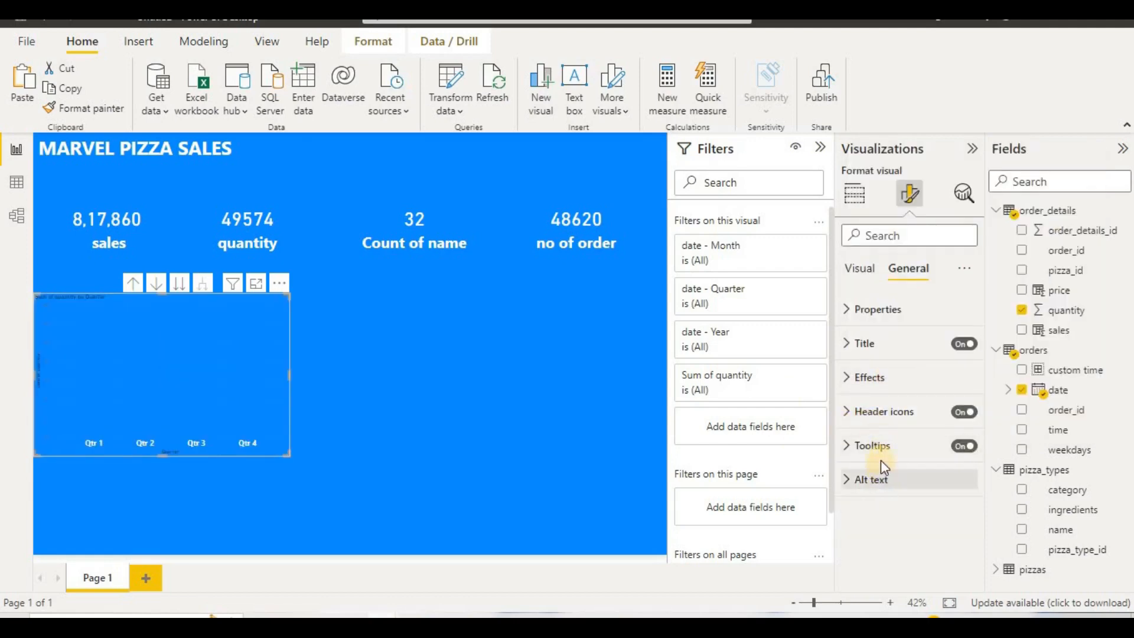
click(891, 310)
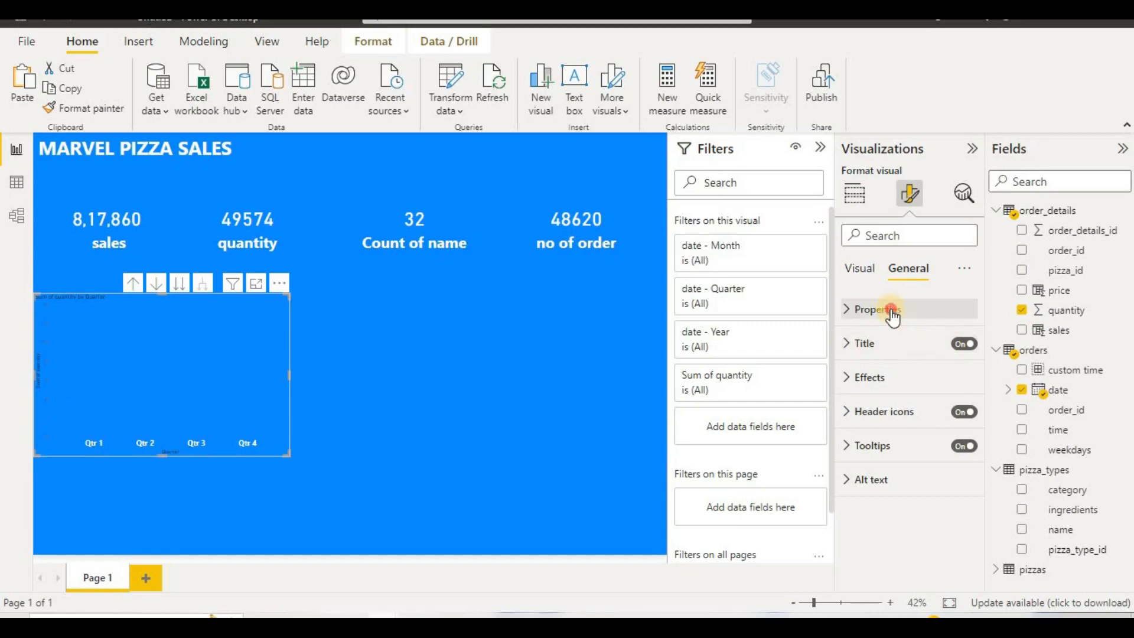
scroll(954, 426, down, 3)
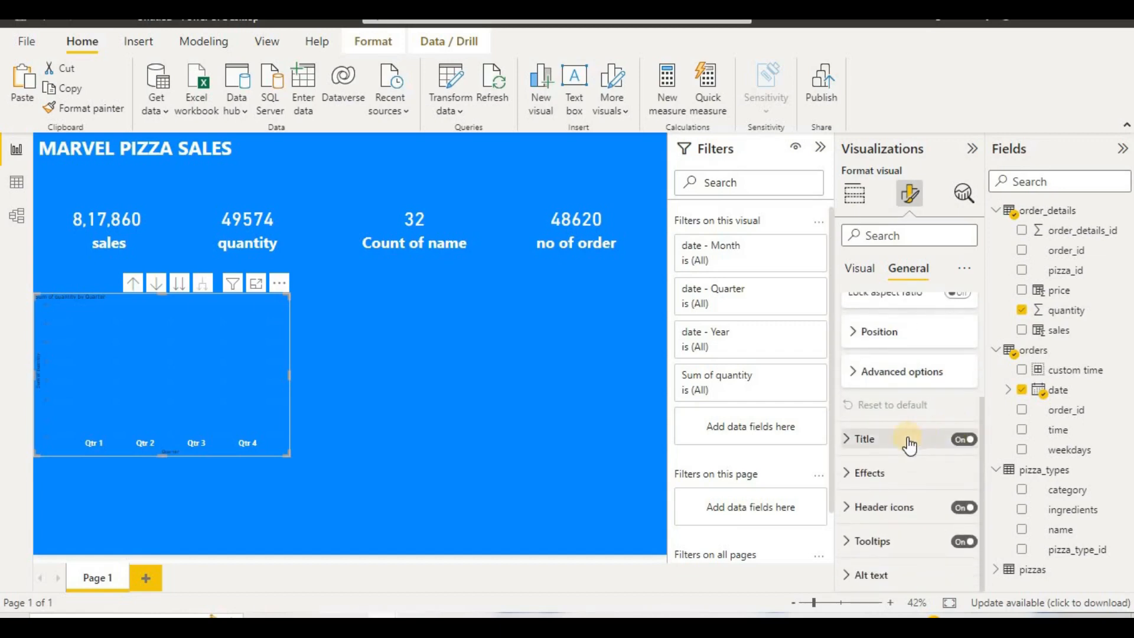
click(889, 476)
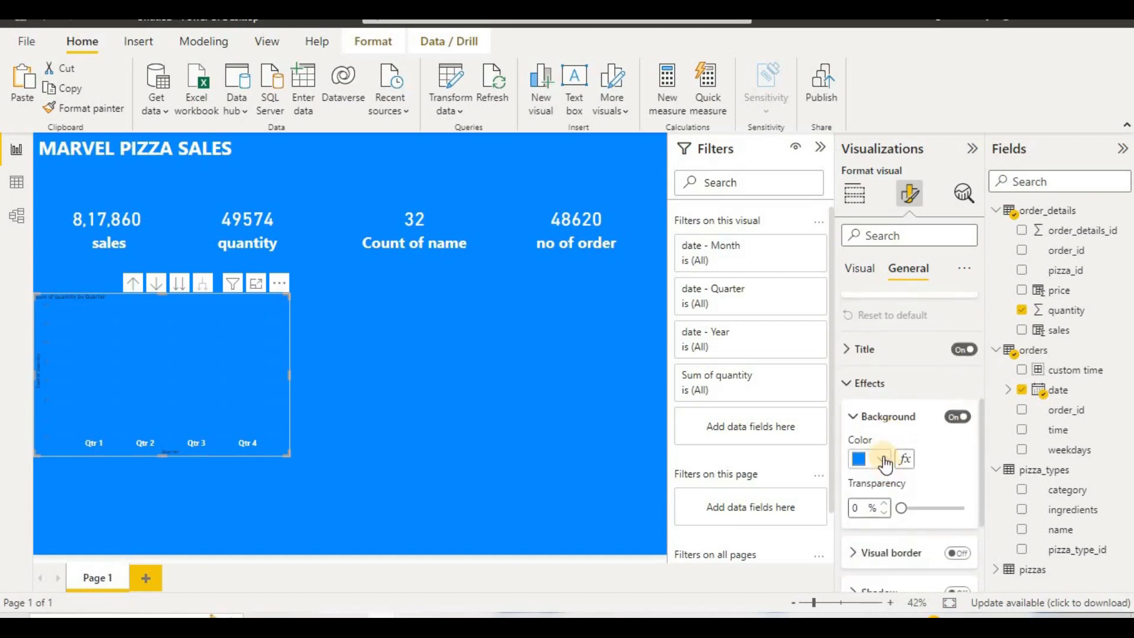
click(883, 460)
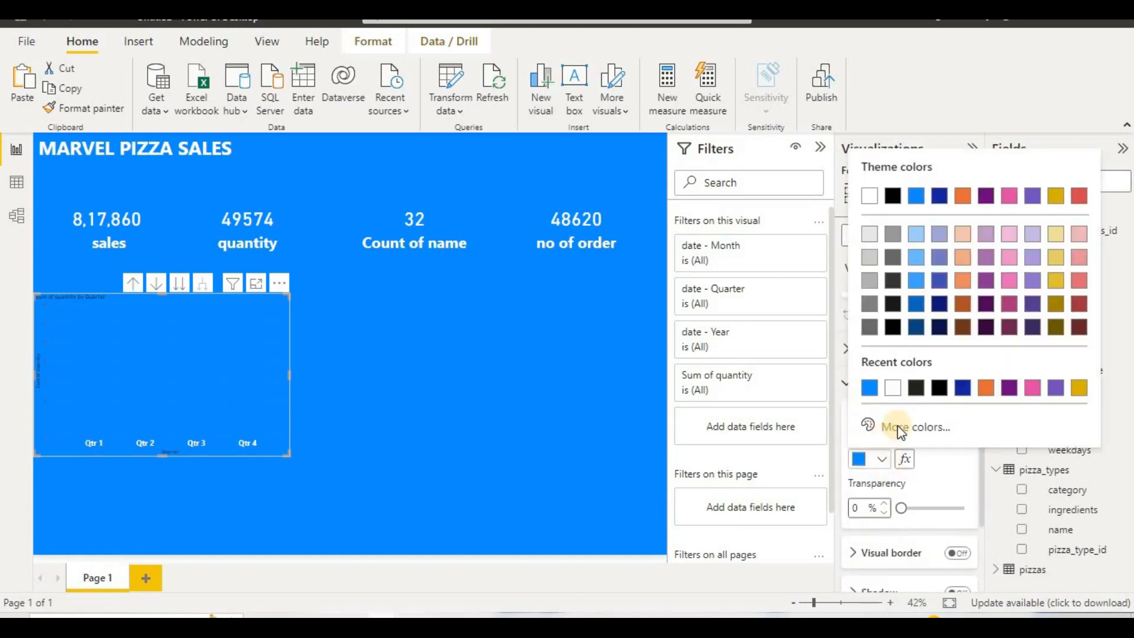
click(896, 388)
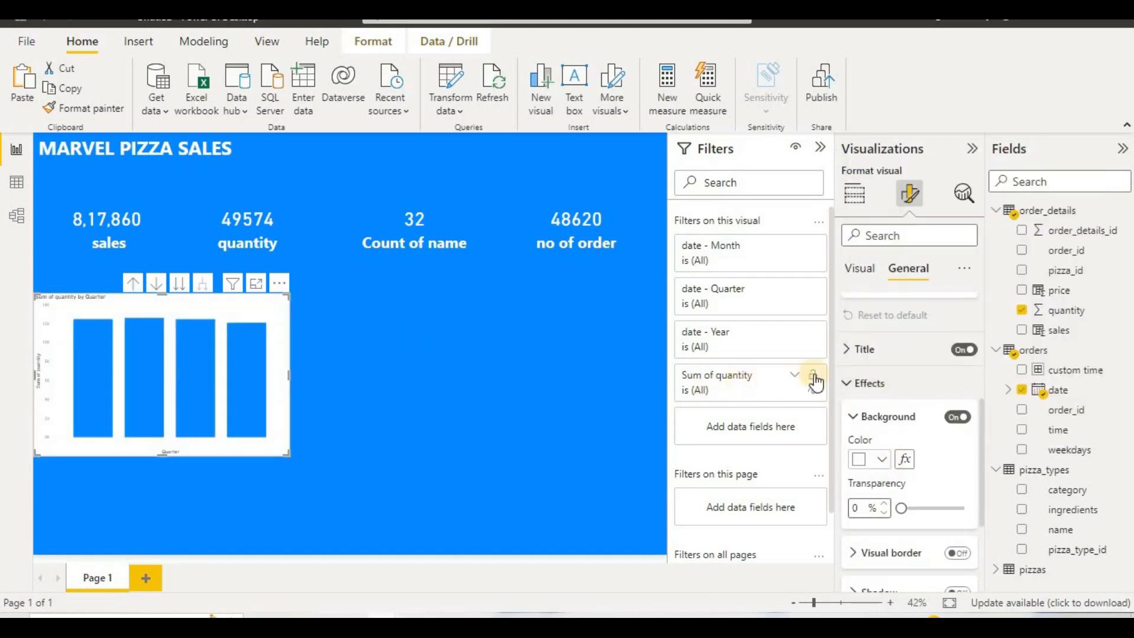
Step: Set the column chart's X-axis title to font size 32 and bold
scroll(874, 378, up, 3)
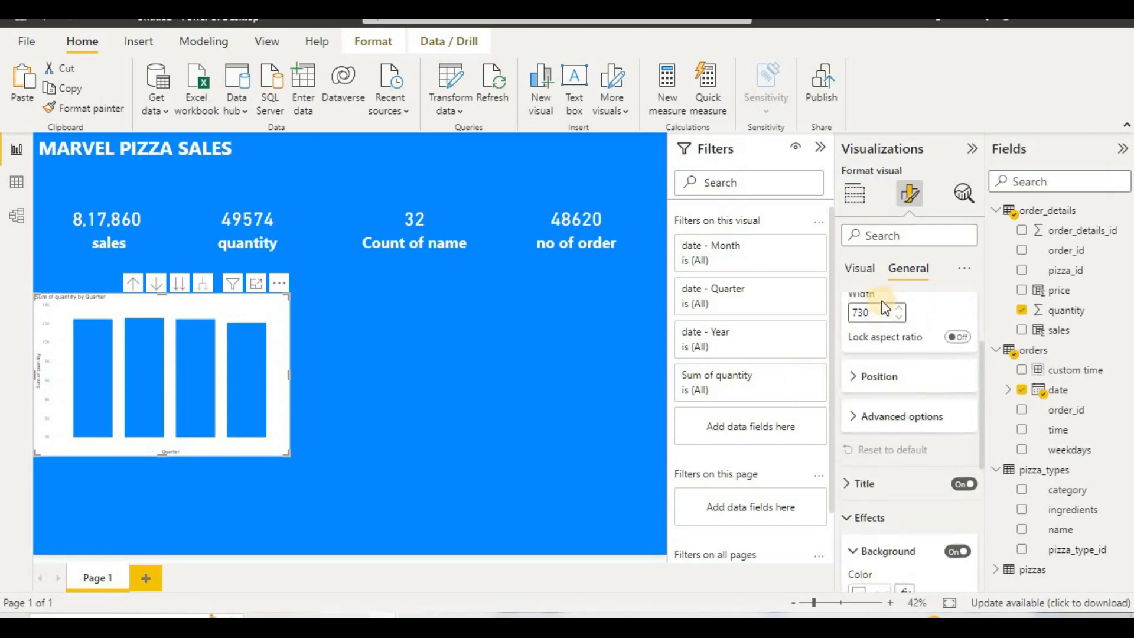
click(860, 269)
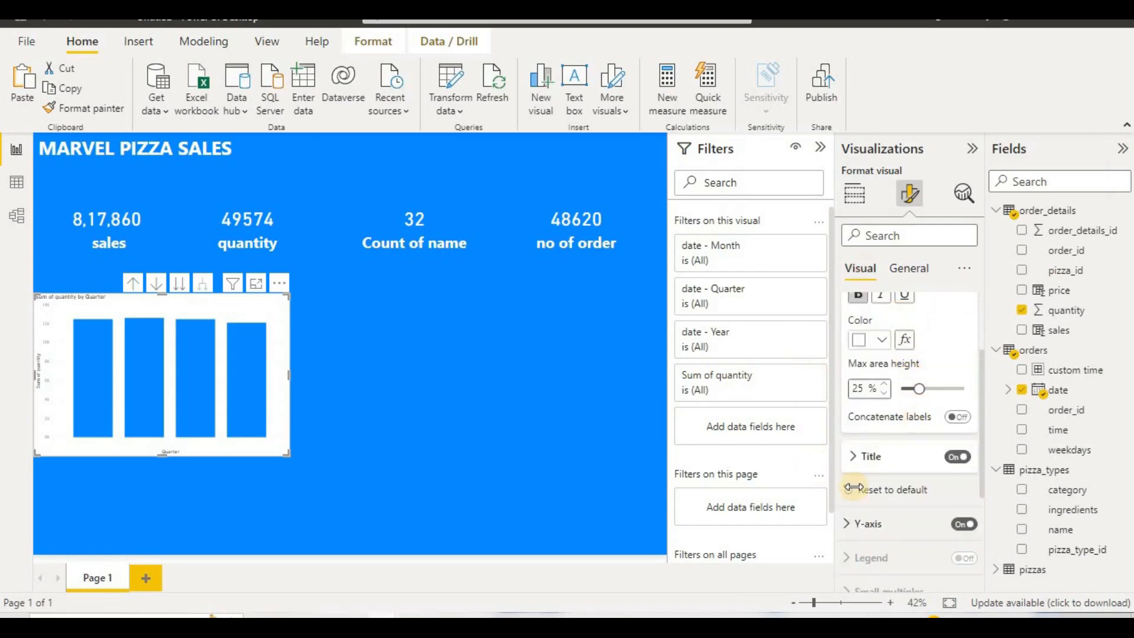
click(884, 461)
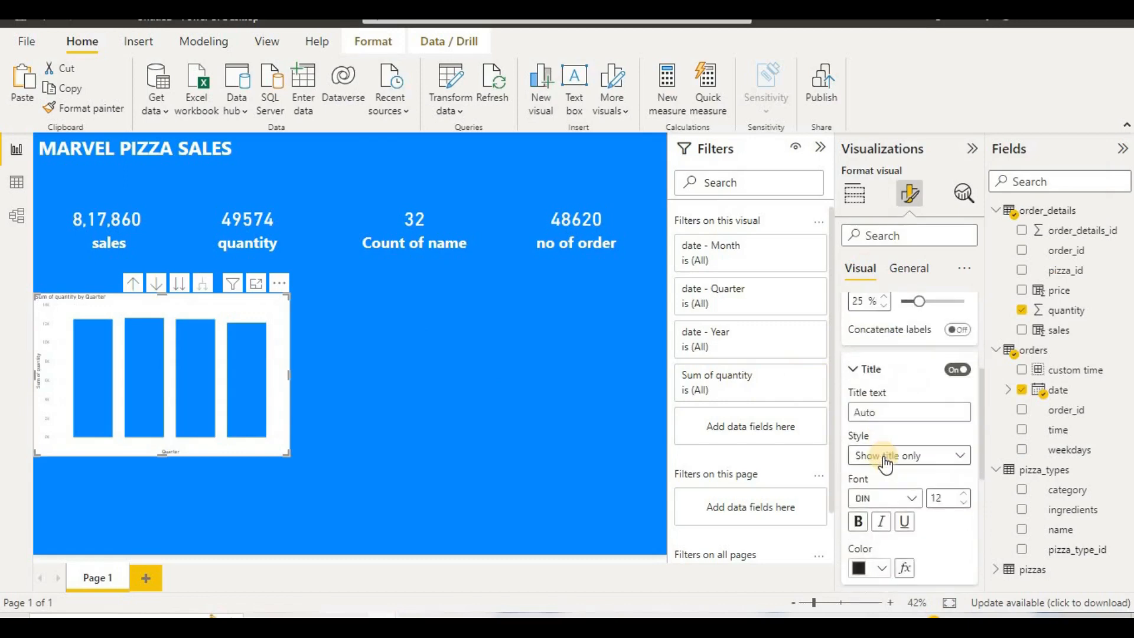
scroll(884, 460, down, 1)
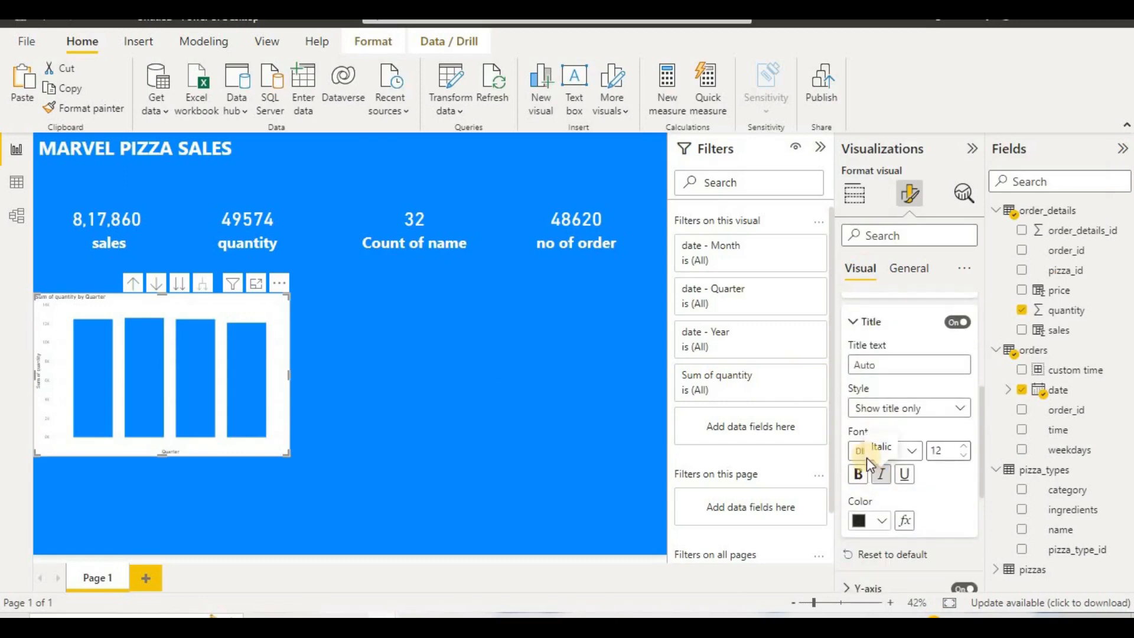
click(939, 451)
text(16)
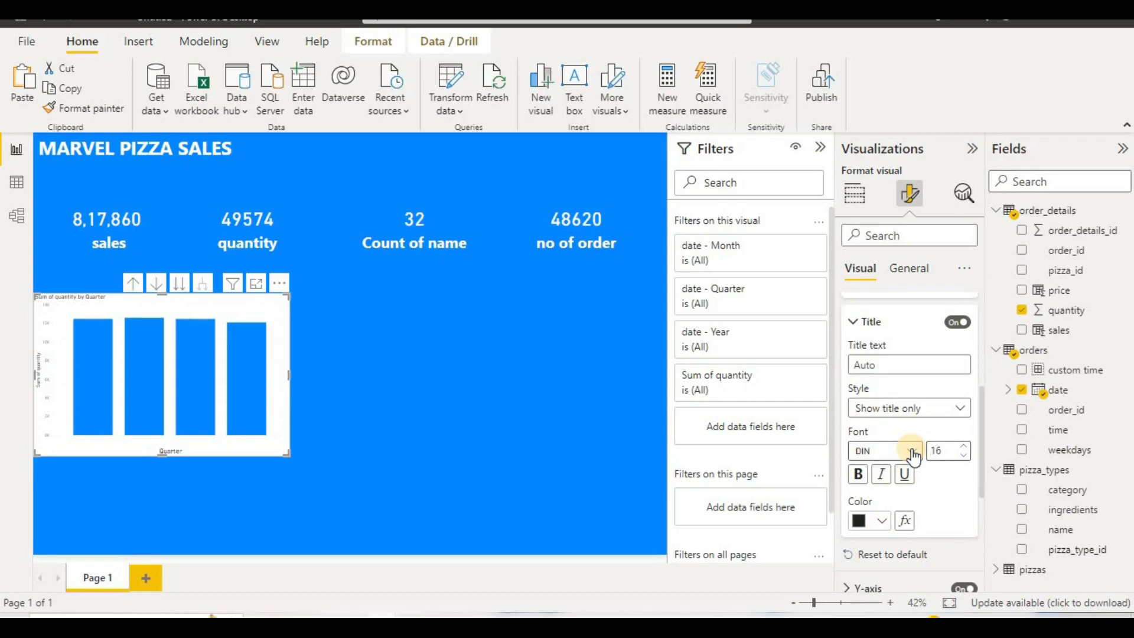
click(932, 451)
click(860, 473)
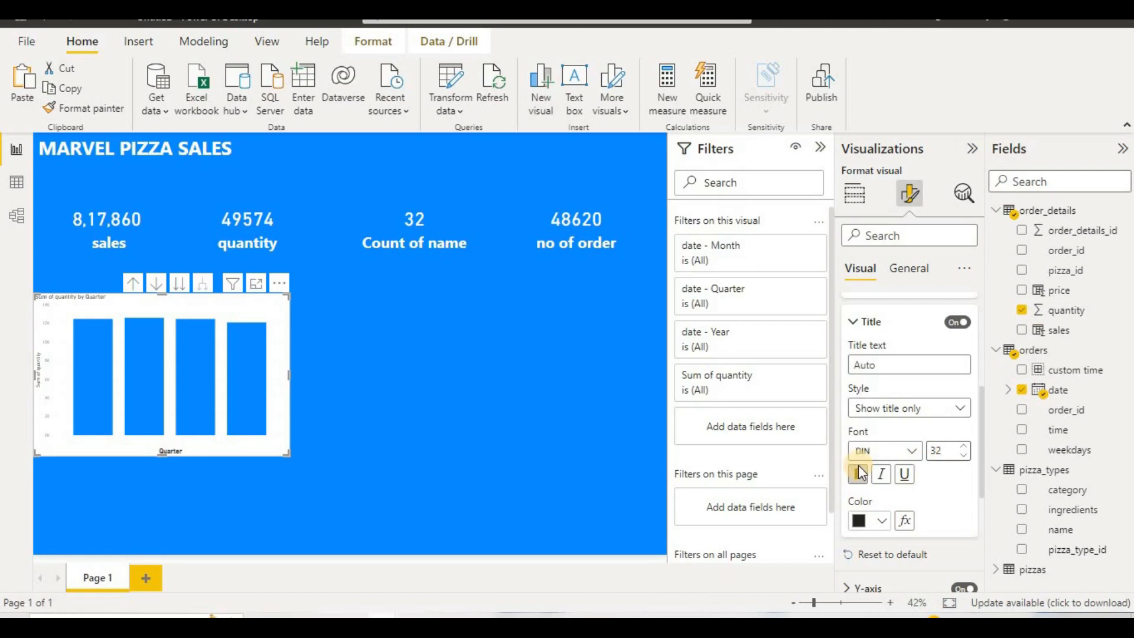
Step: Set the column chart's Y-axis values to font size 16 and bold
scroll(921, 478, down, 3)
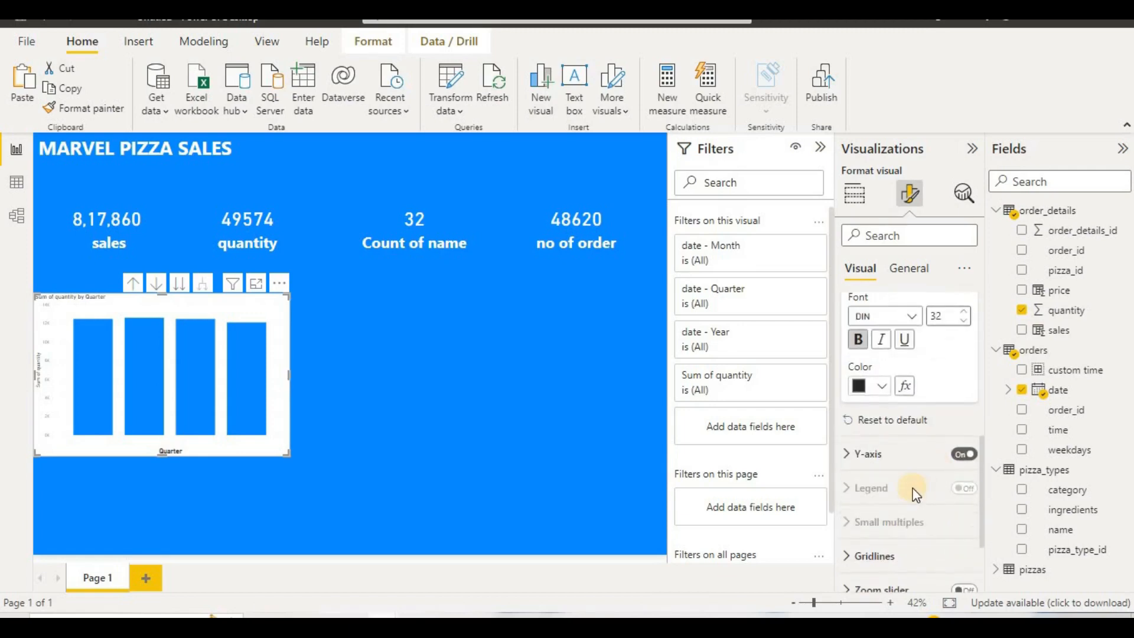
click(908, 456)
scroll(912, 468, down, 2)
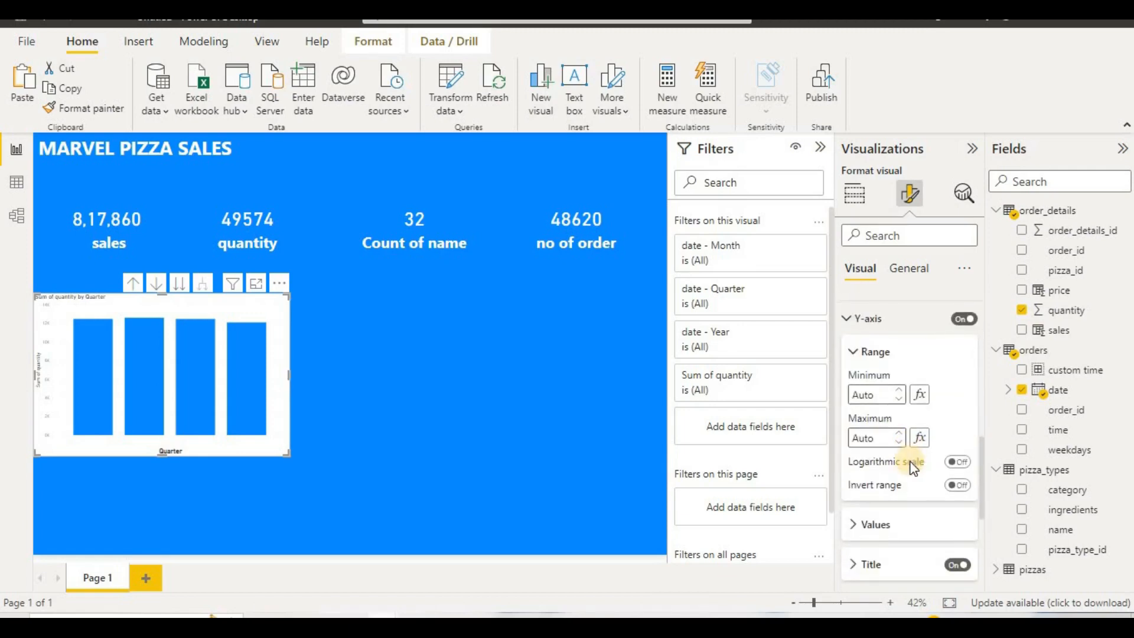
scroll(913, 468, down, 2)
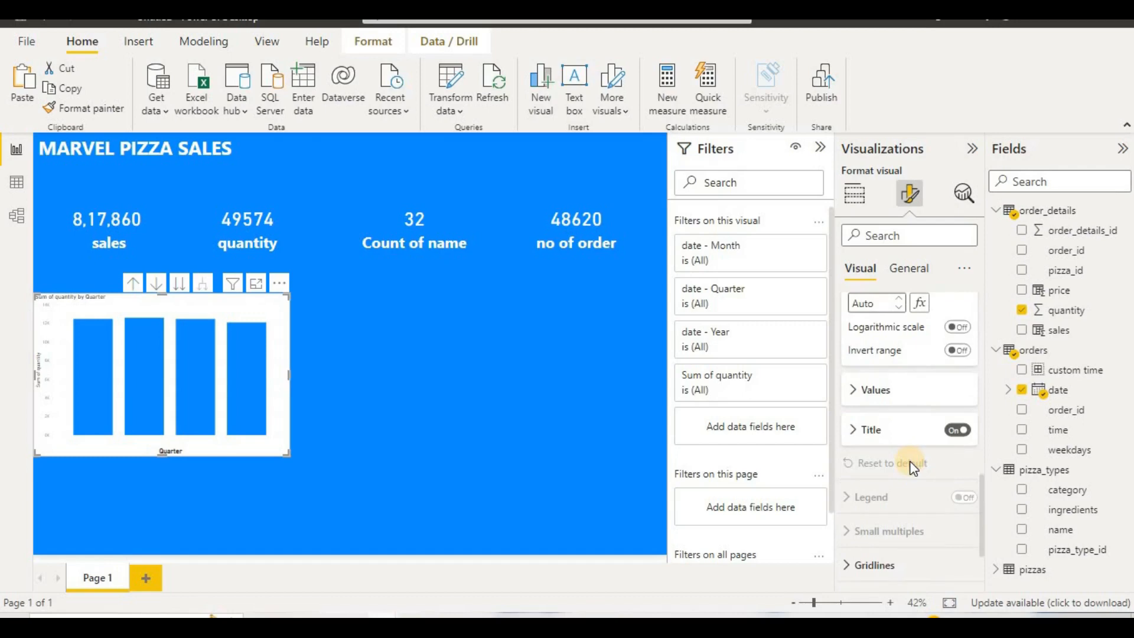
click(896, 388)
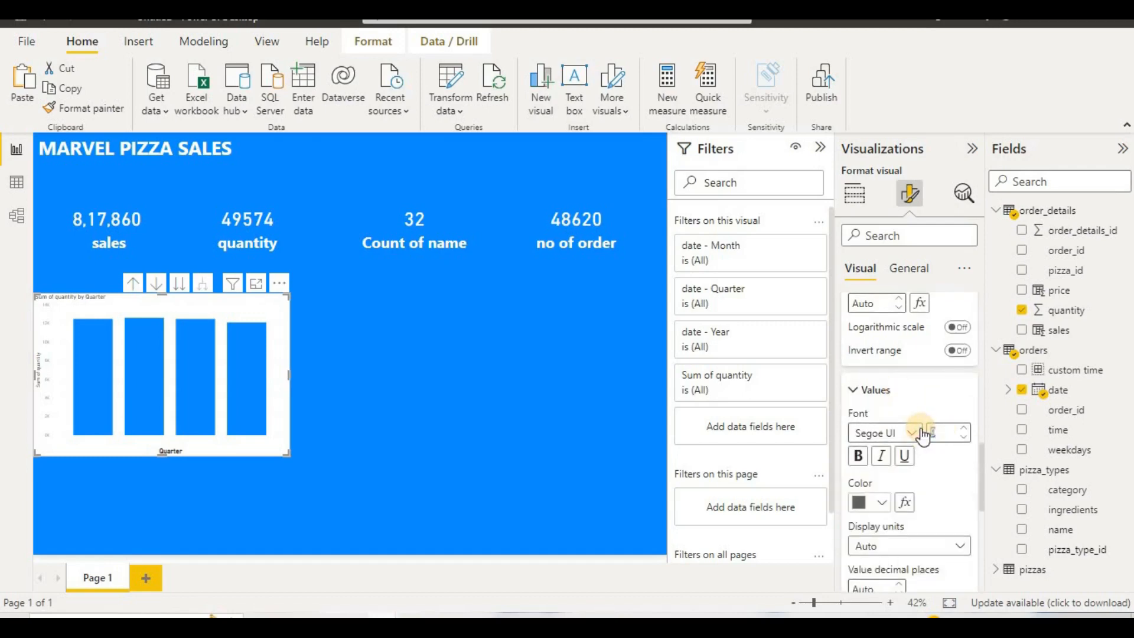
text(16)
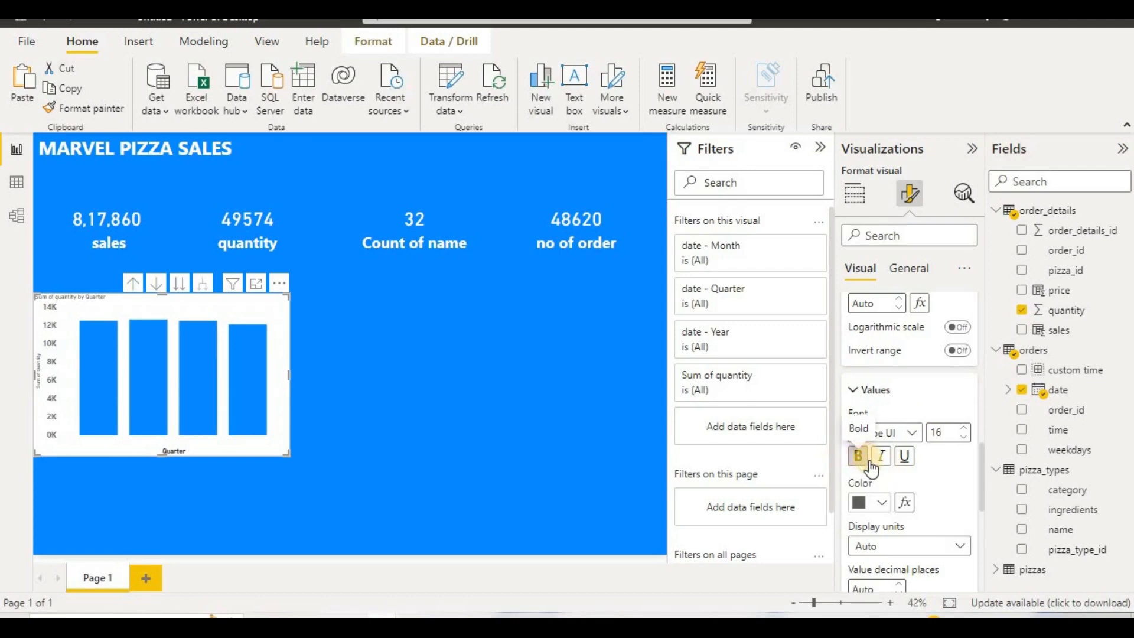
Step: Format the column chart's Y-axis title with font size 16 and bold
scroll(869, 465, down, 3)
click(889, 469)
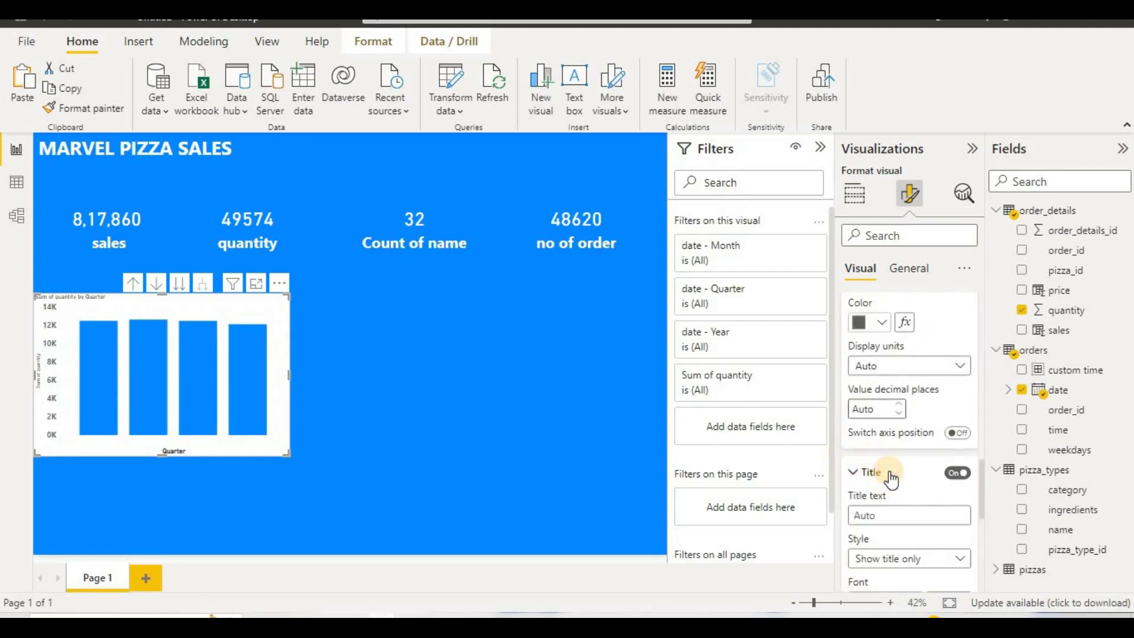
scroll(891, 468, down, 2)
scroll(903, 460, down, 1)
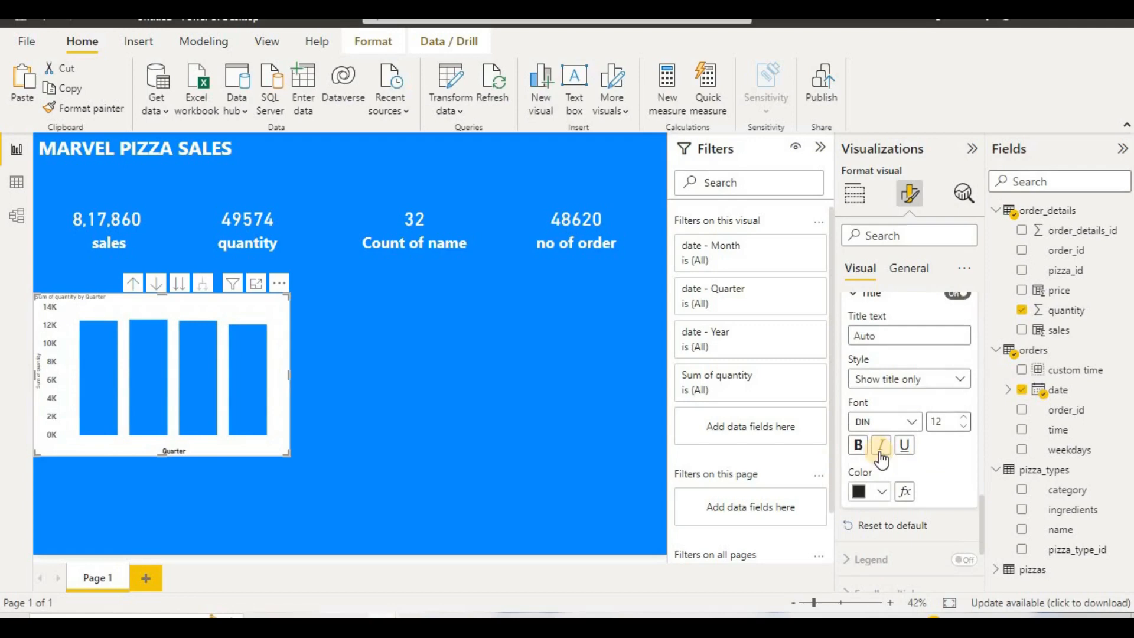
double_click(942, 423)
text(32)
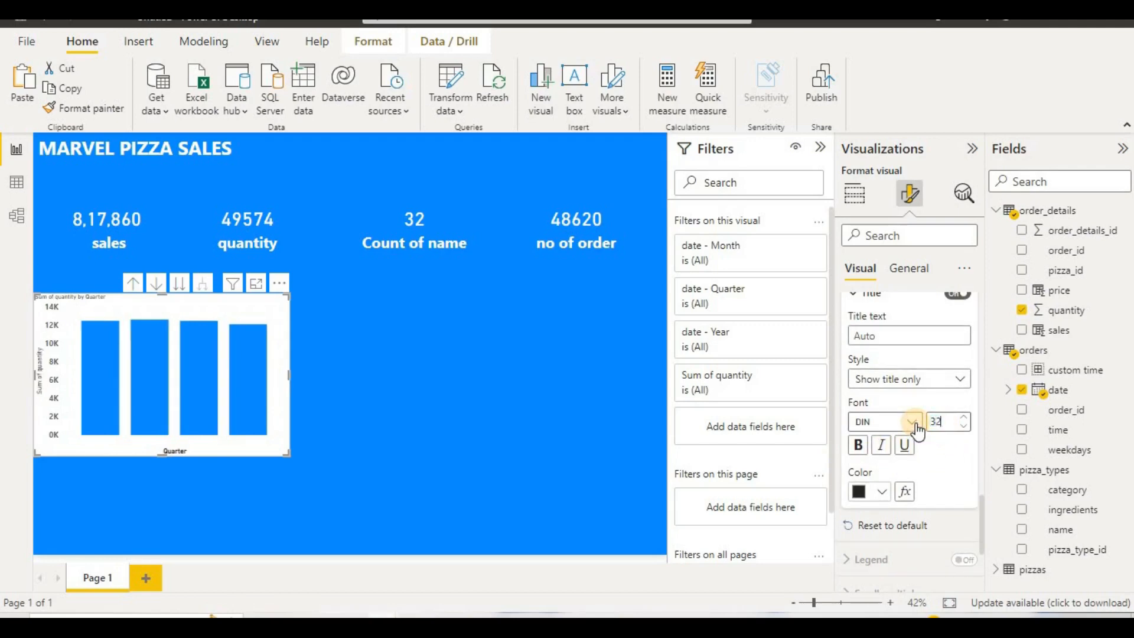
click(860, 447)
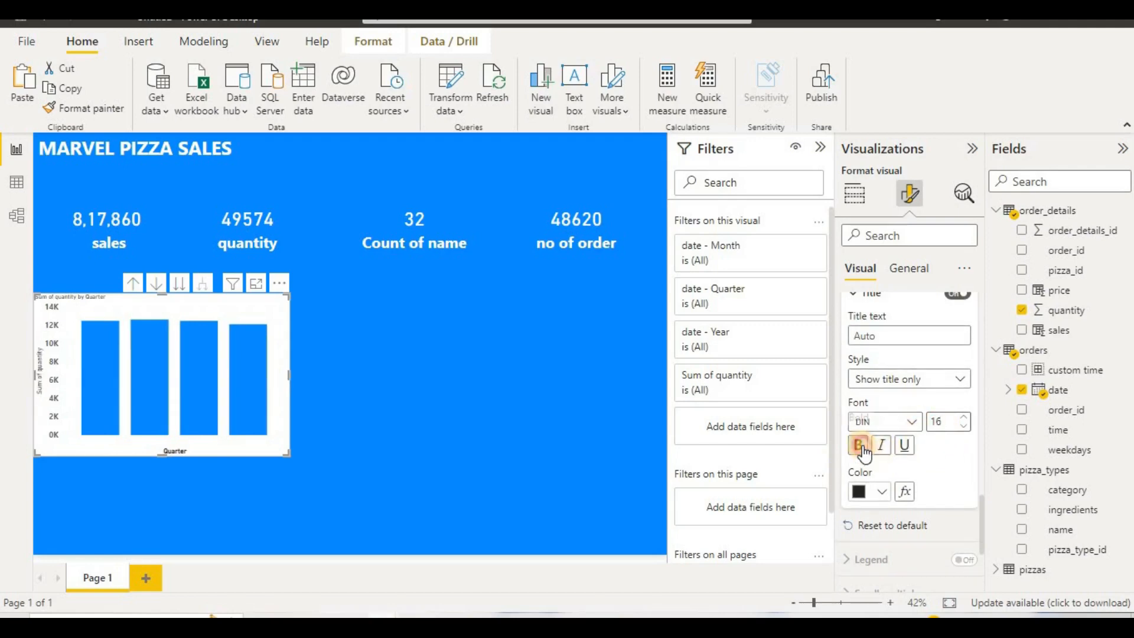
scroll(983, 327, up, 1)
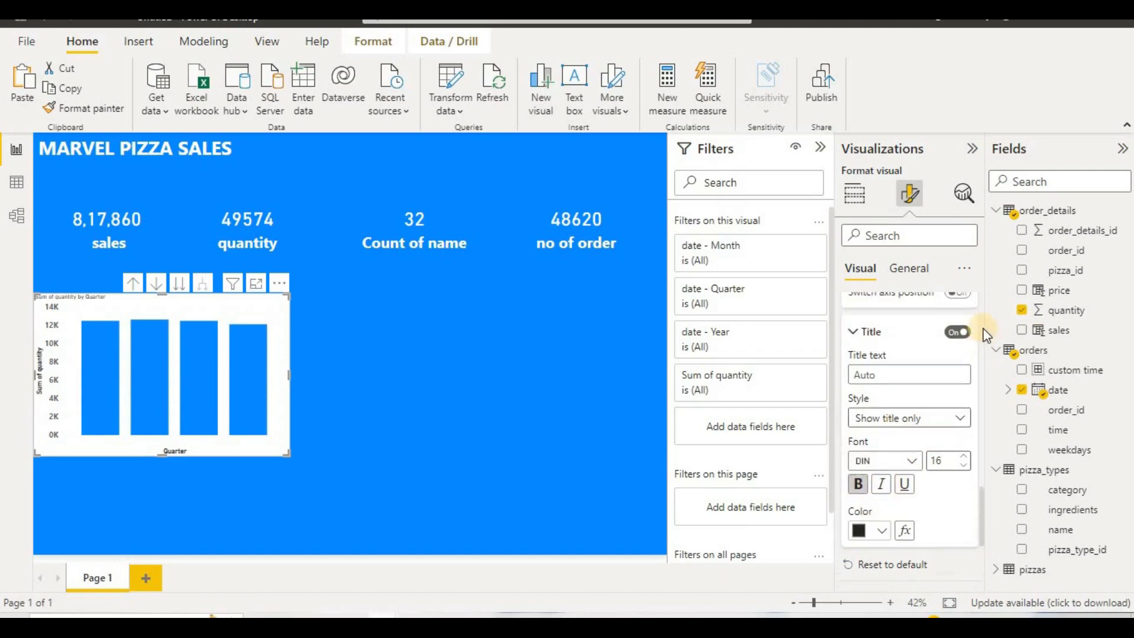
click(925, 271)
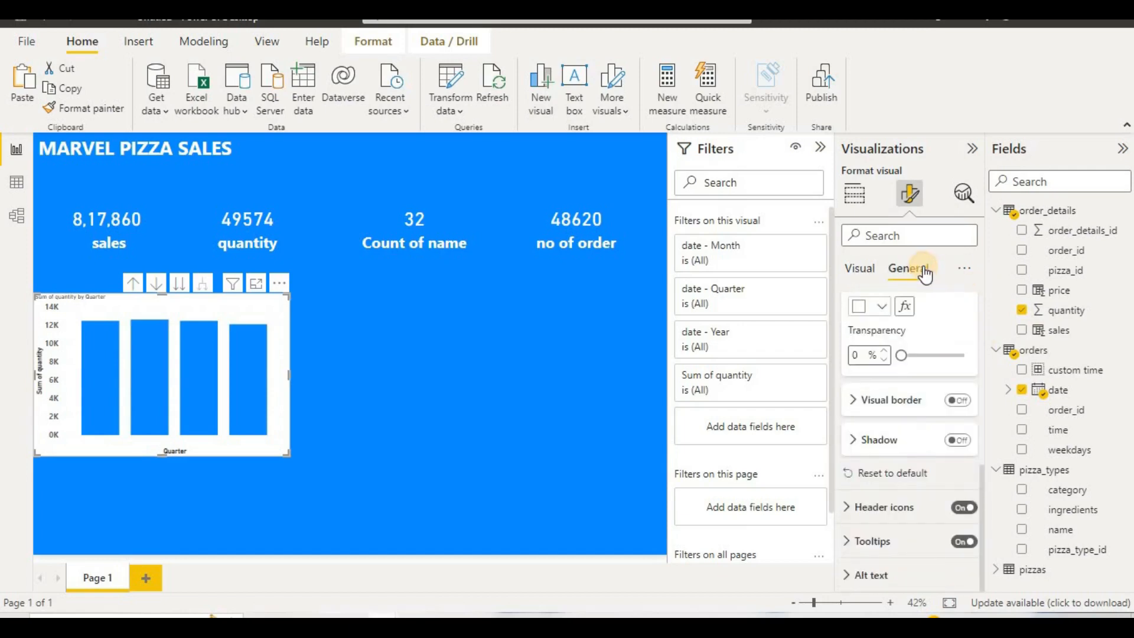
click(912, 410)
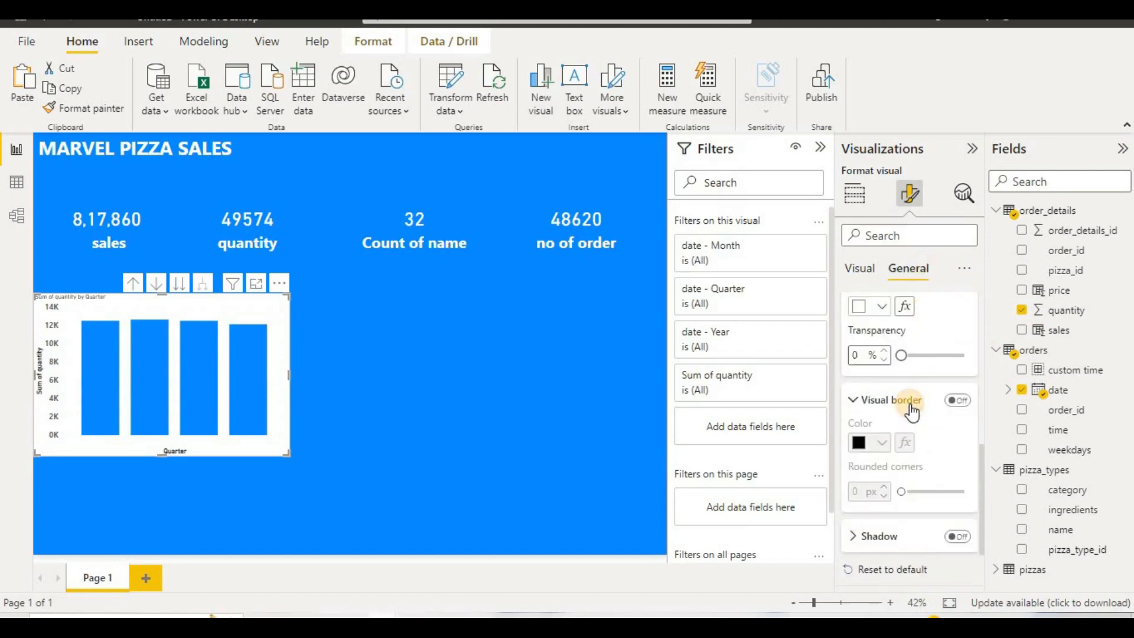
scroll(910, 413, up, 5)
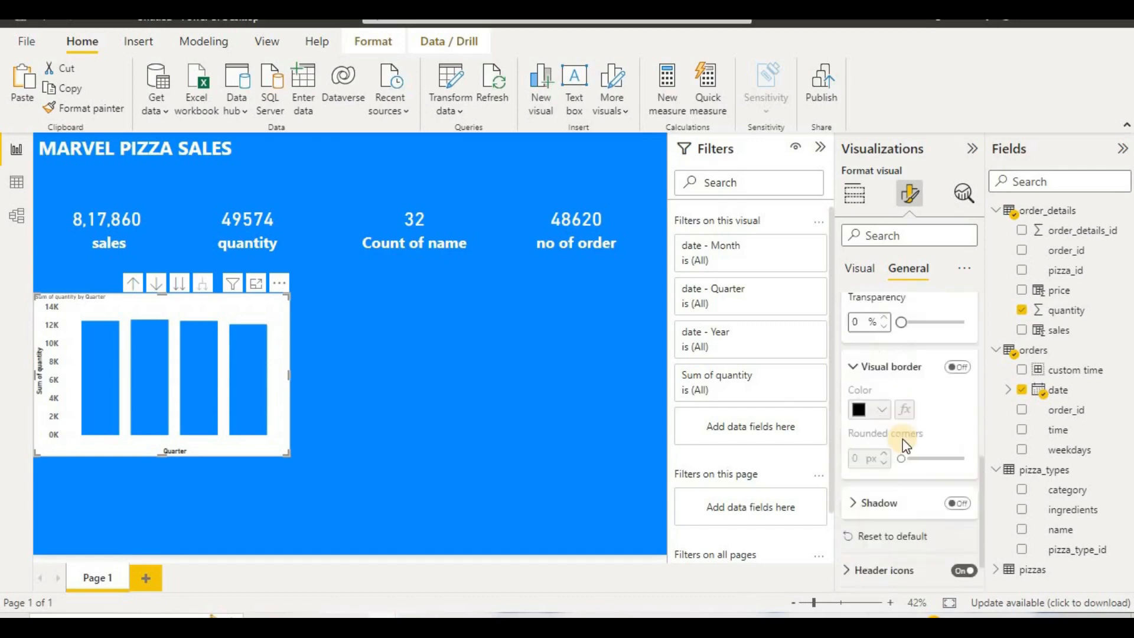
scroll(877, 331, up, 3)
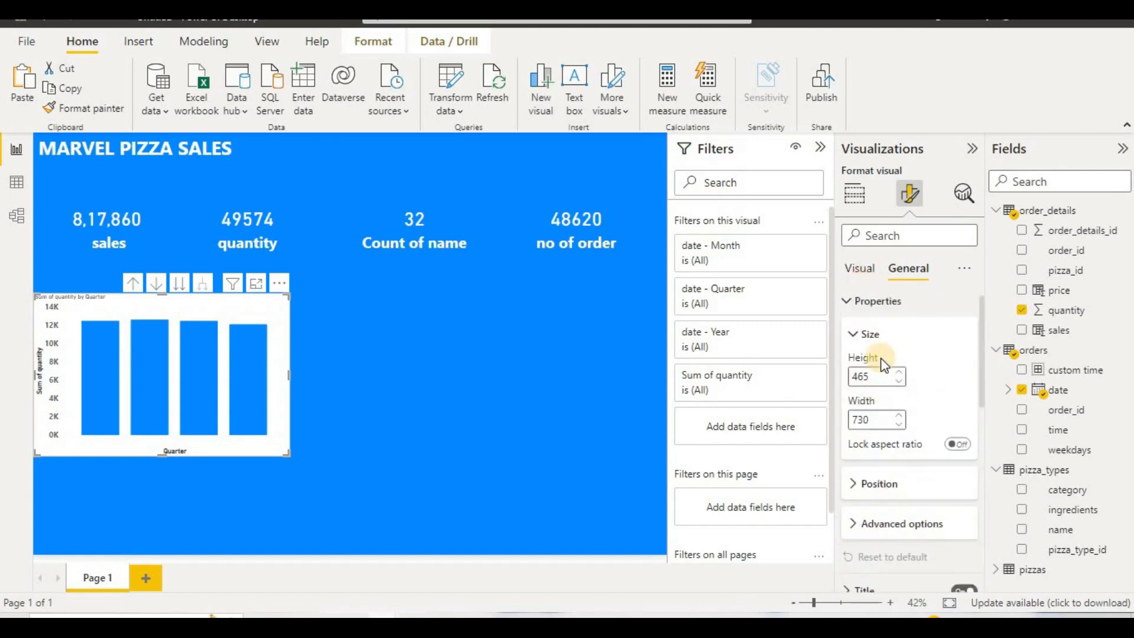
click(867, 278)
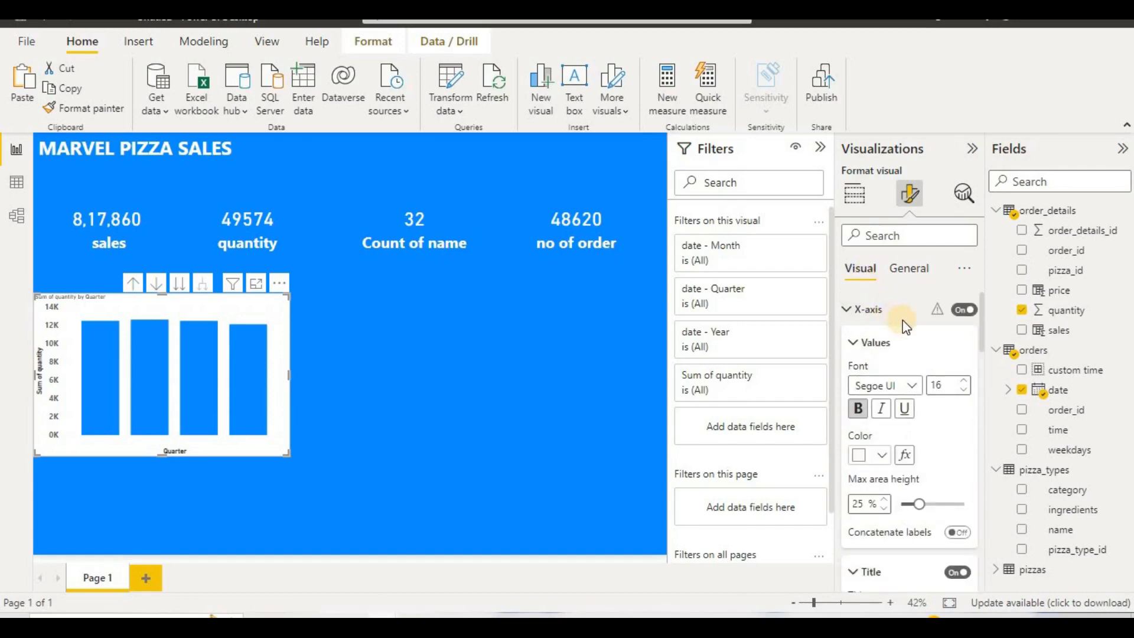
Step: Try a bold, size 32 font on the column chart's X-axis title
click(934, 319)
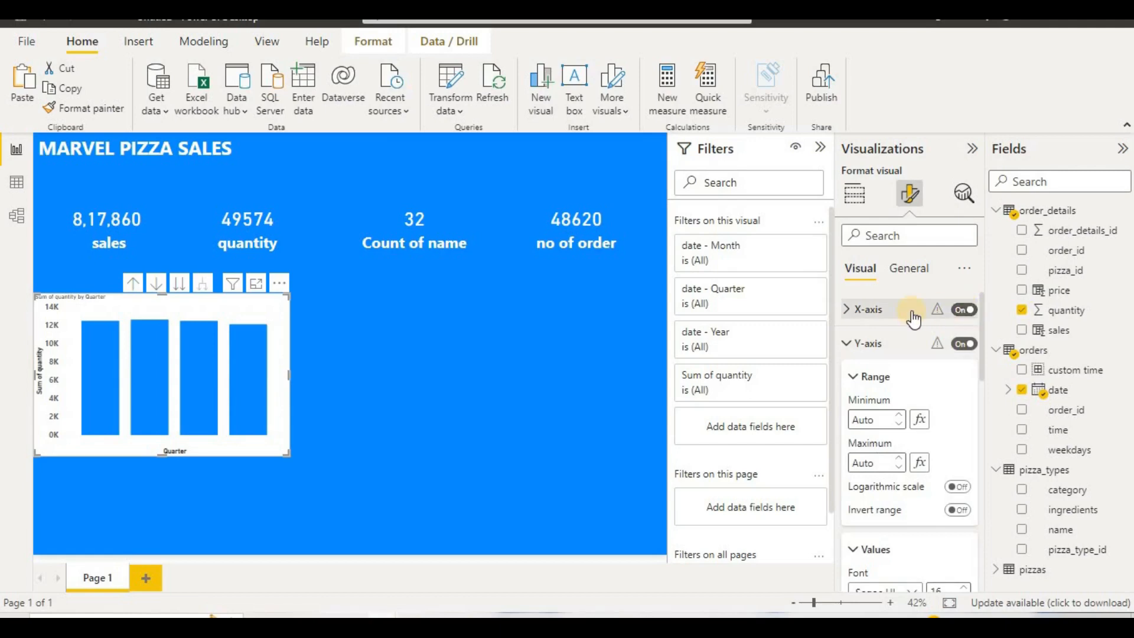
scroll(914, 319, down, 5)
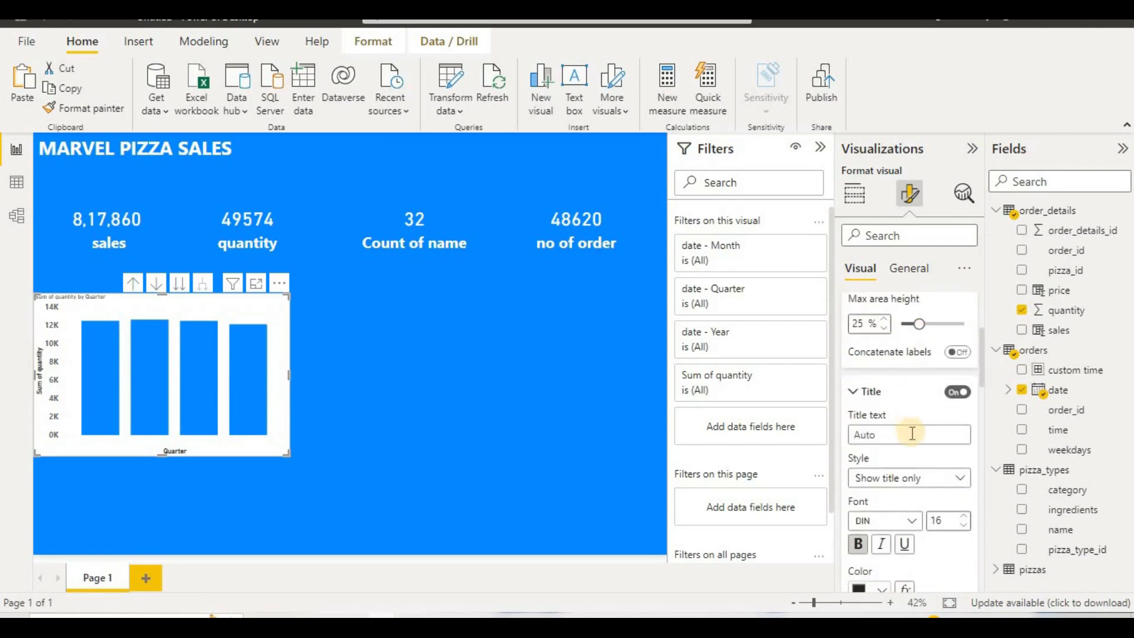
scroll(910, 434, down, 2)
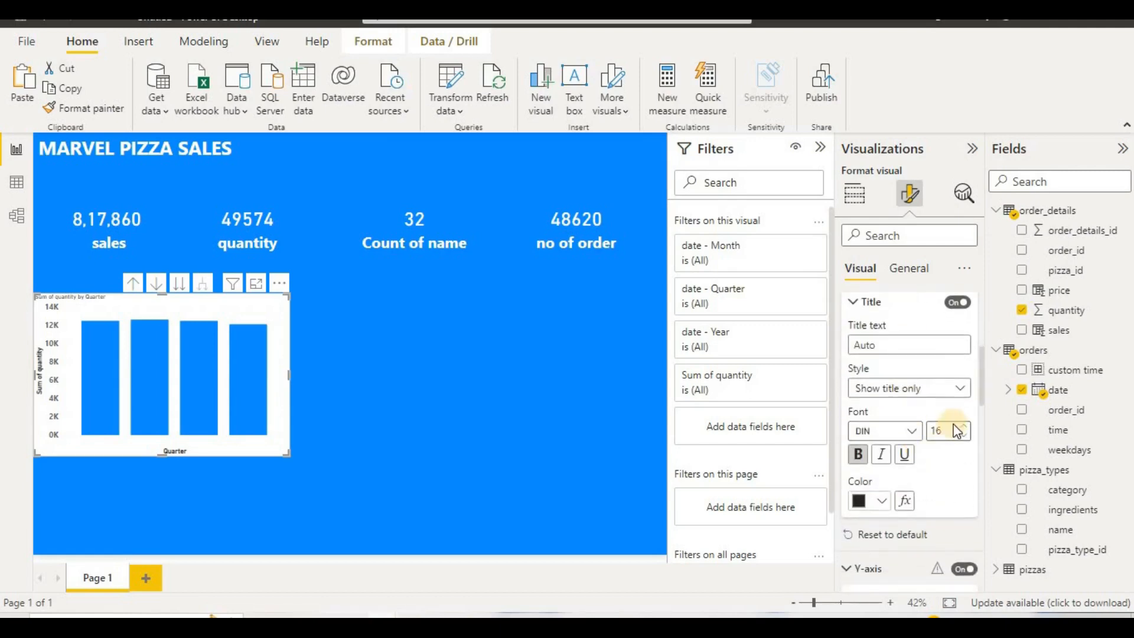
drag(949, 431, 917, 431)
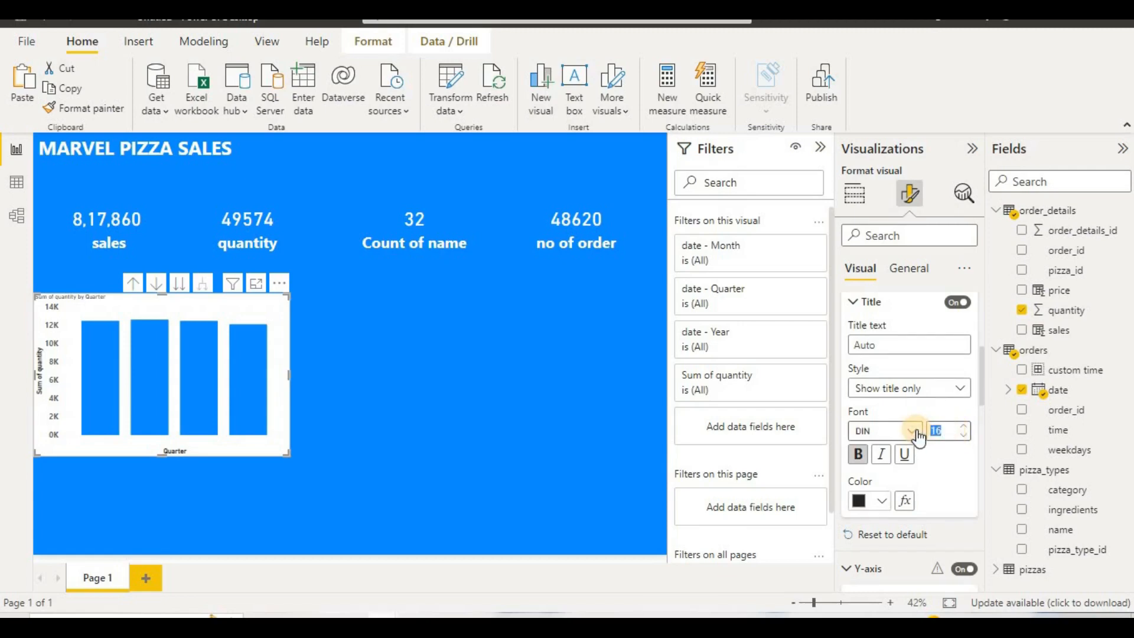
text(32)
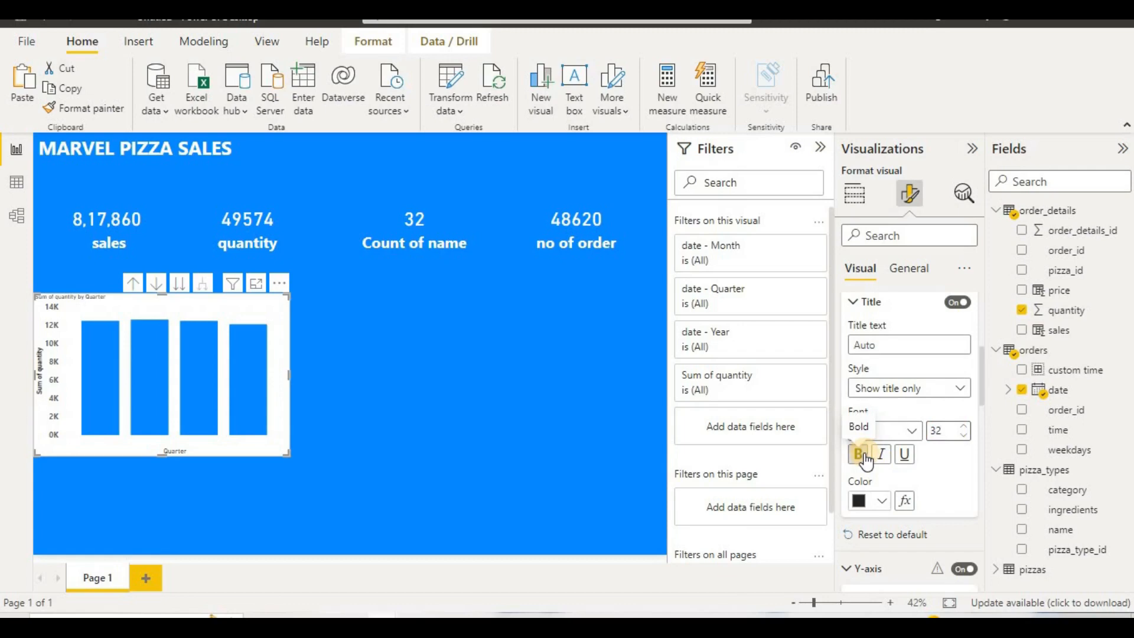
click(861, 454)
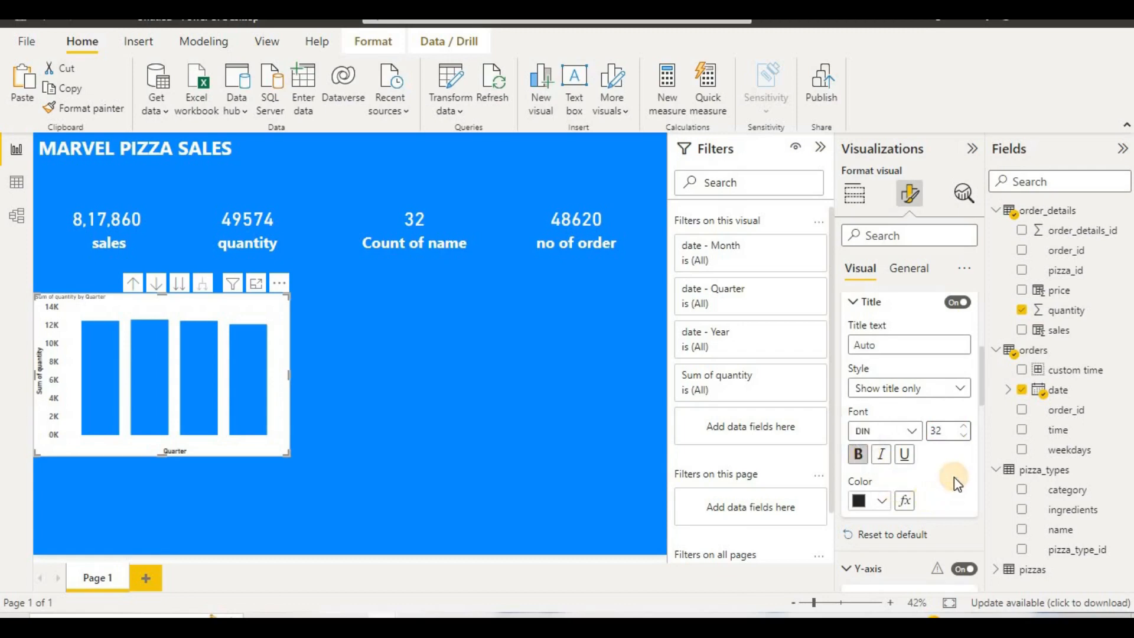
scroll(955, 476, down, 5)
scroll(954, 476, up, 4)
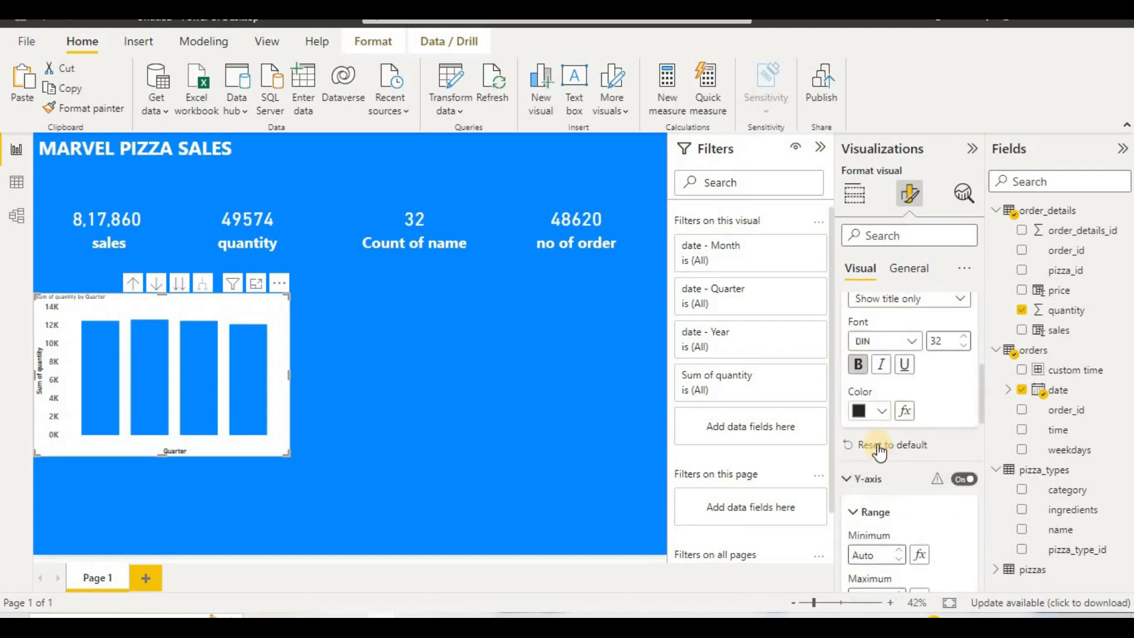
Step: Reset the column chart's X-axis formatting to default and set its title to font size 32 and bold
click(881, 449)
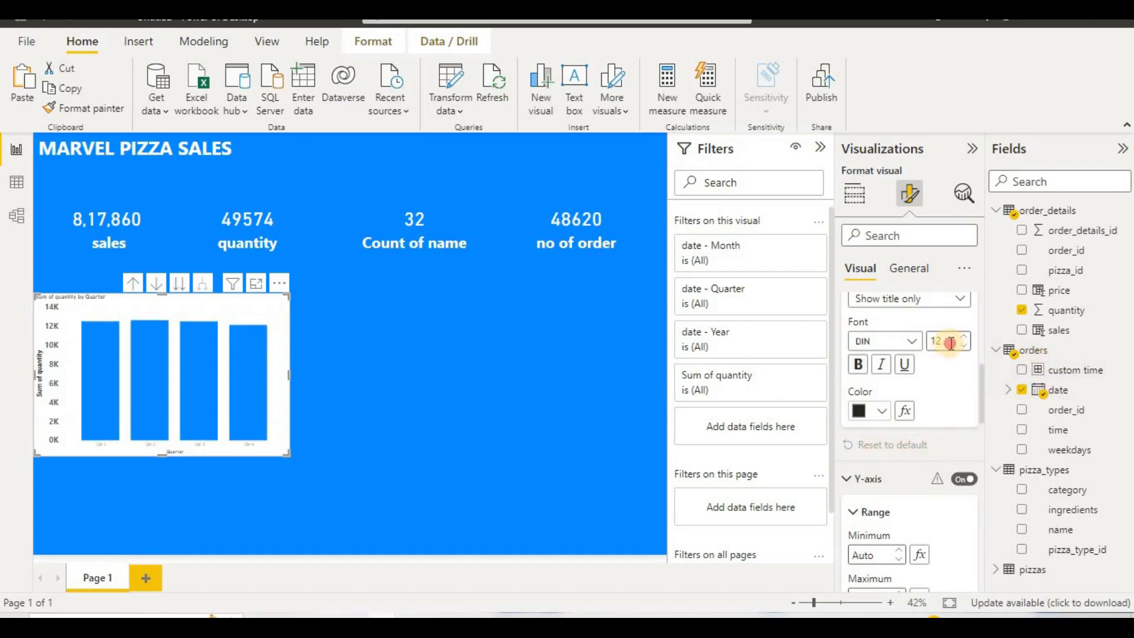
drag(950, 343, 932, 341)
text(16)
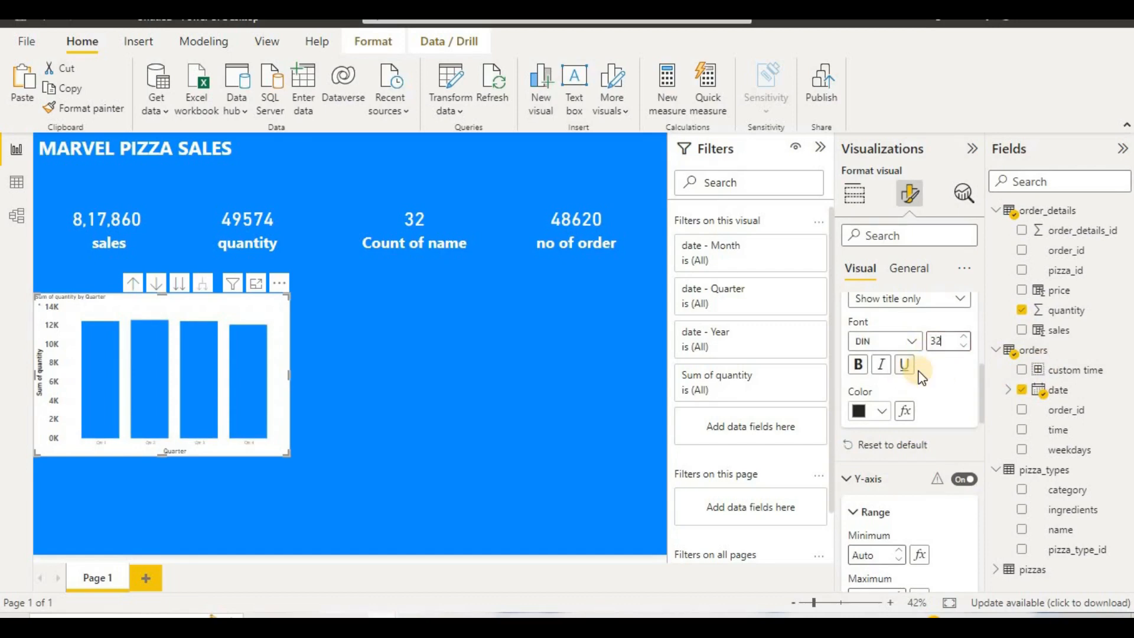
click(855, 365)
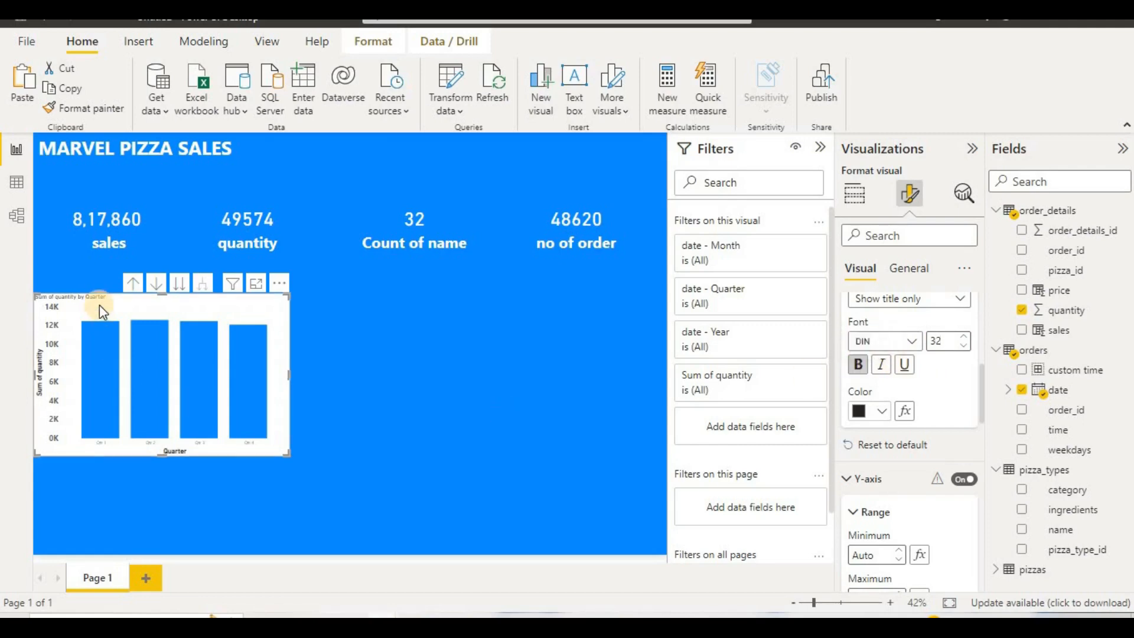
Step: Set the column chart's title font size to 34
click(909, 269)
scroll(909, 354, down, 3)
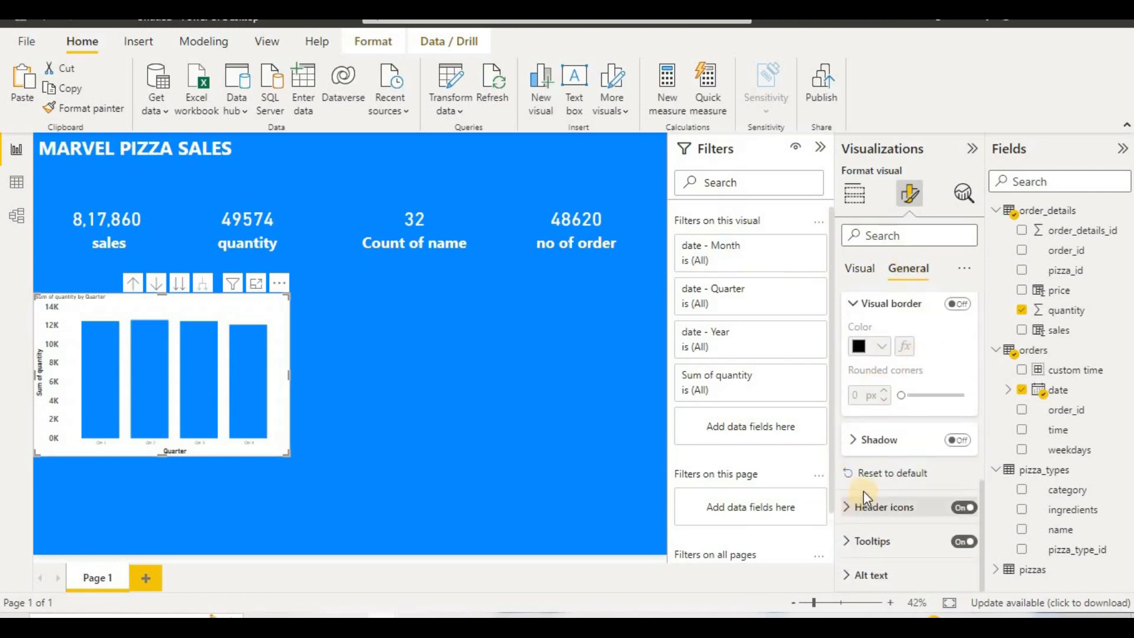
scroll(856, 493, up, 2)
scroll(865, 479, up, 3)
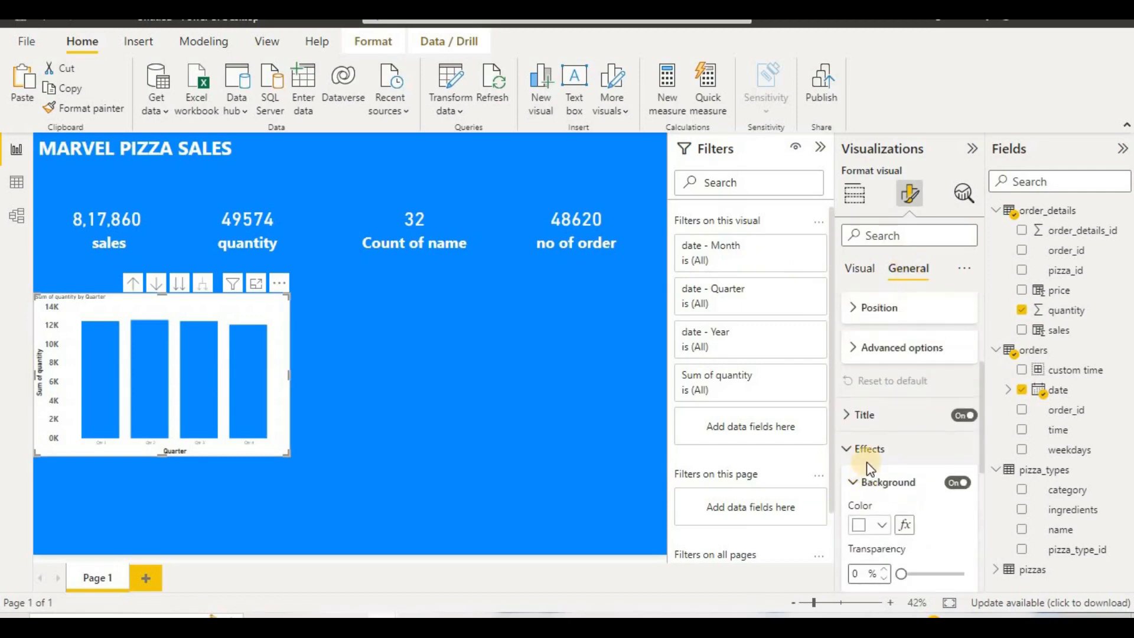
click(878, 417)
scroll(879, 420, down, 1)
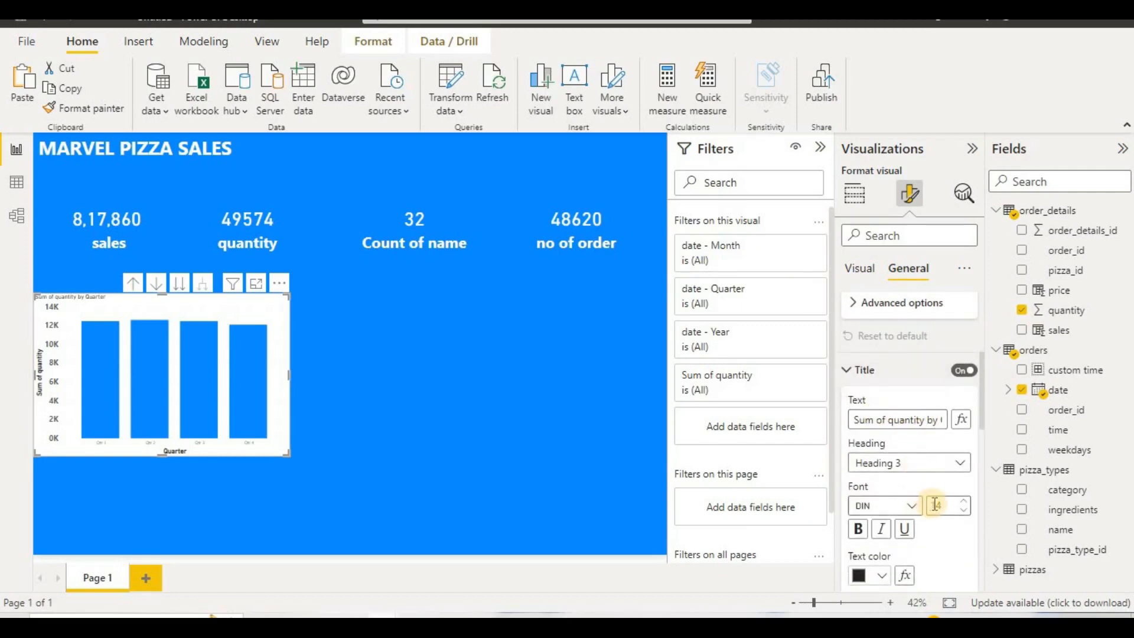
drag(948, 506, 920, 506)
text(34)
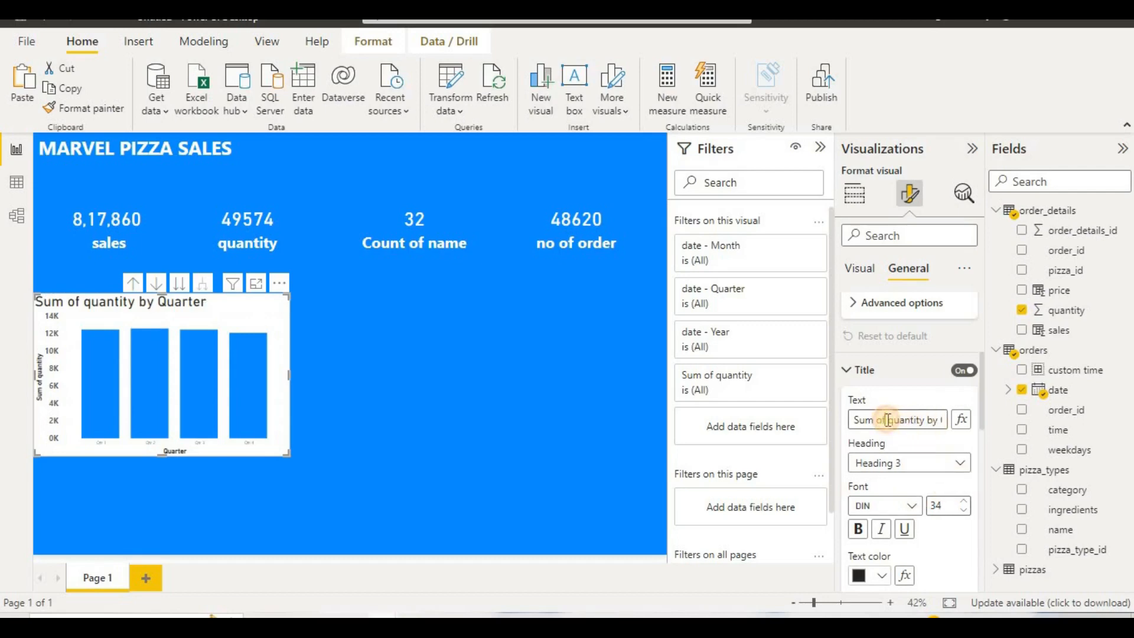
Step: Shorten the column chart's title to "quantity by Quarter" and make it bold and centred
drag(886, 420, 834, 419)
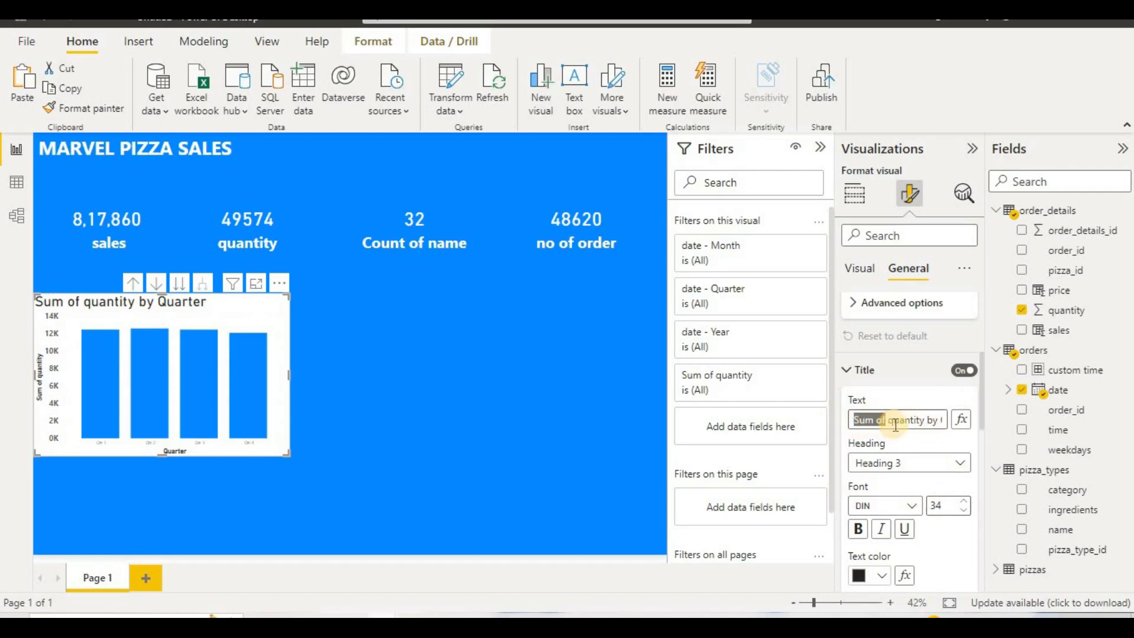
key(BackSpace)
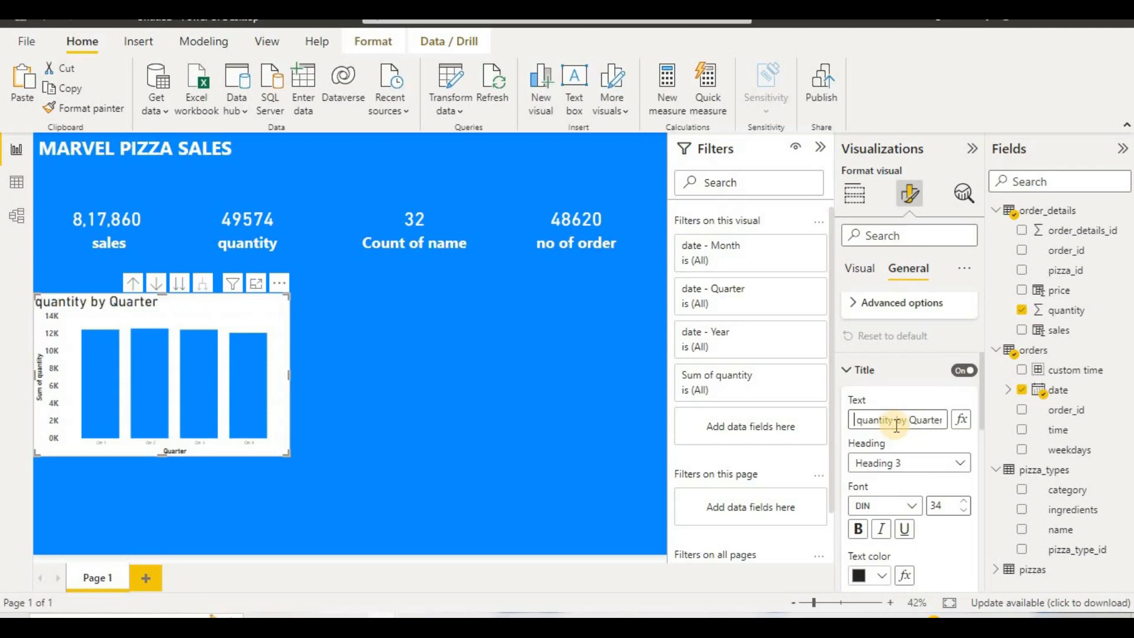
click(859, 528)
scroll(859, 528, down, 2)
click(881, 528)
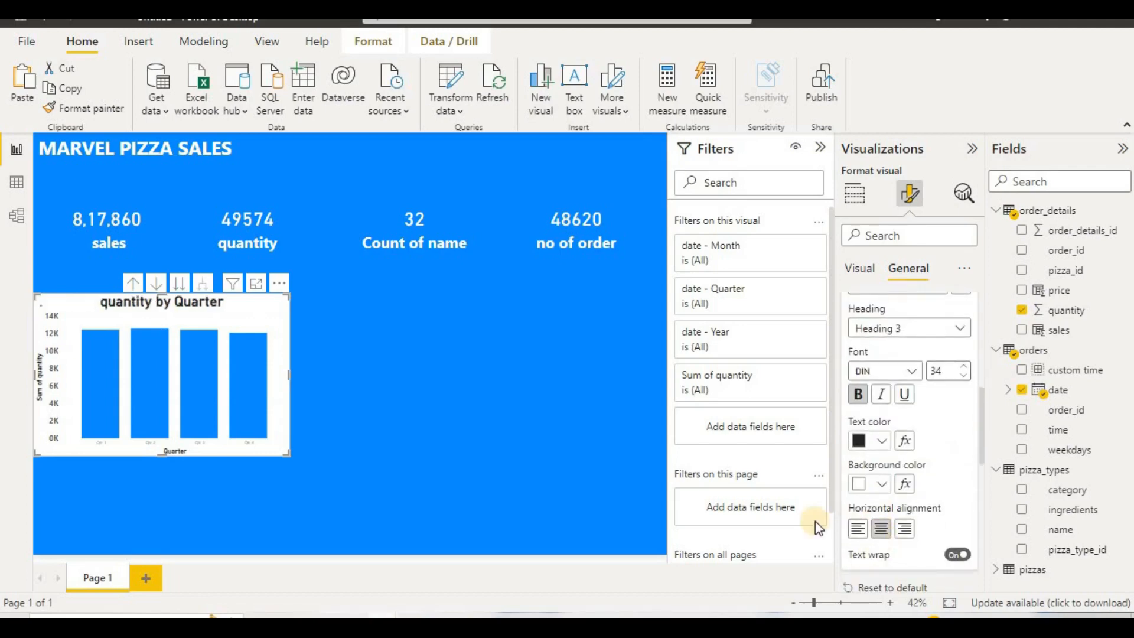
click(552, 435)
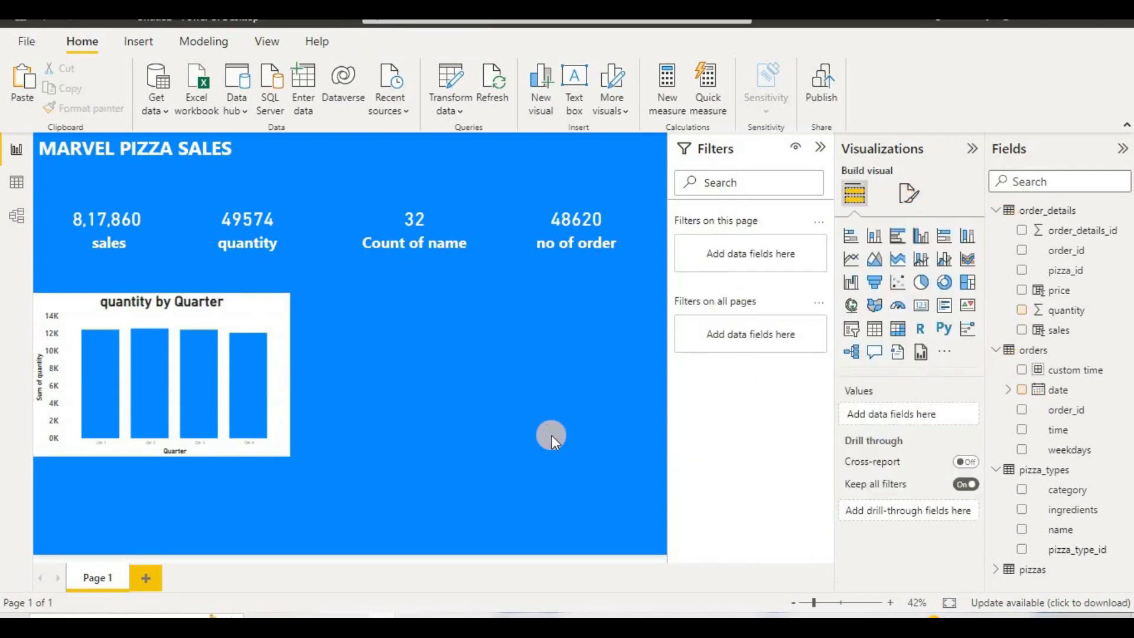
Step: Change the column chart's date hierarchy level from Quarter to Month
click(155, 282)
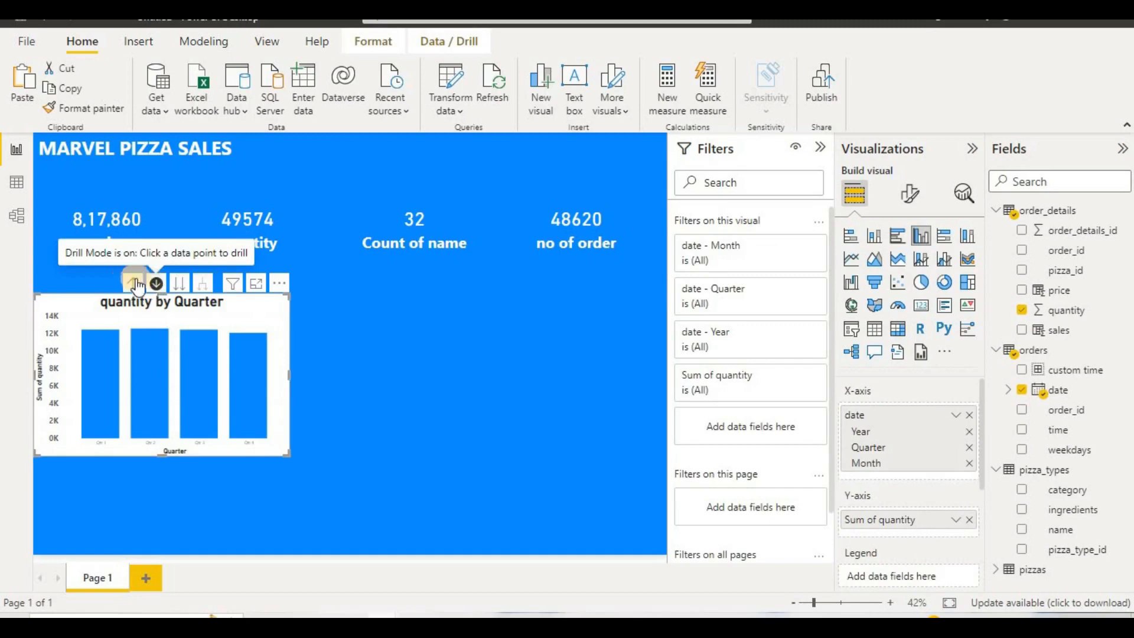
click(135, 283)
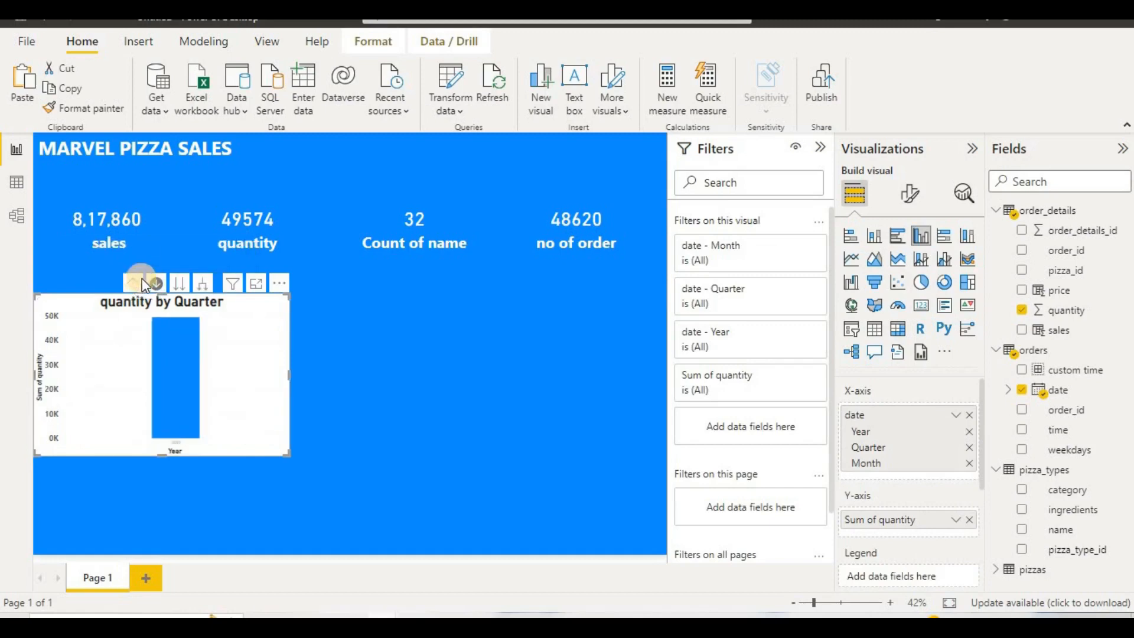
click(177, 285)
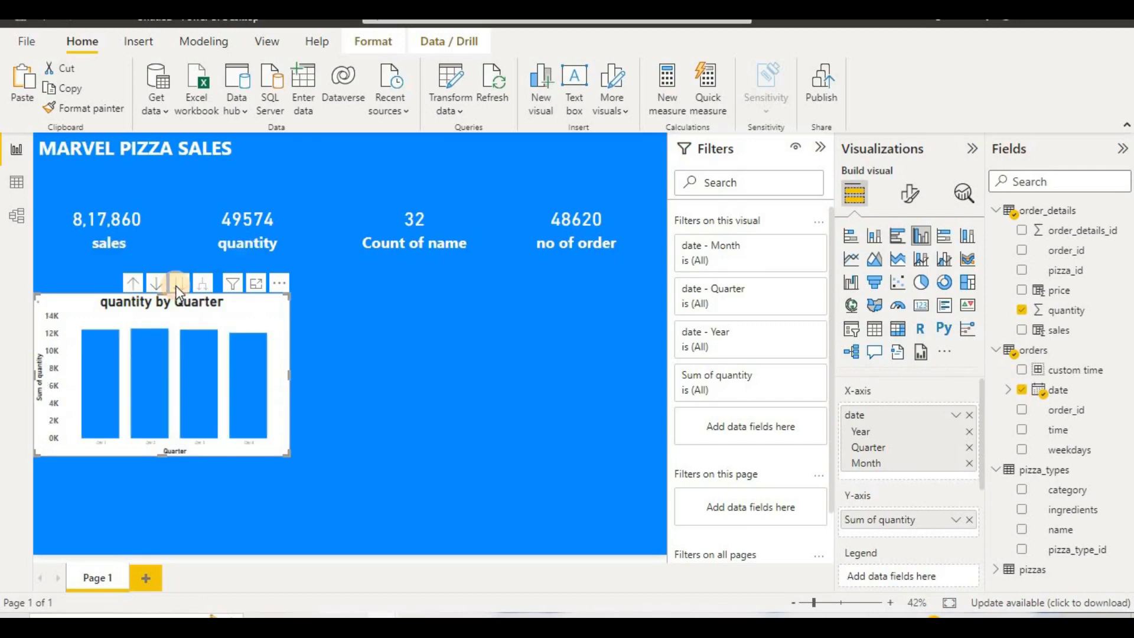
click(176, 285)
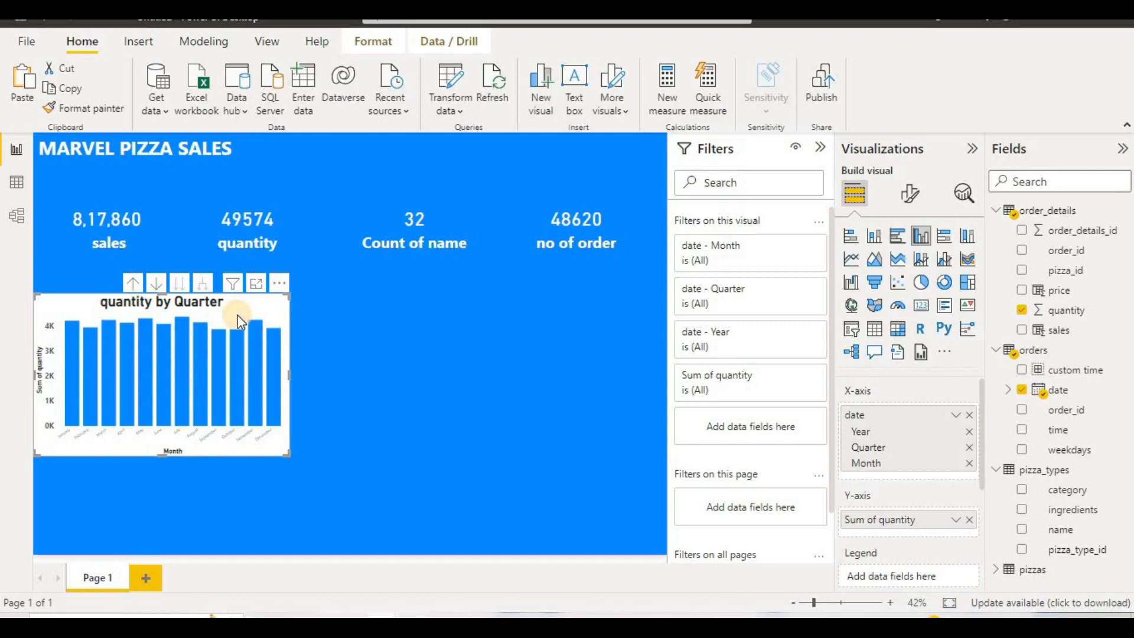
Step: Duplicate the monthly quantity chart and arrange the original and its copy side by side in the lower part of the report page
key(ctrl+v)
drag(222, 309, 542, 356)
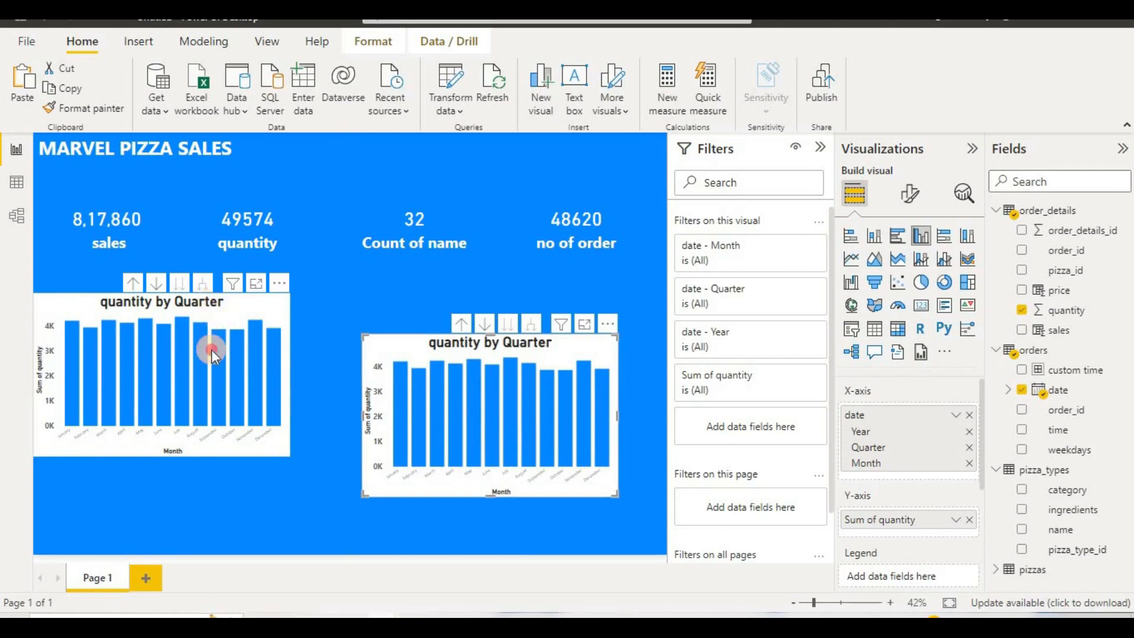
drag(213, 353, 208, 418)
drag(391, 363, 376, 384)
click(497, 274)
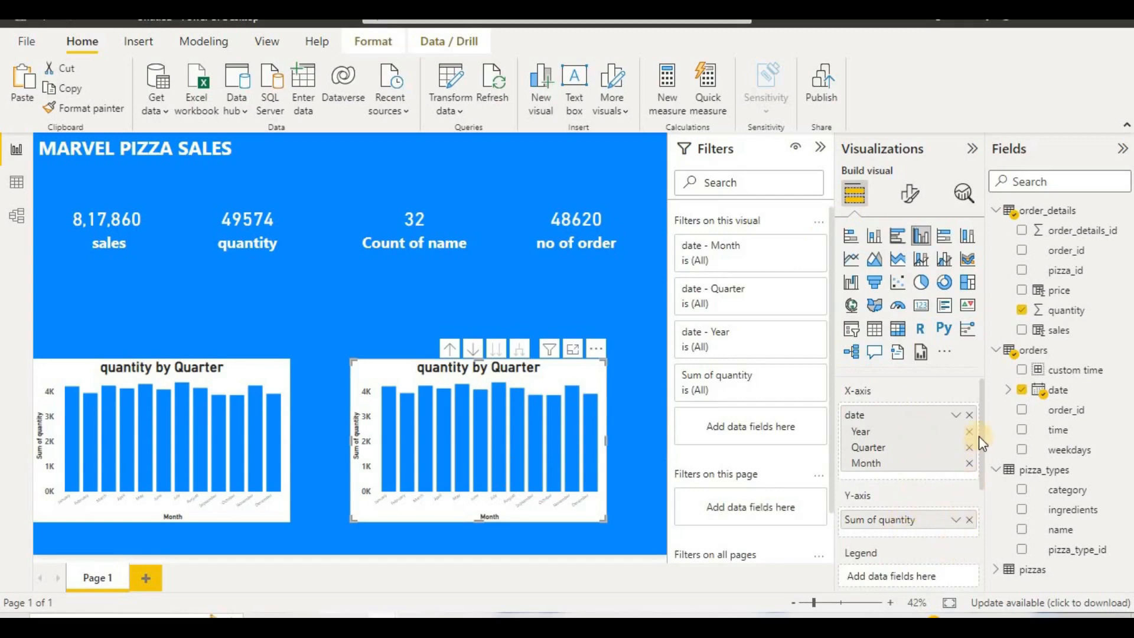
Step: Replace the date hierarchy on the copied chart's X-axis with the weekdays field and shift the chart slightly toward the page's lower right
click(969, 415)
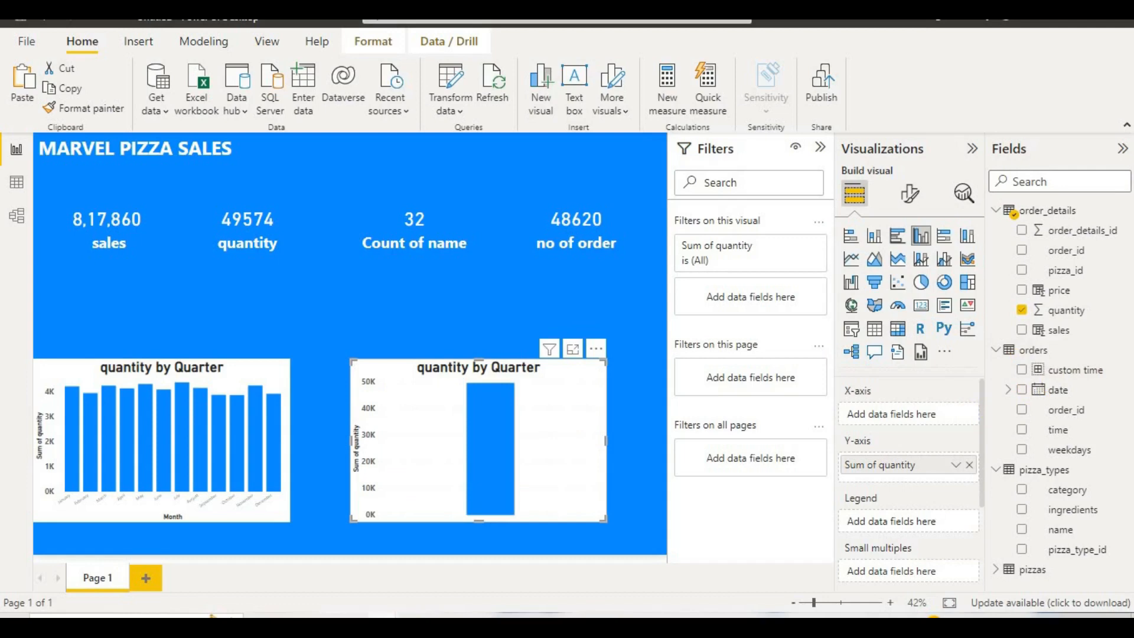
drag(1063, 447, 921, 416)
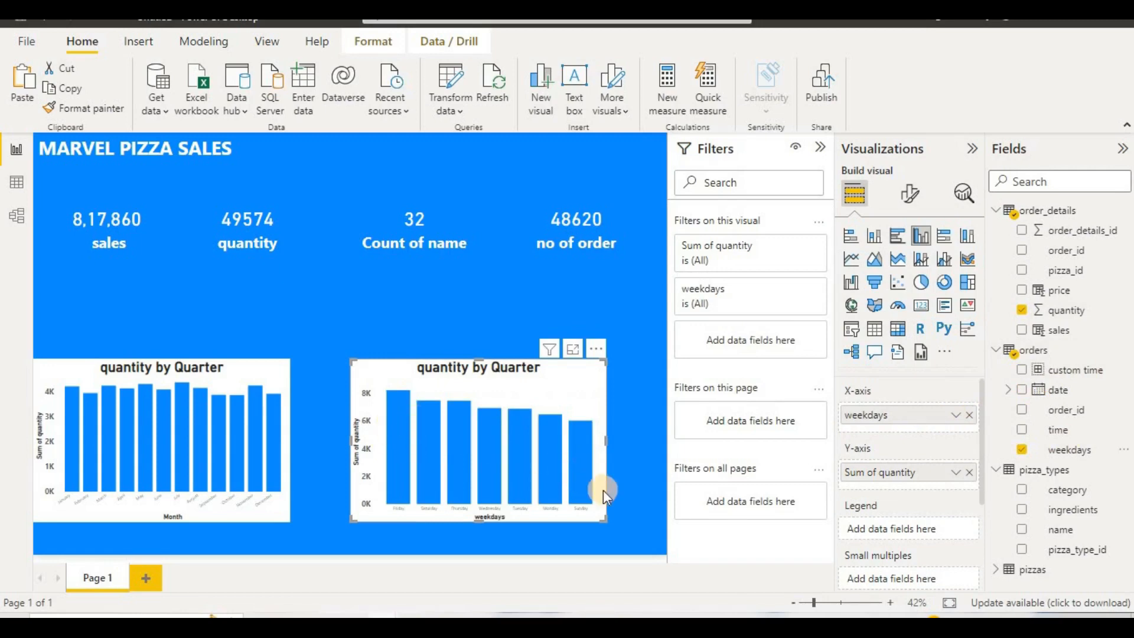
drag(519, 393, 541, 404)
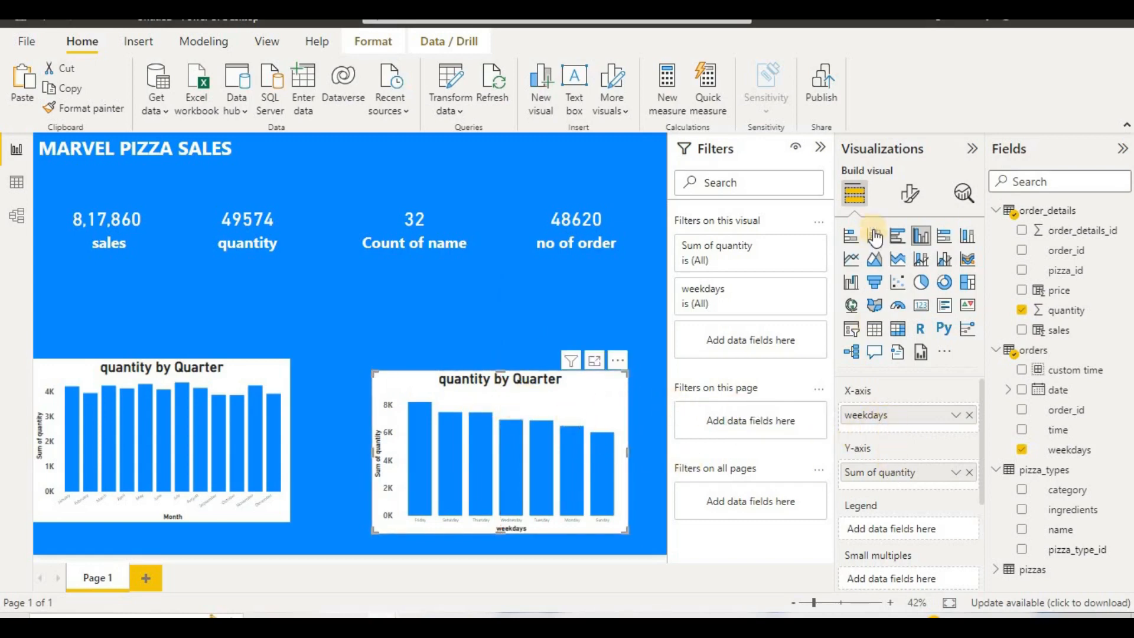
Step: Change the title of the weekday quantity chart to "quantity by weekdays"
click(904, 195)
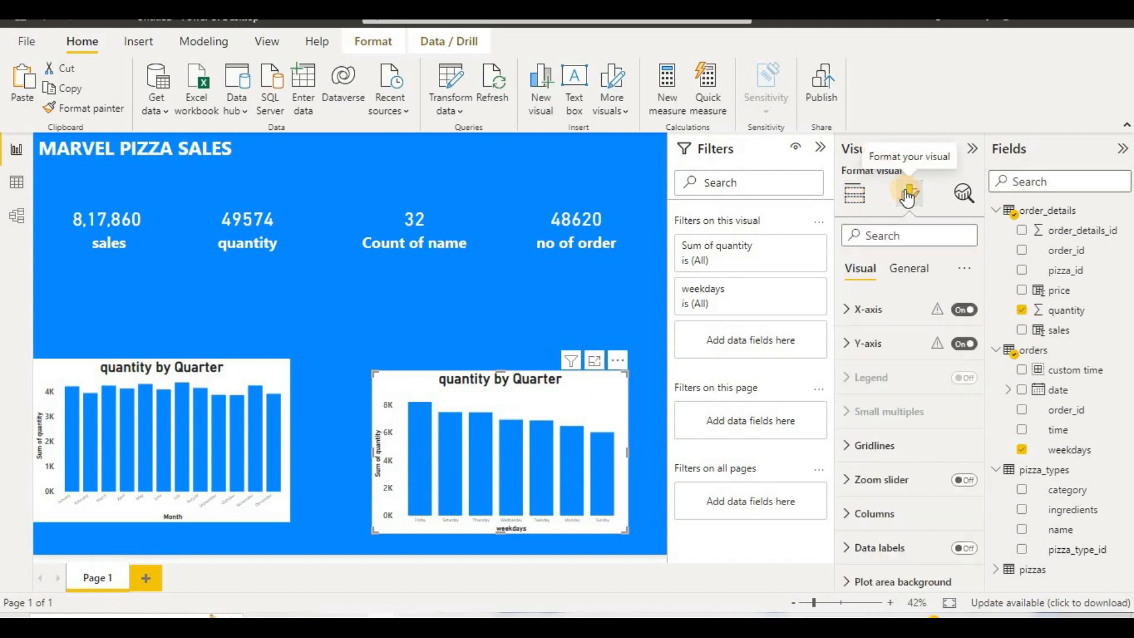
click(907, 272)
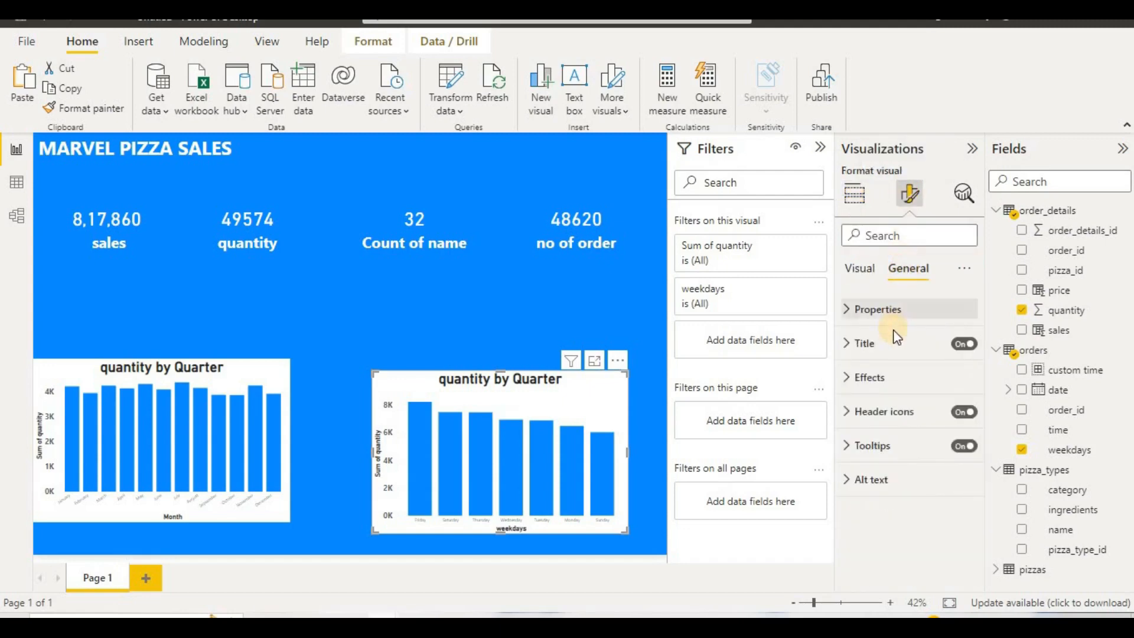
click(891, 342)
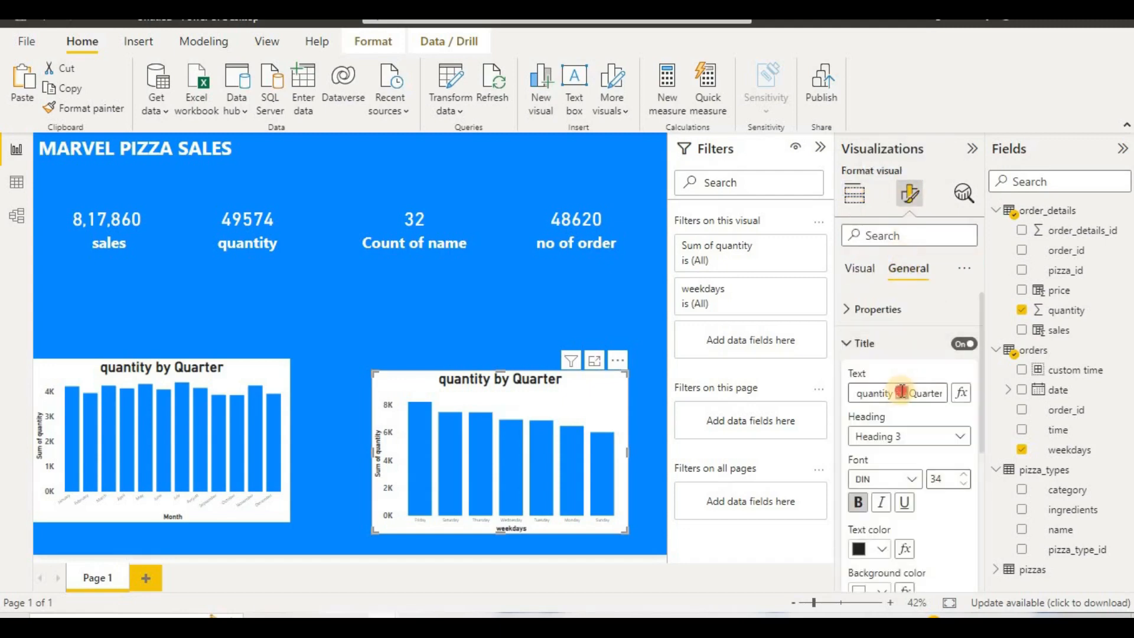
click(902, 391)
key(BackSpace)
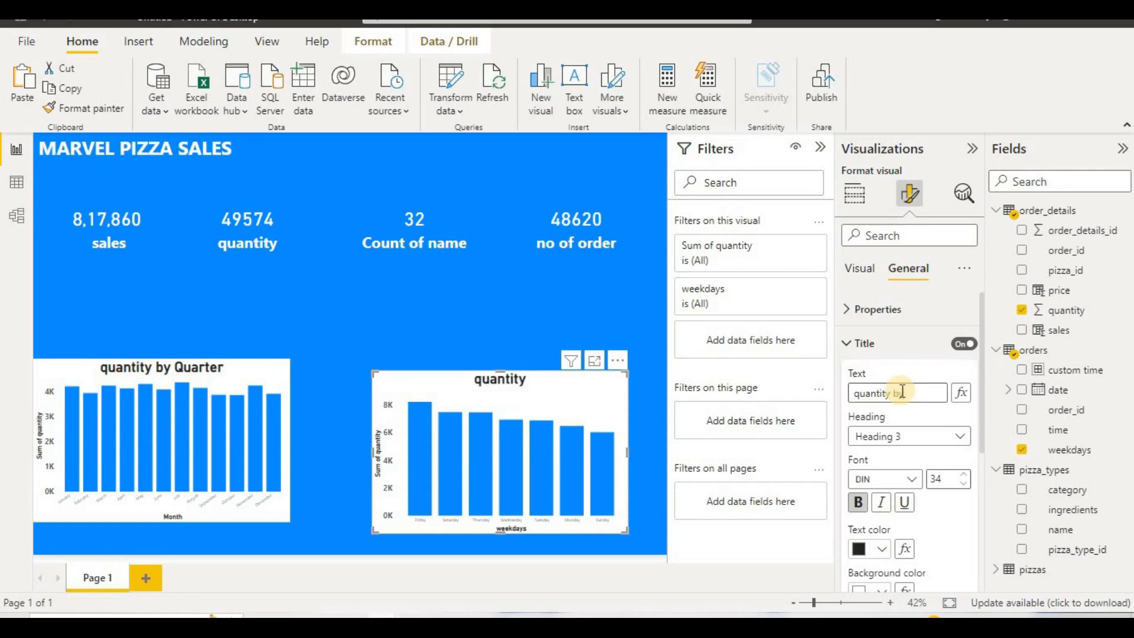
text(y weekdays)
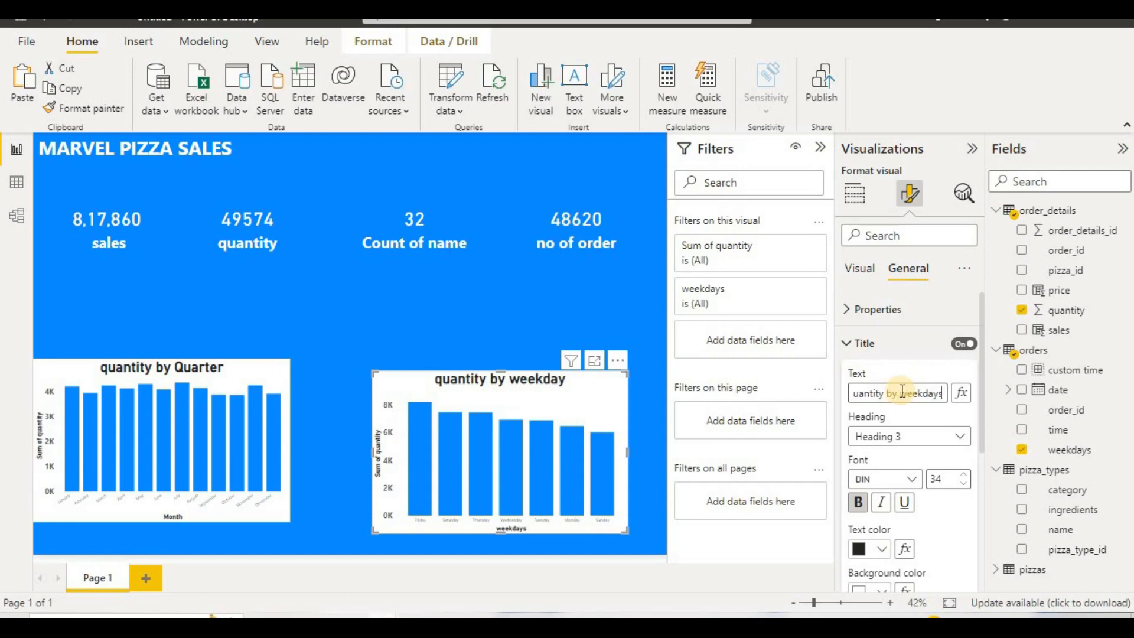
click(534, 297)
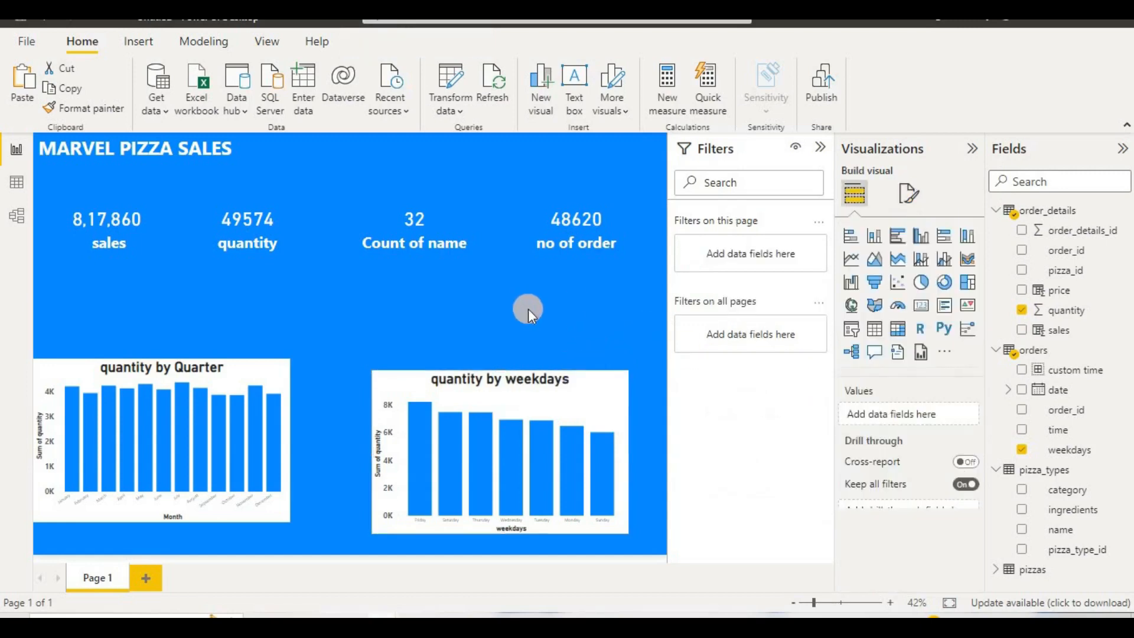
Step: Cross-filter the report by individual weekday columns, including Friday, Sunday, Thursday and Saturday, to examine the cards and monthly chart
click(419, 503)
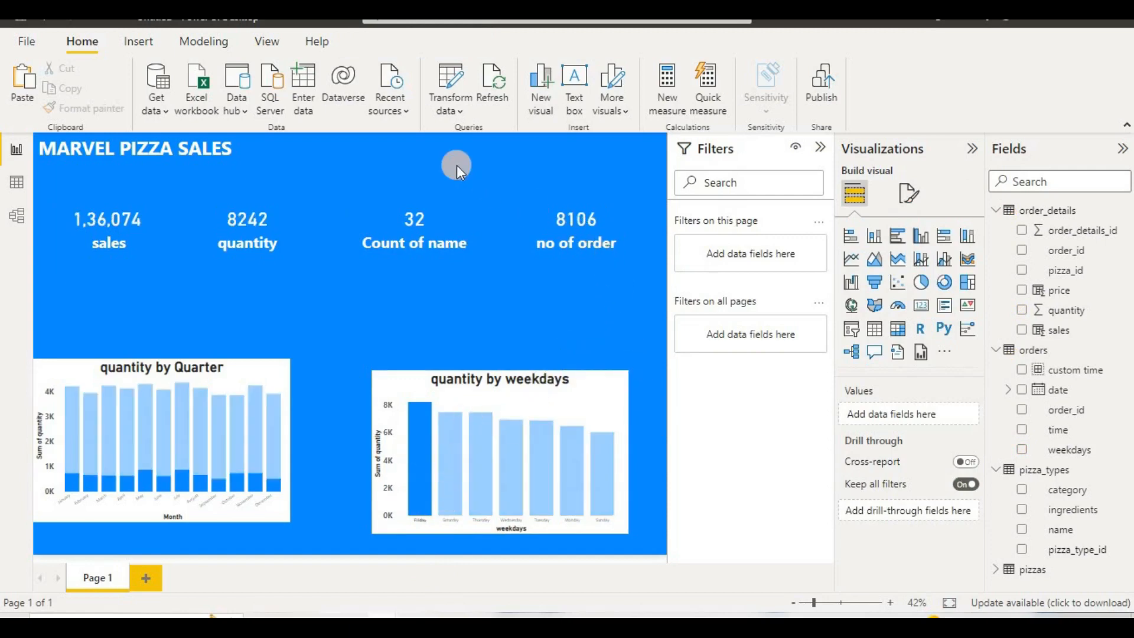
click(429, 152)
click(238, 328)
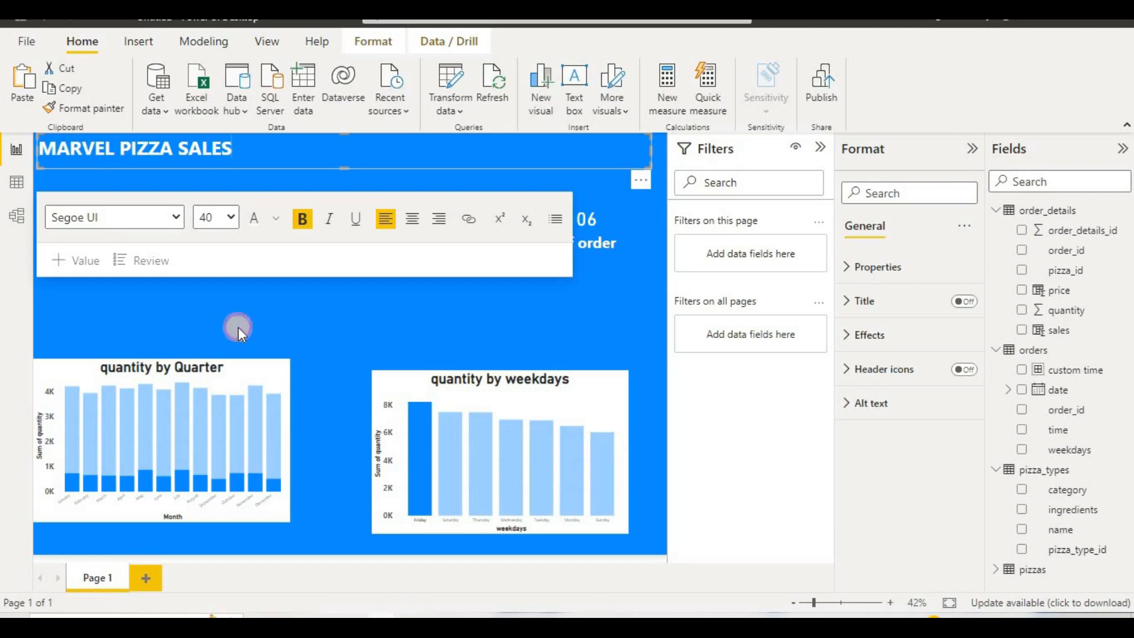
mouse_move(477, 451)
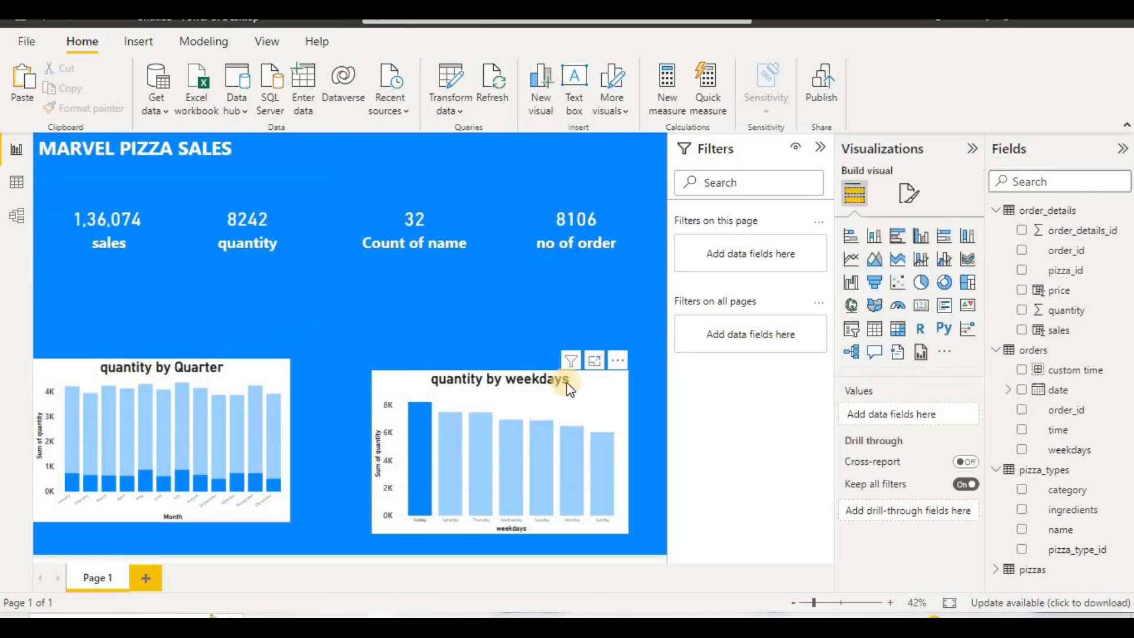
click(603, 452)
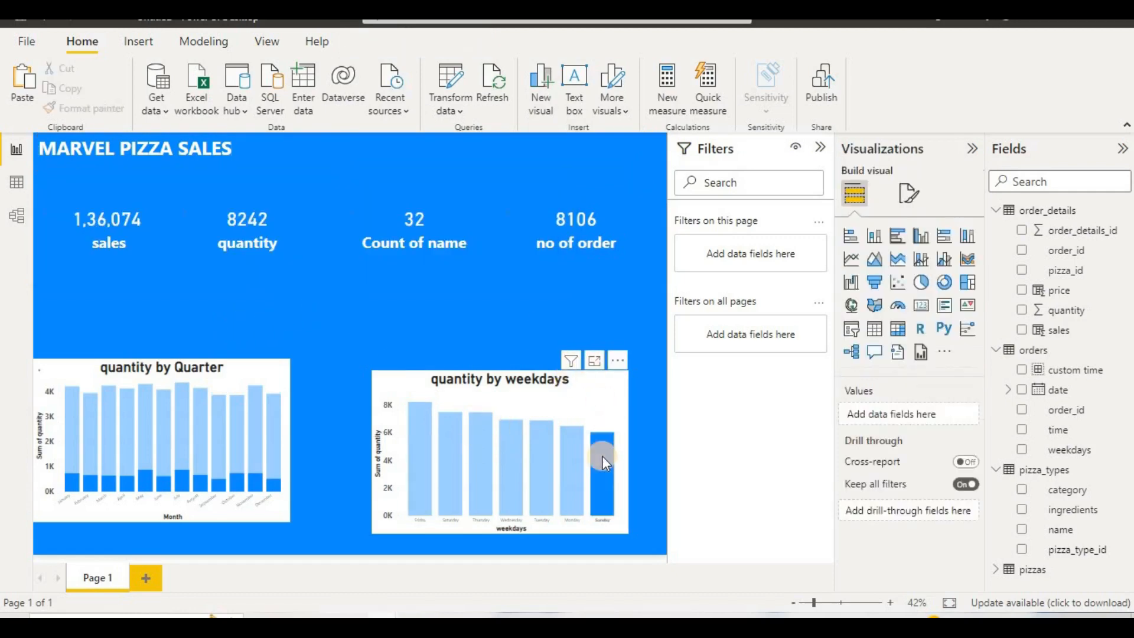
click(534, 505)
click(483, 504)
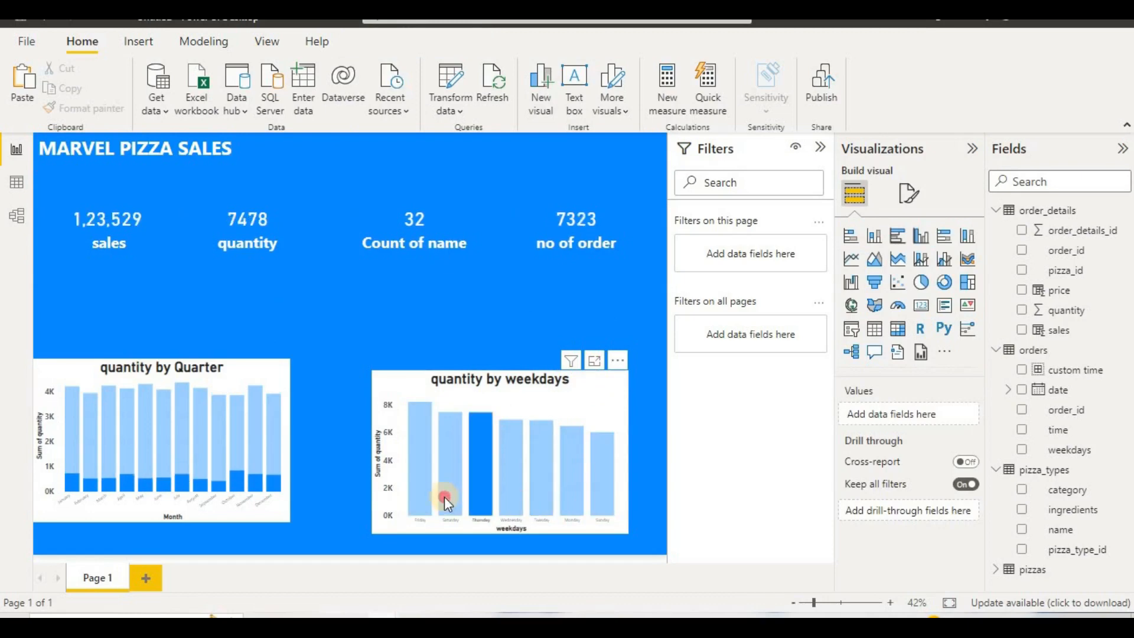
click(444, 498)
click(419, 498)
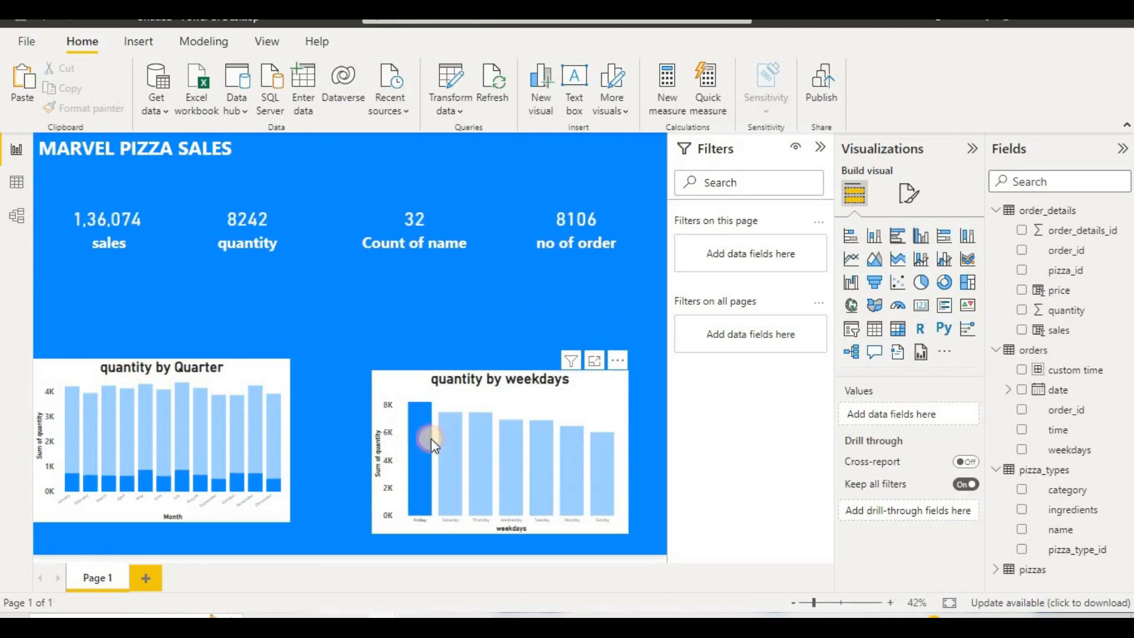
click(450, 440)
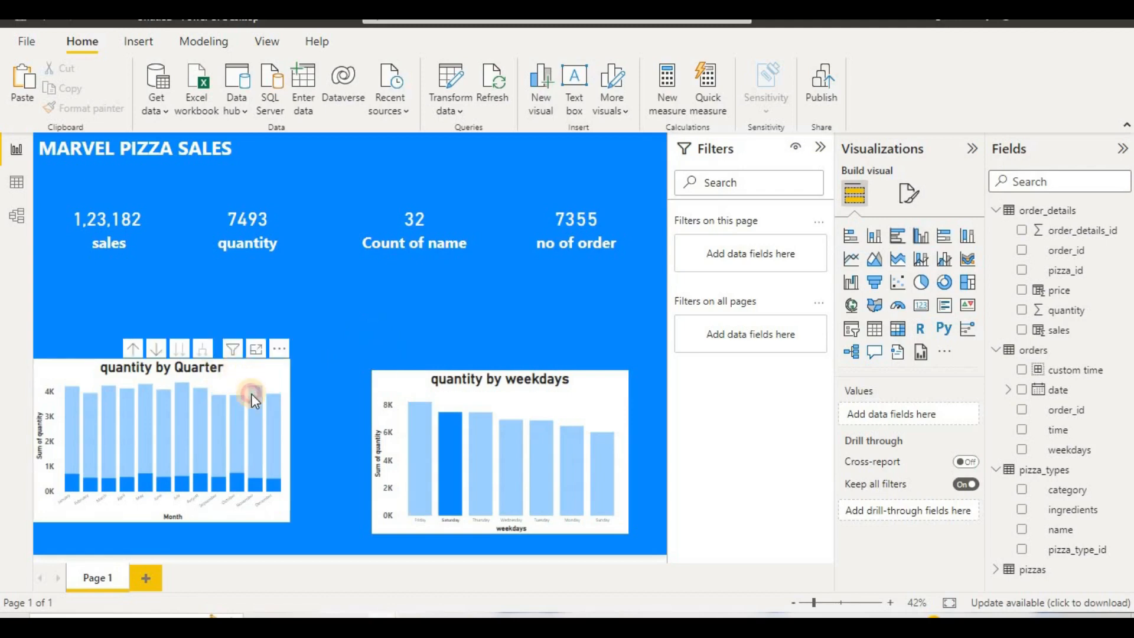
Step: Move the monthly and weekday quantity charts slightly lower so they align along the bottom of the report page
drag(250, 394, 254, 416)
drag(385, 402, 385, 413)
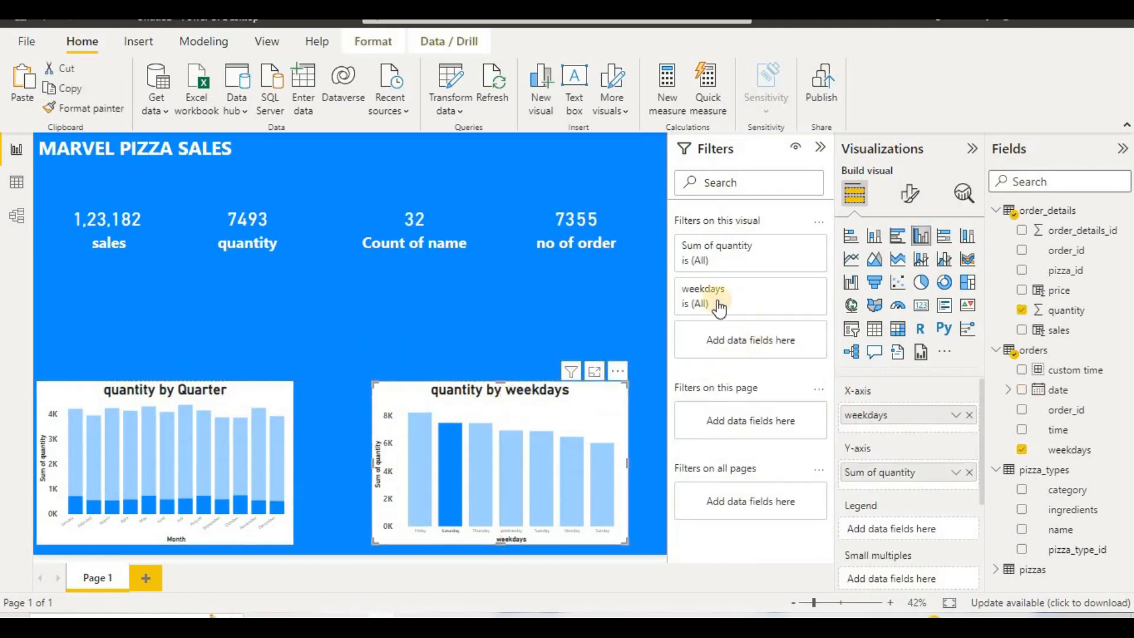
click(642, 292)
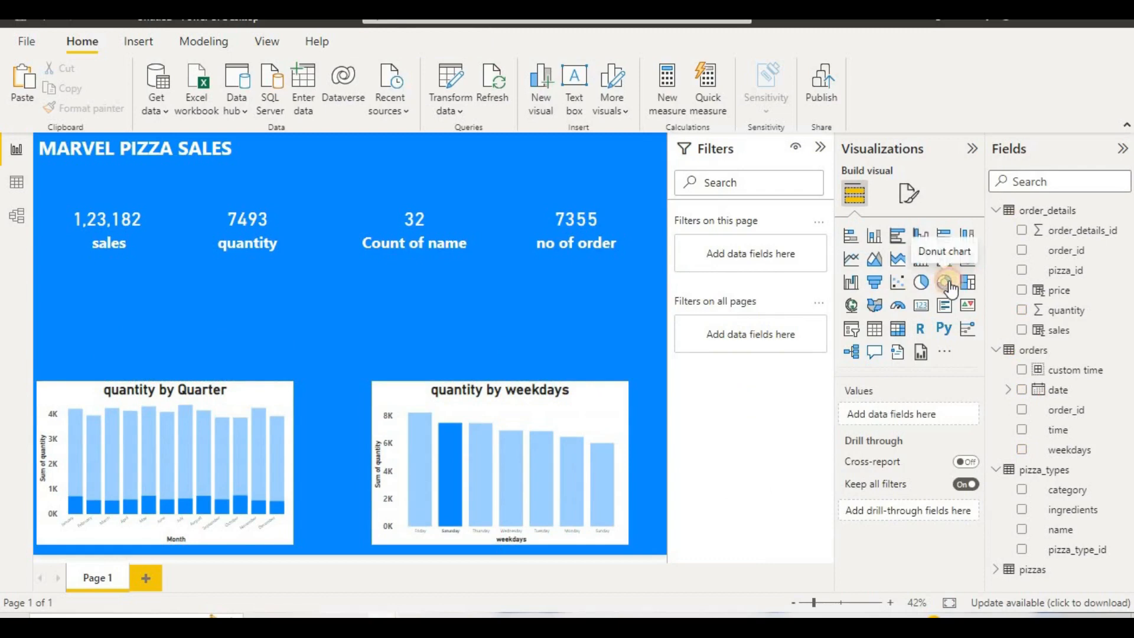
Step: Add a donut chart of sales by category above the monthly chart and enlarge it to fill the gap below the cards
click(944, 282)
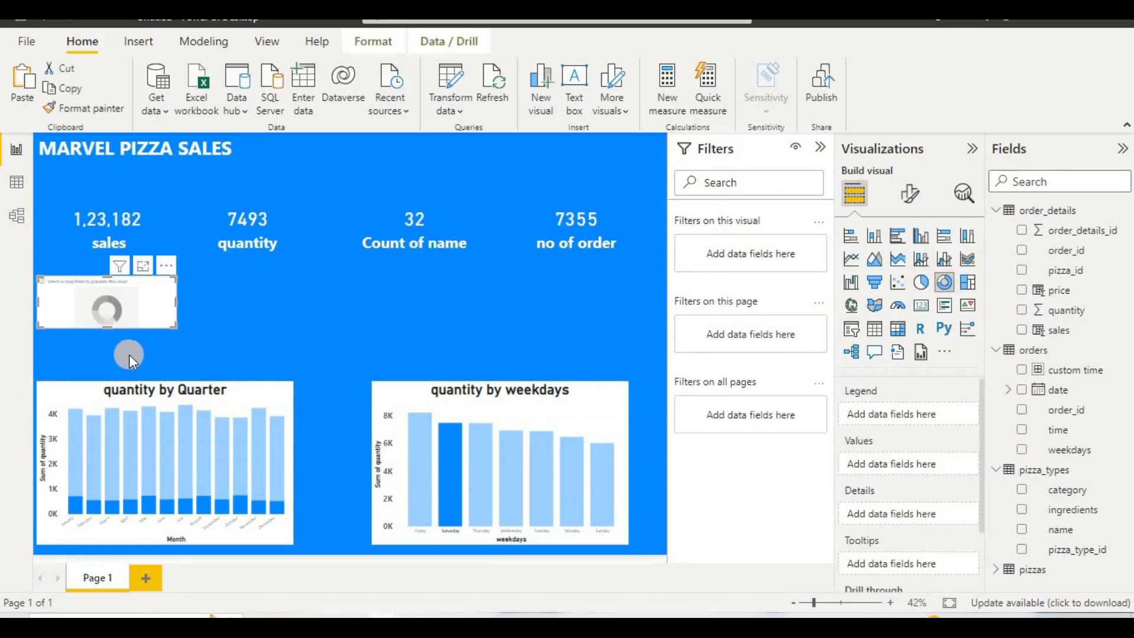
drag(175, 328, 204, 367)
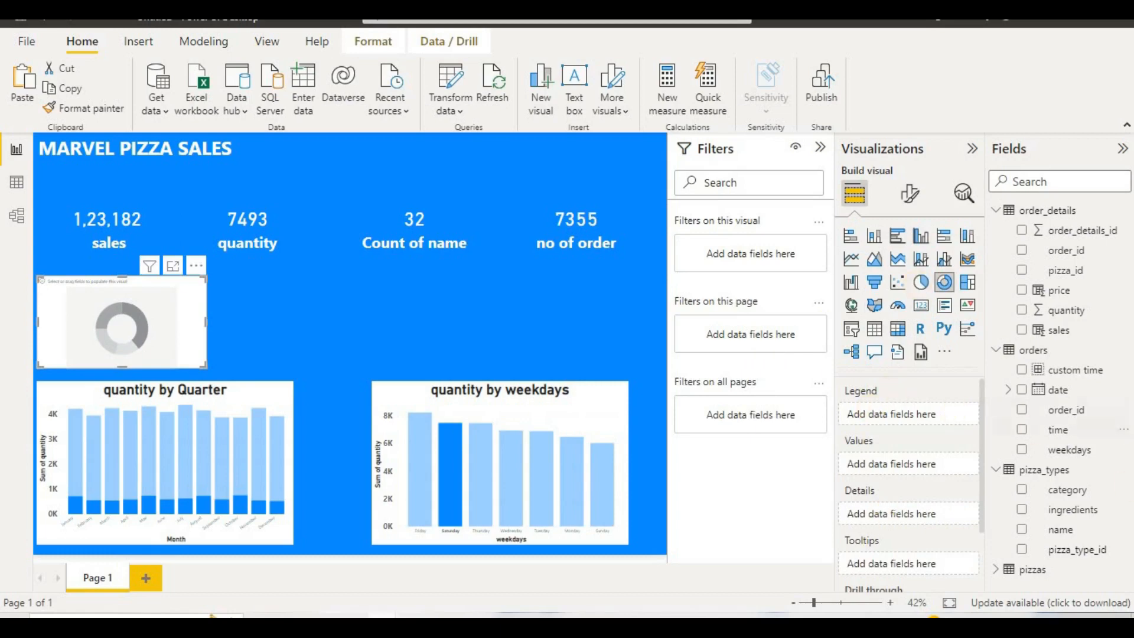
drag(1036, 499, 900, 417)
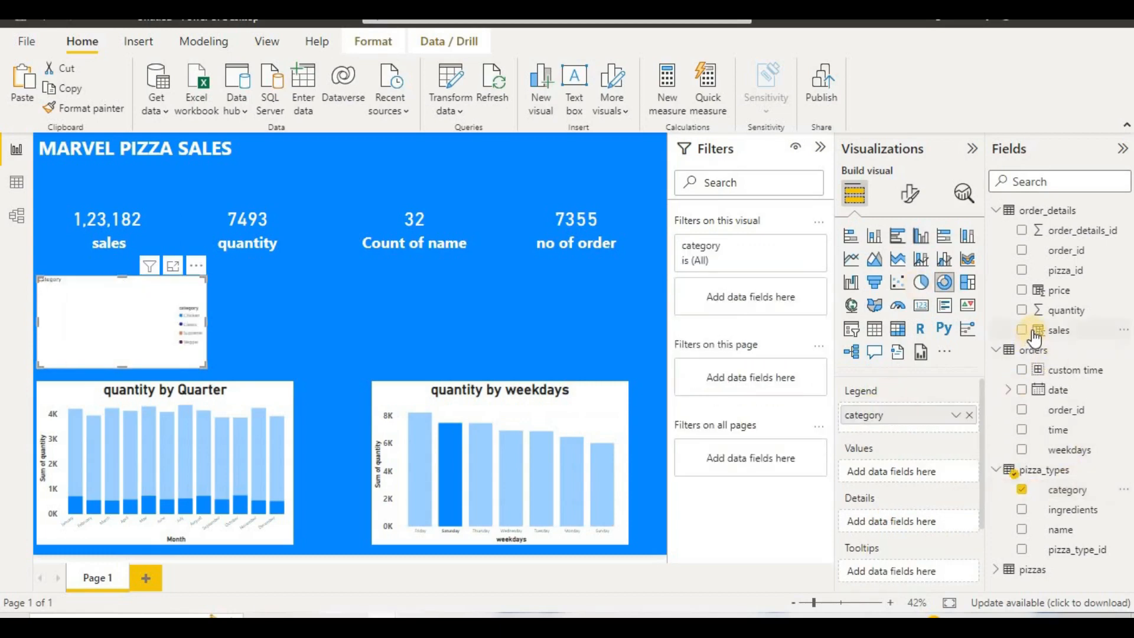
drag(1037, 331, 889, 475)
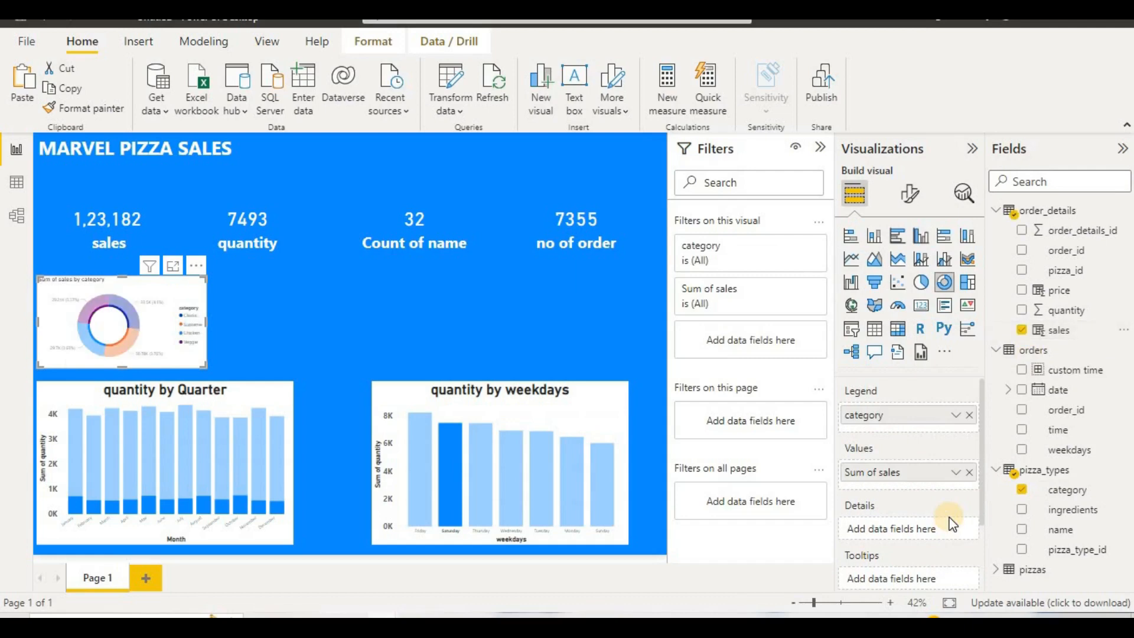
click(321, 337)
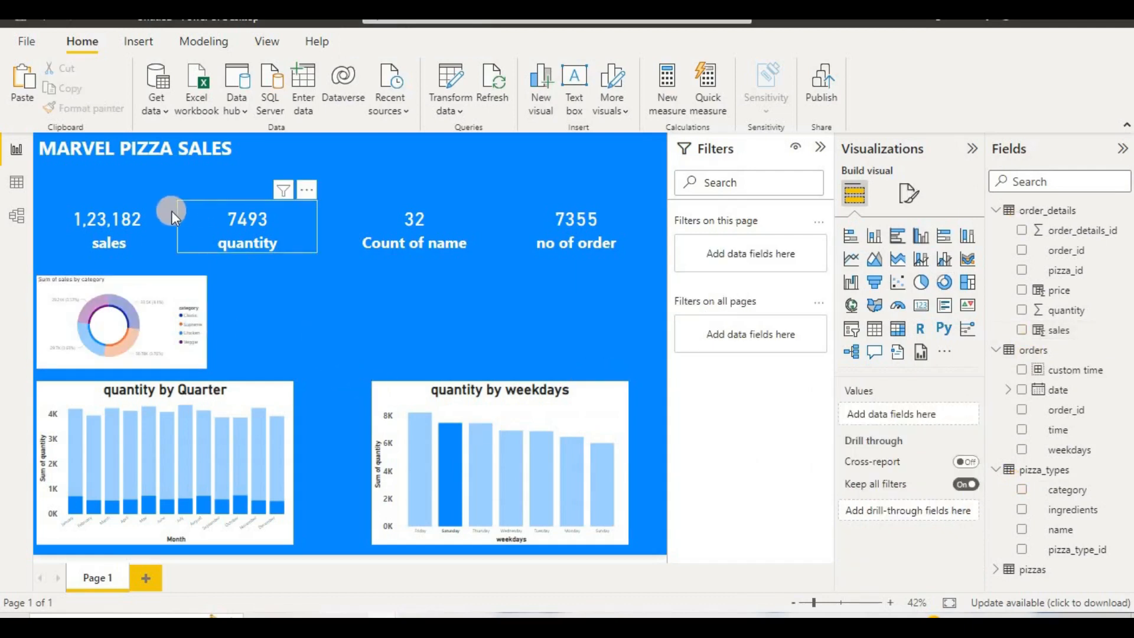
Step: Clear the Saturday cross-filter from the report page and deselect the donut chart
click(345, 296)
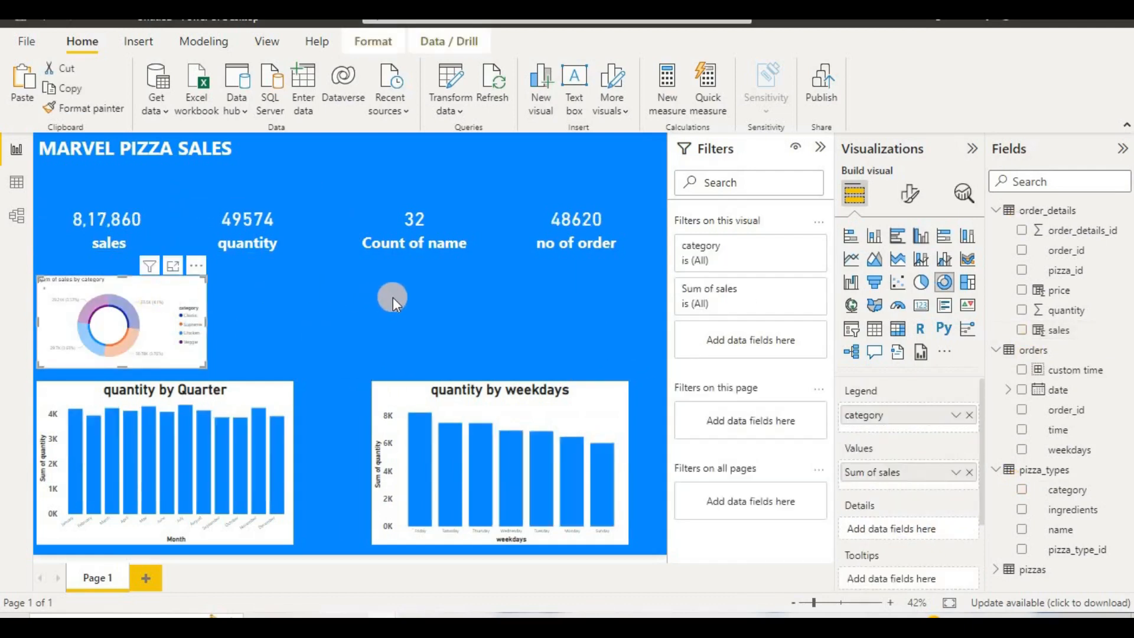
click(910, 192)
click(504, 292)
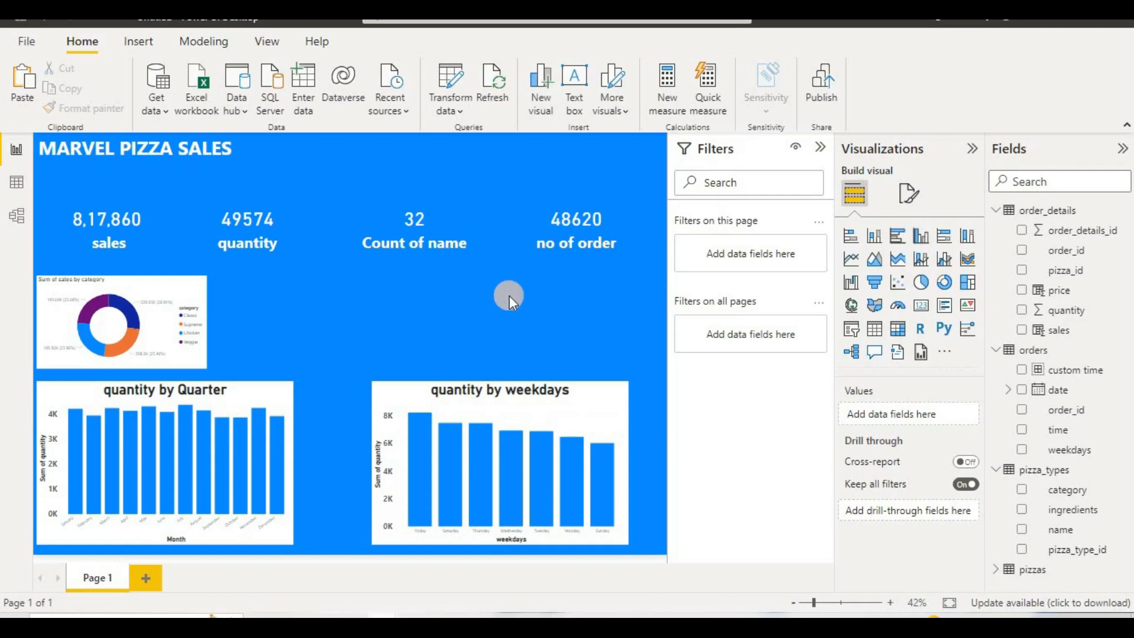
Step: Add a matrix above the weekday chart, stretch it to nearly the page's right edge, and use weekdays as its rows
click(896, 331)
drag(277, 335, 400, 316)
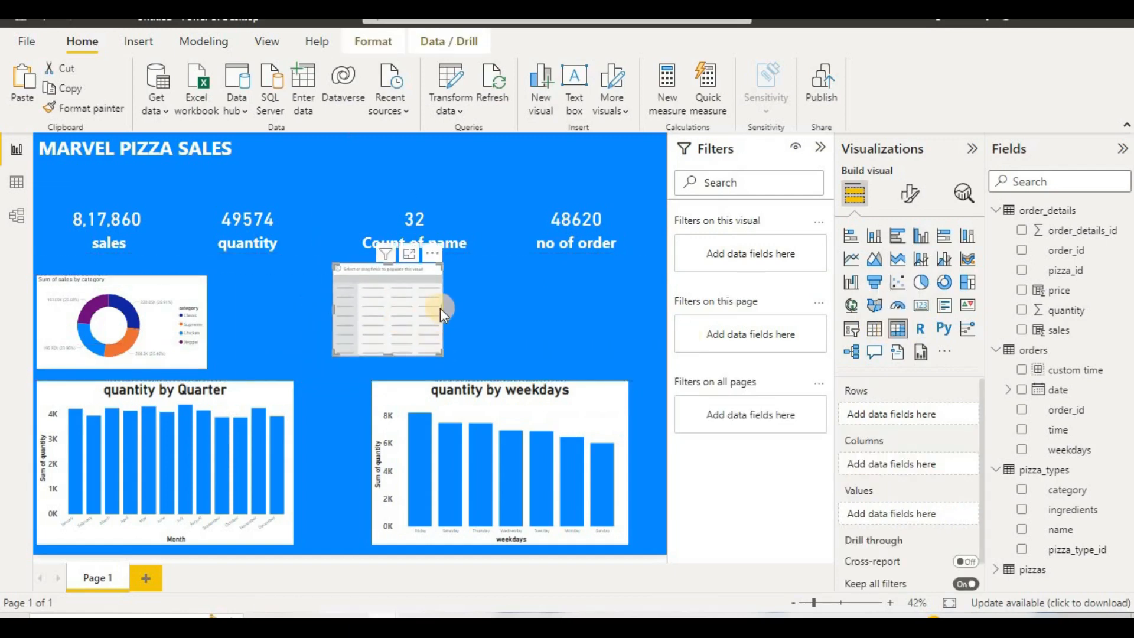
drag(647, 333, 650, 333)
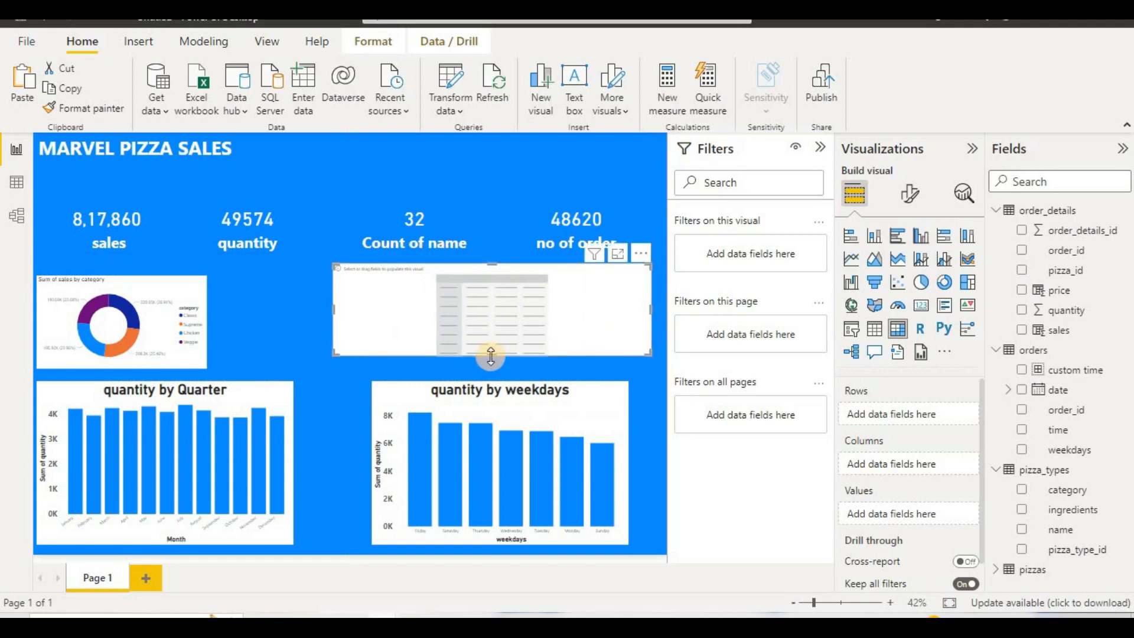
drag(489, 371, 489, 369)
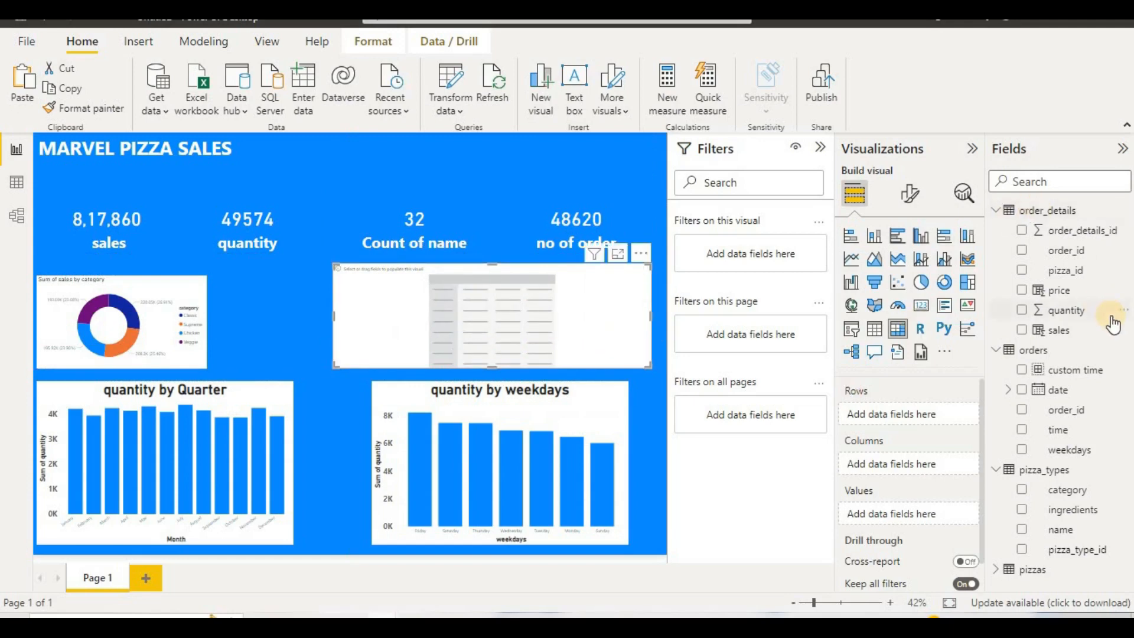
drag(1035, 452, 897, 411)
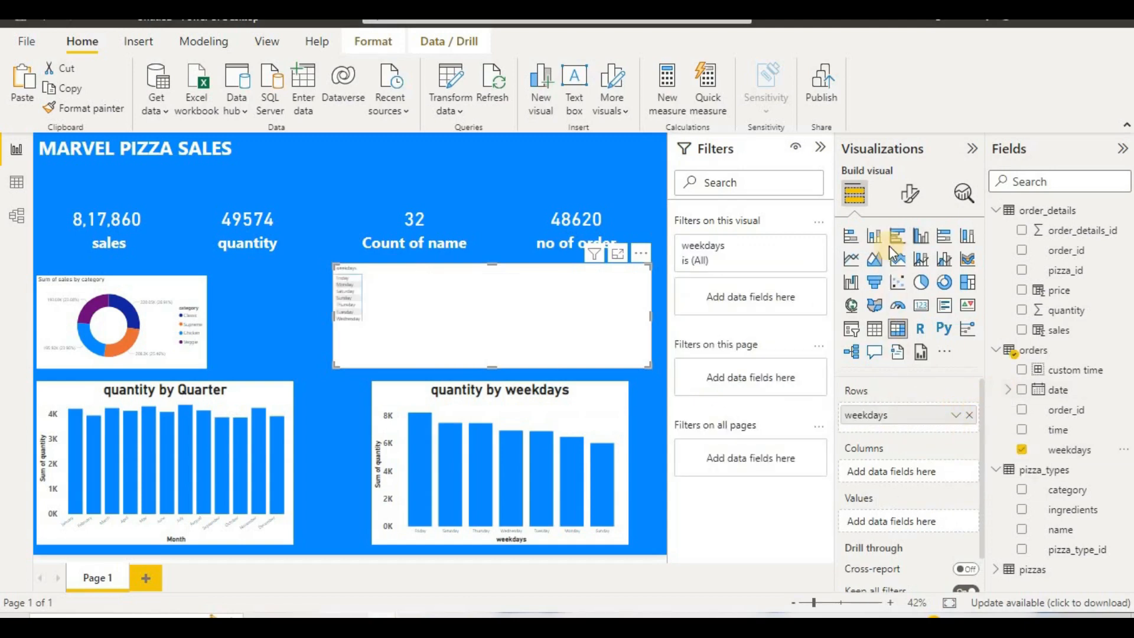
click(908, 205)
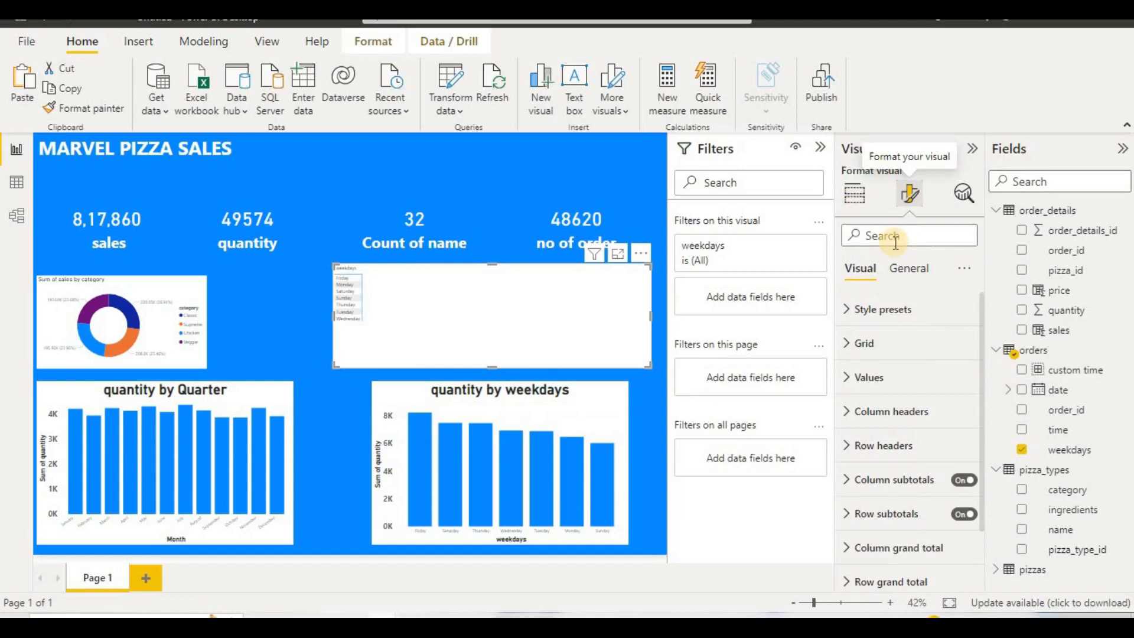
click(889, 308)
click(891, 342)
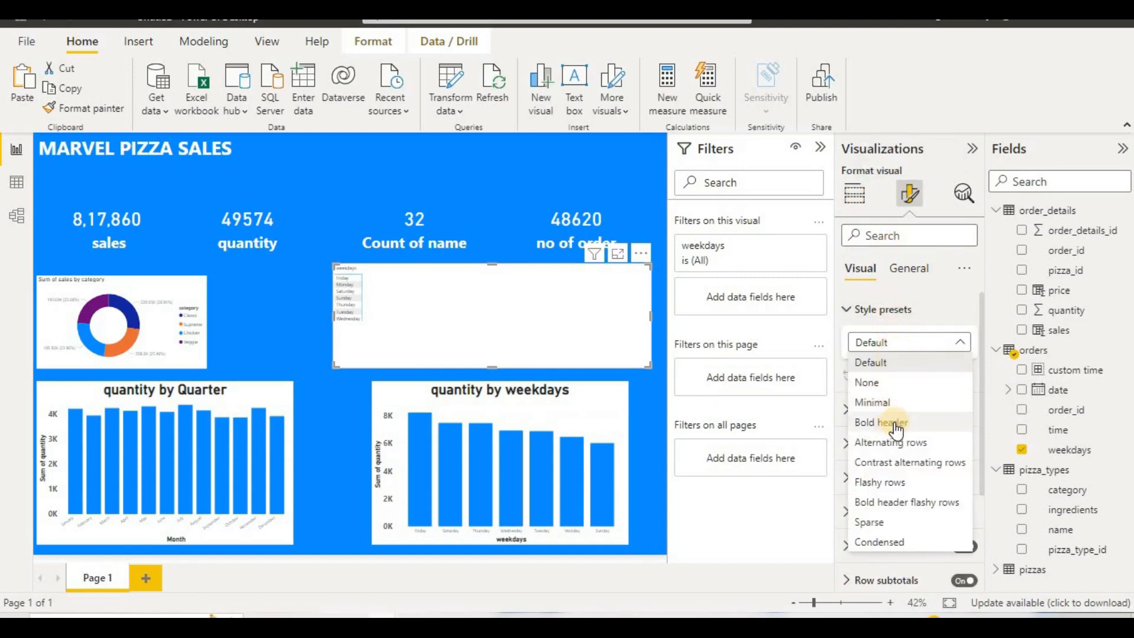
click(496, 313)
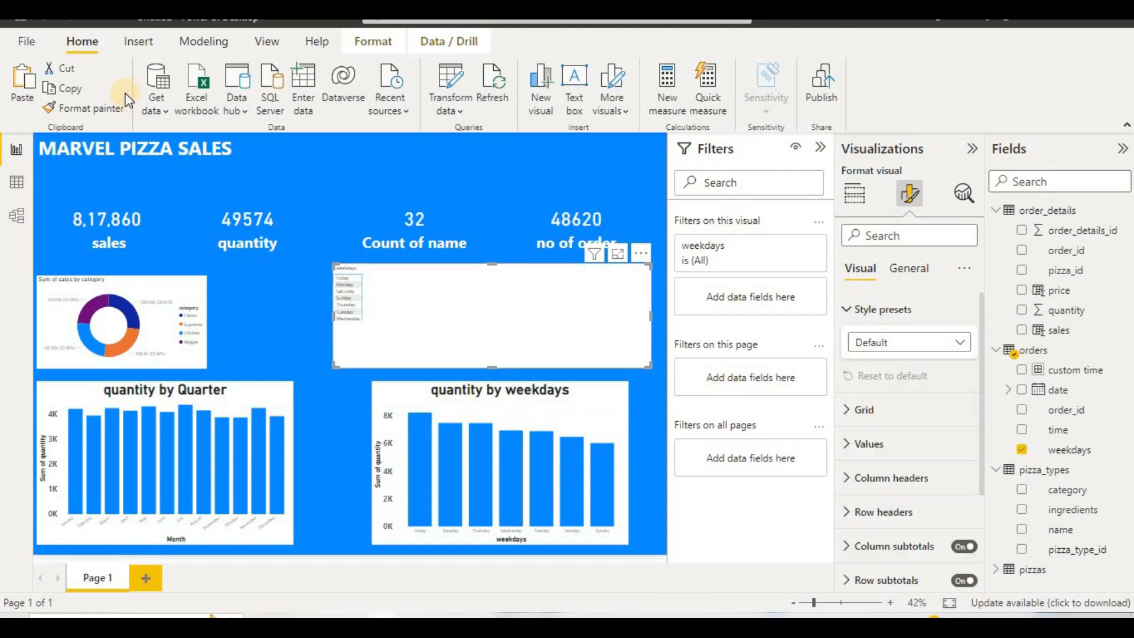
click(157, 44)
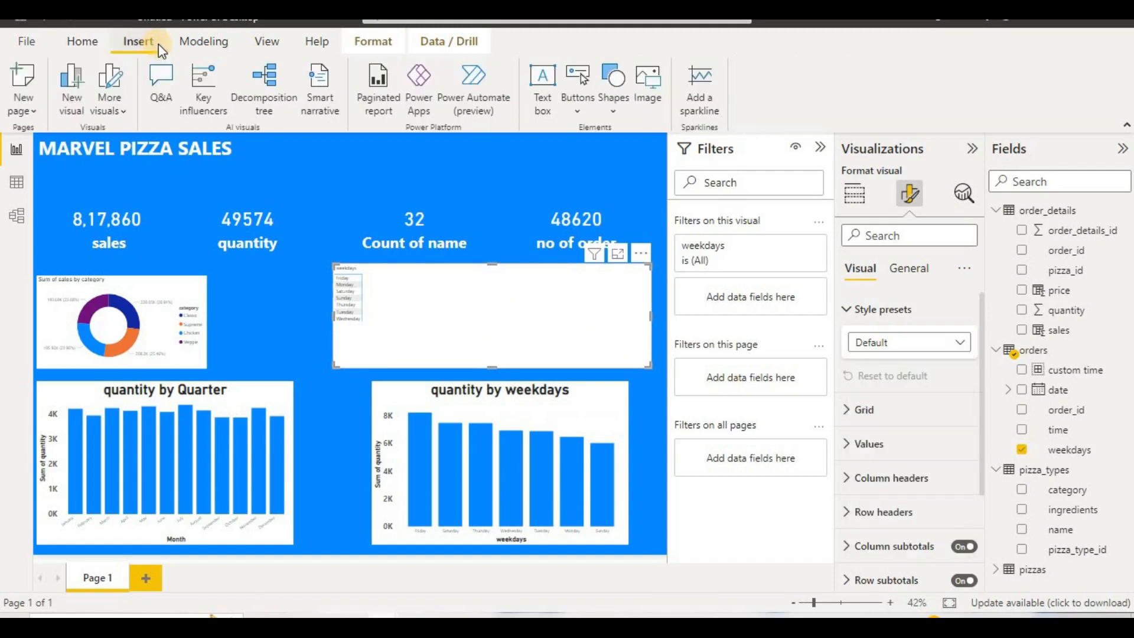
Step: Customize the current report theme by setting the general text font size to 22 pt and apply it
click(262, 45)
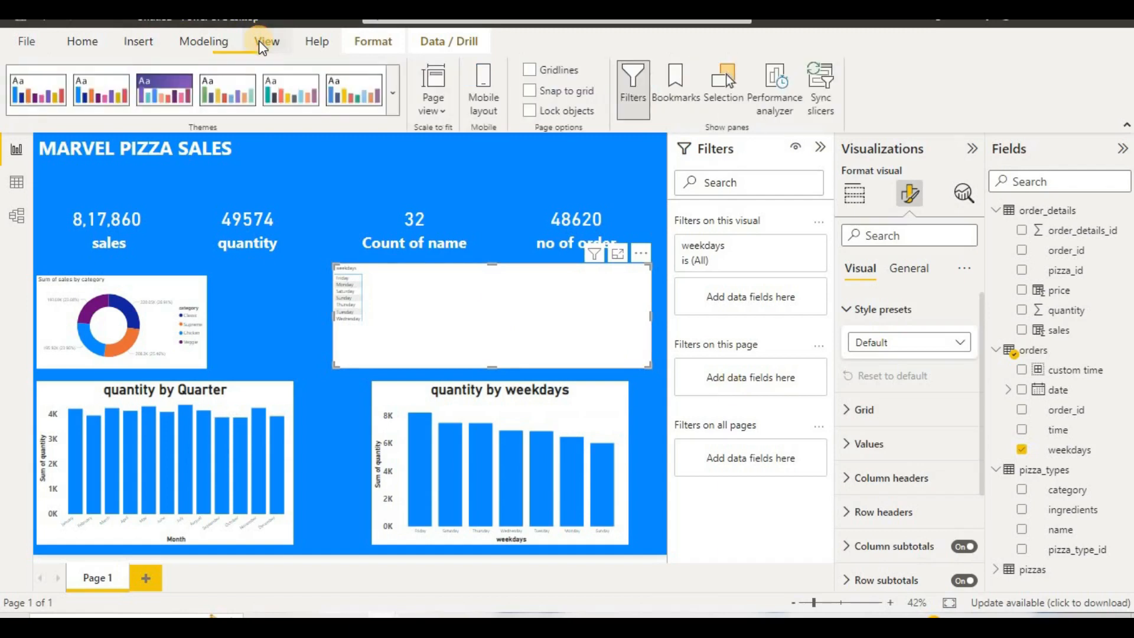
click(388, 79)
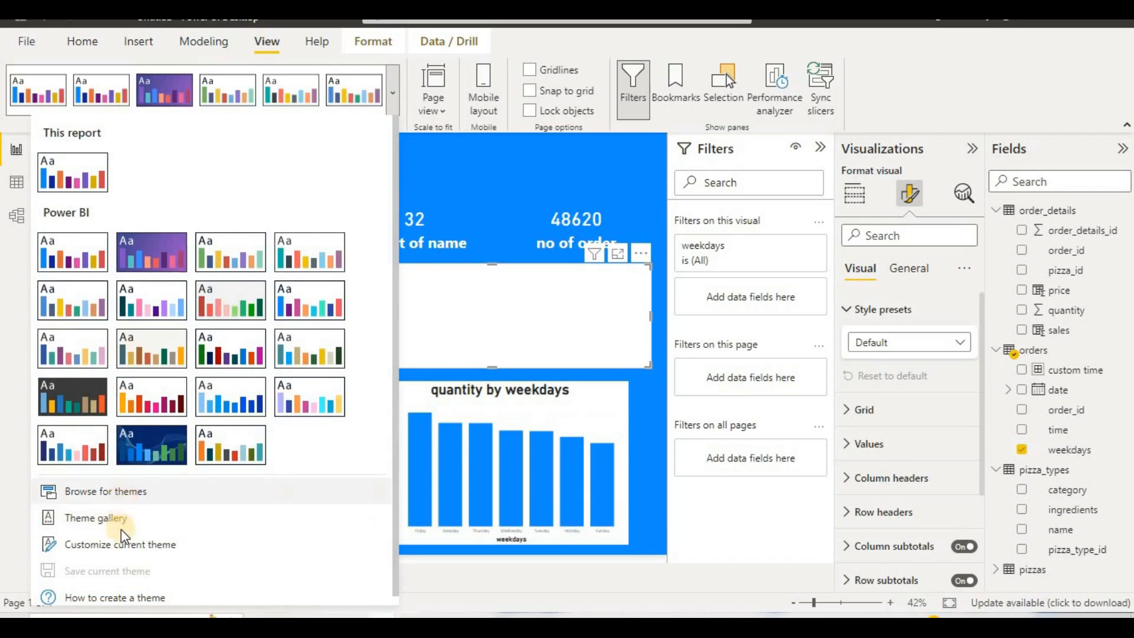
click(126, 544)
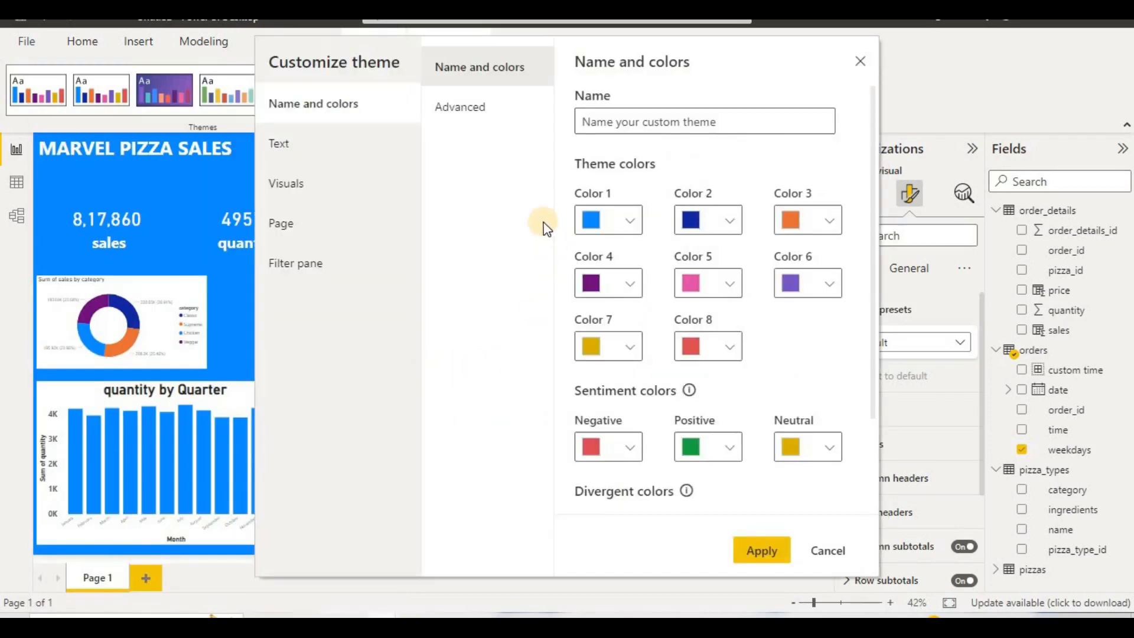
click(313, 182)
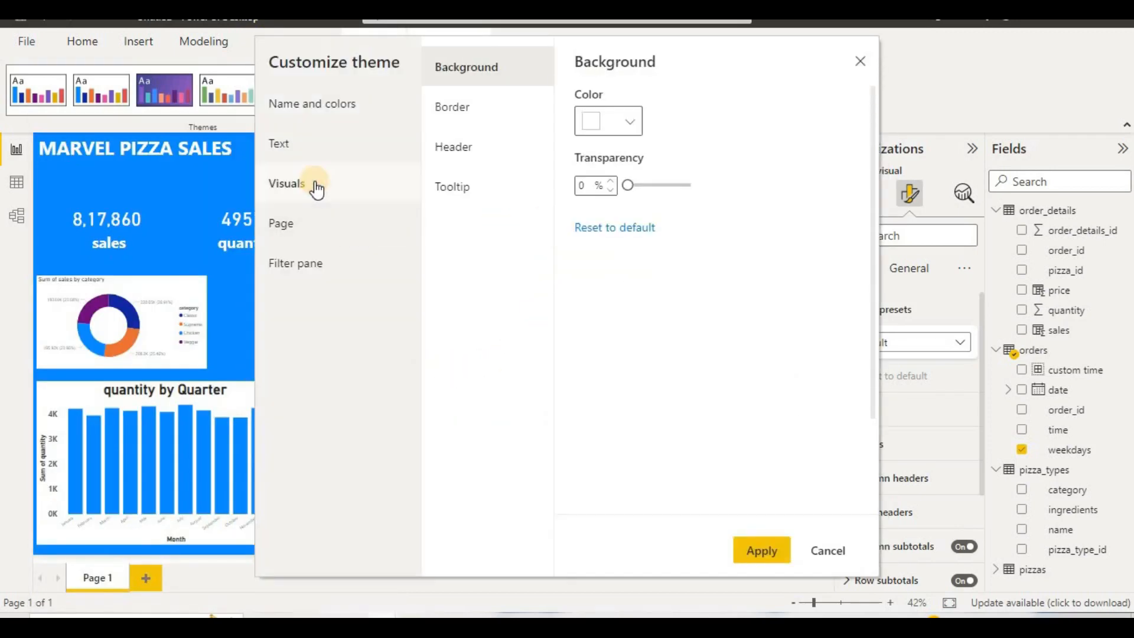
click(297, 221)
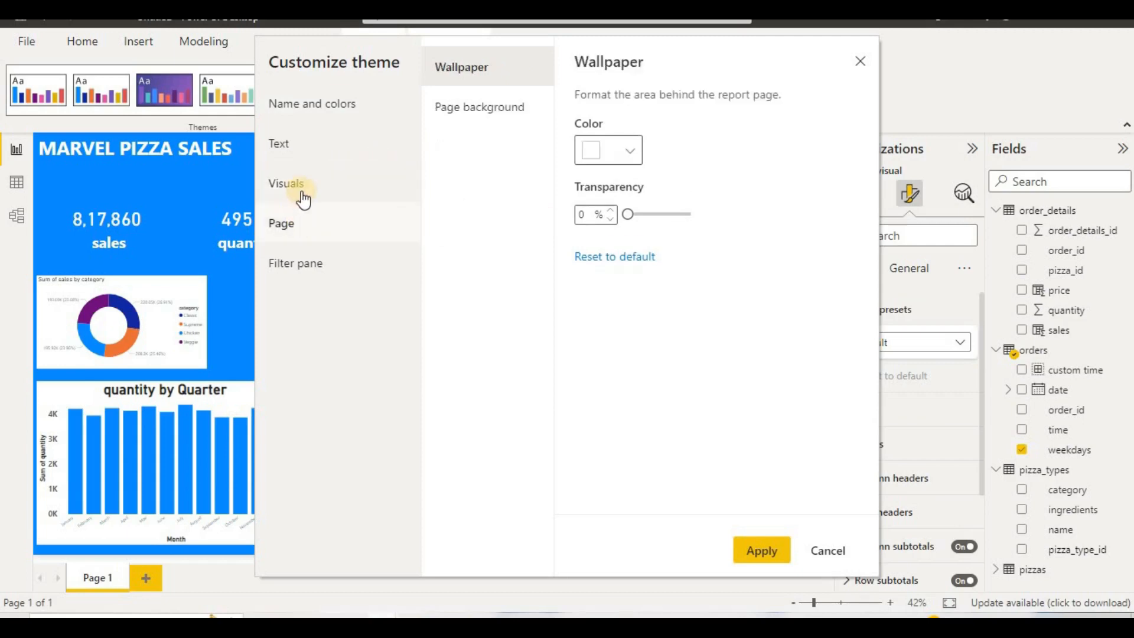
click(303, 156)
click(583, 221)
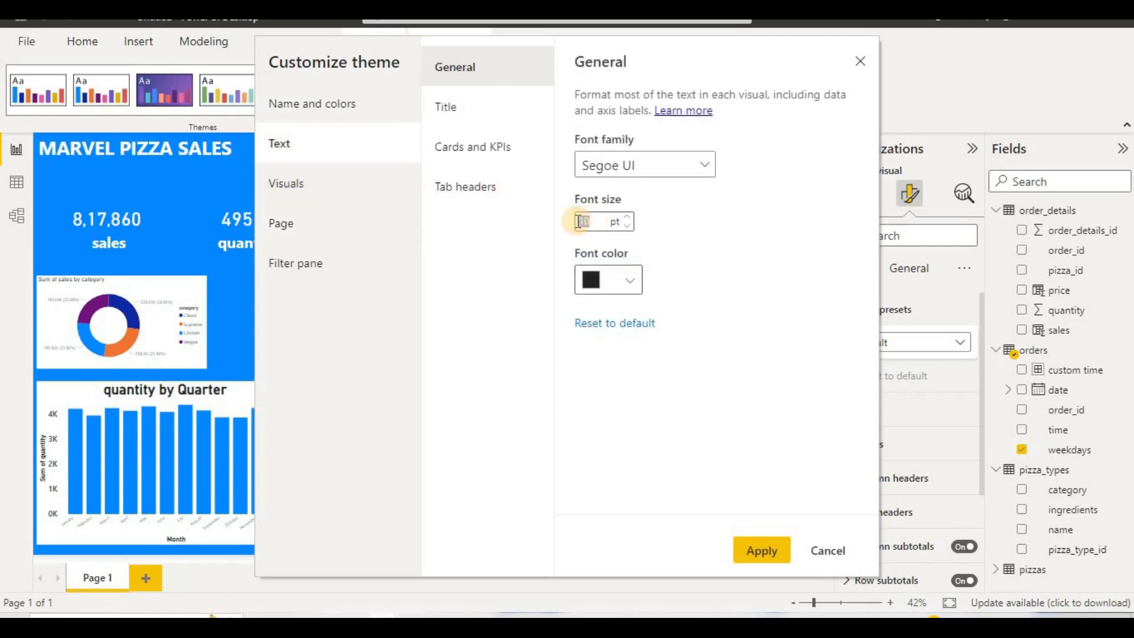
text(14)
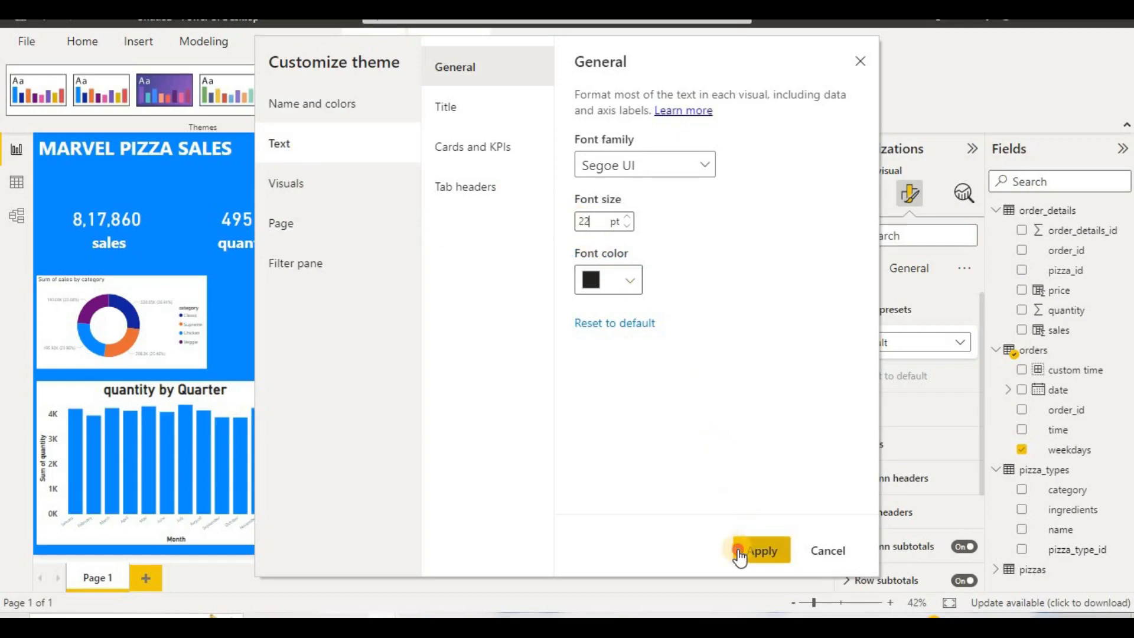
click(739, 549)
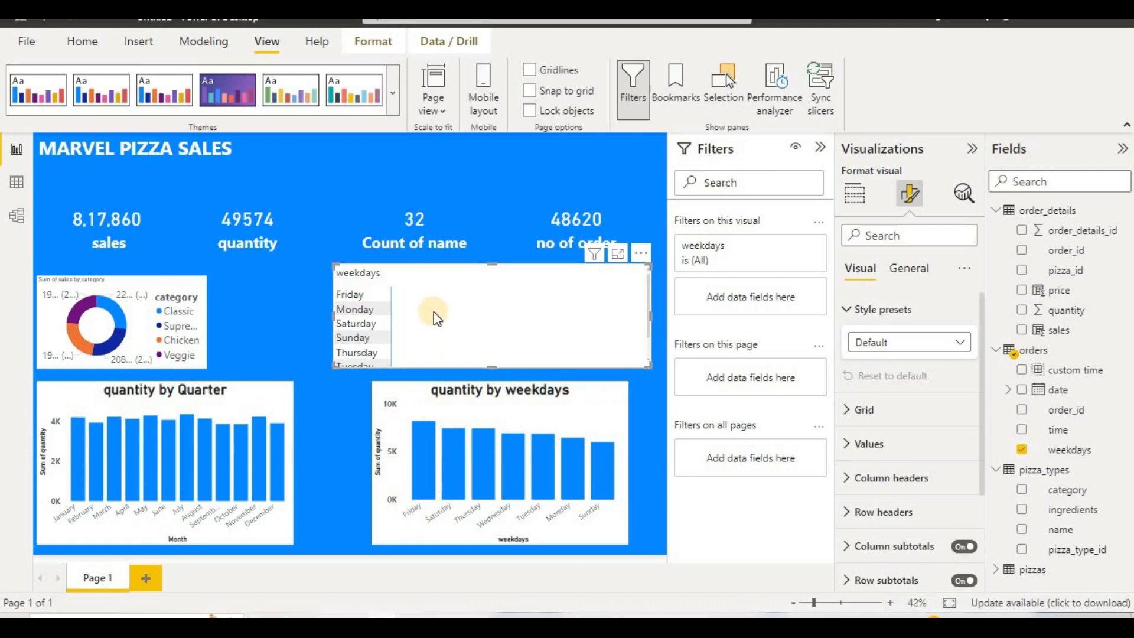
Step: Shift the matrix slightly up and left, with custom time as its columns and the sum of sales as its values
drag(423, 313, 409, 303)
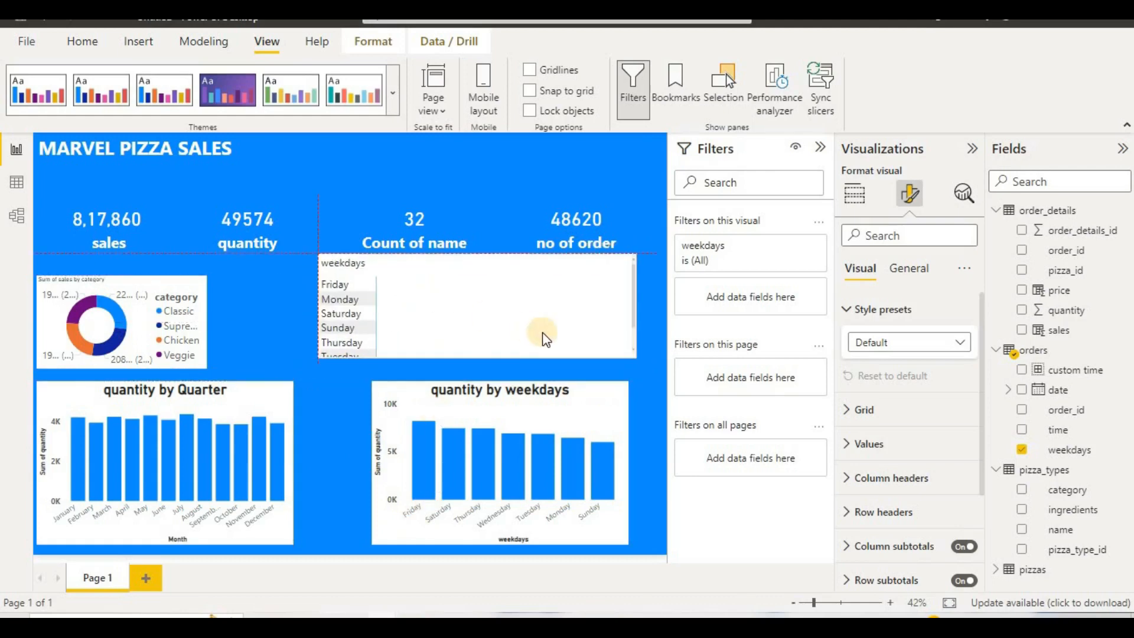
click(855, 193)
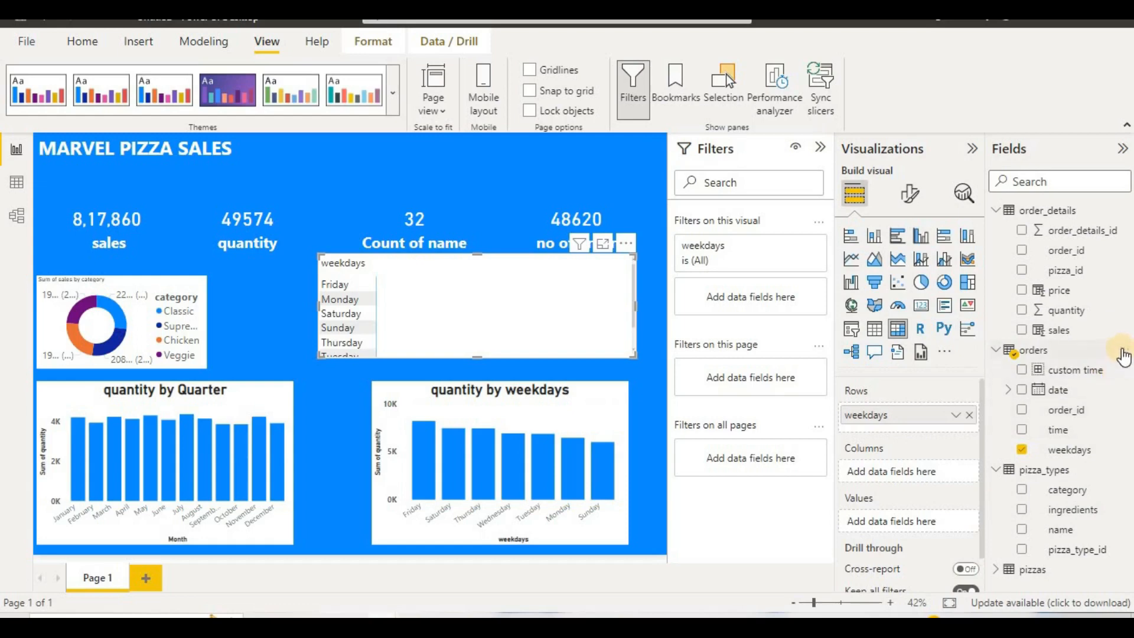
drag(1047, 341, 900, 473)
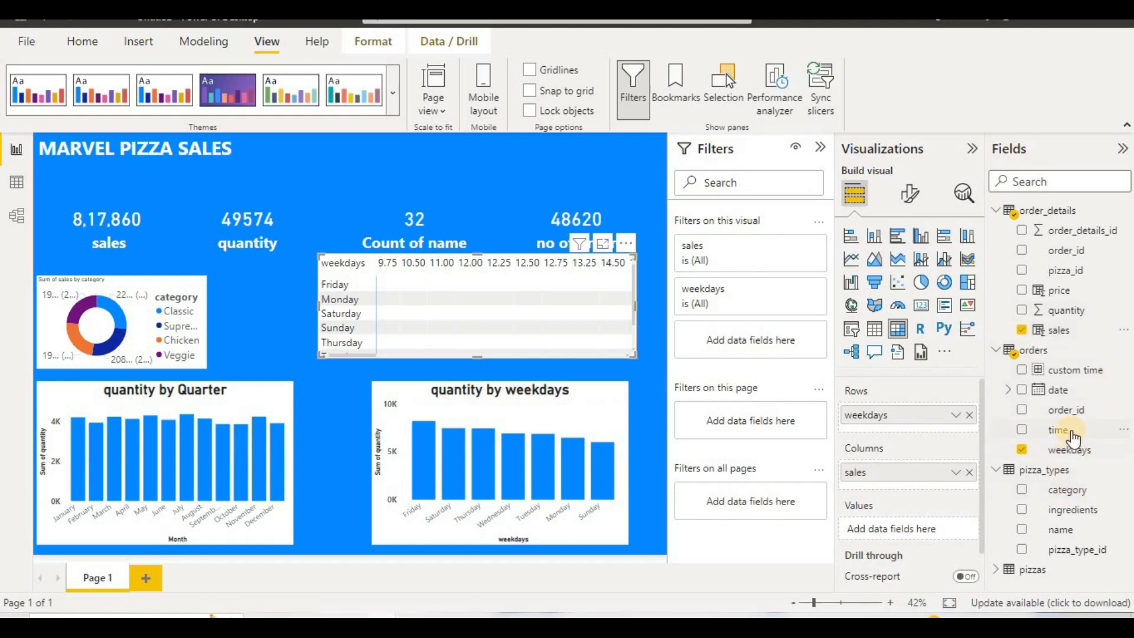
drag(1072, 438, 924, 434)
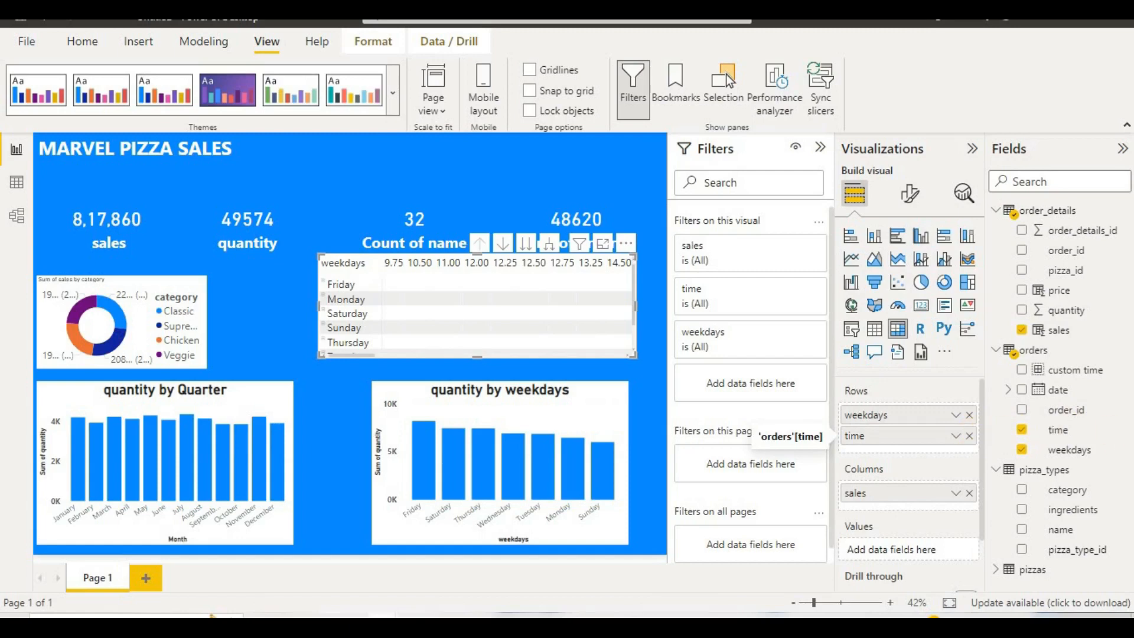
click(969, 435)
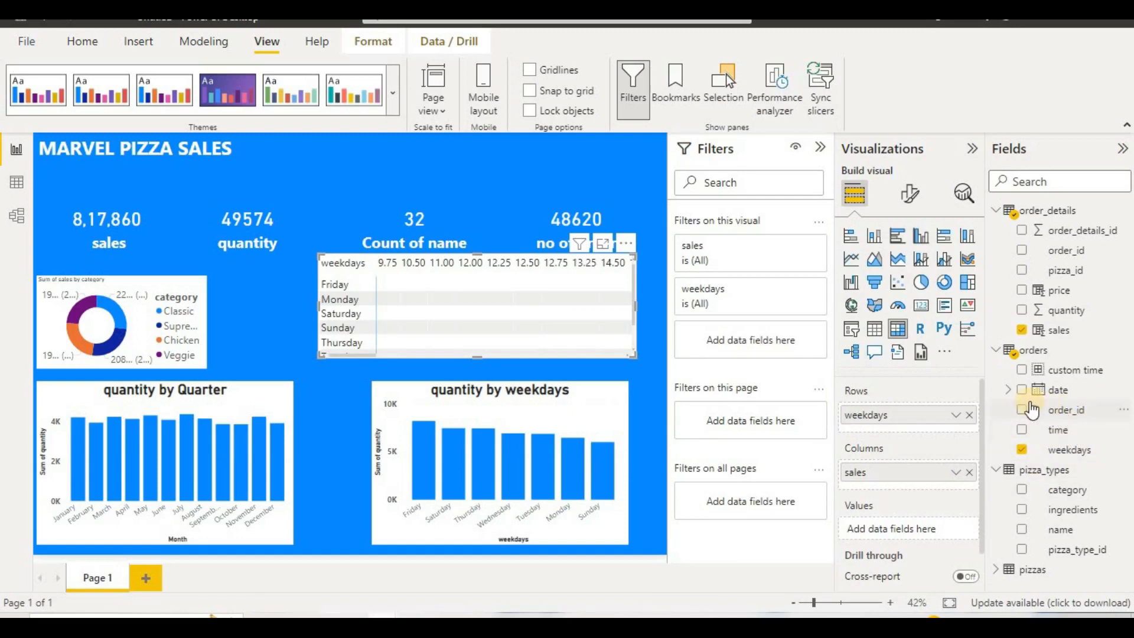
click(1008, 391)
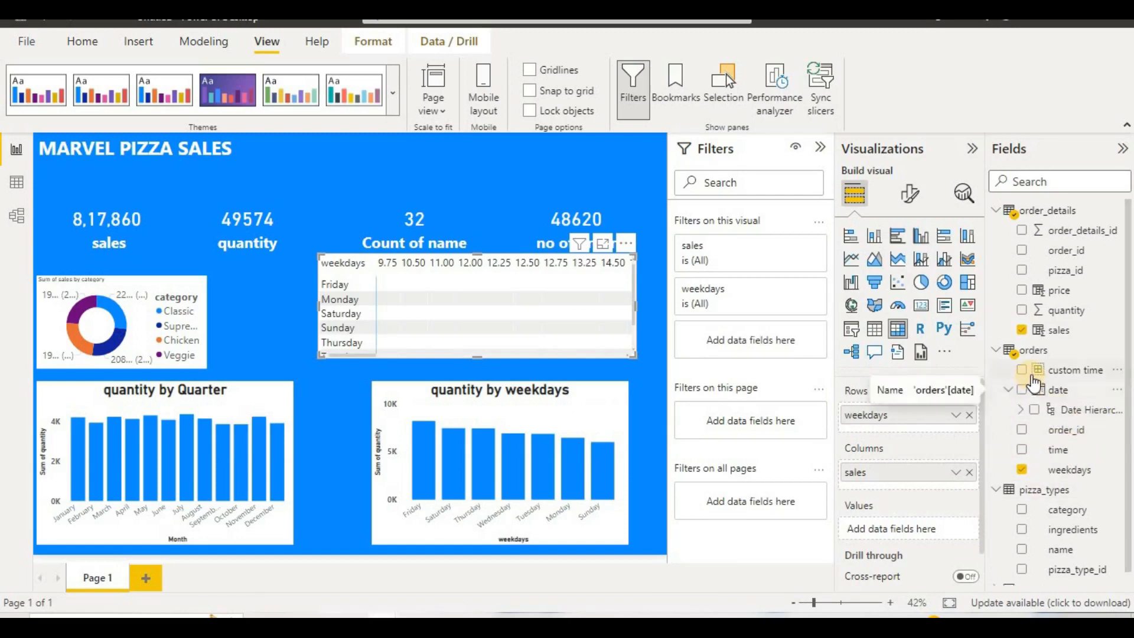
drag(1022, 371, 1038, 488)
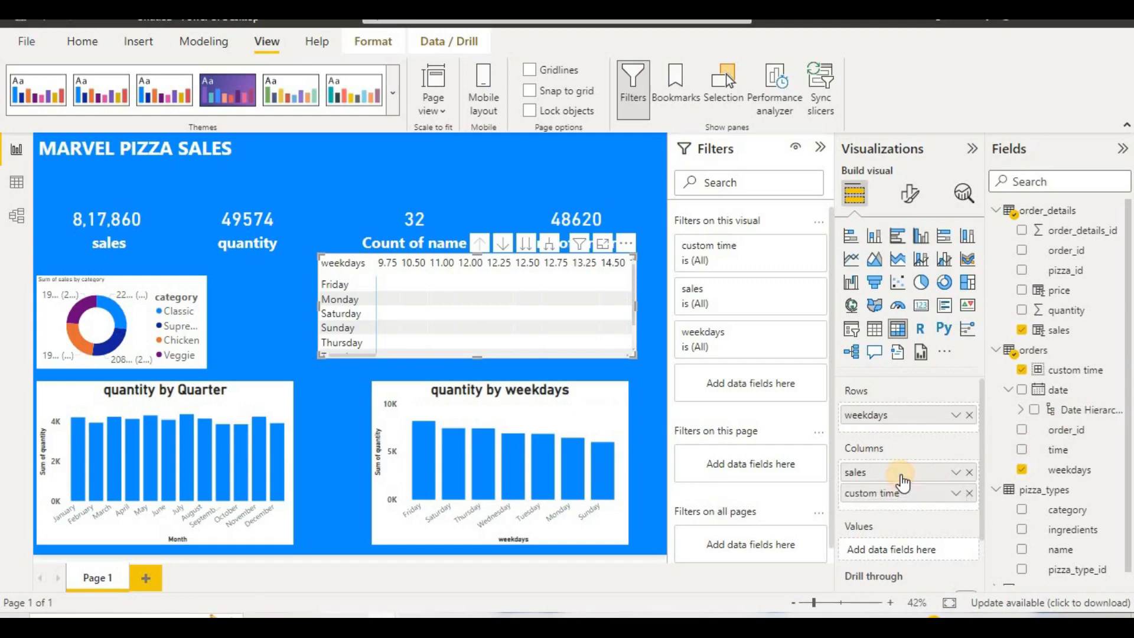
drag(901, 505, 899, 545)
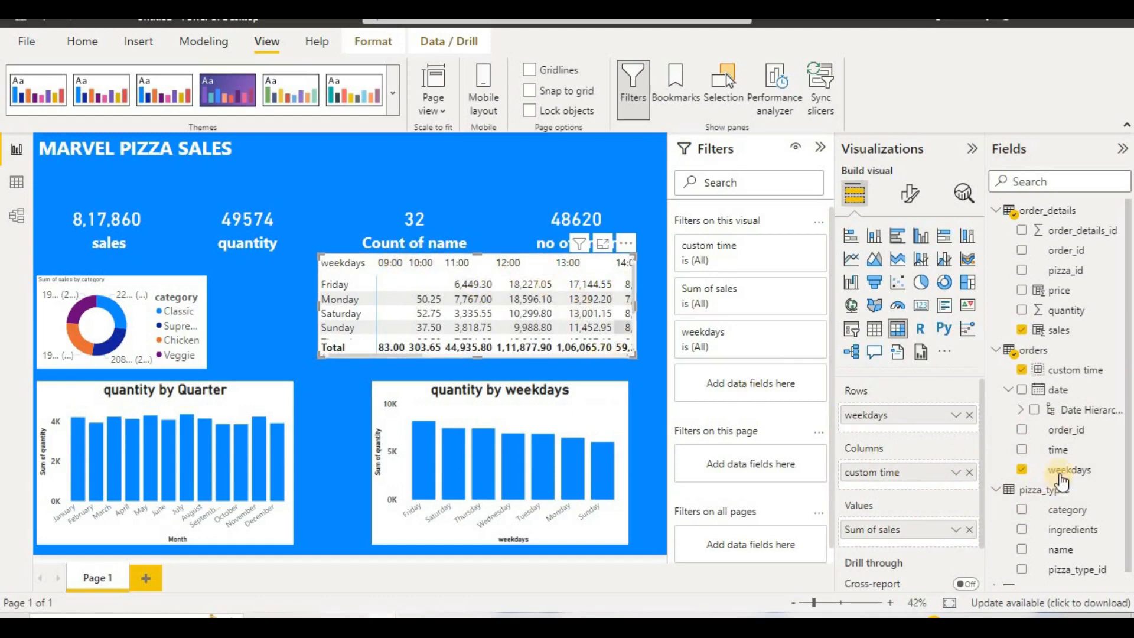
right_click(918, 477)
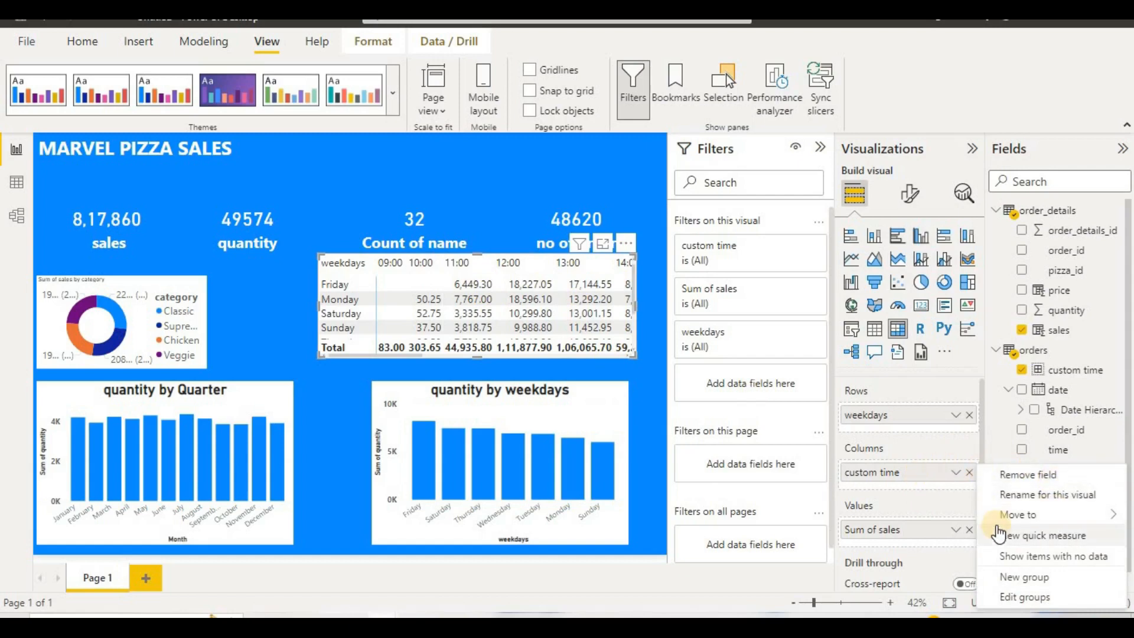
click(1048, 513)
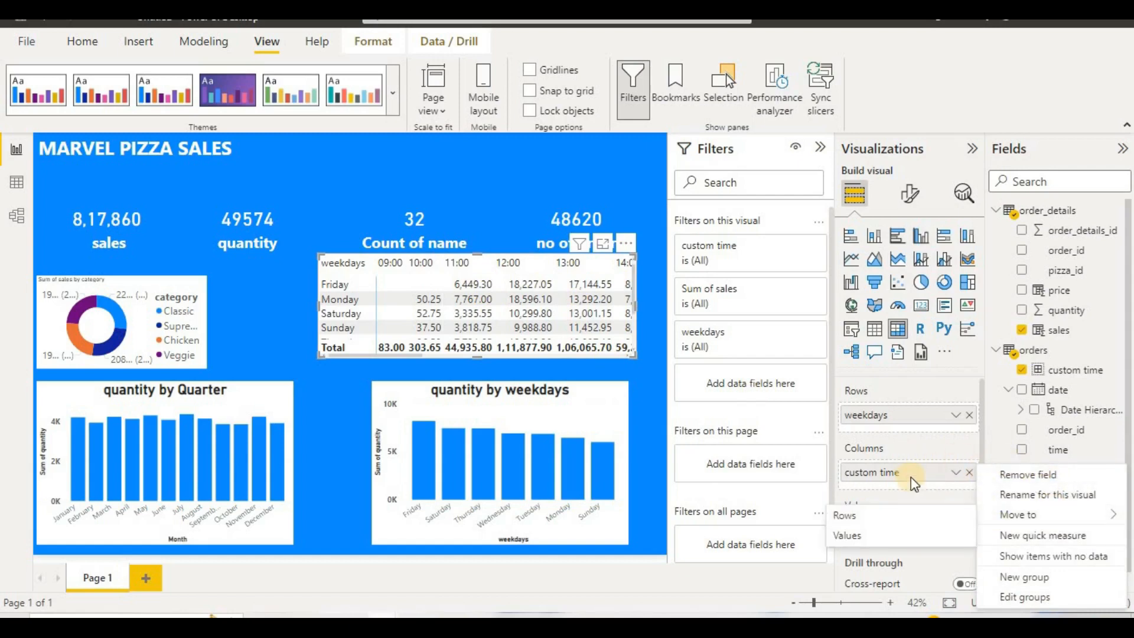
click(914, 477)
right_click(917, 476)
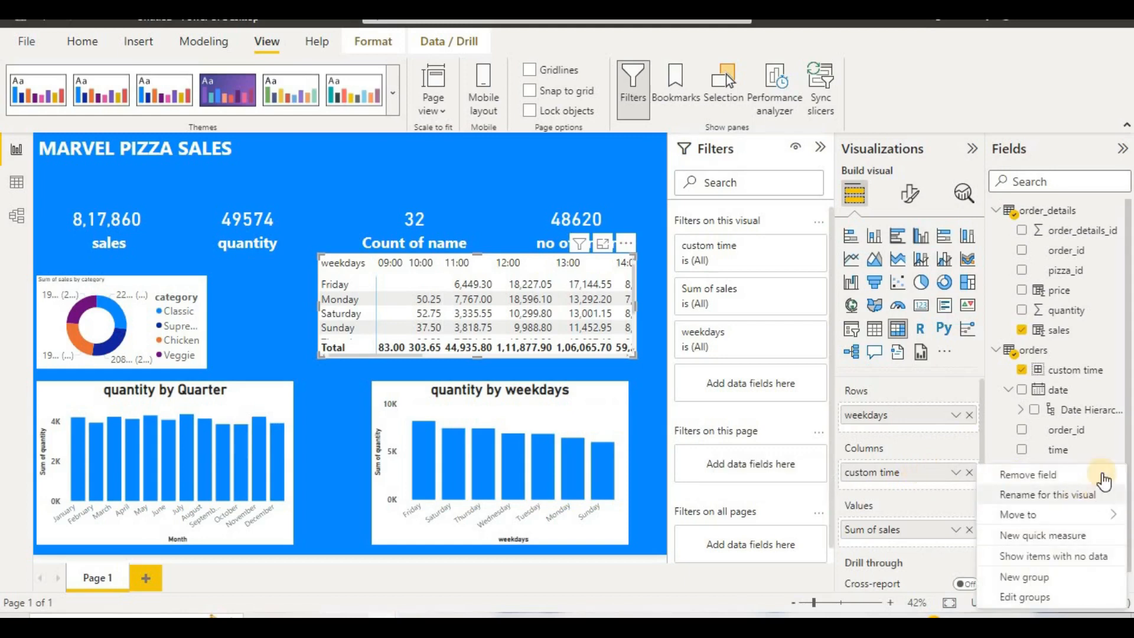
Step: Add data bars to the matrix's Sum of sales values, running left to right from lowest to highest value with the numbers shown
right_click(882, 533)
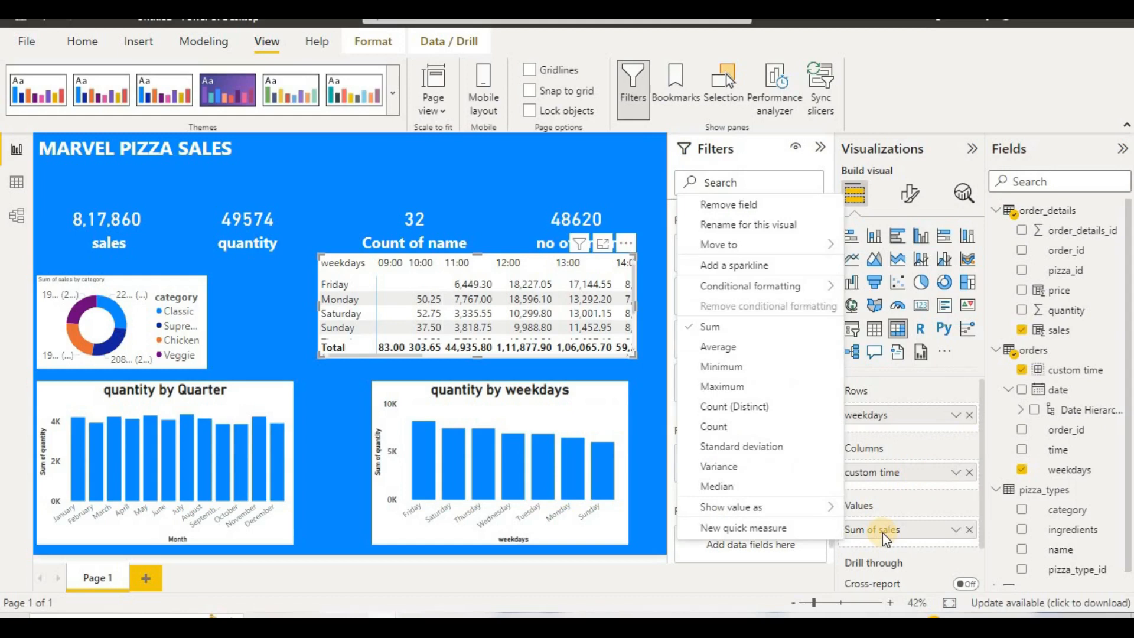
mouse_move(842, 288)
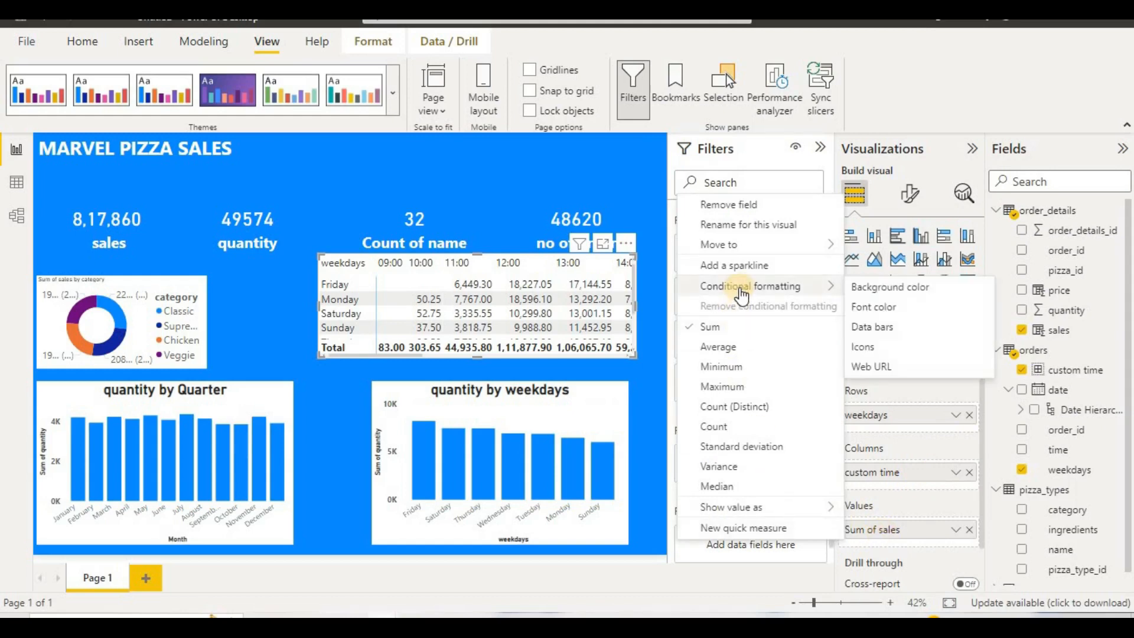
click(878, 328)
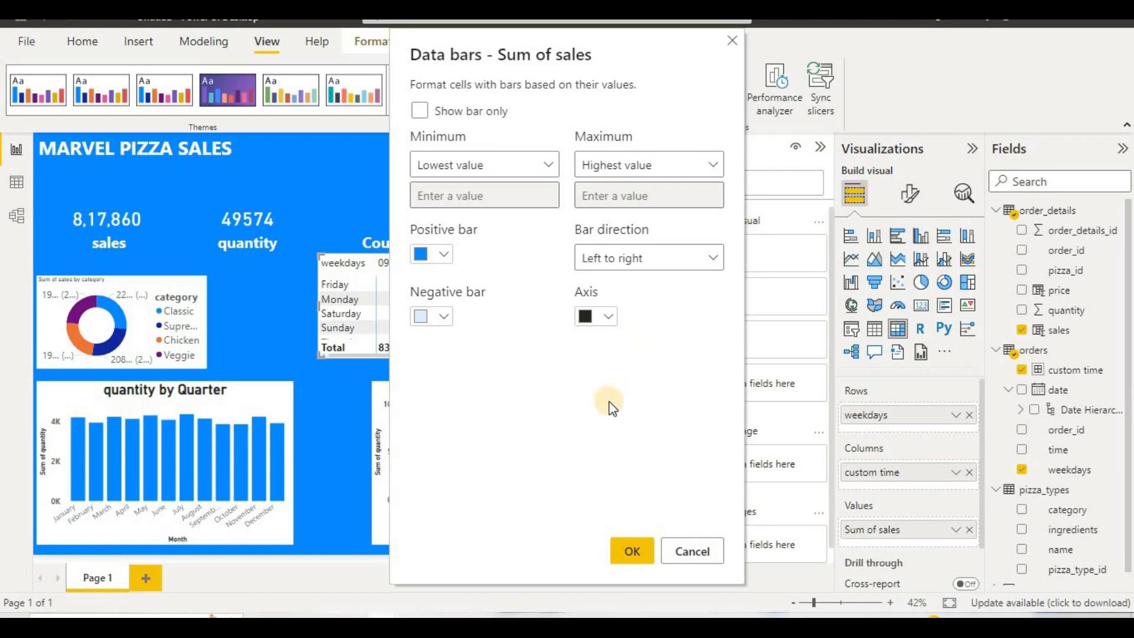
click(441, 114)
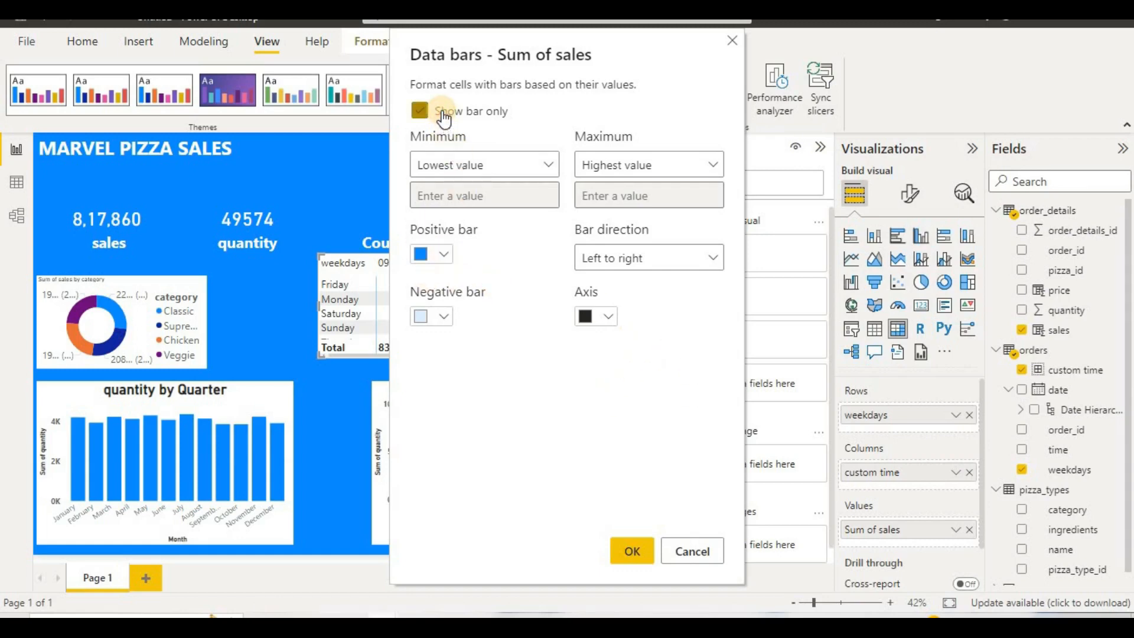
click(443, 118)
click(660, 176)
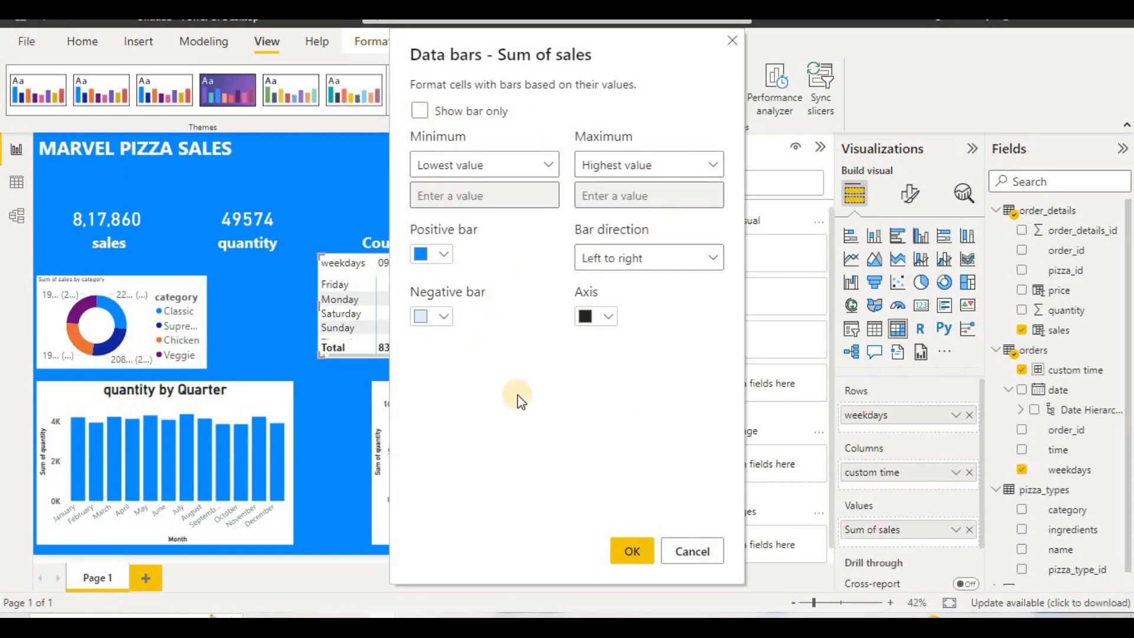
click(640, 540)
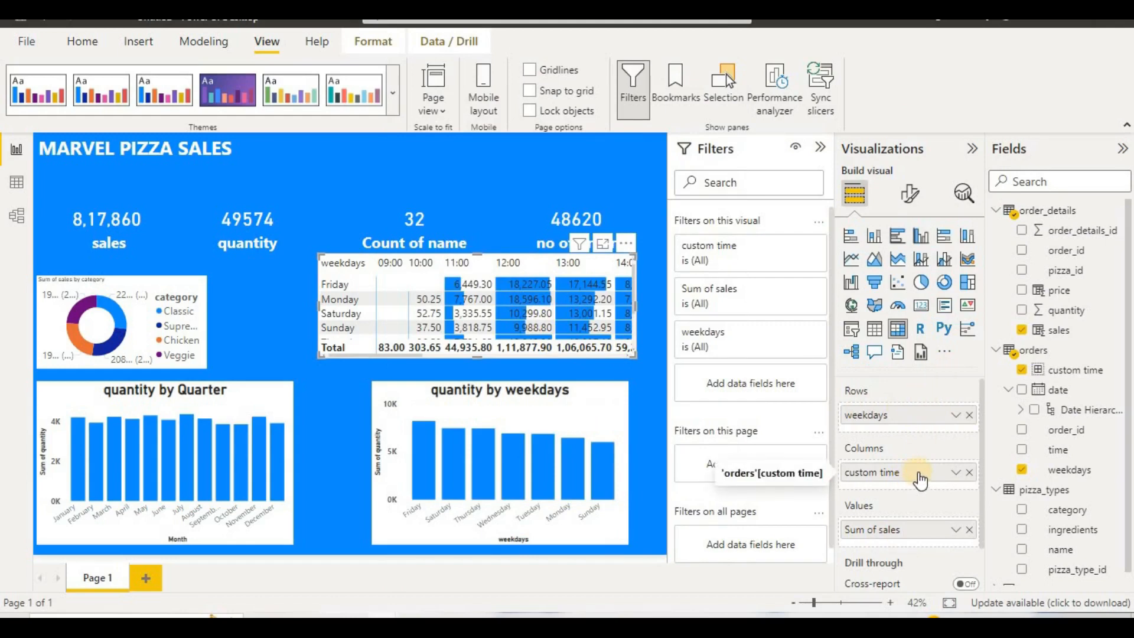
right_click(915, 527)
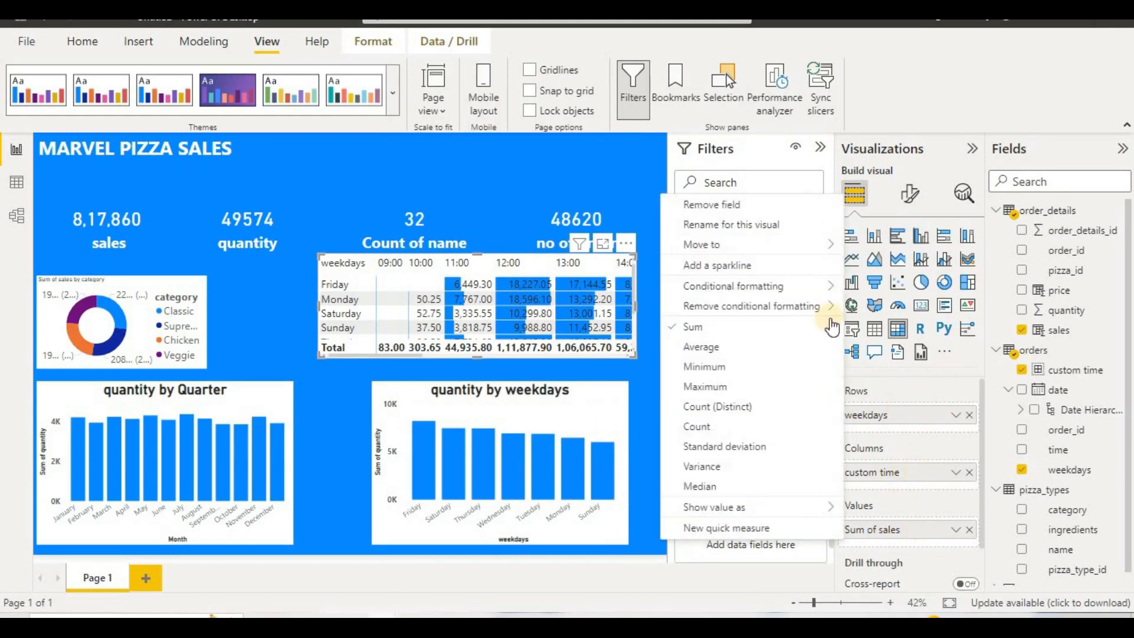
mouse_move(777, 286)
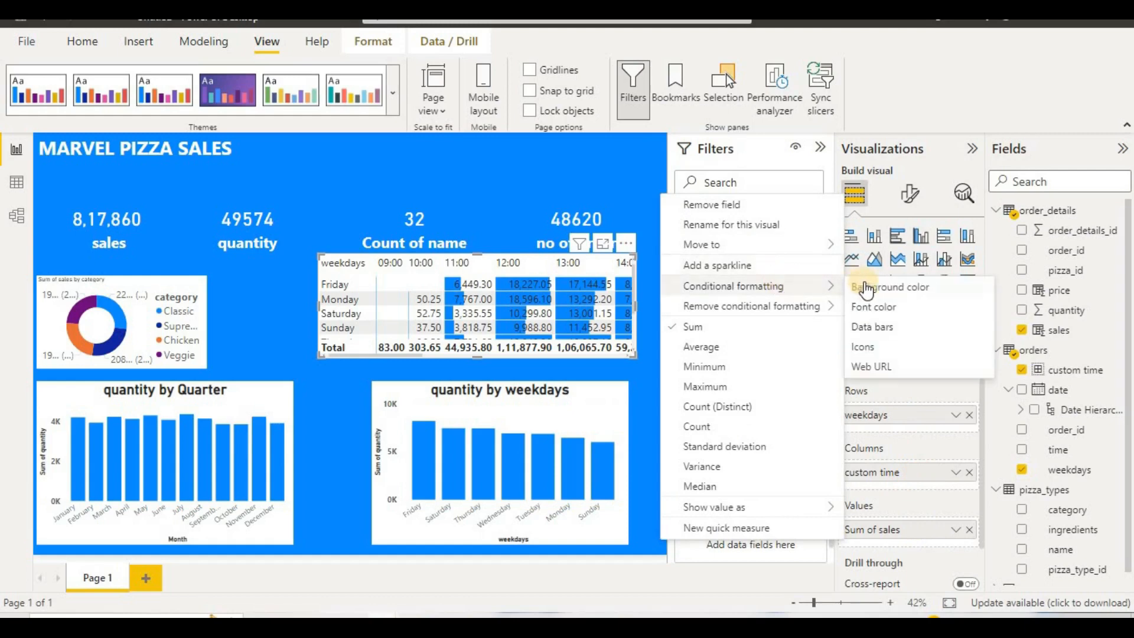
click(892, 328)
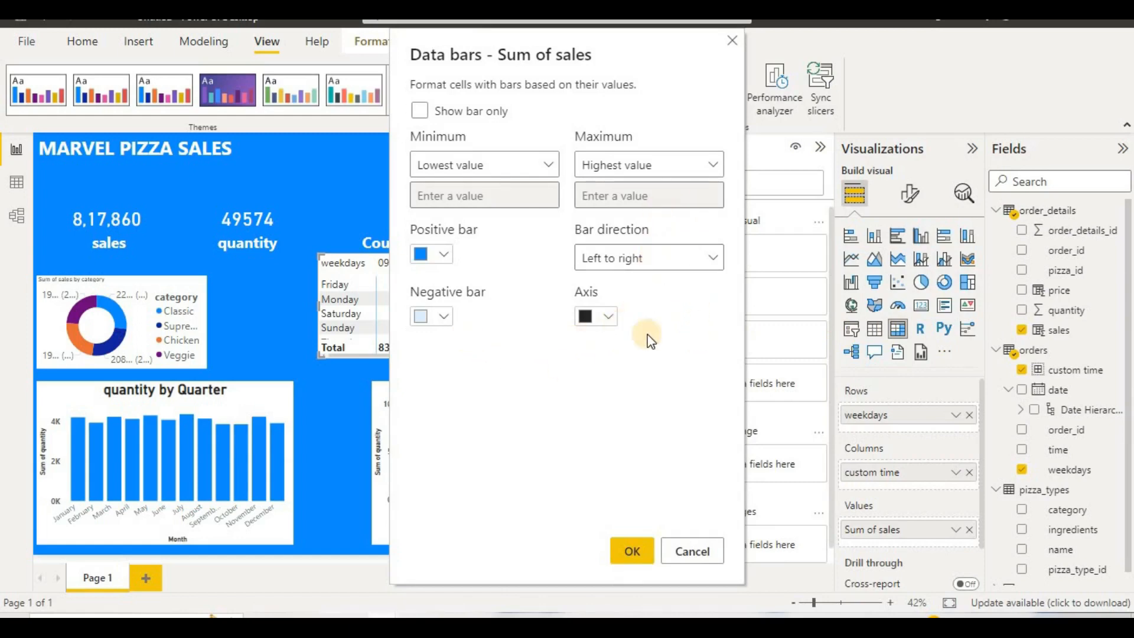
click(472, 116)
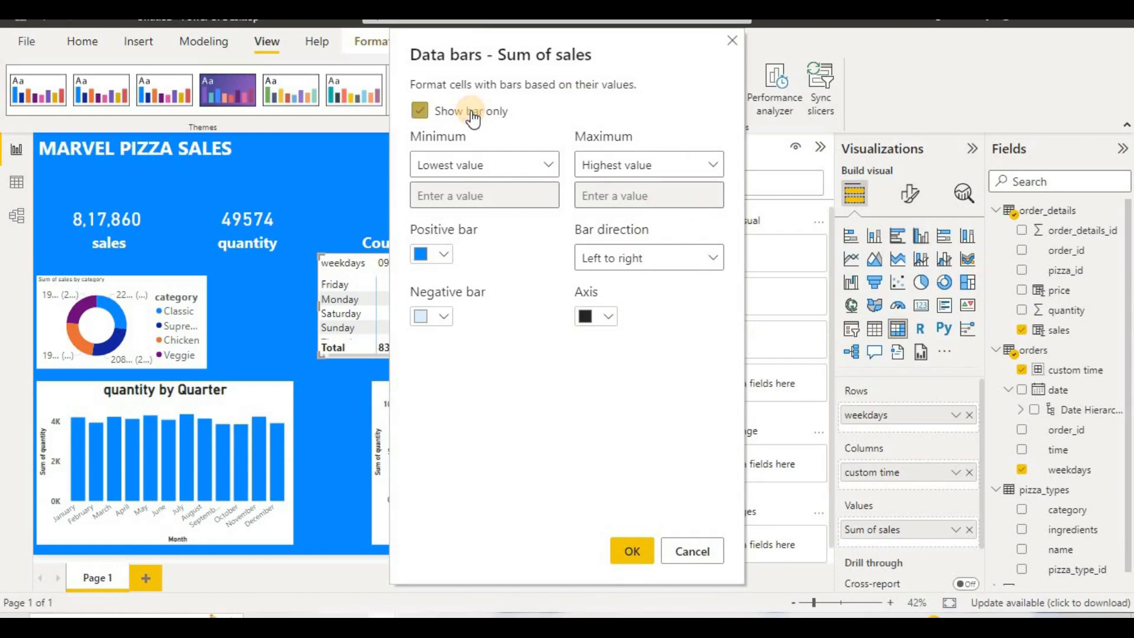
click(733, 40)
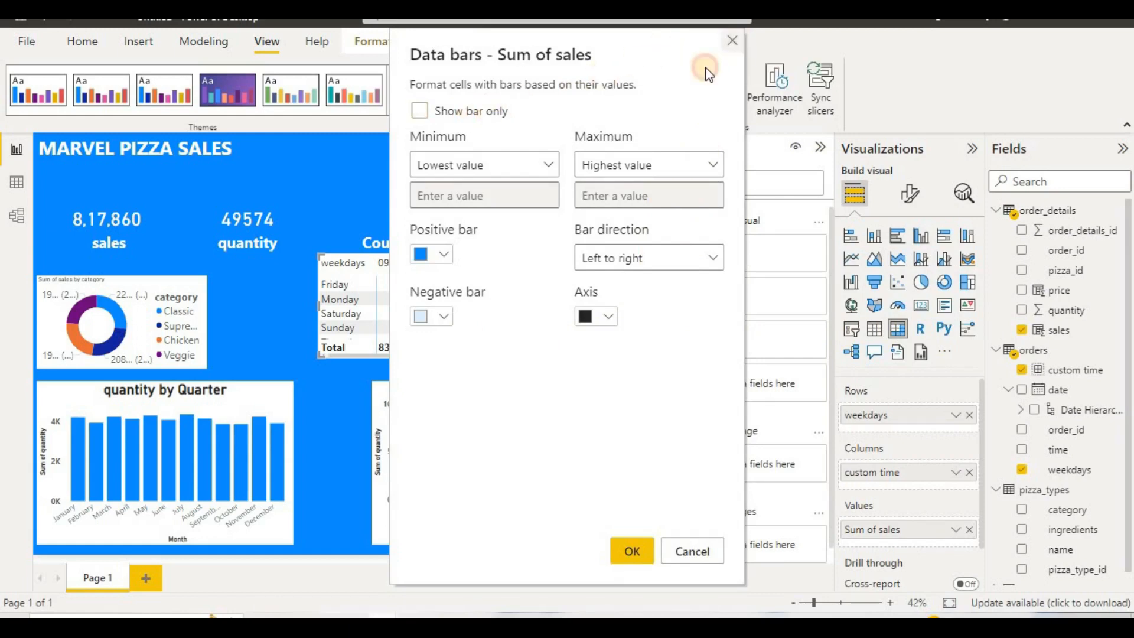
right_click(881, 469)
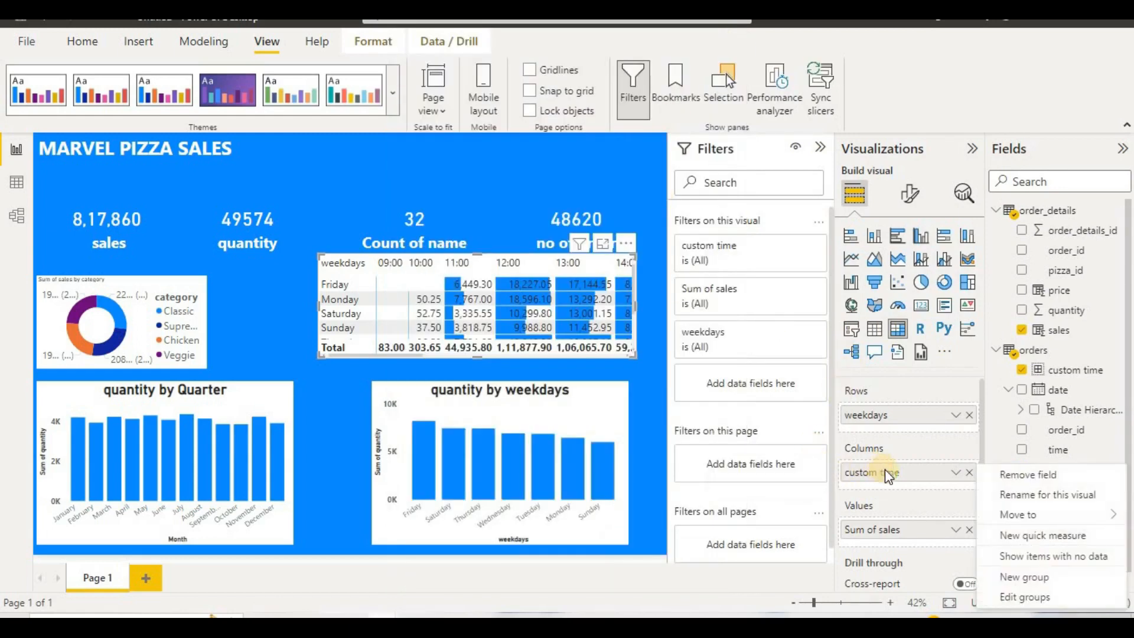
Step: Set up a background color gradient for the matrix's Sum of sales with a middle color, giving the highest value the color #9B4C4C
right_click(893, 530)
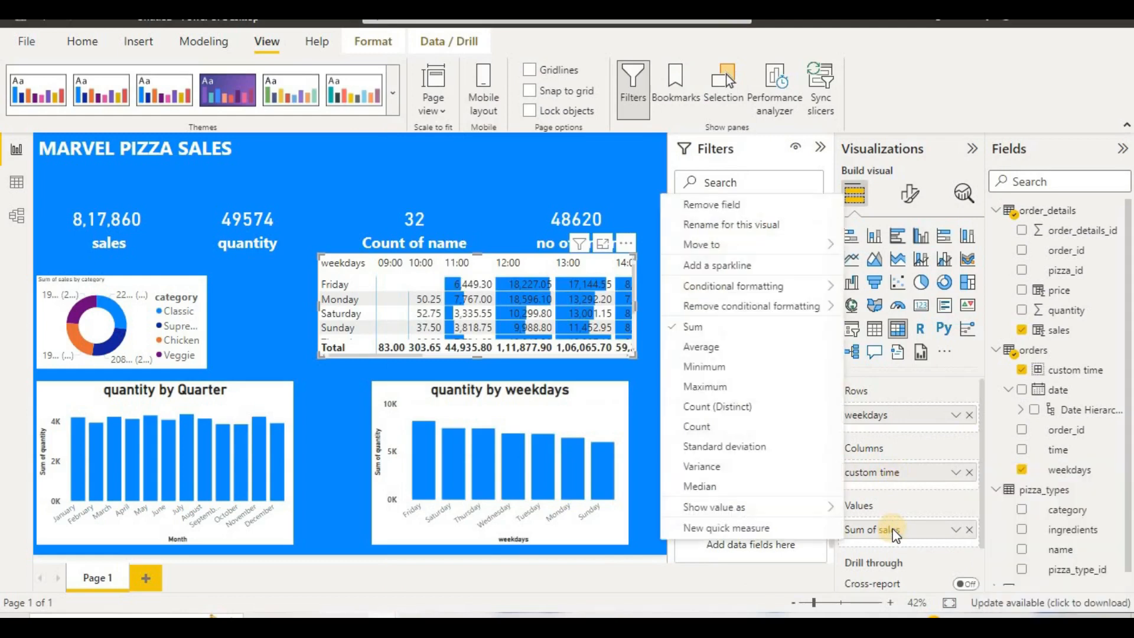
mouse_move(750, 286)
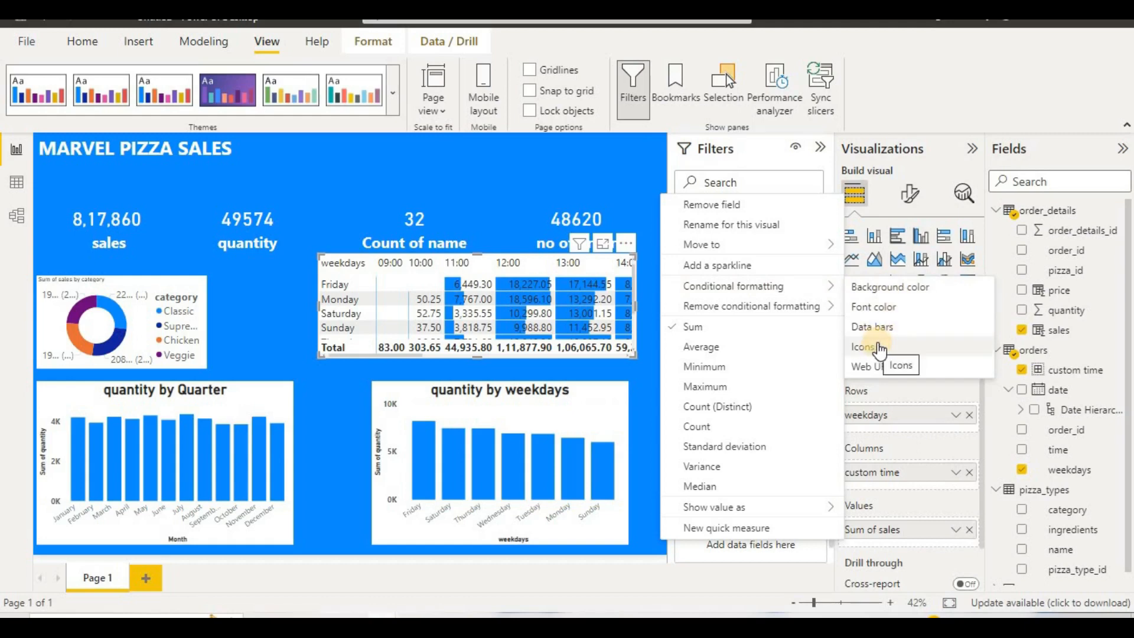
click(912, 287)
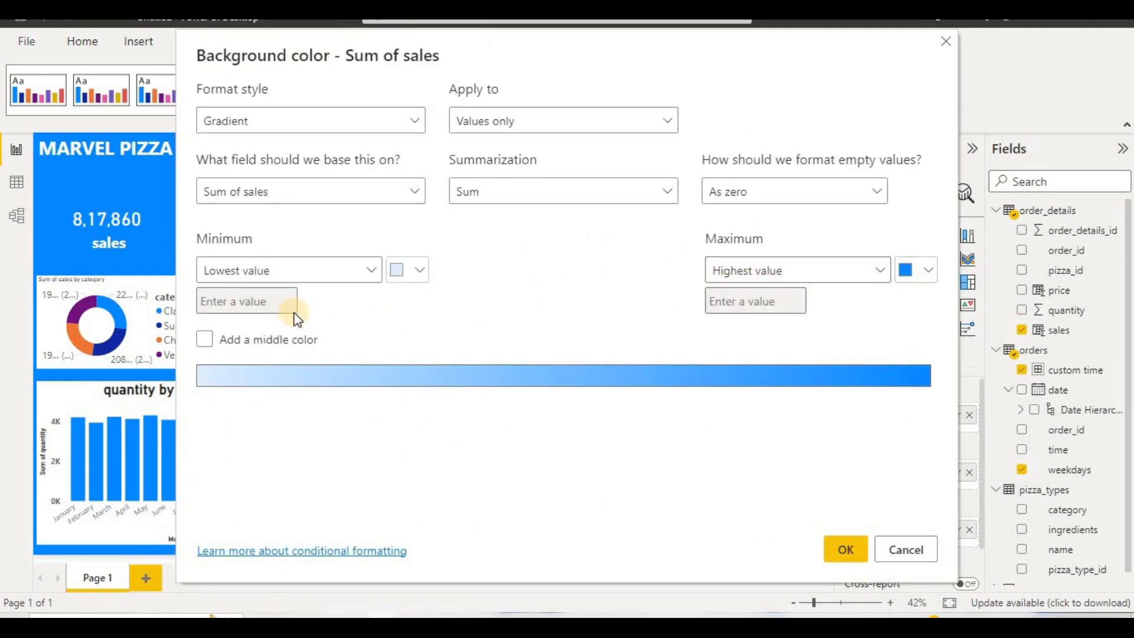
click(263, 346)
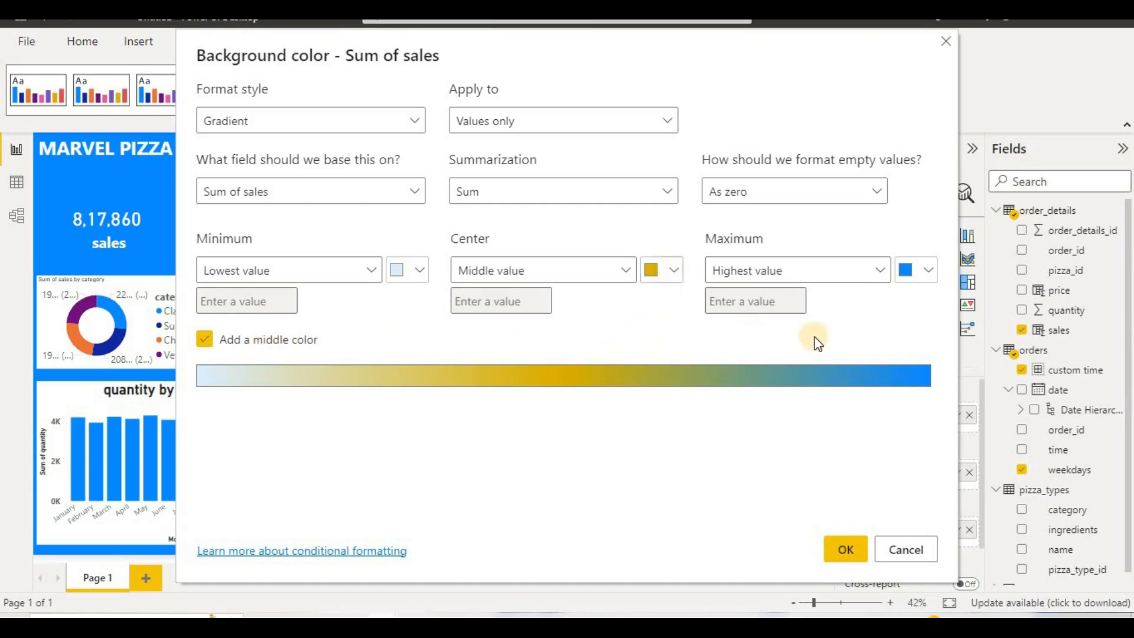
click(927, 275)
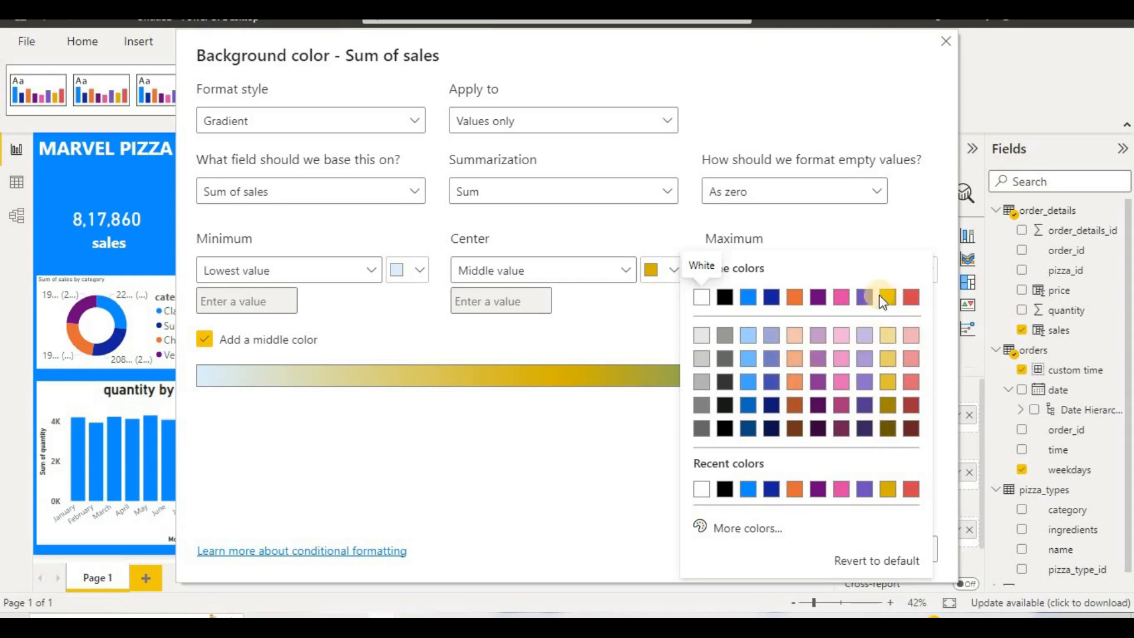
click(717, 532)
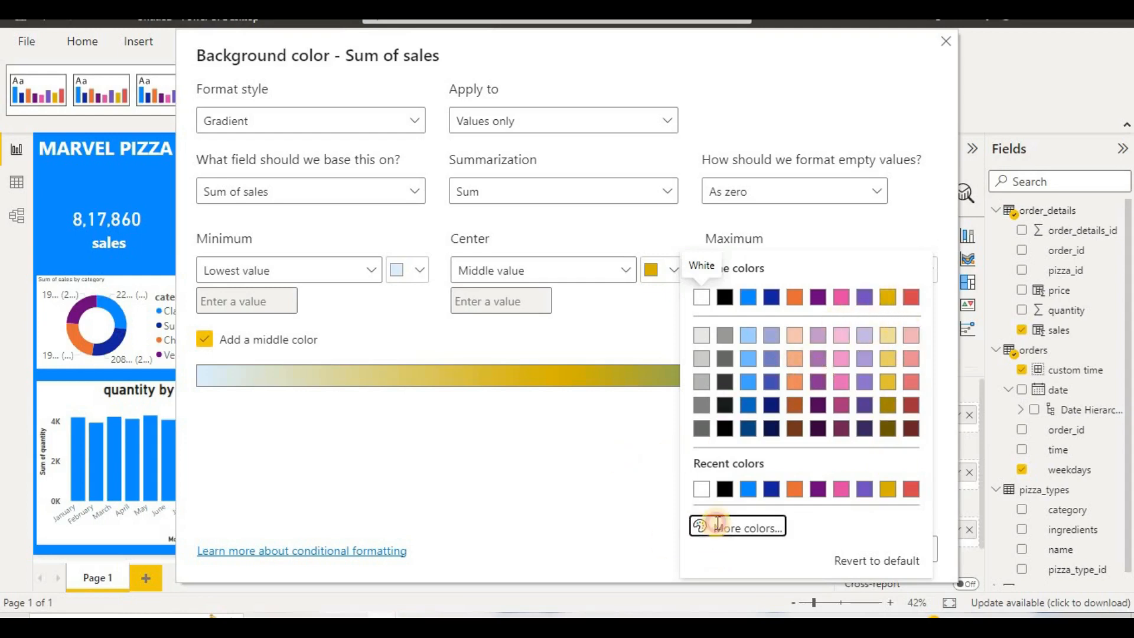
drag(717, 279, 887, 299)
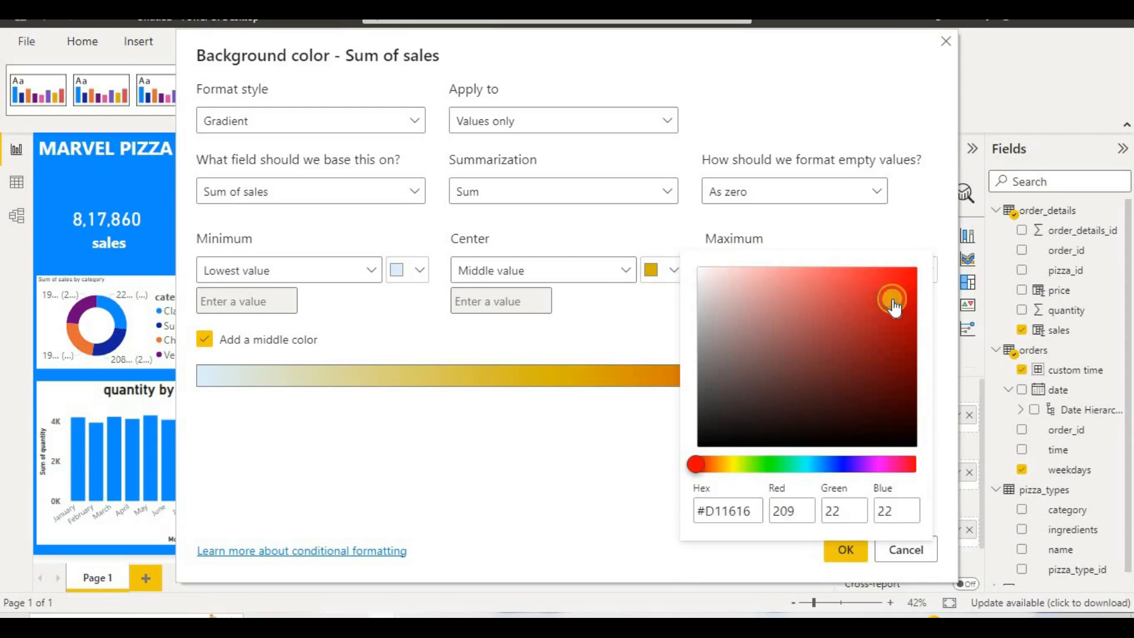
click(844, 552)
click(844, 550)
drag(879, 300, 804, 335)
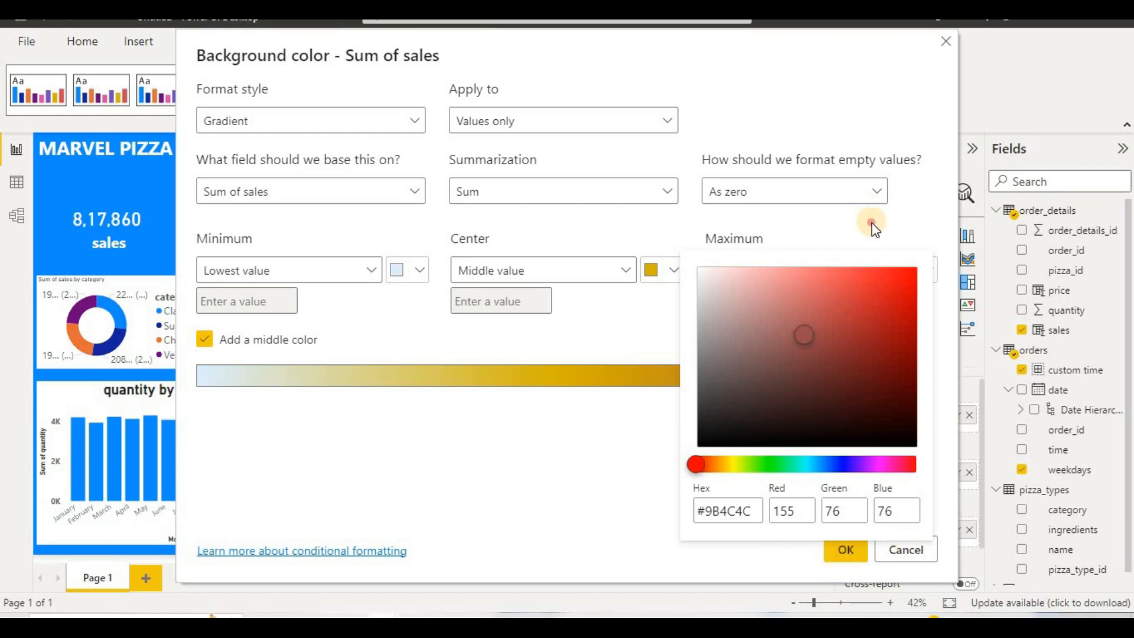
click(756, 235)
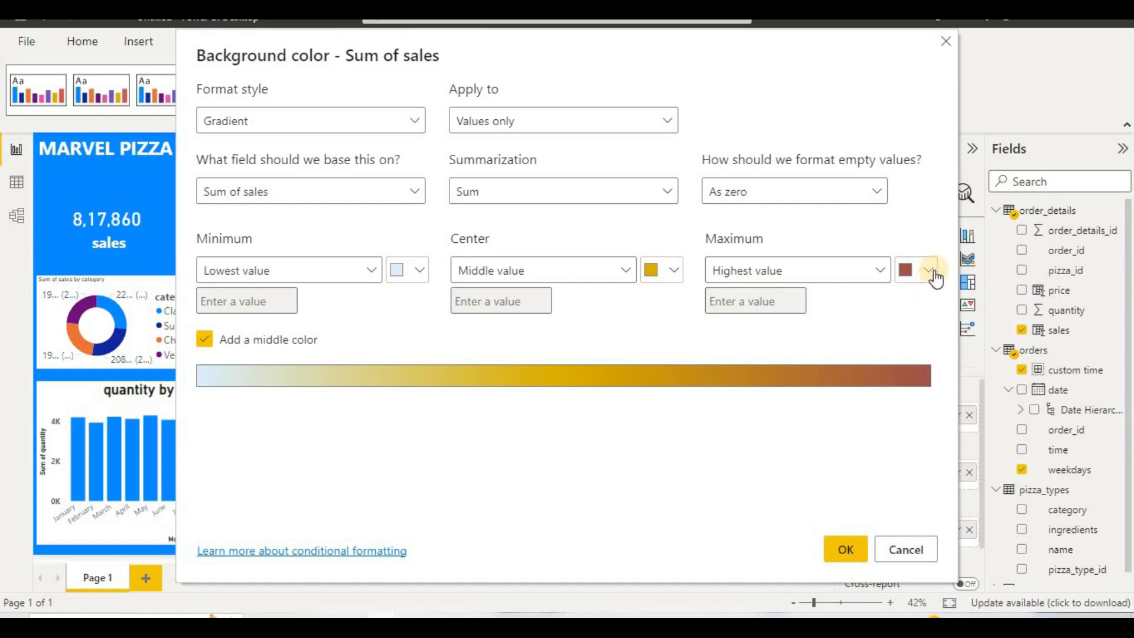
Step: Set the gradient's lowest-value color to light orange and apply the background color formatting
click(420, 270)
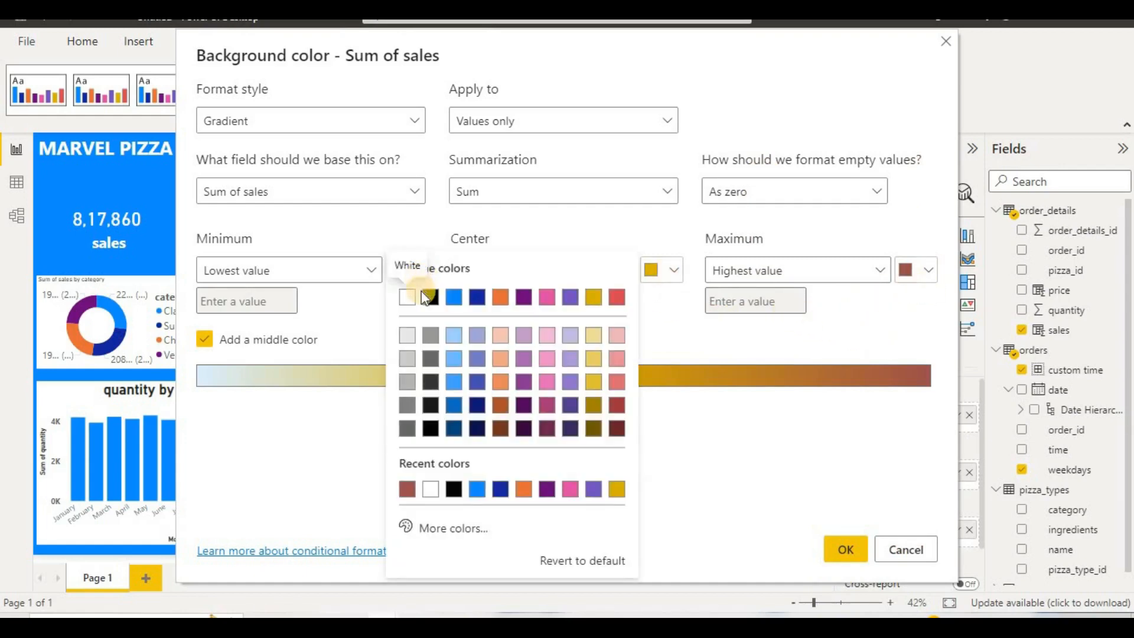
click(501, 335)
click(839, 550)
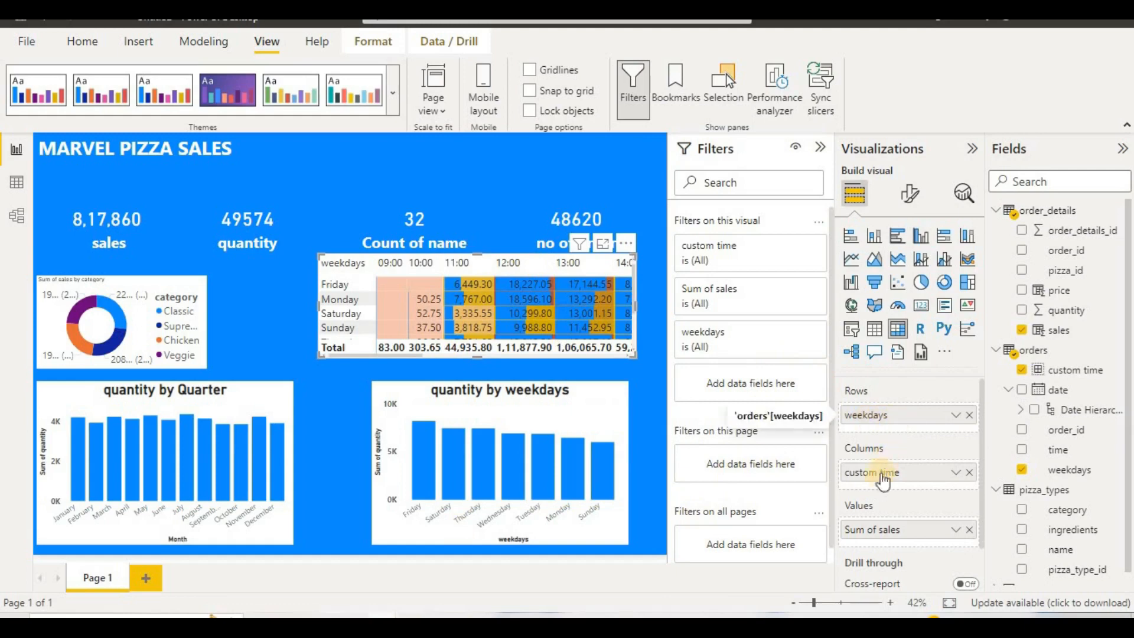
Step: Remove only the data bars from the matrix's Sum of sales conditional formatting, keeping the background color, and deselect the visuals
right_click(879, 531)
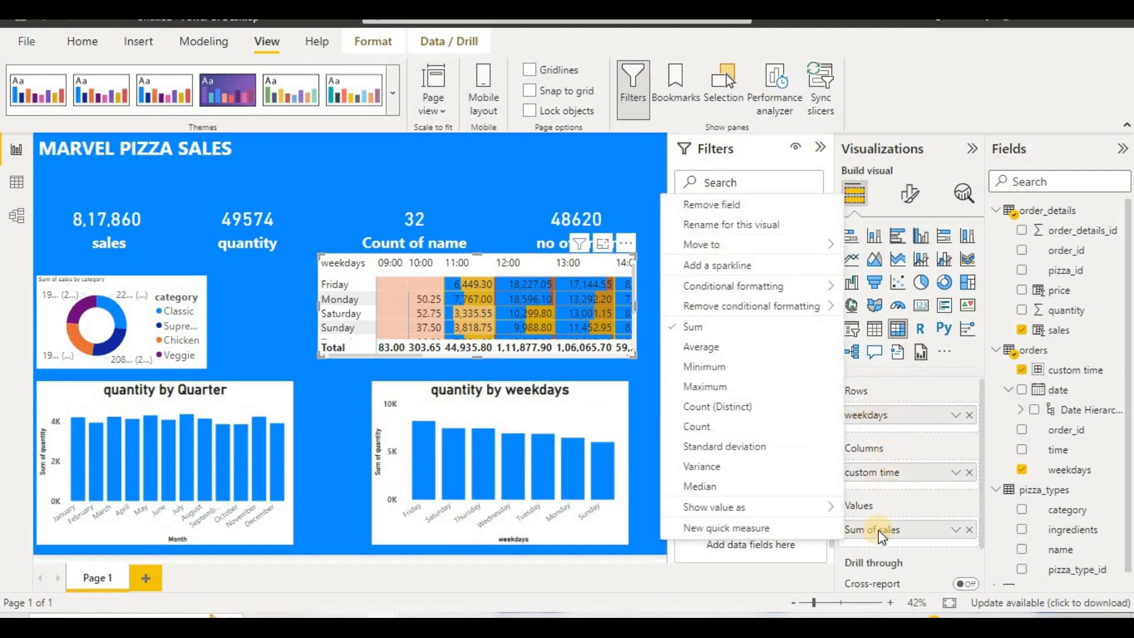
mouse_move(827, 306)
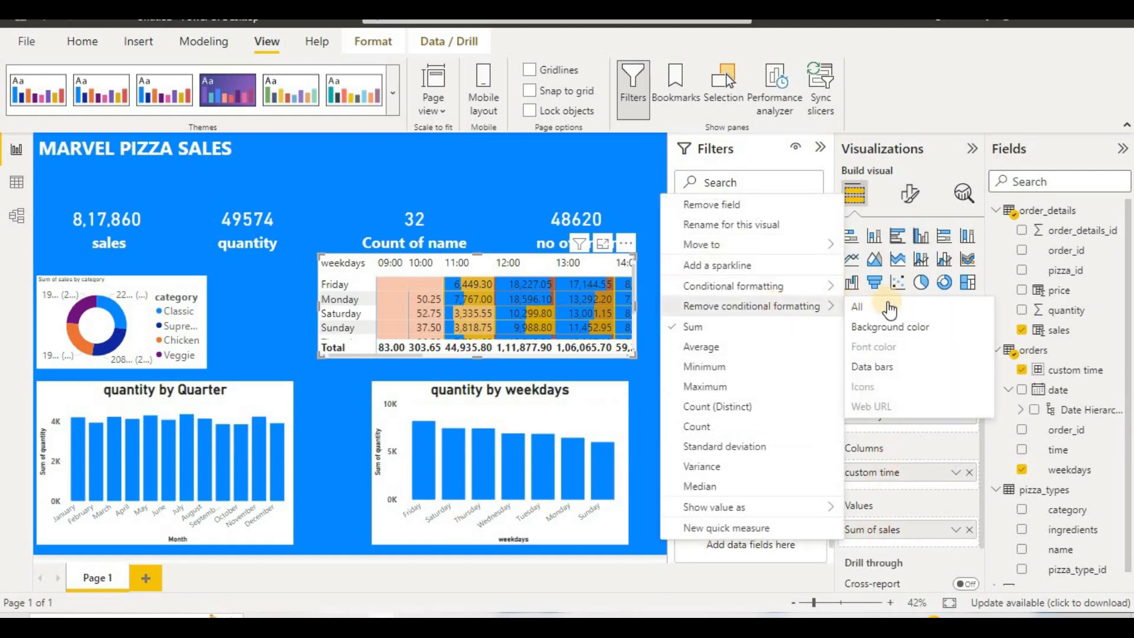
click(886, 369)
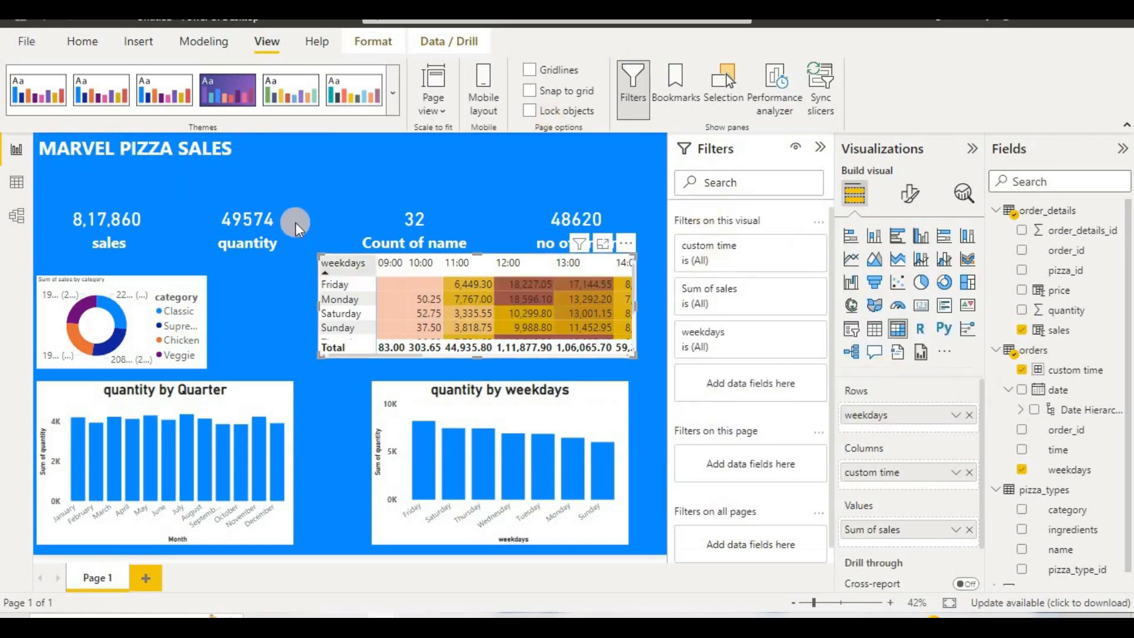
click(245, 157)
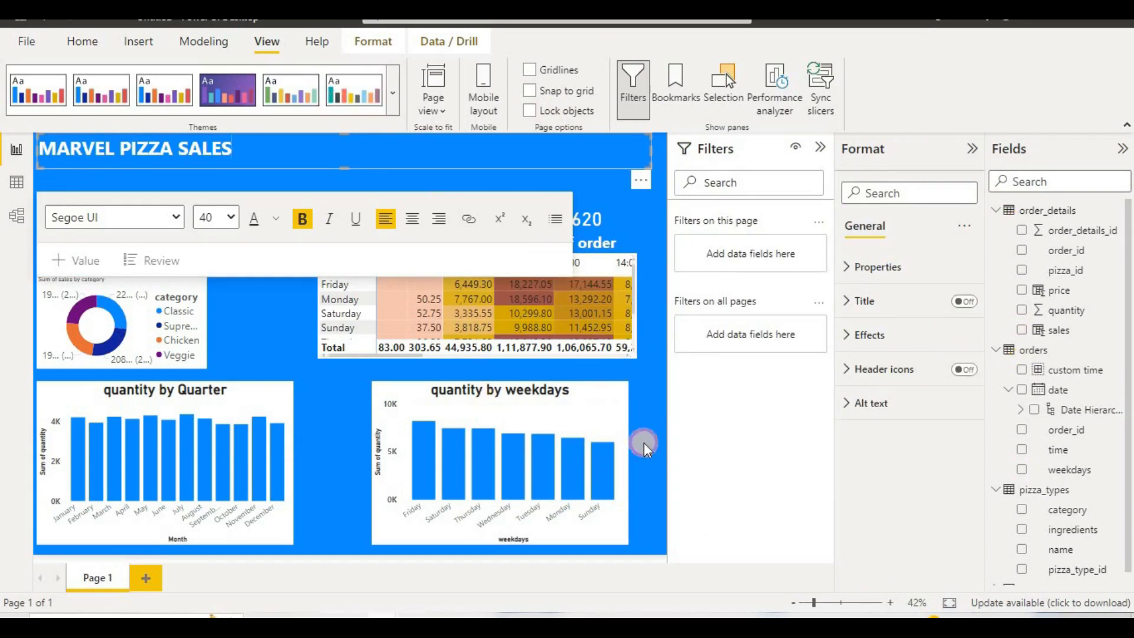
click(644, 443)
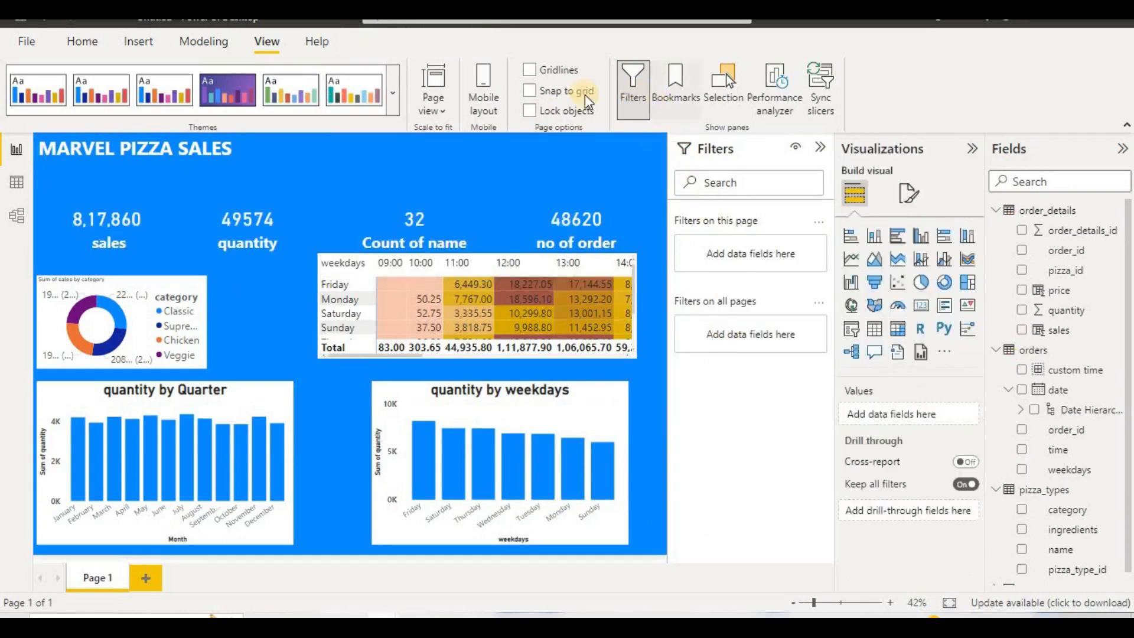
Step: Insert the pizza picture from the pizza folder in Downloads and place it above the no of order card
click(134, 42)
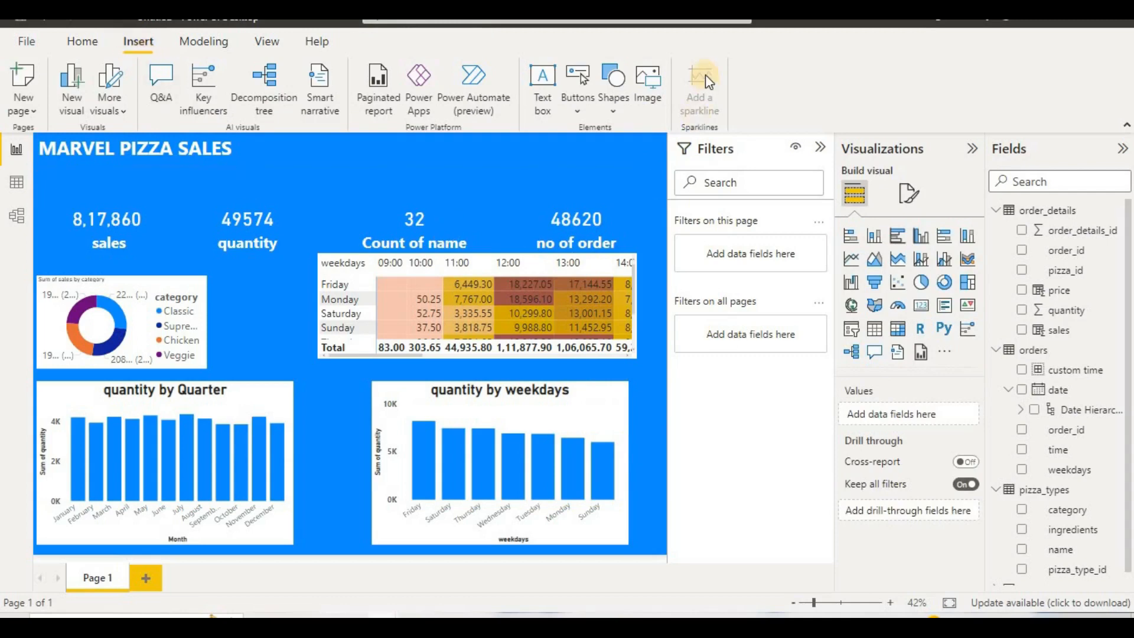
click(638, 100)
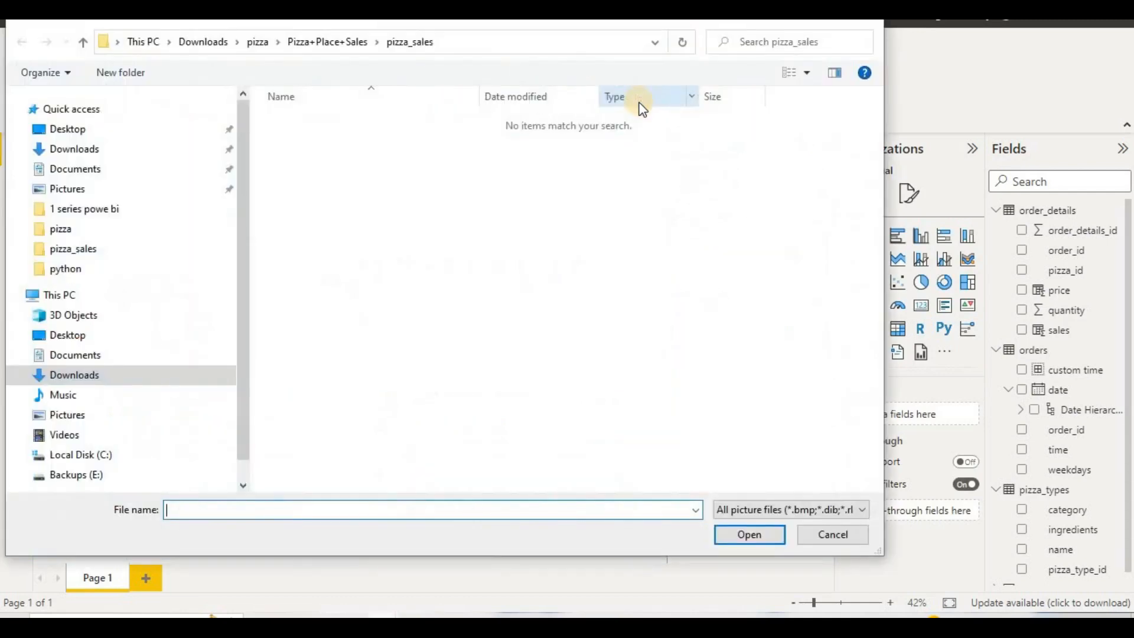
click(126, 151)
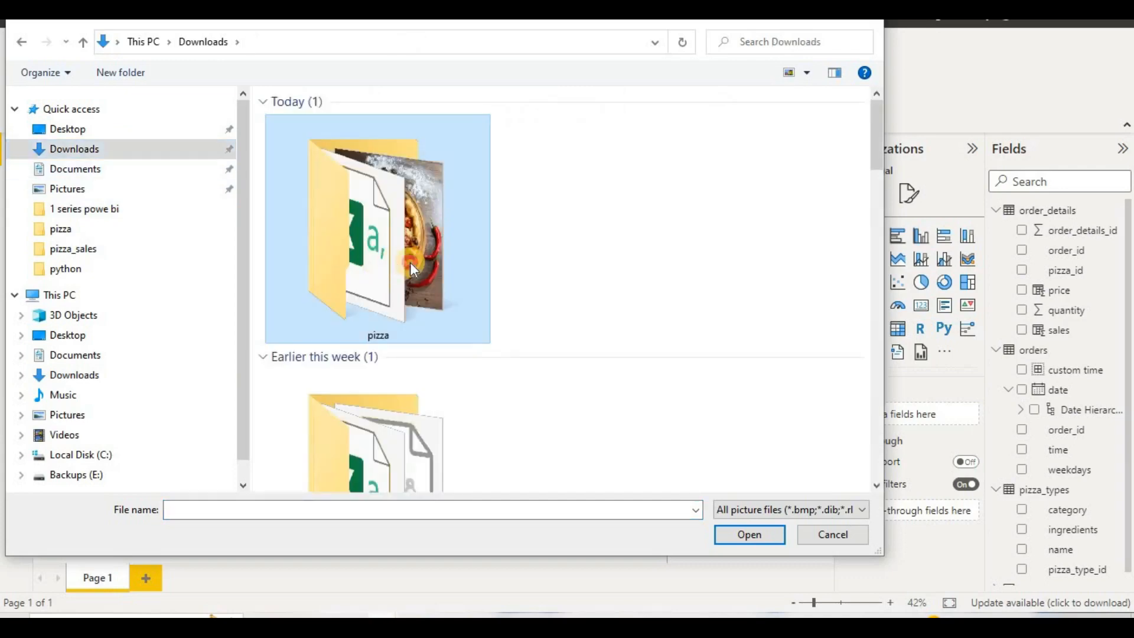
double_click(410, 262)
click(420, 157)
double_click(420, 157)
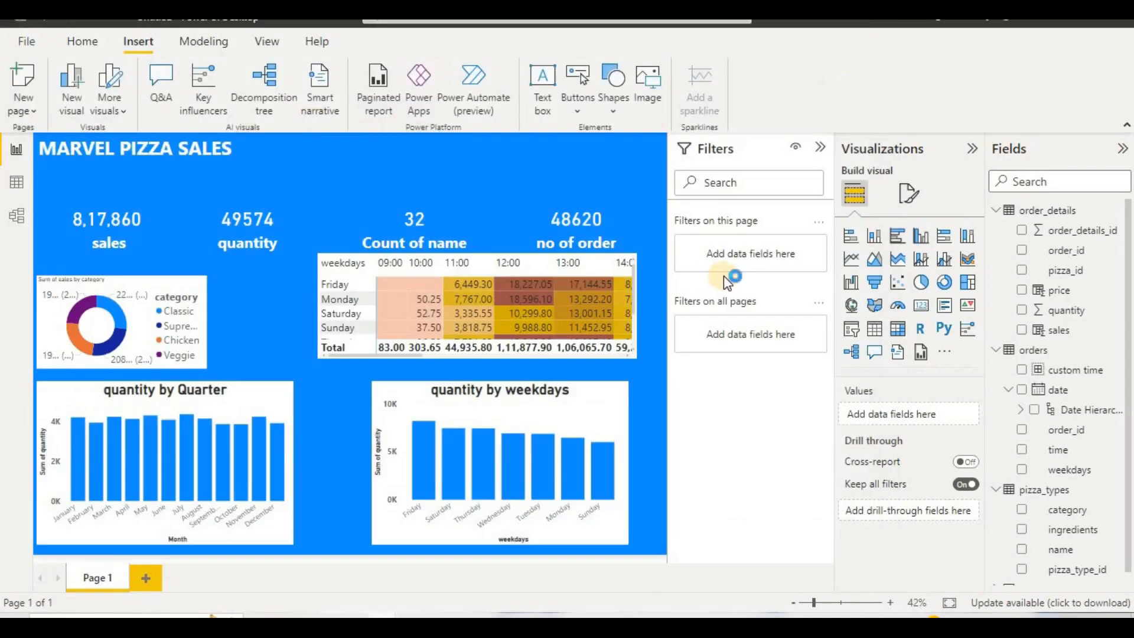
drag(260, 317, 585, 164)
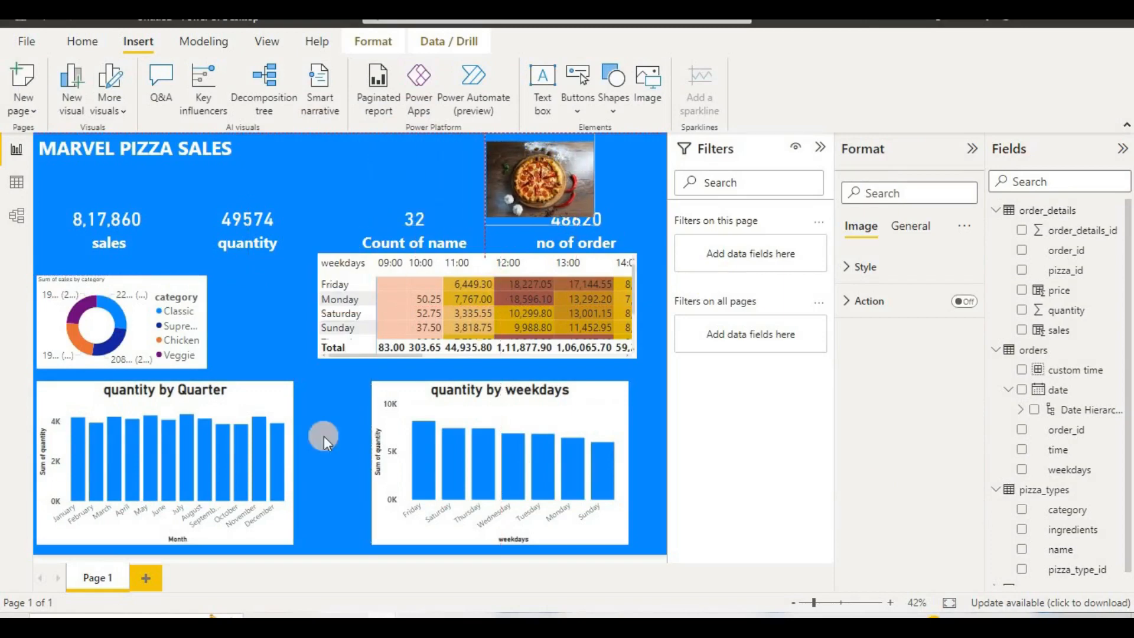
Step: Examine the finished layout in the other open report, pizza order data, and return to the untitled report
mouse_move(290, 615)
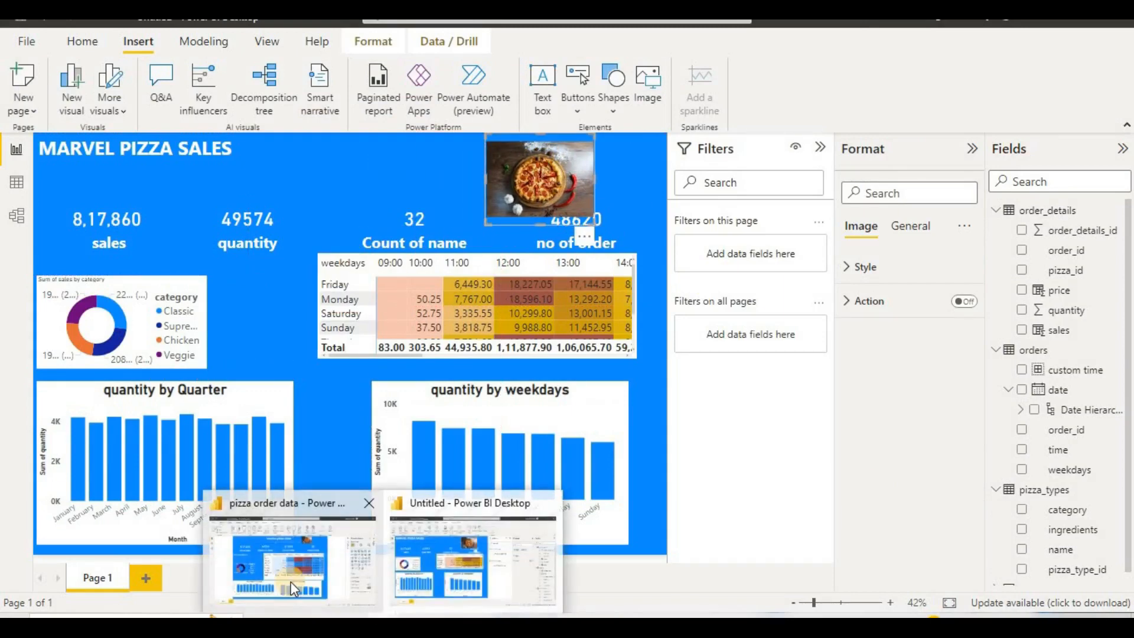
click(291, 581)
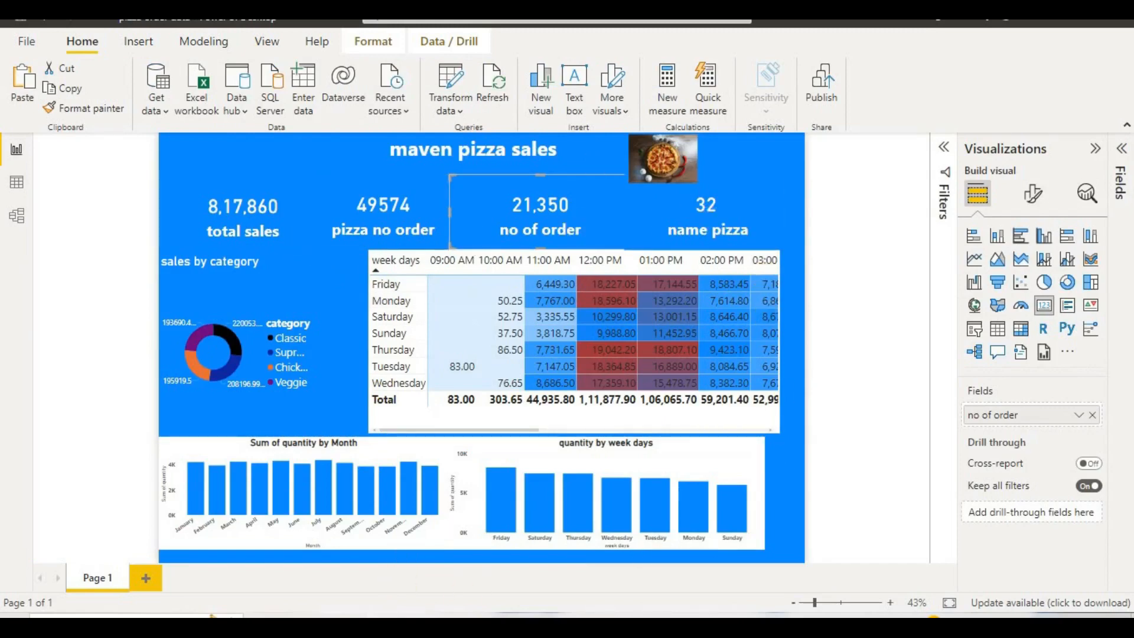
mouse_move(291, 614)
click(453, 548)
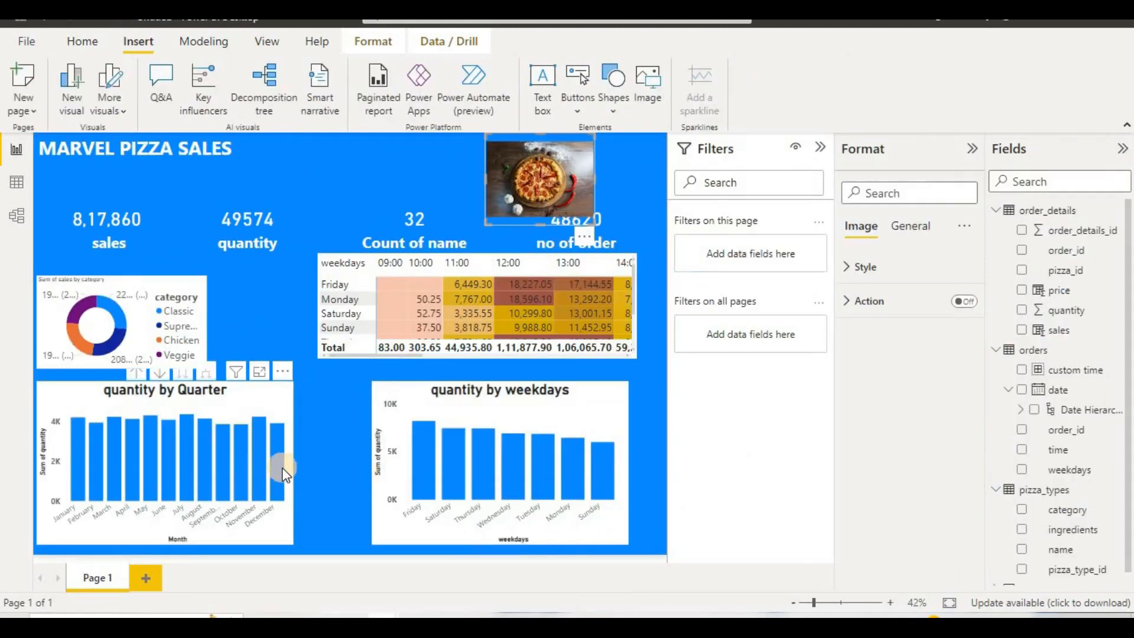
Step: Widen the quantity by Quarter chart to meet the weekday chart, and stretch the weekday chart to the page's right edge
click(277, 437)
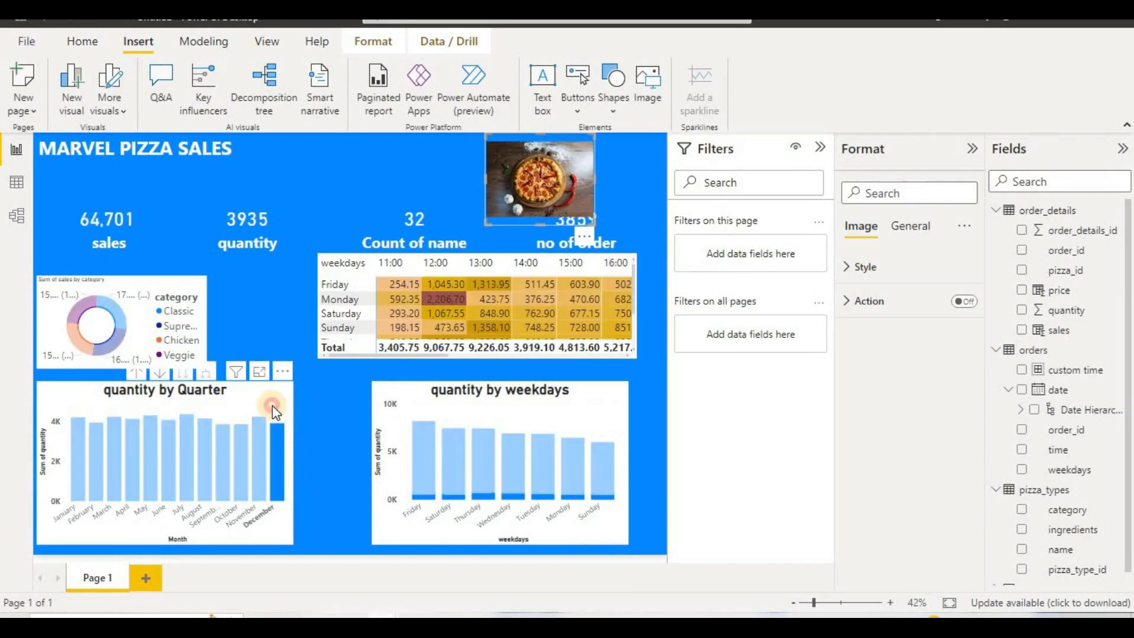
click(295, 459)
drag(292, 460, 380, 464)
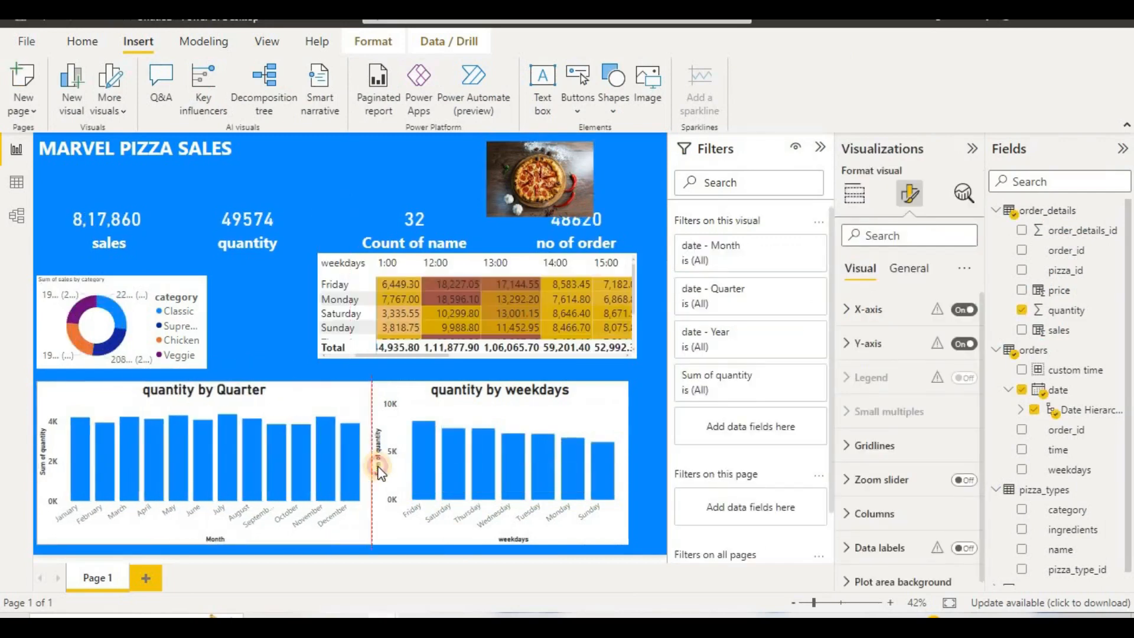
click(620, 478)
drag(627, 466, 665, 466)
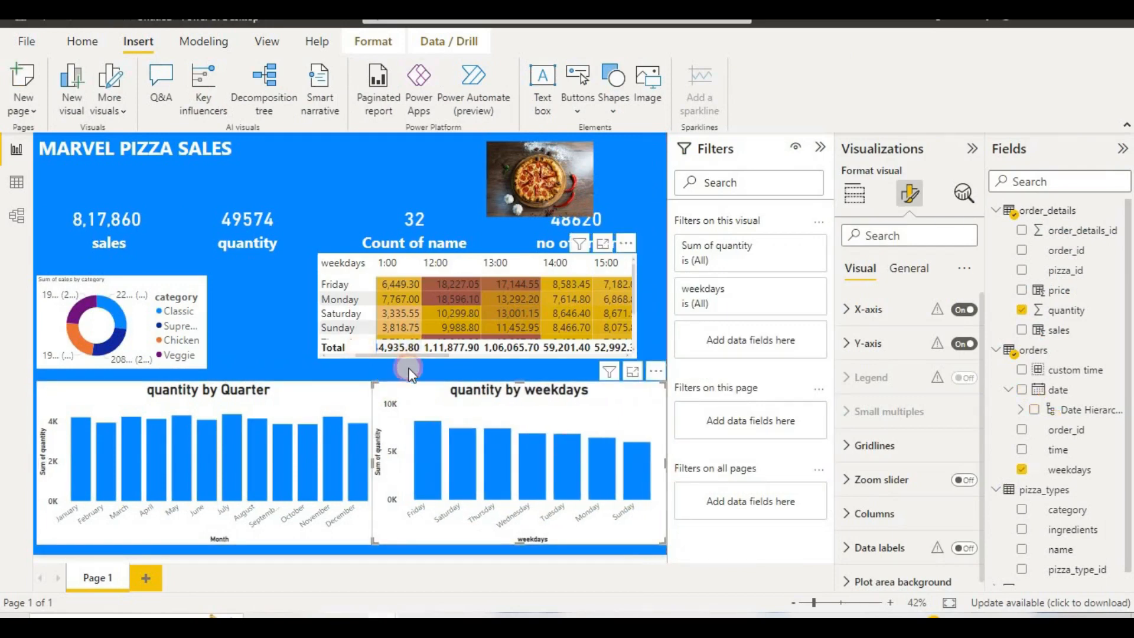
Step: Enlarge the sales matrix down to the top of the weekday chart and out to the page's right edge
click(471, 357)
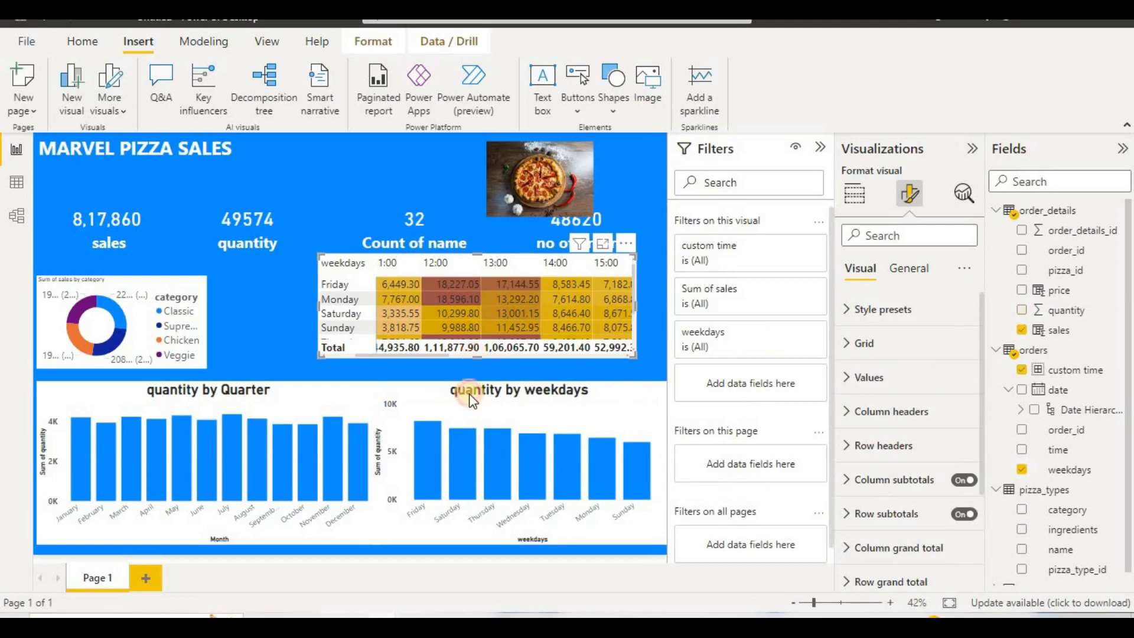
drag(473, 400, 473, 378)
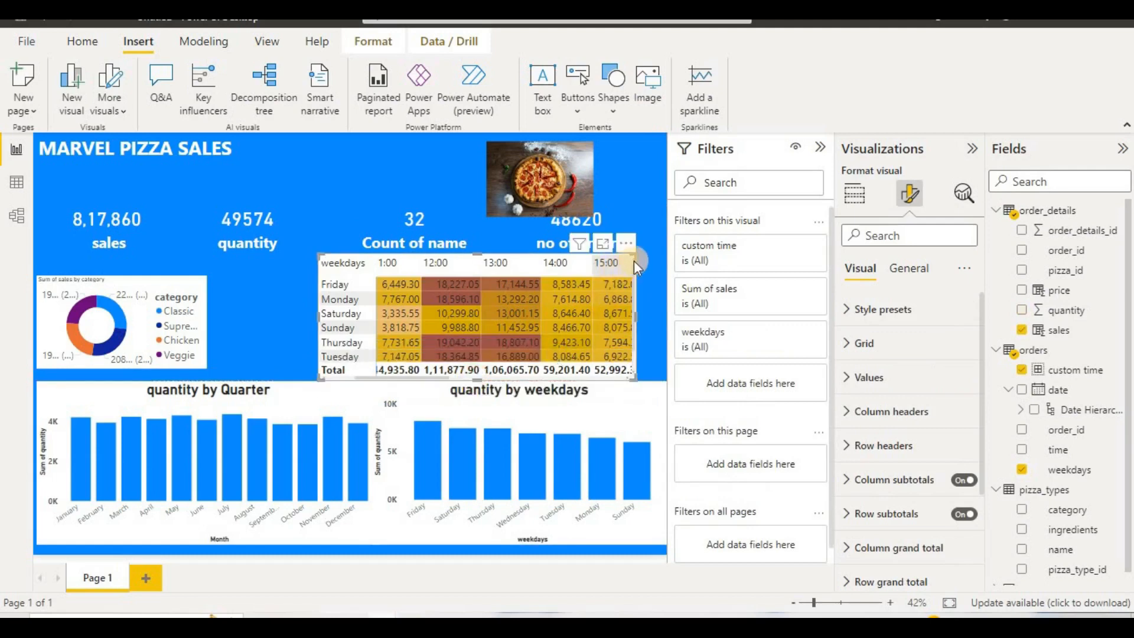
drag(634, 261, 665, 260)
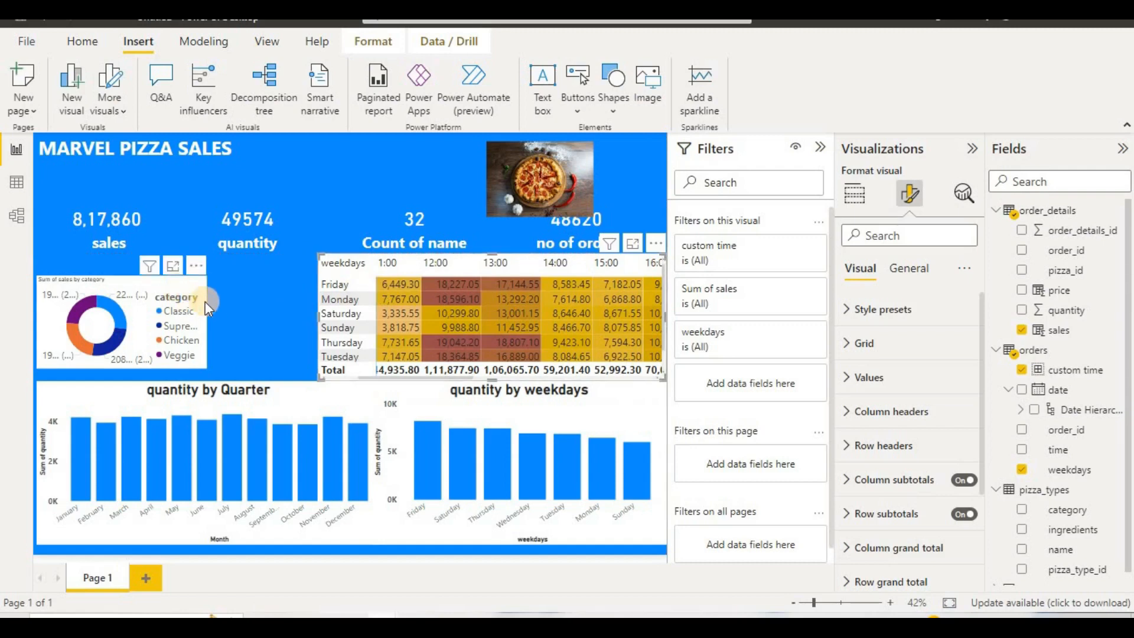
Step: Widen the category donut chart to meet the matrix and extend it upward to align with the matrix's top edge
click(204, 319)
drag(204, 319, 318, 340)
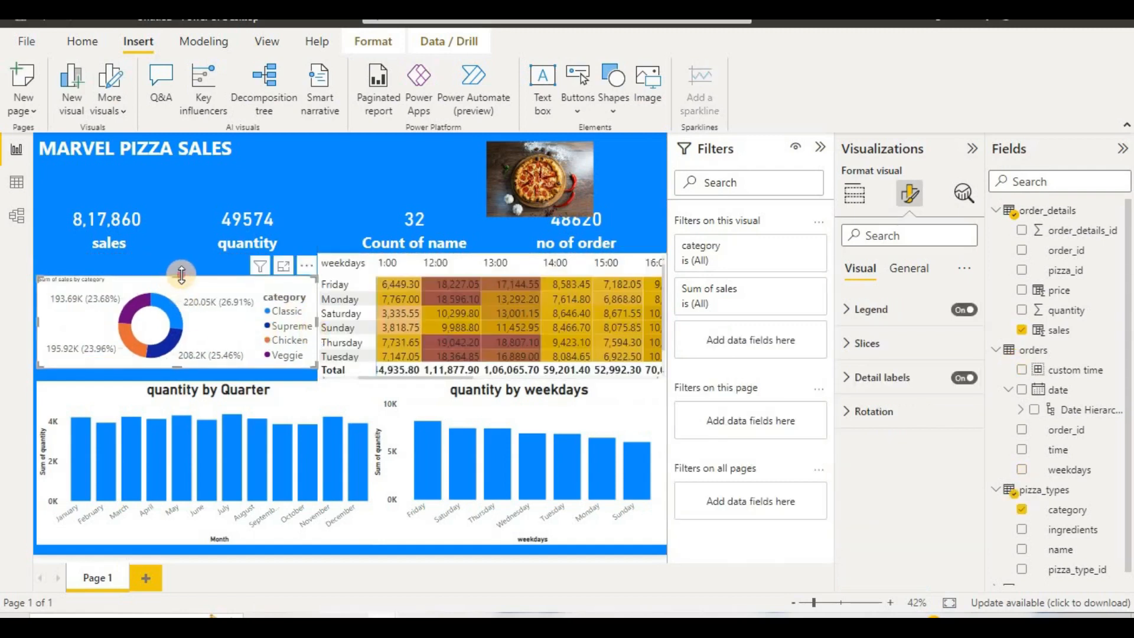
drag(181, 275, 187, 251)
Step: Move the pizza picture above the Count of name card and shrink it to fit within the title row
click(400, 159)
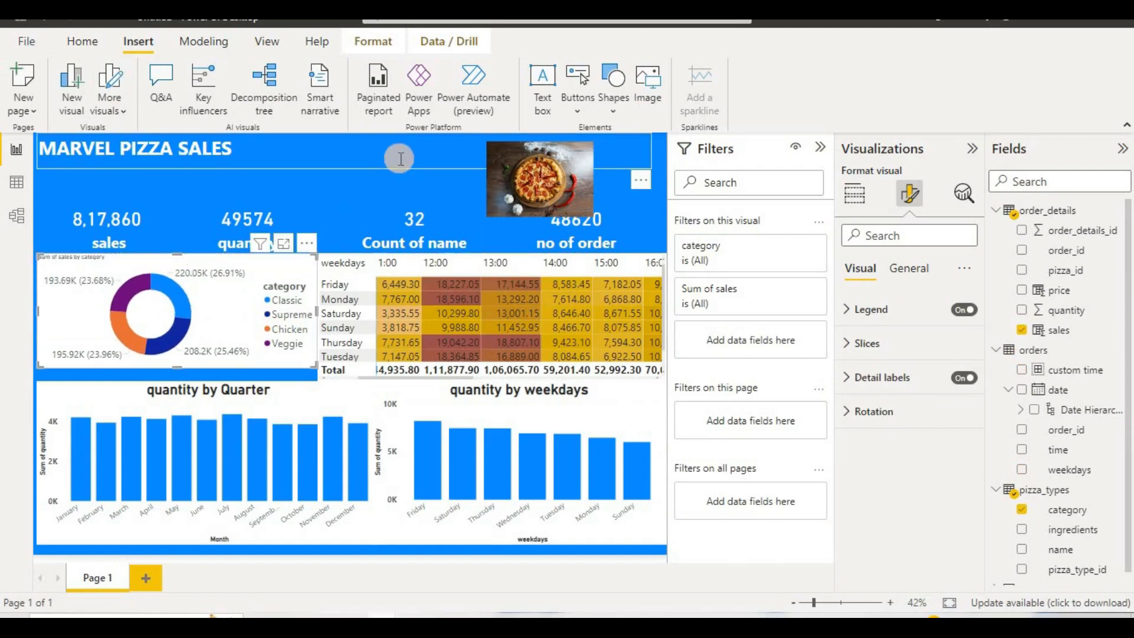
drag(495, 190, 402, 176)
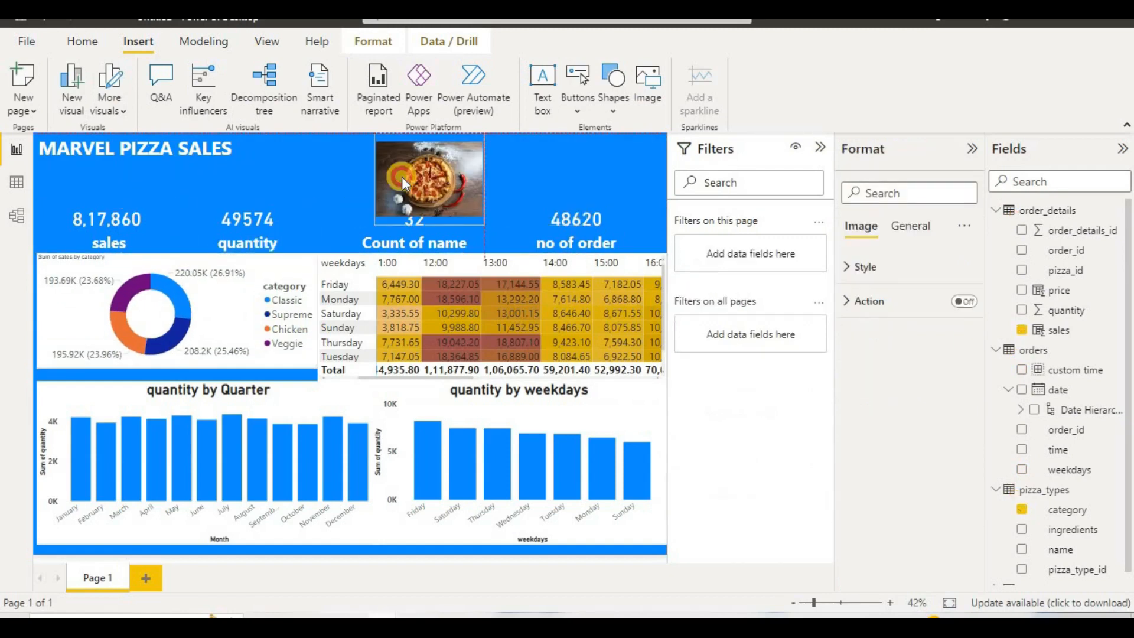
drag(374, 224, 424, 186)
click(649, 201)
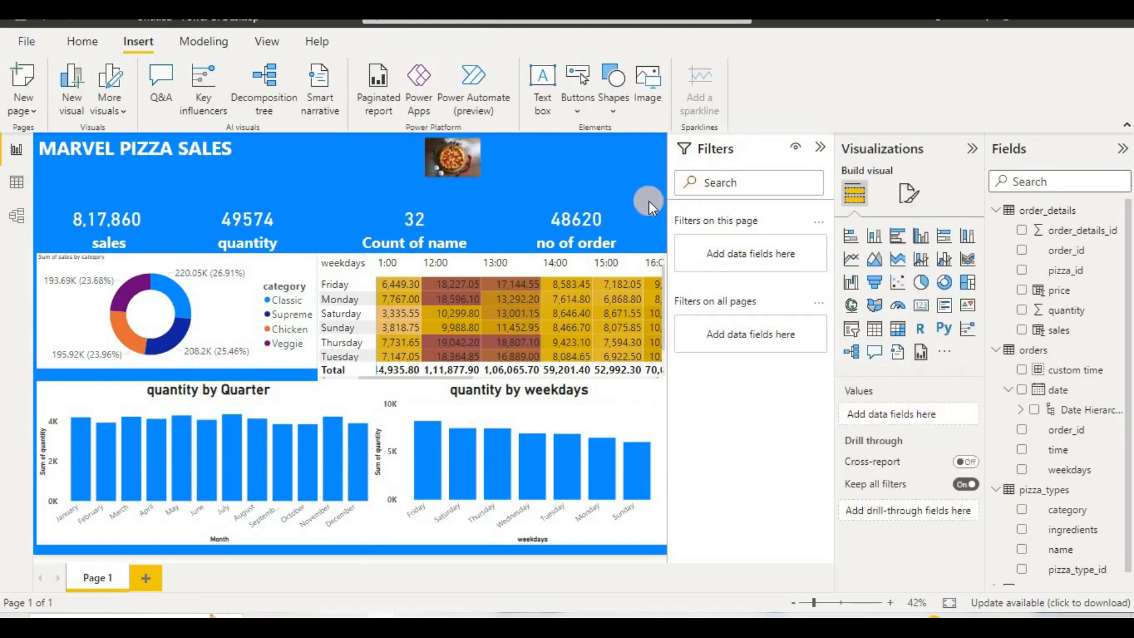